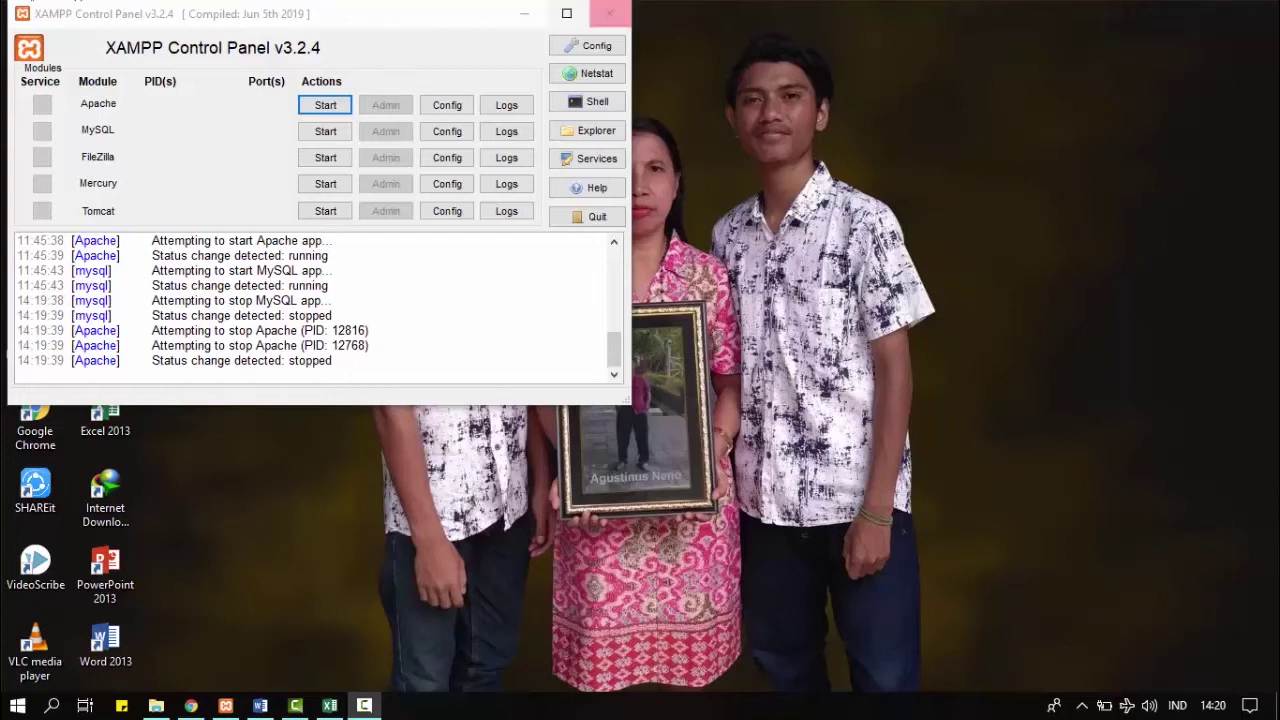
Start the Apache and MySQL modules in the XAMPP Control Panel
{"action": "left_click_drag", "start_coordinate": [313, 24], "coordinate": [516, 35]}
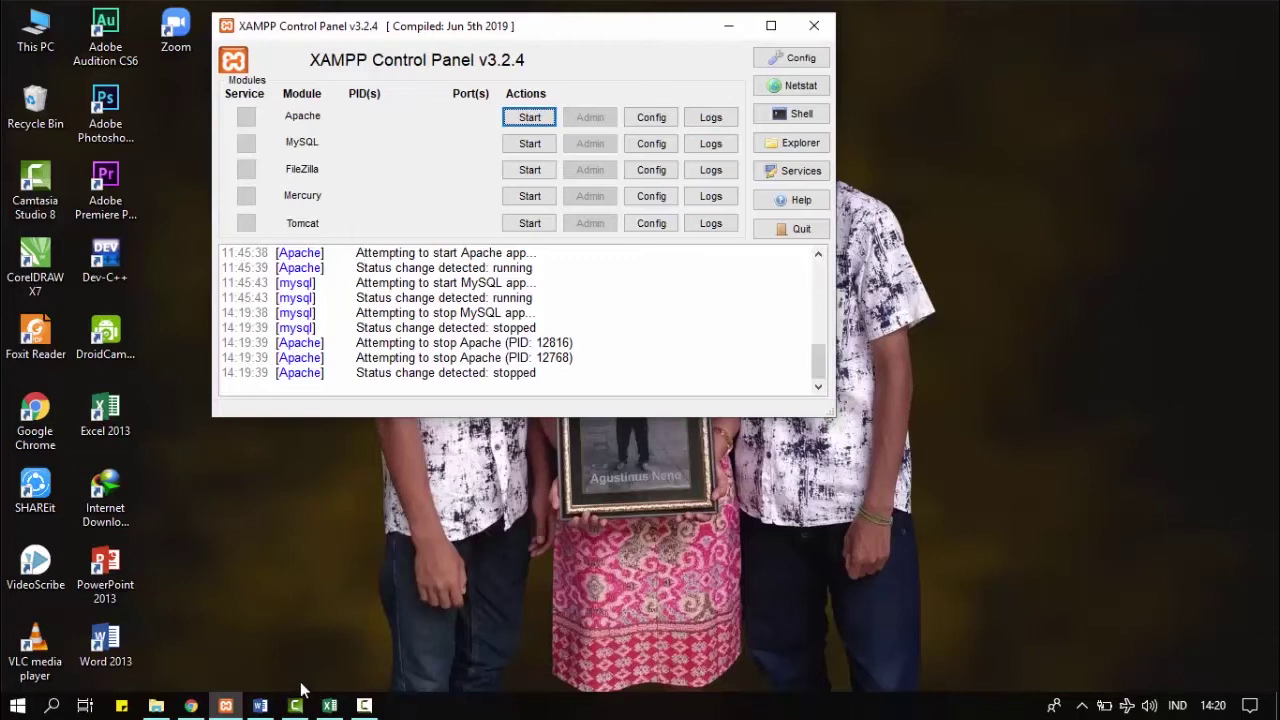
{"action": "left_click_drag", "start_coordinate": [818, 362], "coordinate": [828, 395]}
{"action": "left_click", "coordinate": [549, 117]}
{"action": "left_click", "coordinate": [530, 145]}
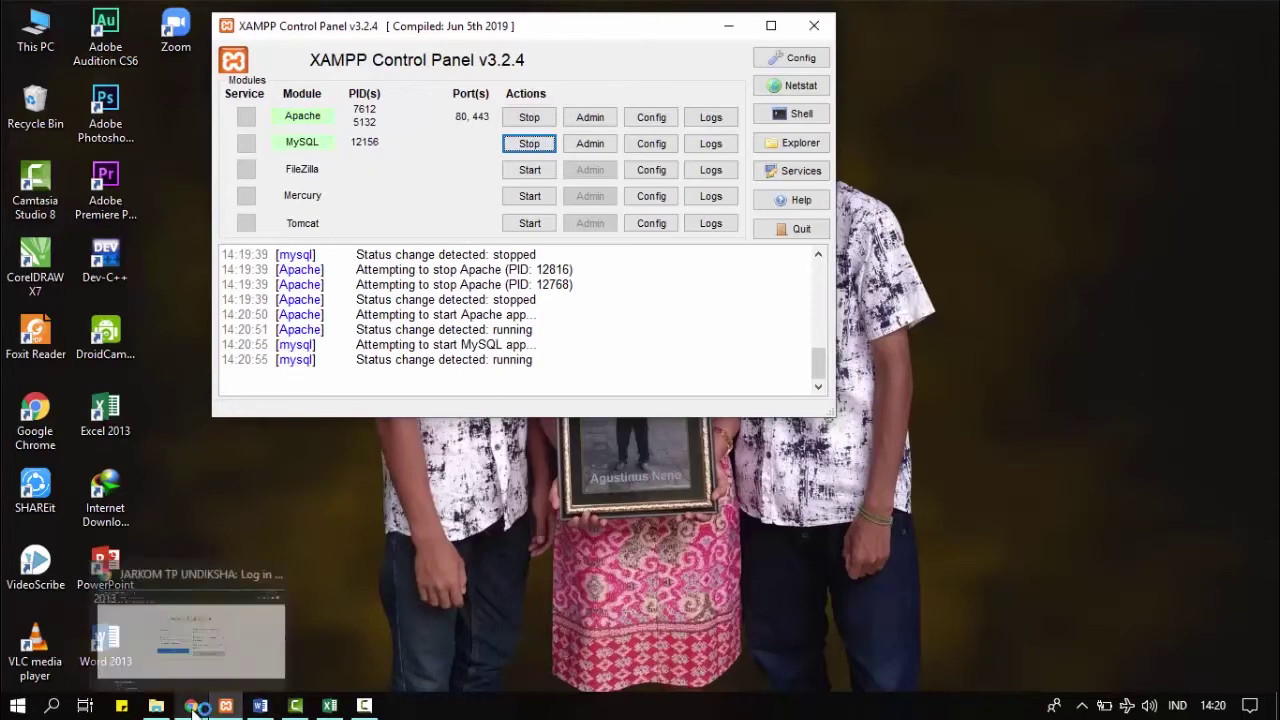
Switch to Chrome and open the local Moodle site at localhost/moodle
{"action": "left_click", "coordinate": [276, 576]}
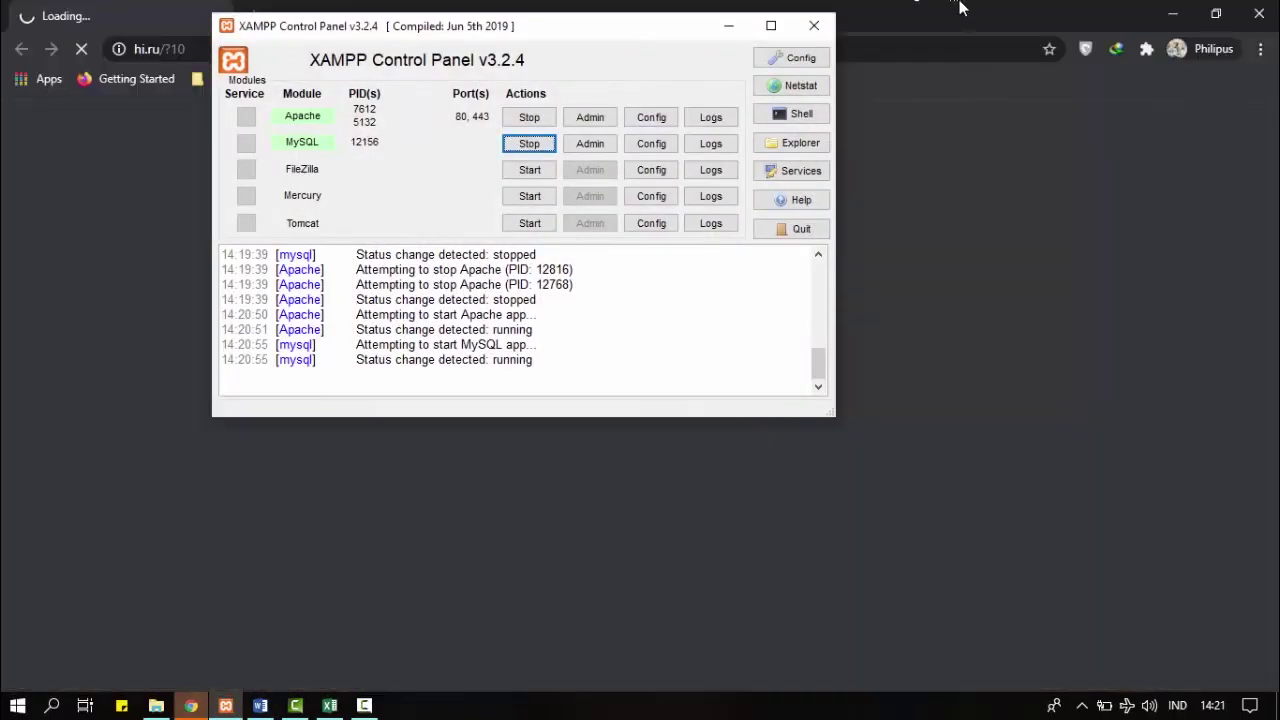
{"action": "left_click", "coordinate": [958, 8]}
{"action": "left_click", "coordinate": [414, 49]}
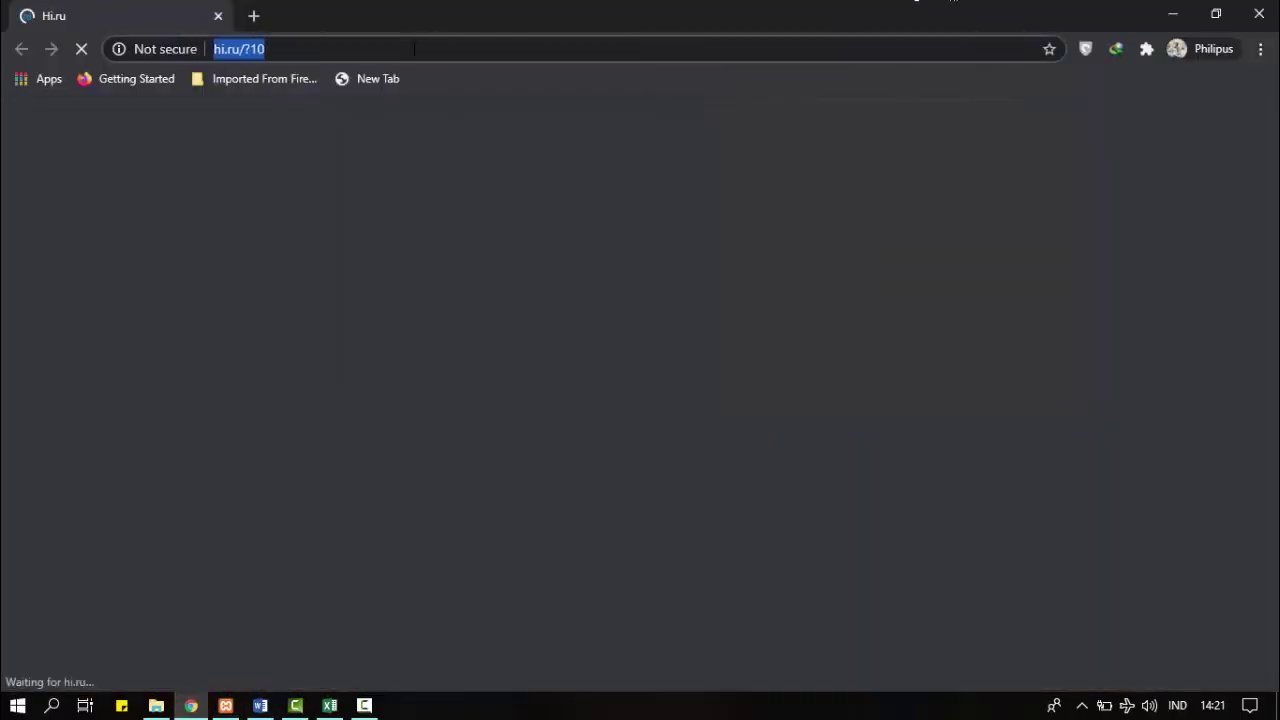
{"action": "type", "text": ":p"}
{"action": "key", "text": "BackSpace"}
{"action": "key", "text": "BackSpace"}
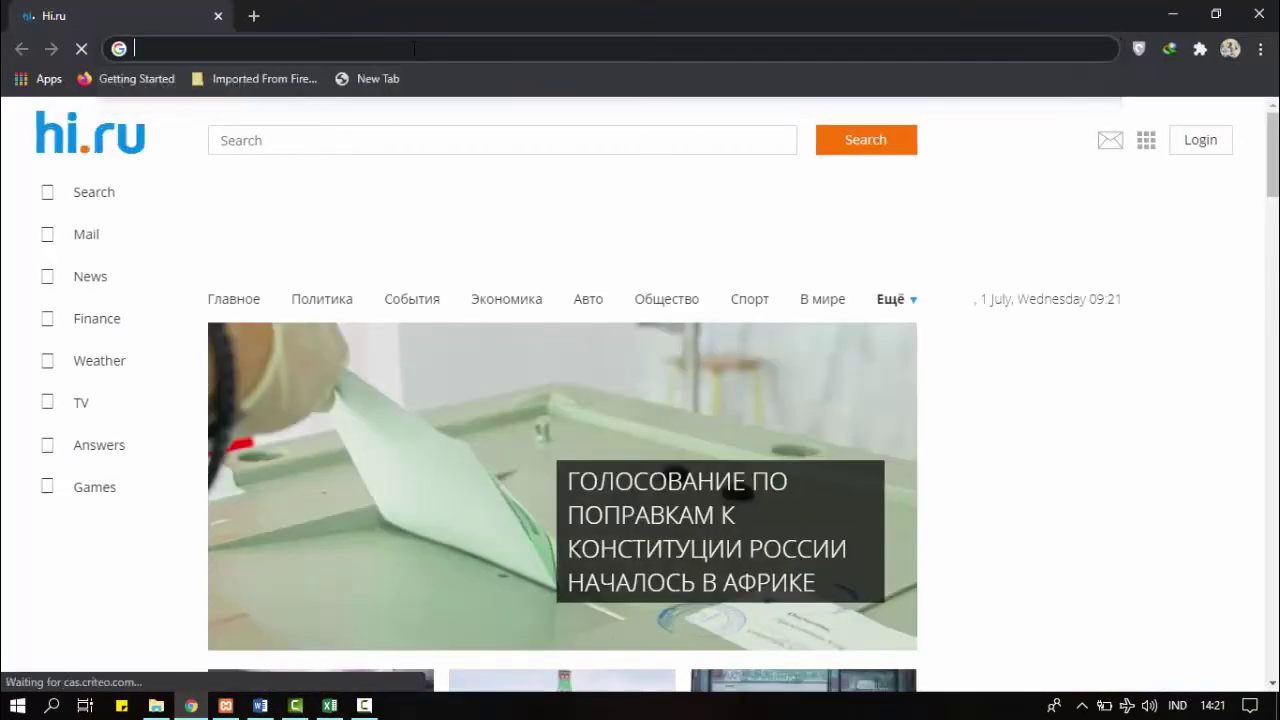
{"action": "type", "text": "local"}
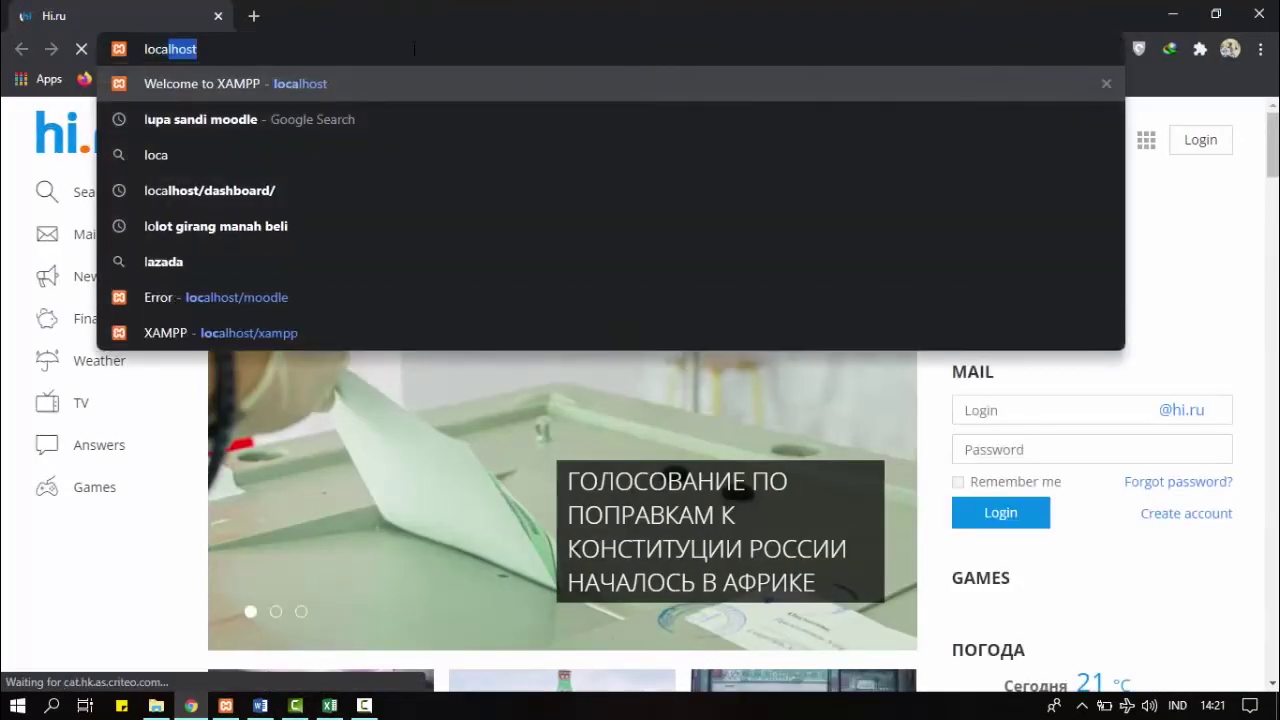
{"action": "type", "text": "ho"}
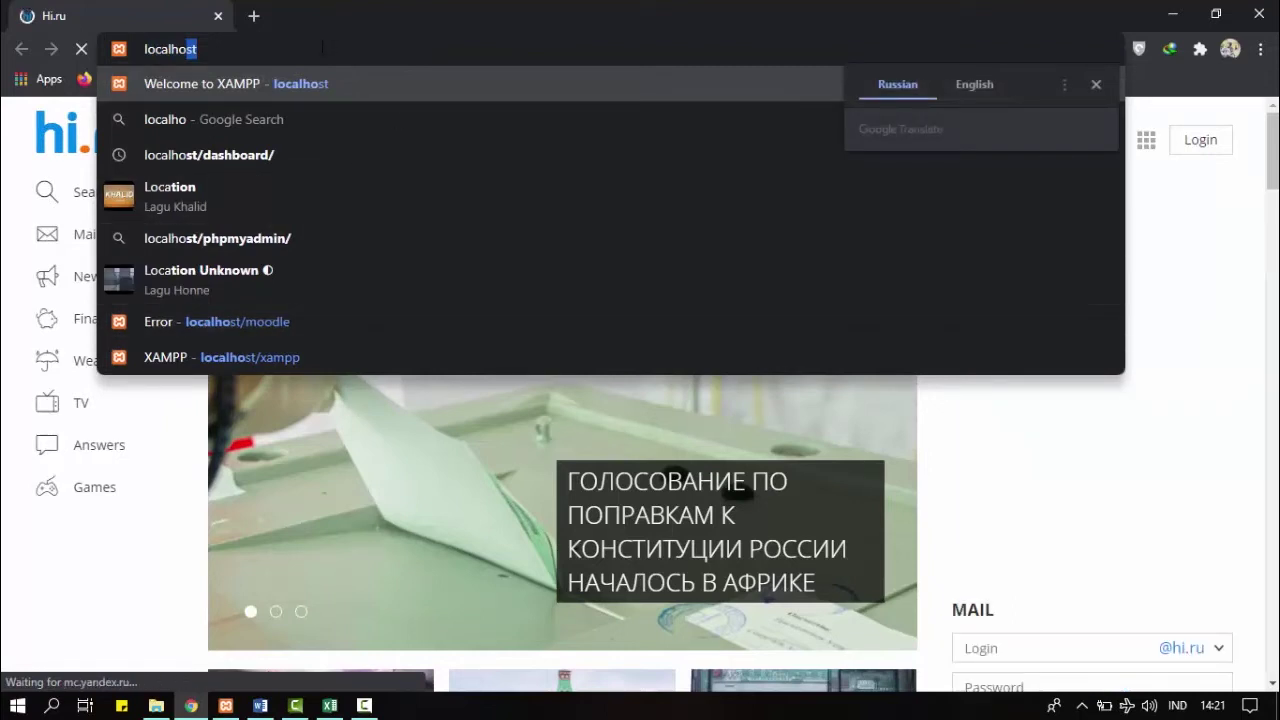
{"action": "type", "text": "st"}
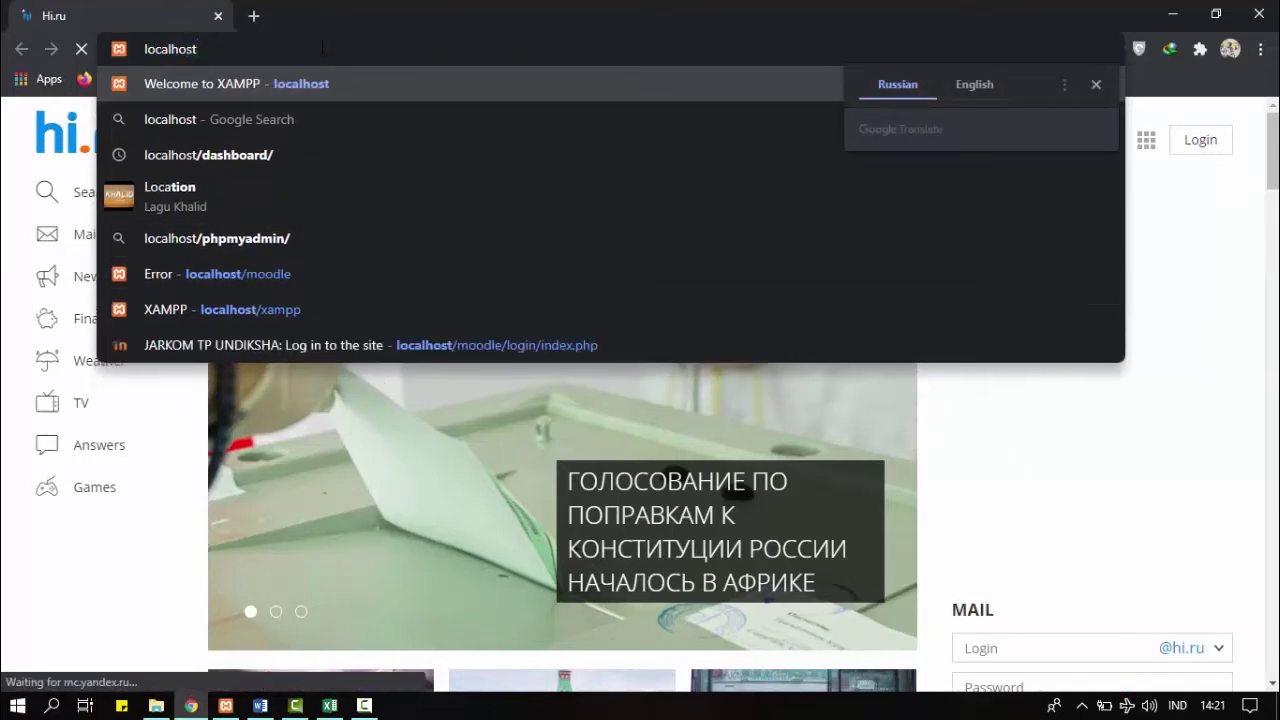
{"action": "type", "text": "/moodl"}
{"action": "key", "text": "Return"}
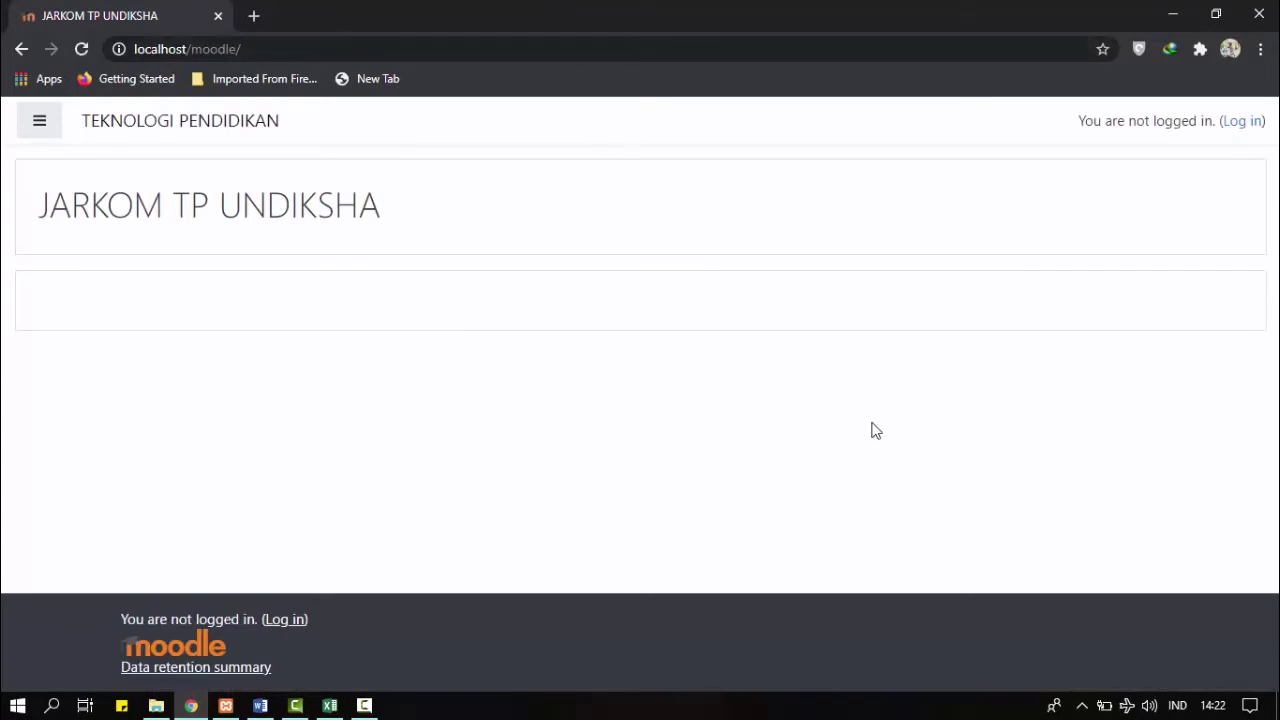
Log in to the Moodle site with the username admin and the account password
{"action": "left_click", "coordinate": [1252, 122]}
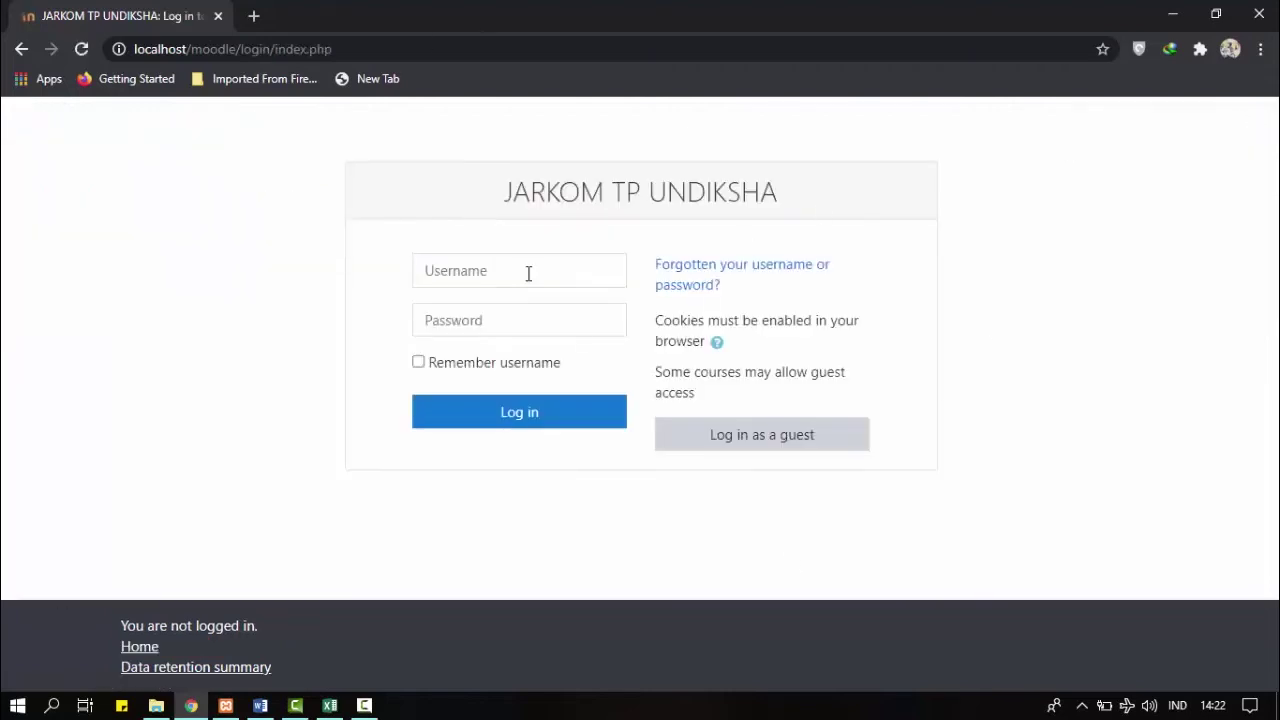
{"action": "left_click", "coordinate": [528, 273]}
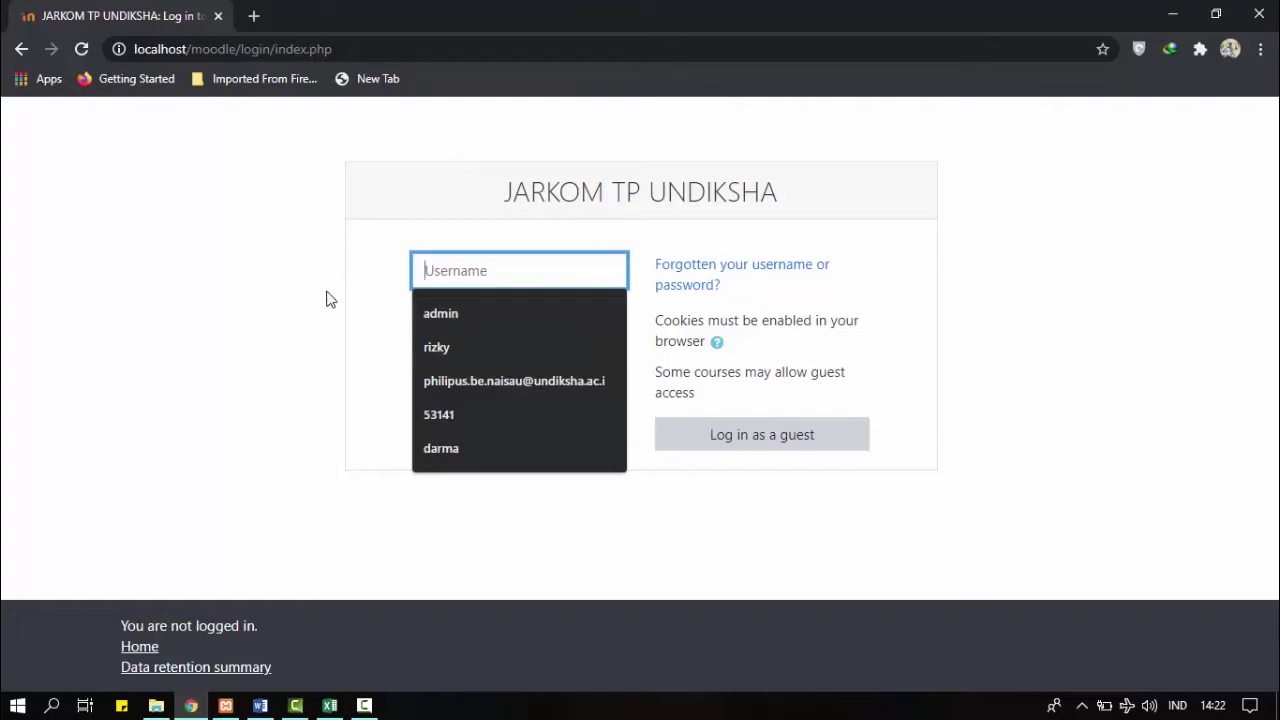
{"action": "left_click", "coordinate": [350, 303]}
{"action": "left_click", "coordinate": [530, 275]}
{"action": "left_click", "coordinate": [578, 322]}
{"action": "left_click", "coordinate": [525, 321]}
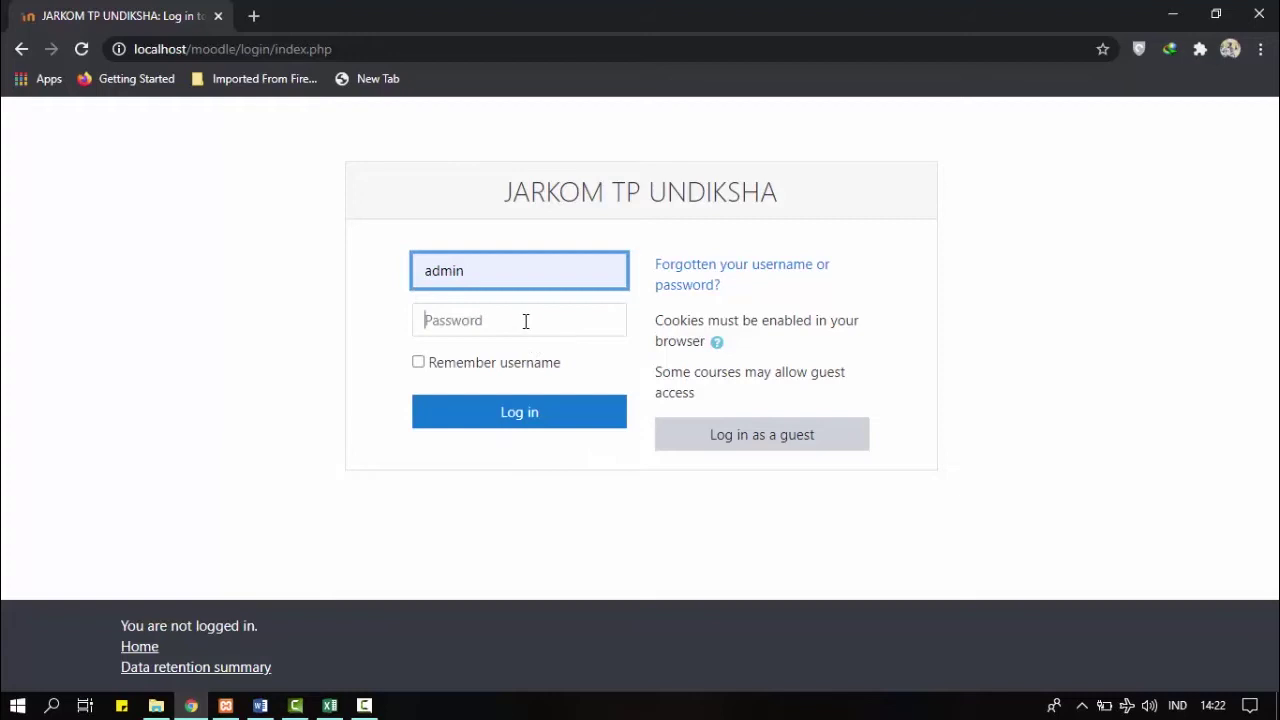
{"action": "type", "text": "••••"}
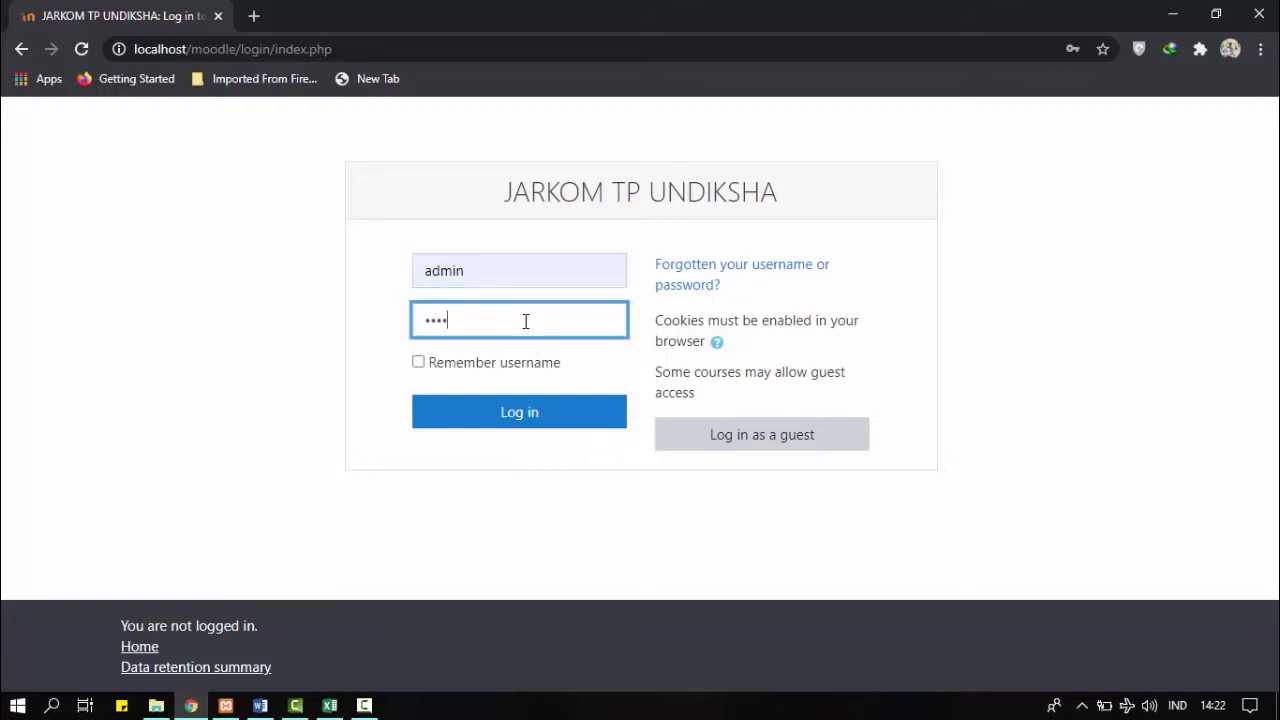
{"action": "type", "text": "•••••••"}
{"action": "left_click", "coordinate": [495, 421]}
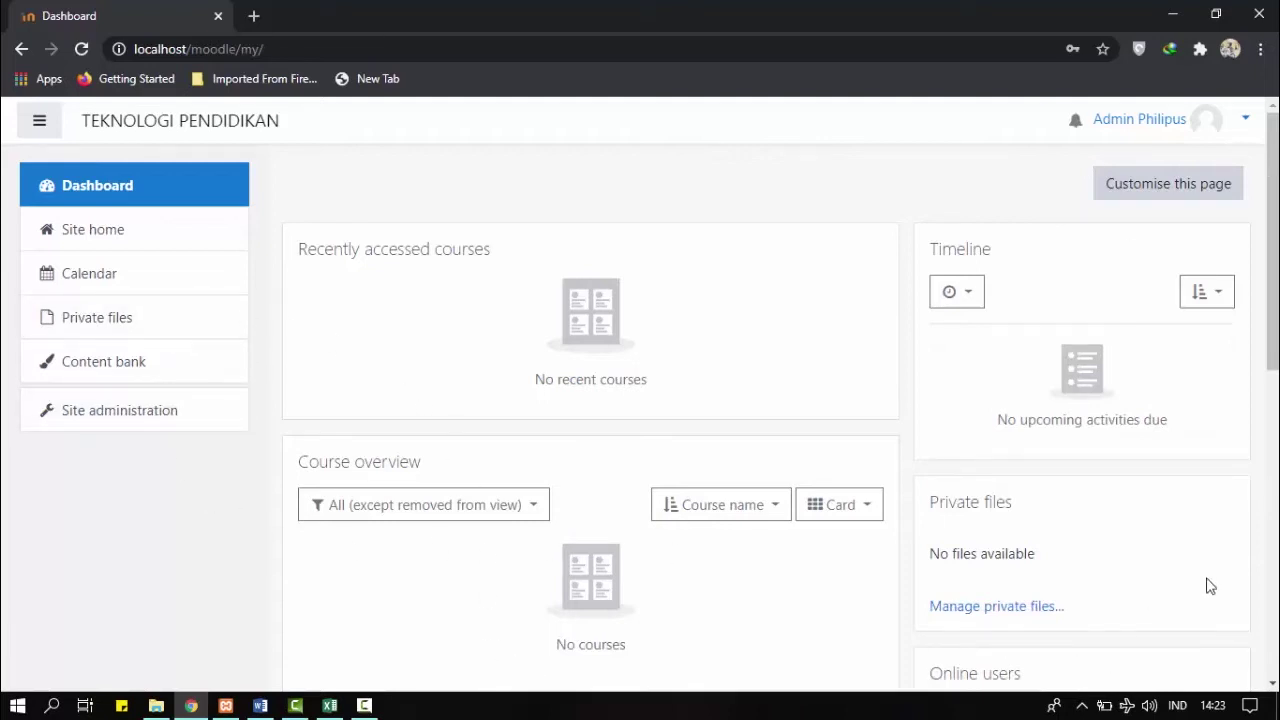
Open the page for managing courses and categories from the site administration's course settings
{"action": "mouse_move", "coordinate": [1273, 290]}
{"action": "left_mouse_down"}
{"action": "mouse_move", "coordinate": [1273, 385]}
{"action": "mouse_move", "coordinate": [1273, 299]}
{"action": "left_mouse_up"}
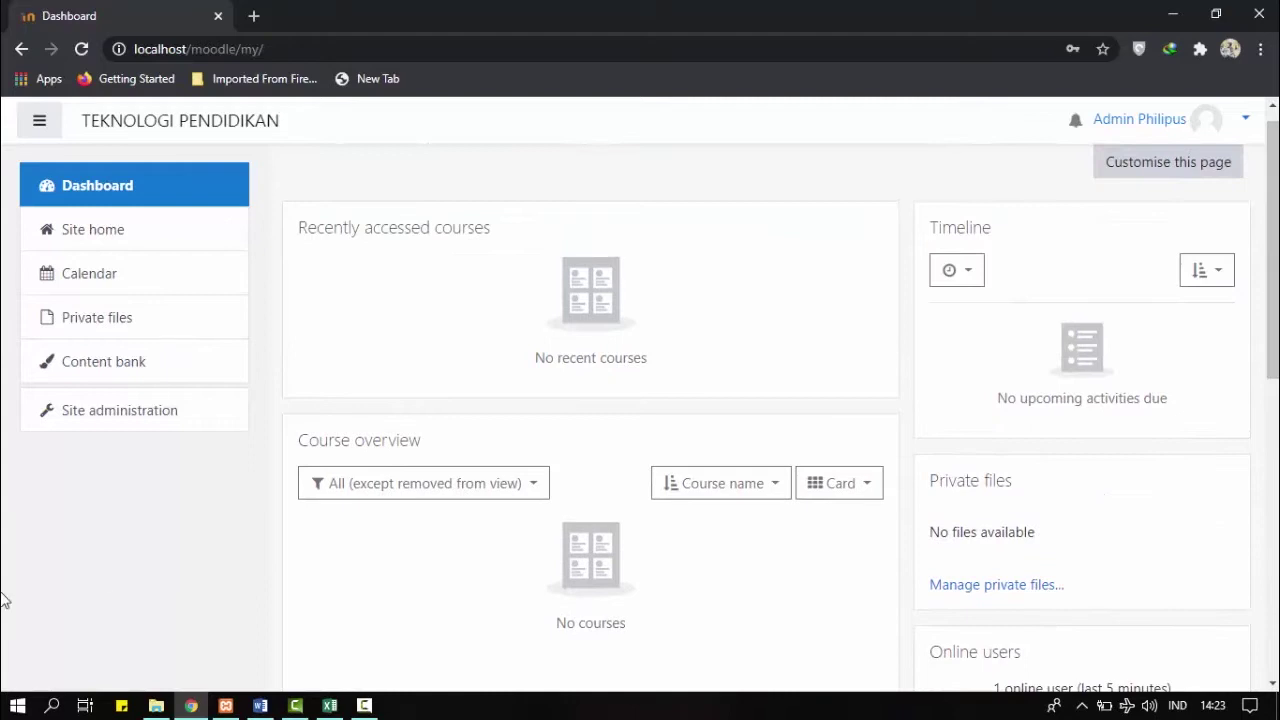
{"action": "left_click", "coordinate": [237, 574]}
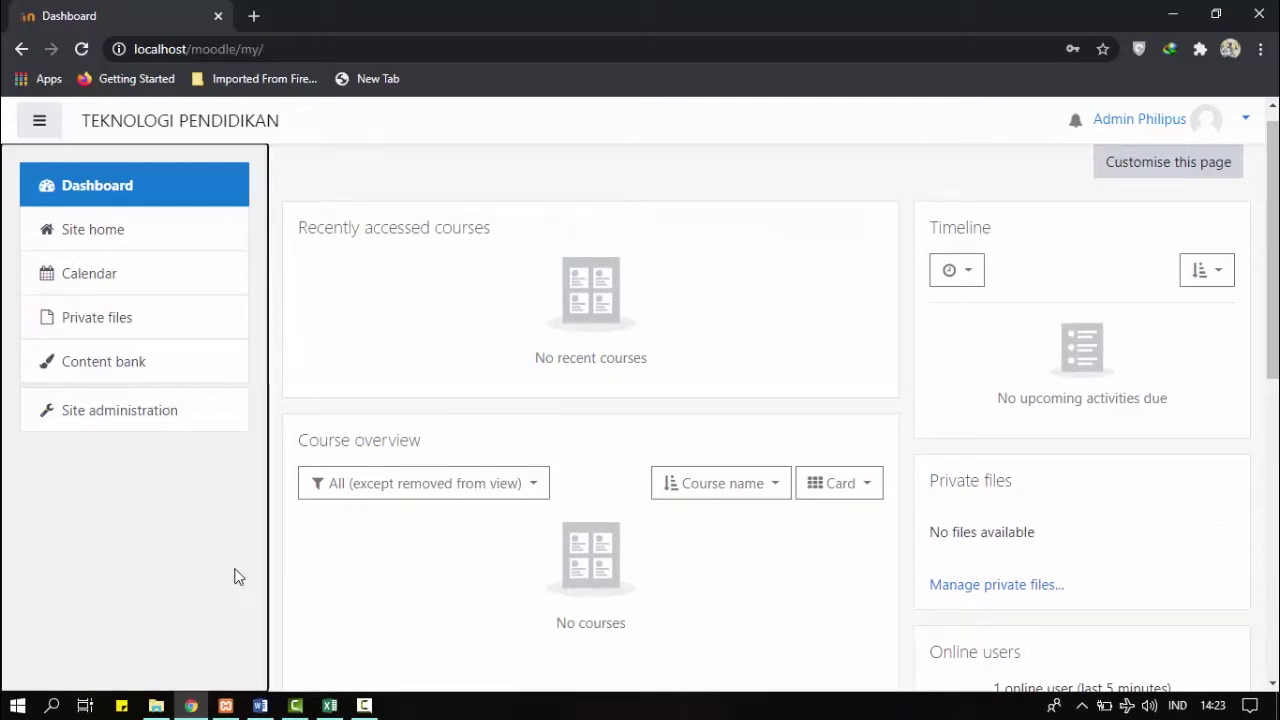
{"action": "left_click", "coordinate": [158, 420]}
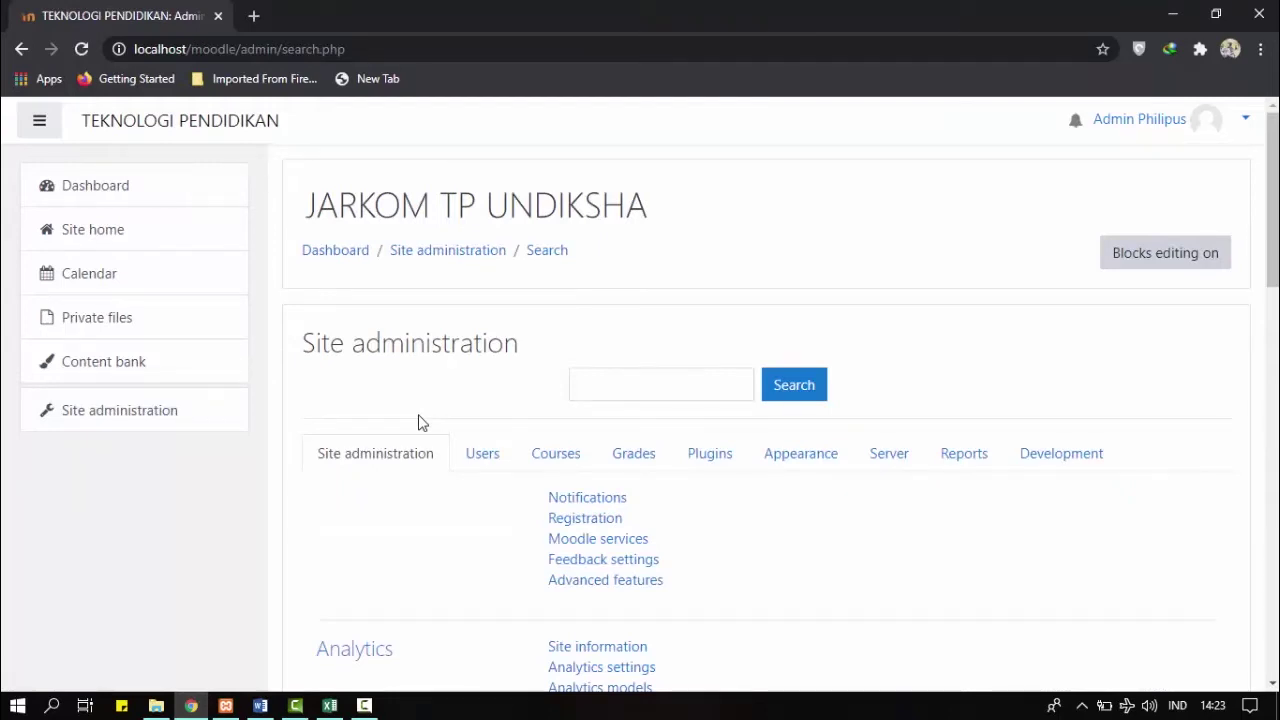
{"action": "left_click", "coordinate": [561, 464]}
{"action": "scroll", "coordinate": [568, 470], "scroll_direction": "down", "scroll_amount": 1}
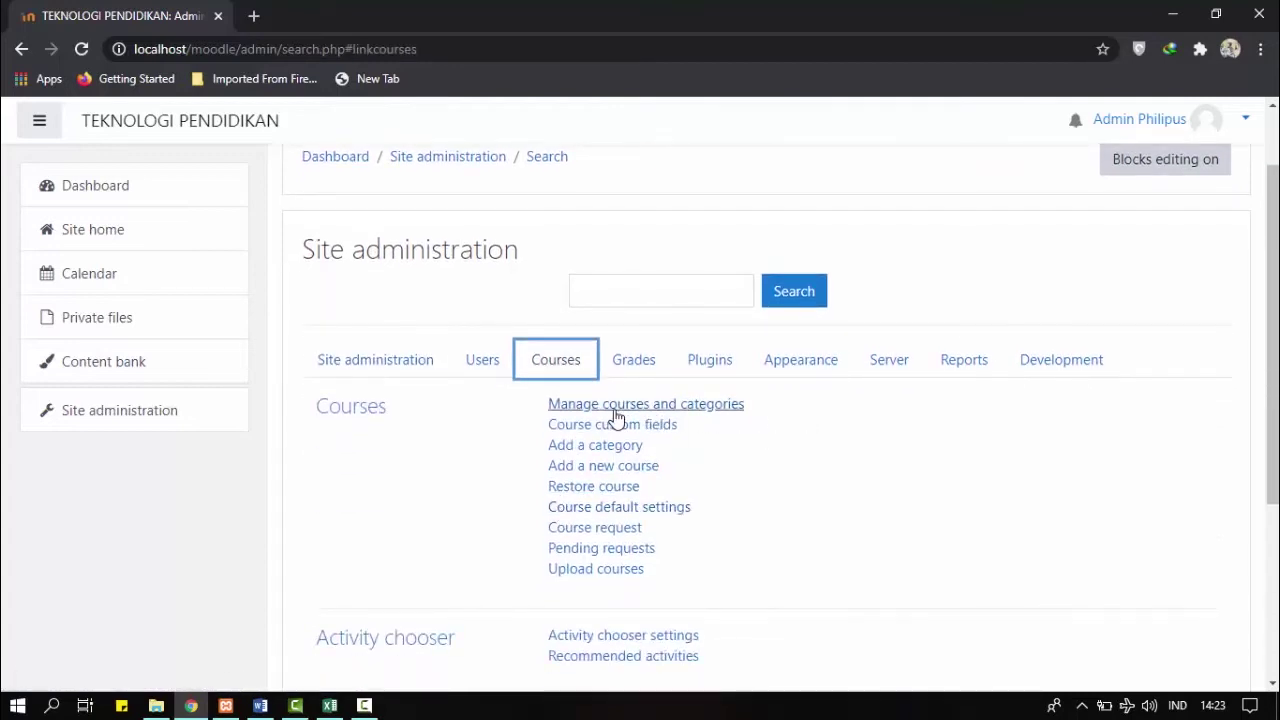
{"action": "left_click", "coordinate": [711, 414]}
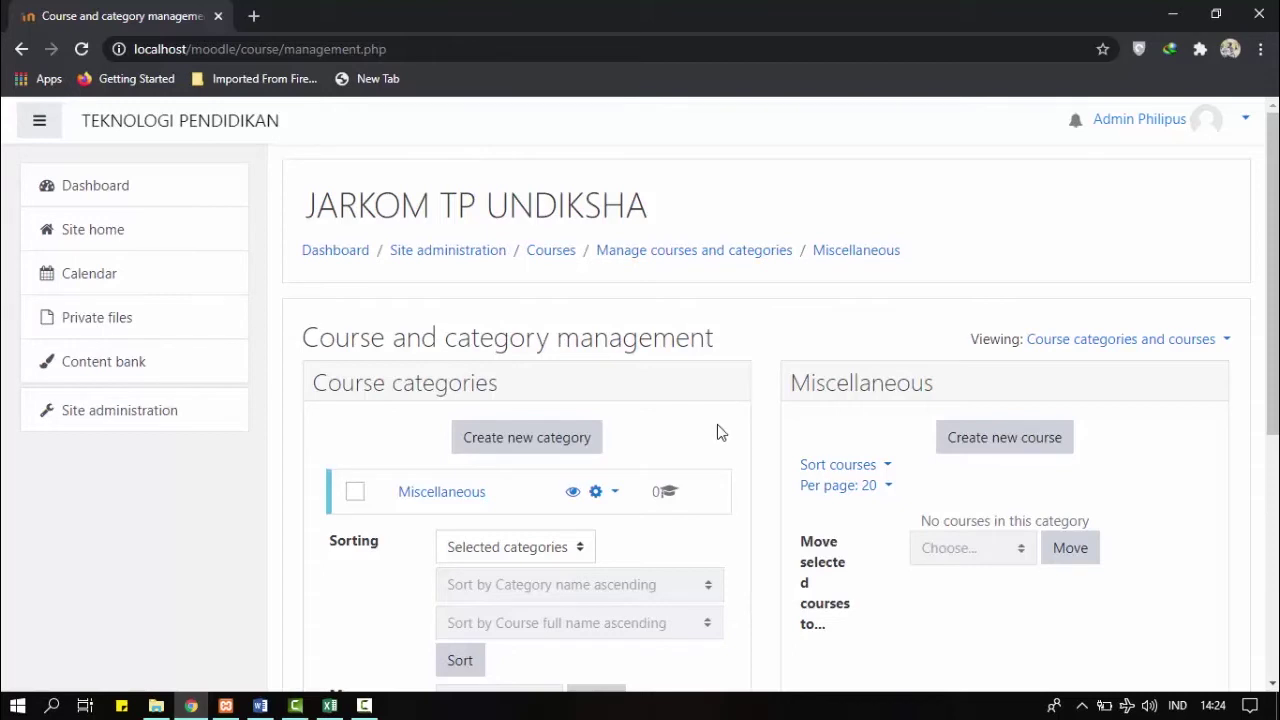
Create a new course category named KELAS VII SMP with Top as its parent category
{"action": "left_click", "coordinate": [540, 450]}
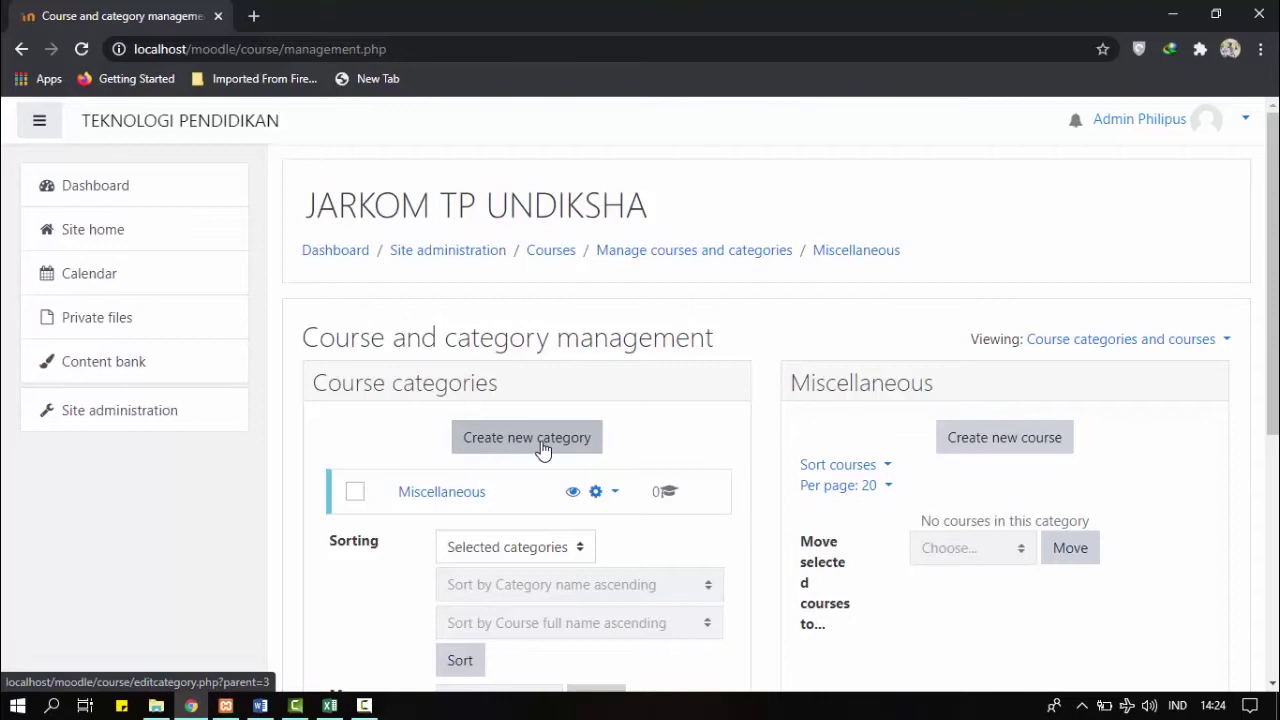
{"action": "left_click", "coordinate": [542, 449]}
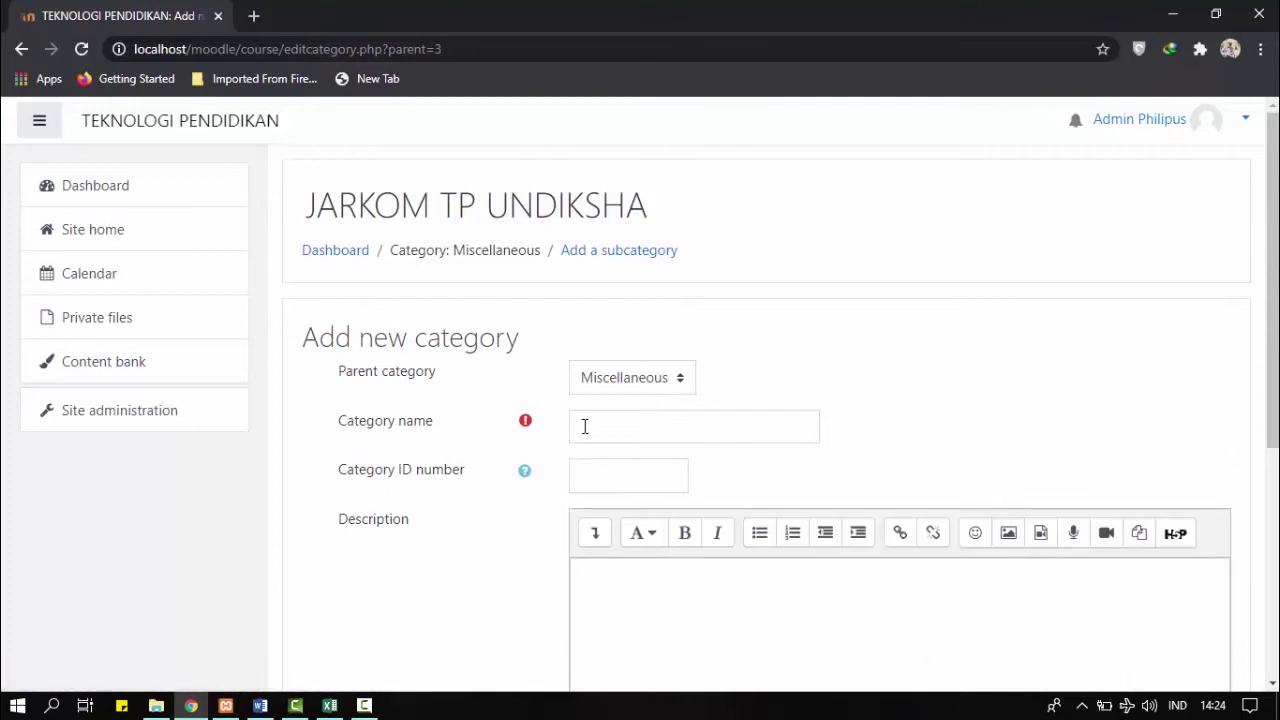
{"action": "left_click", "coordinate": [700, 428]}
{"action": "left_click", "coordinate": [887, 383]}
{"action": "left_click", "coordinate": [670, 380]}
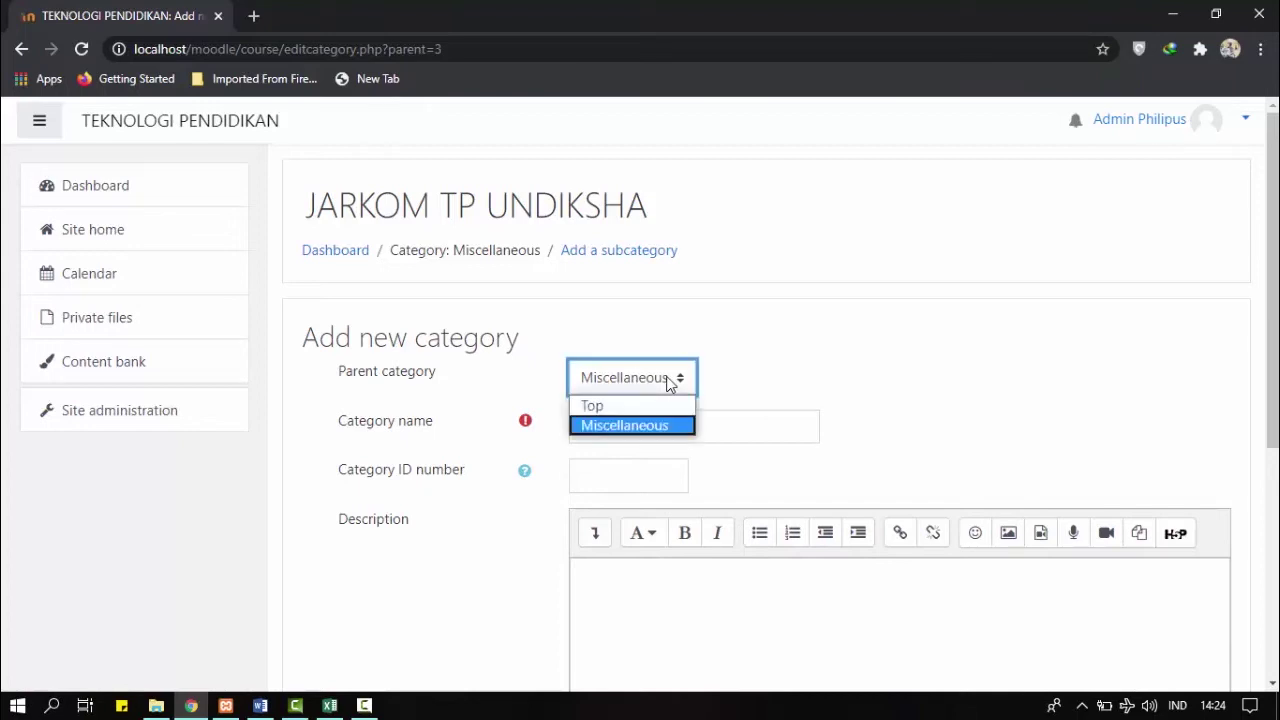
{"action": "left_click", "coordinate": [620, 410]}
{"action": "key", "text": "Tab"}
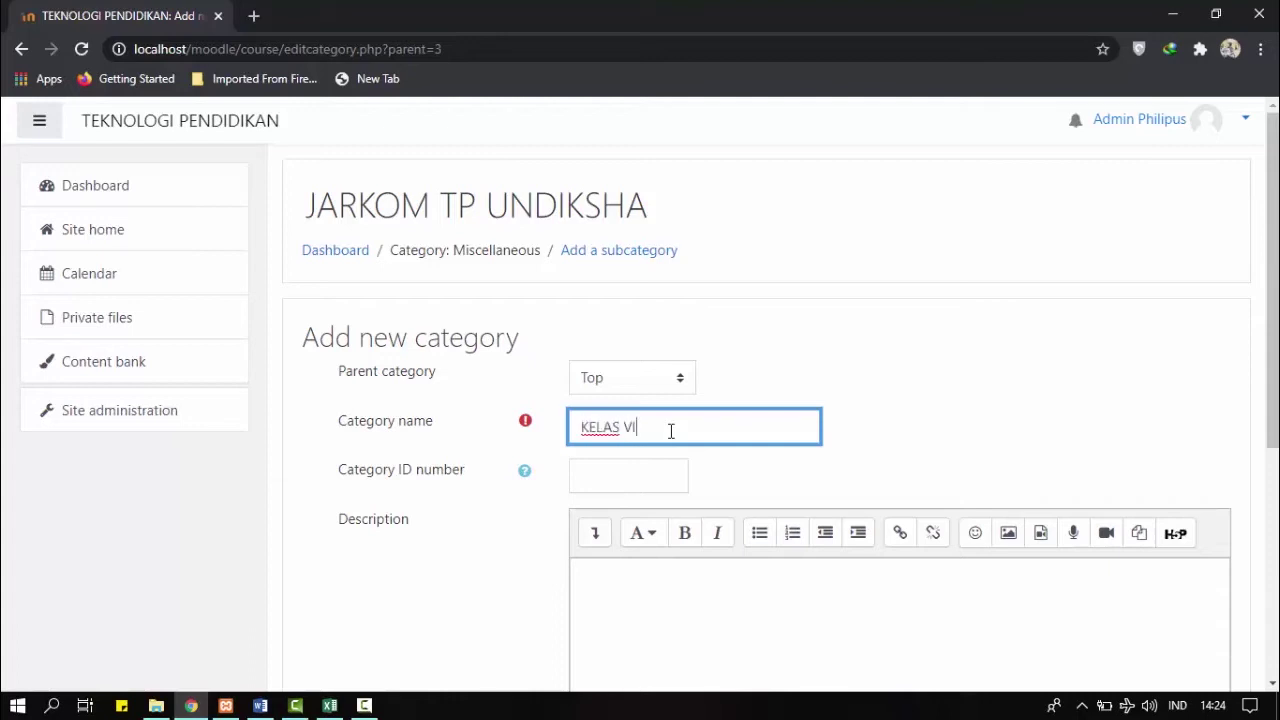
{"action": "type", "text": "SMP"}
{"action": "scroll", "coordinate": [790, 405], "scroll_direction": "down", "scroll_amount": 3}
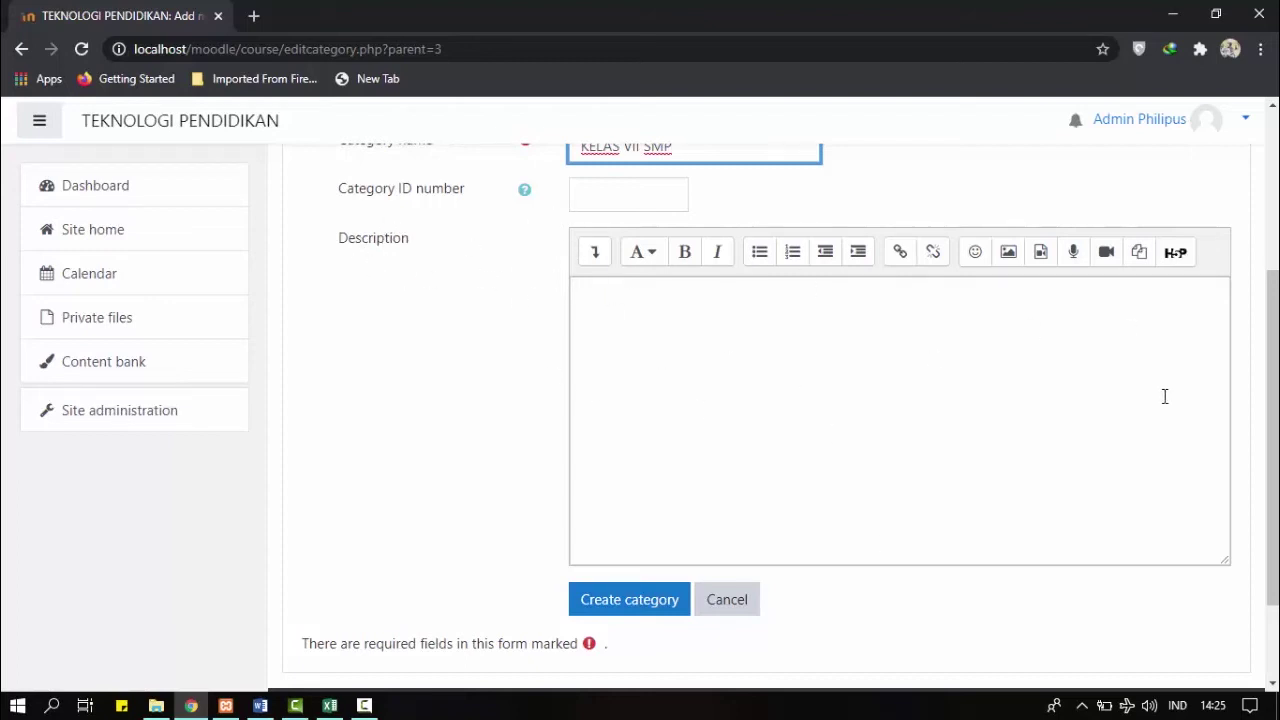
{"action": "left_click", "coordinate": [614, 604]}
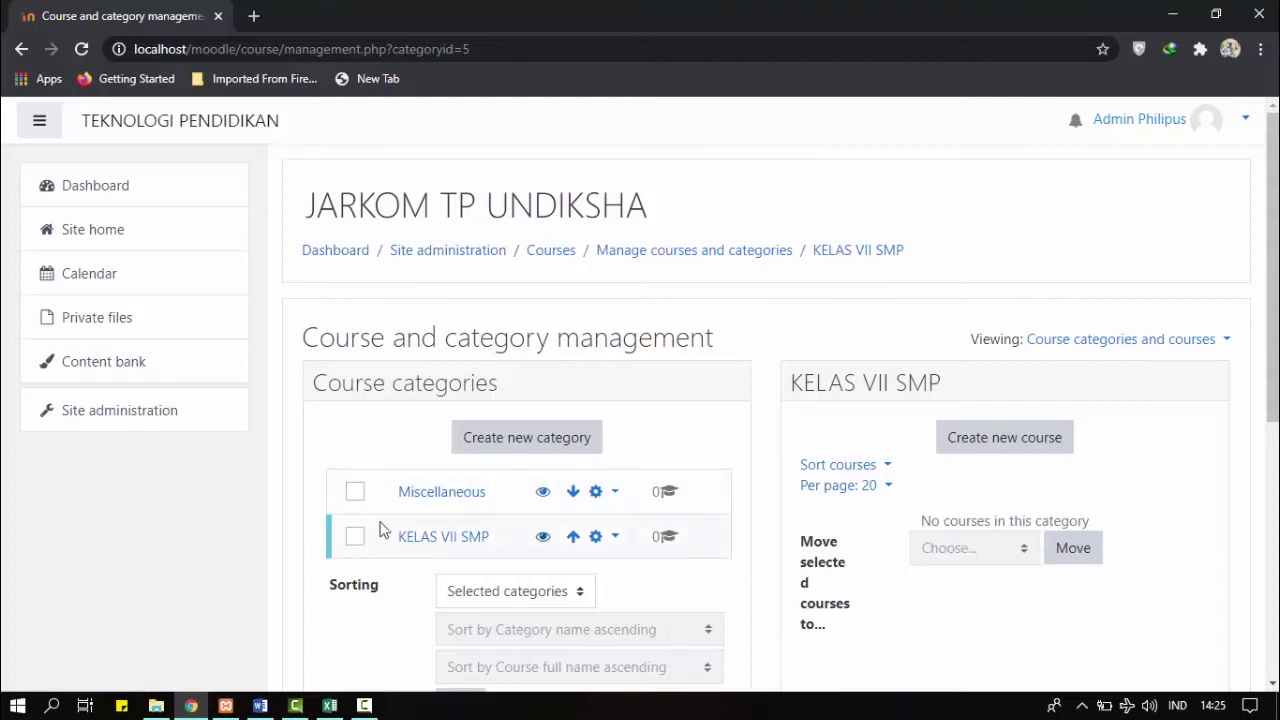
Start a new course in the KELAS VII SMP category with full name Ilmu Pengetahuan Alam and short name IPA
{"action": "left_click", "coordinate": [474, 540]}
{"action": "left_click", "coordinate": [1012, 444]}
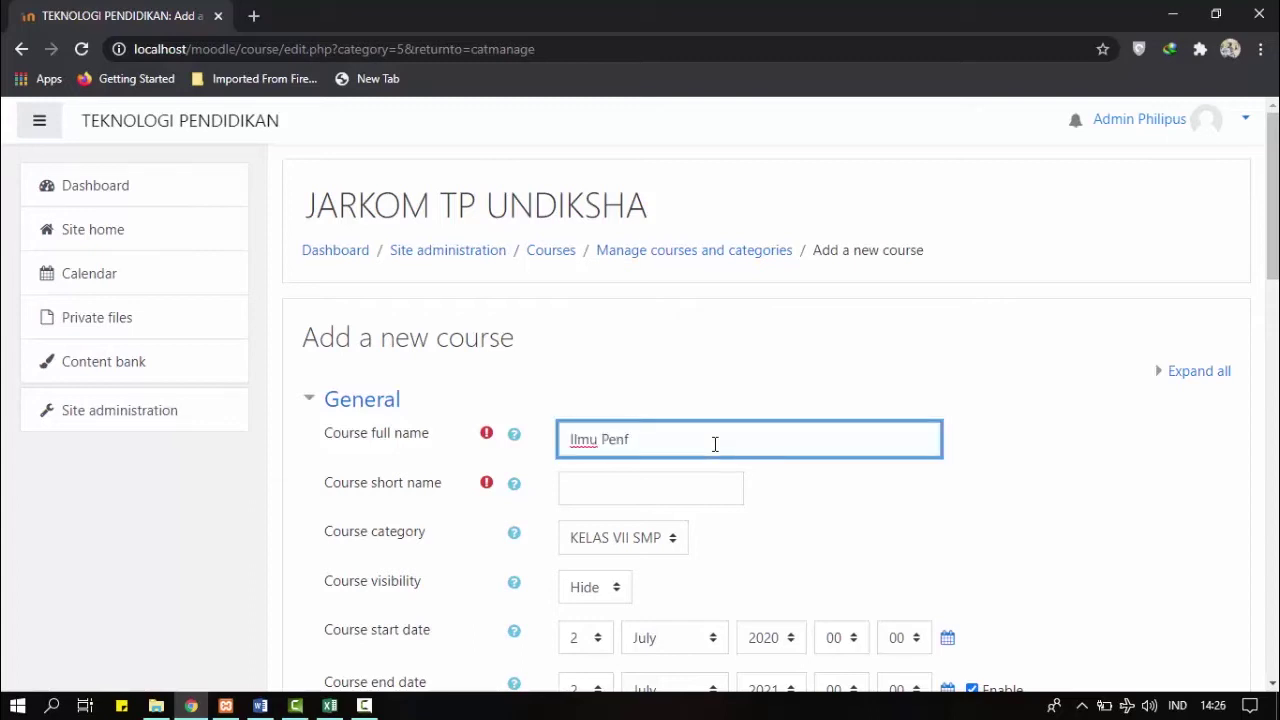
{"action": "type", "text": "n A"}
{"action": "key", "text": "Tab"}
{"action": "left_click", "coordinate": [878, 506]}
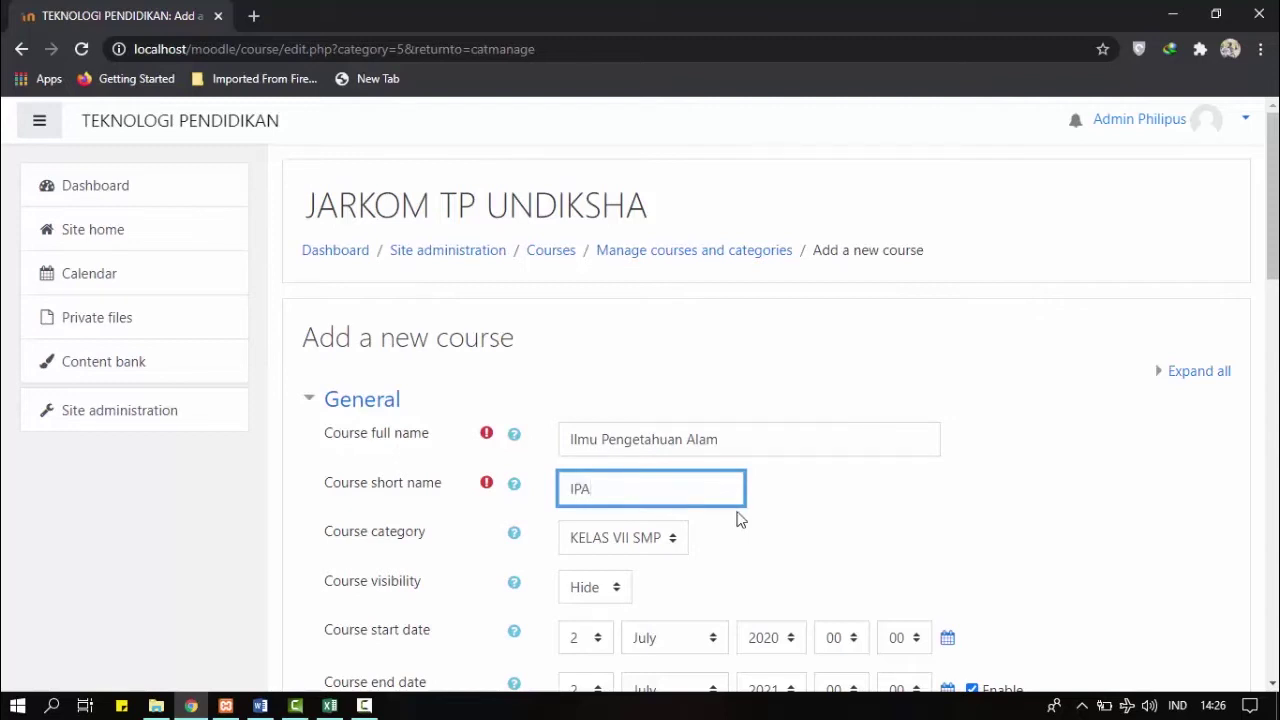
Set the course start date to day 1 of July 2020 and its hour to 15, keeping the minutes at 00
{"action": "scroll", "coordinate": [792, 511], "scroll_direction": "down", "scroll_amount": 2}
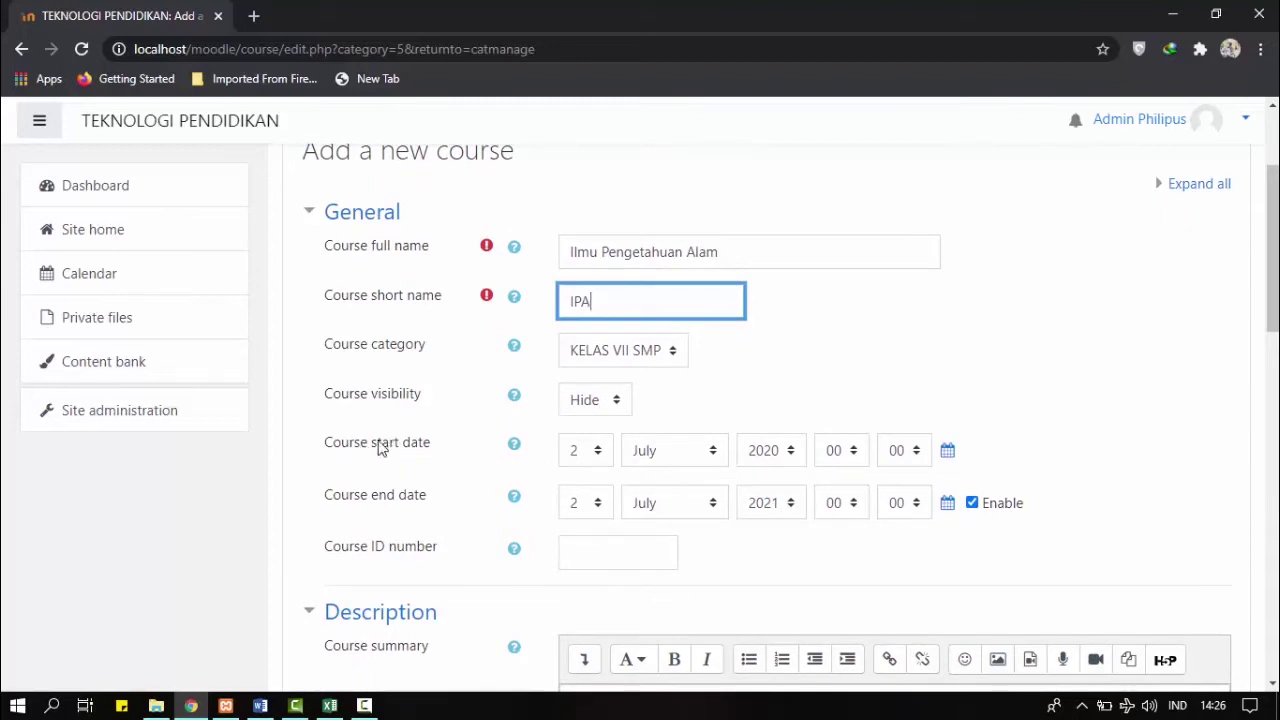
{"action": "triple_click", "coordinate": [427, 498]}
{"action": "left_click", "coordinate": [341, 483]}
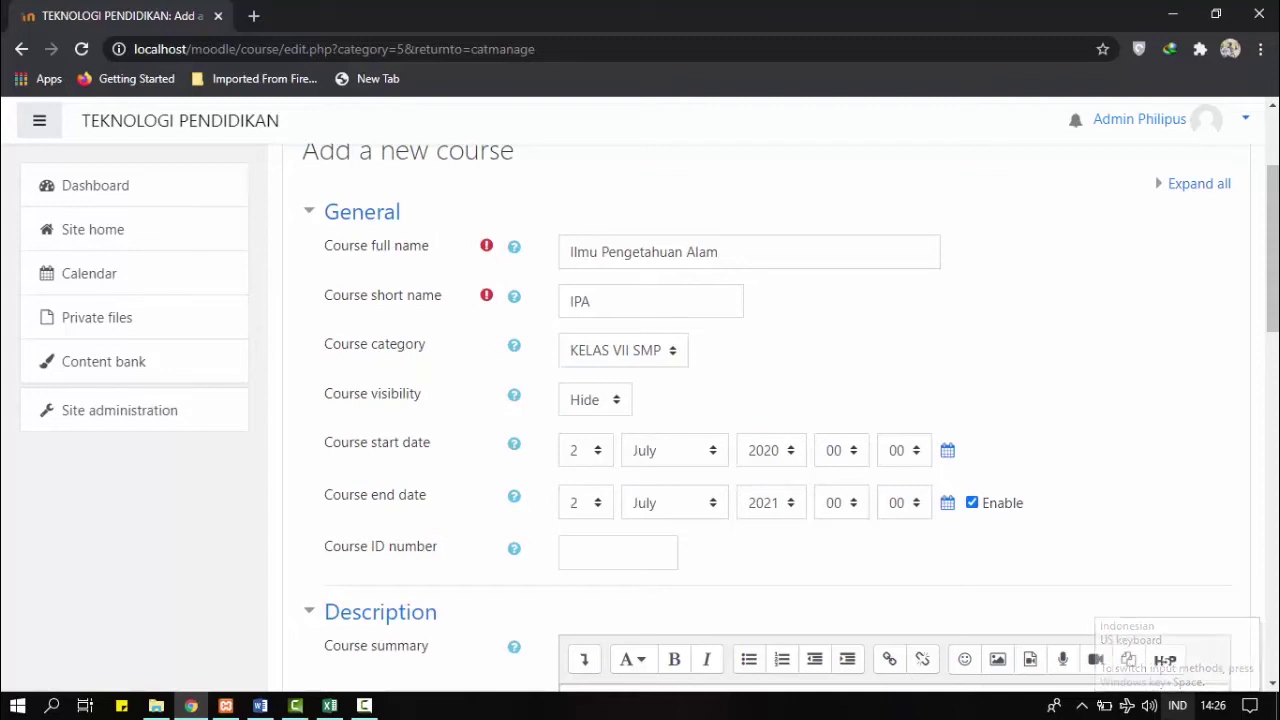
{"action": "left_click", "coordinate": [604, 460]}
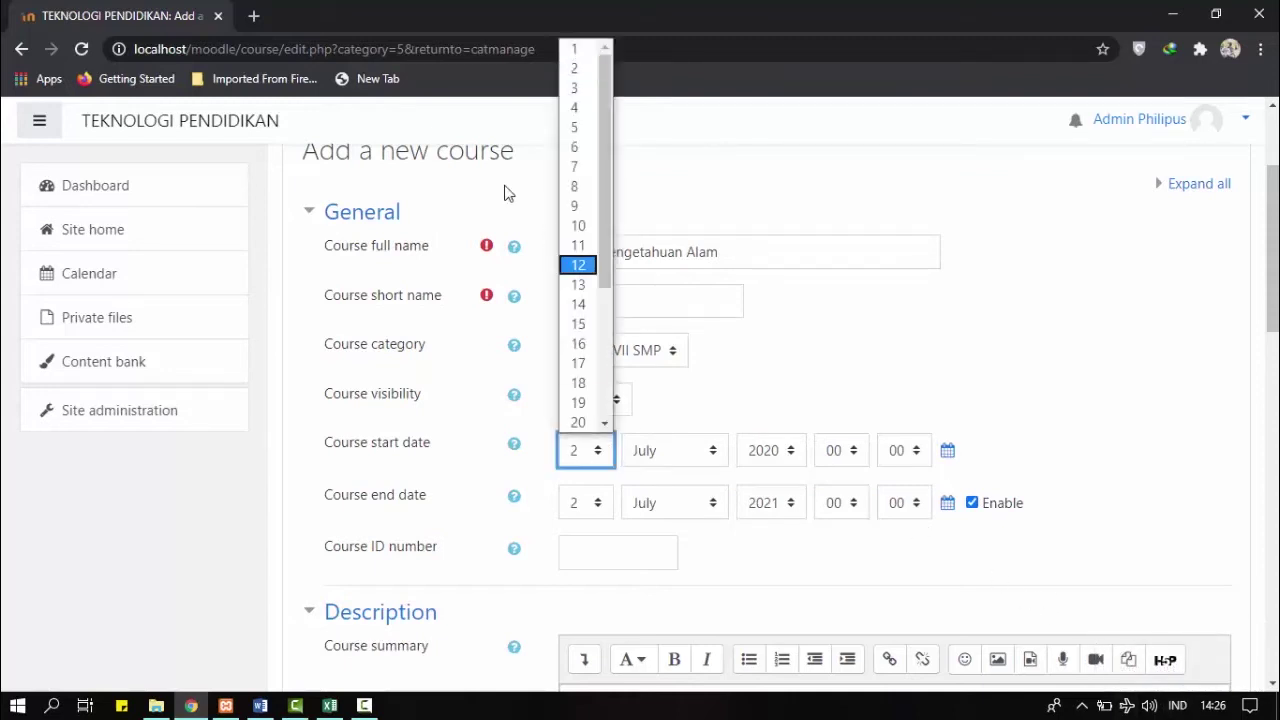
{"action": "left_click", "coordinate": [578, 46]}
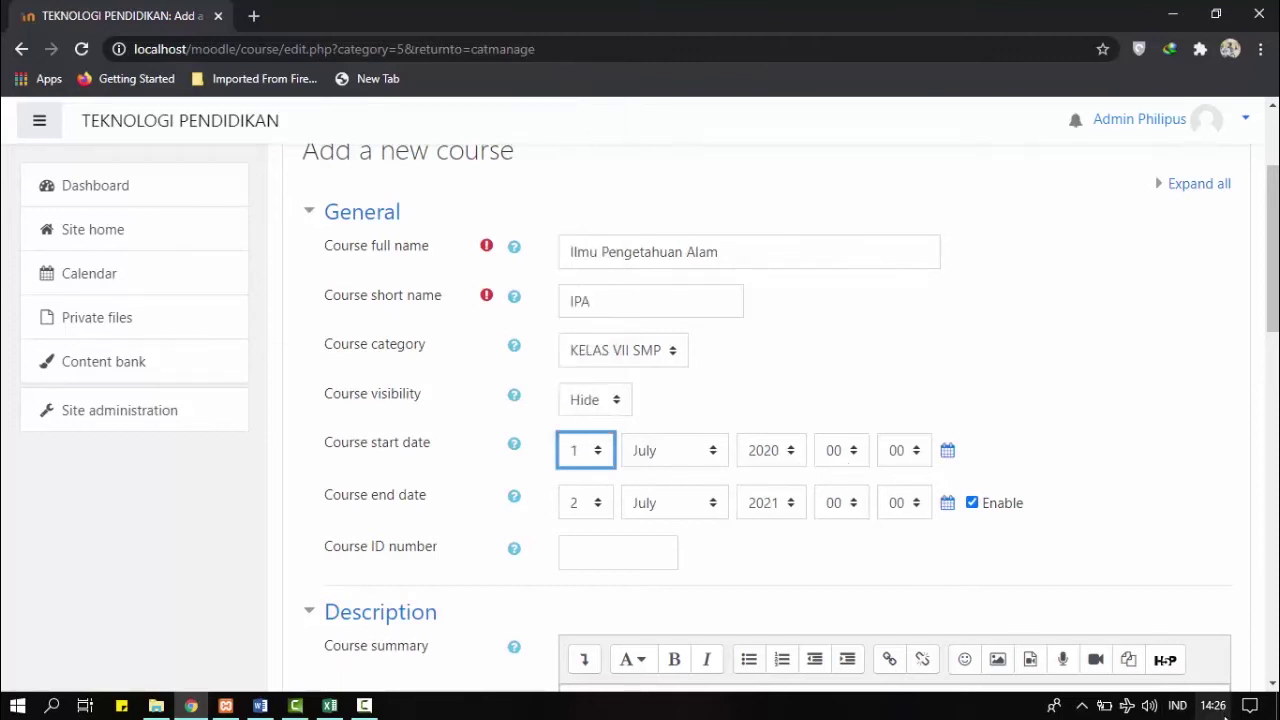
{"action": "mouse_move", "coordinate": [1231, 713]}
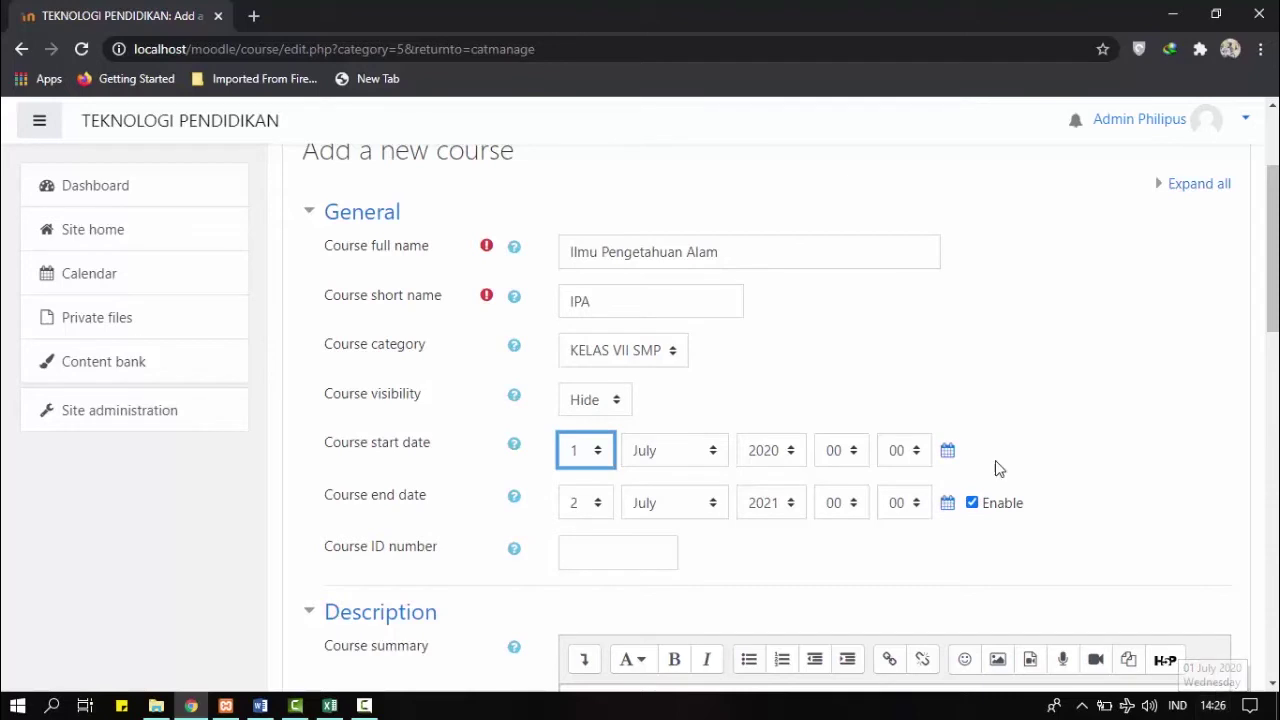
{"action": "left_click", "coordinate": [838, 450]}
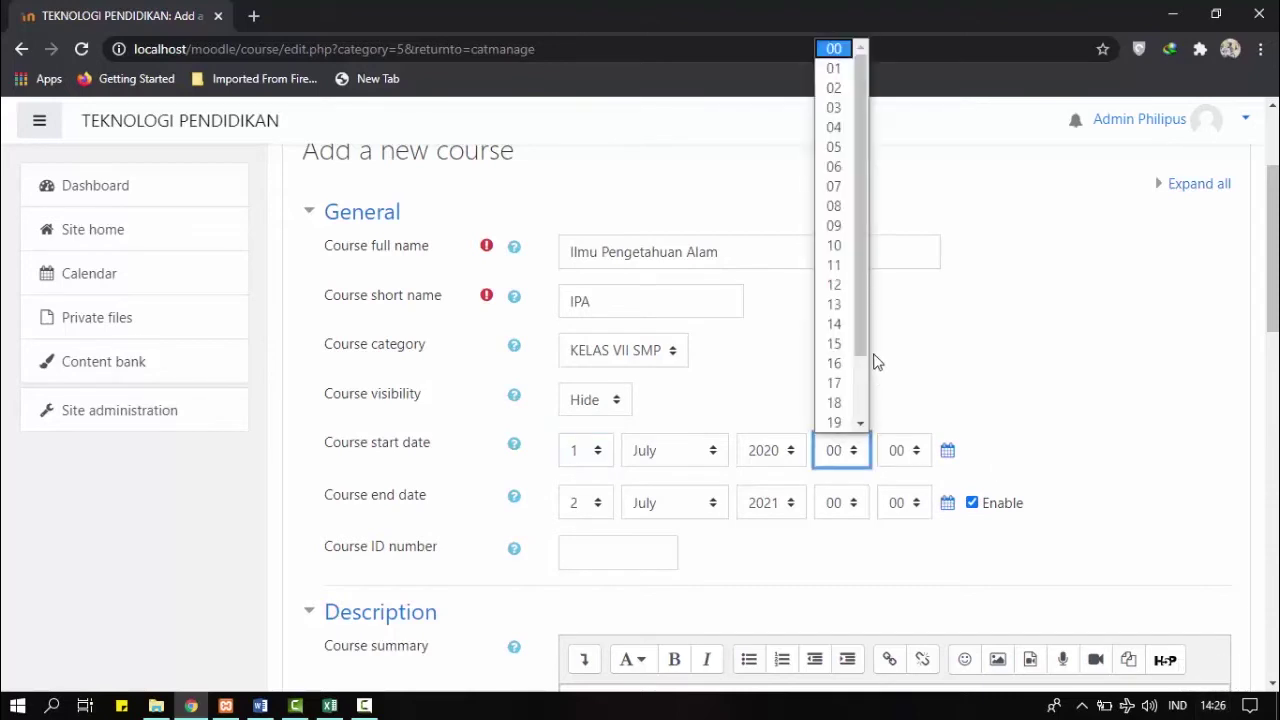
{"action": "left_click", "coordinate": [836, 343]}
{"action": "left_click", "coordinate": [902, 455]}
{"action": "left_click", "coordinate": [1034, 374]}
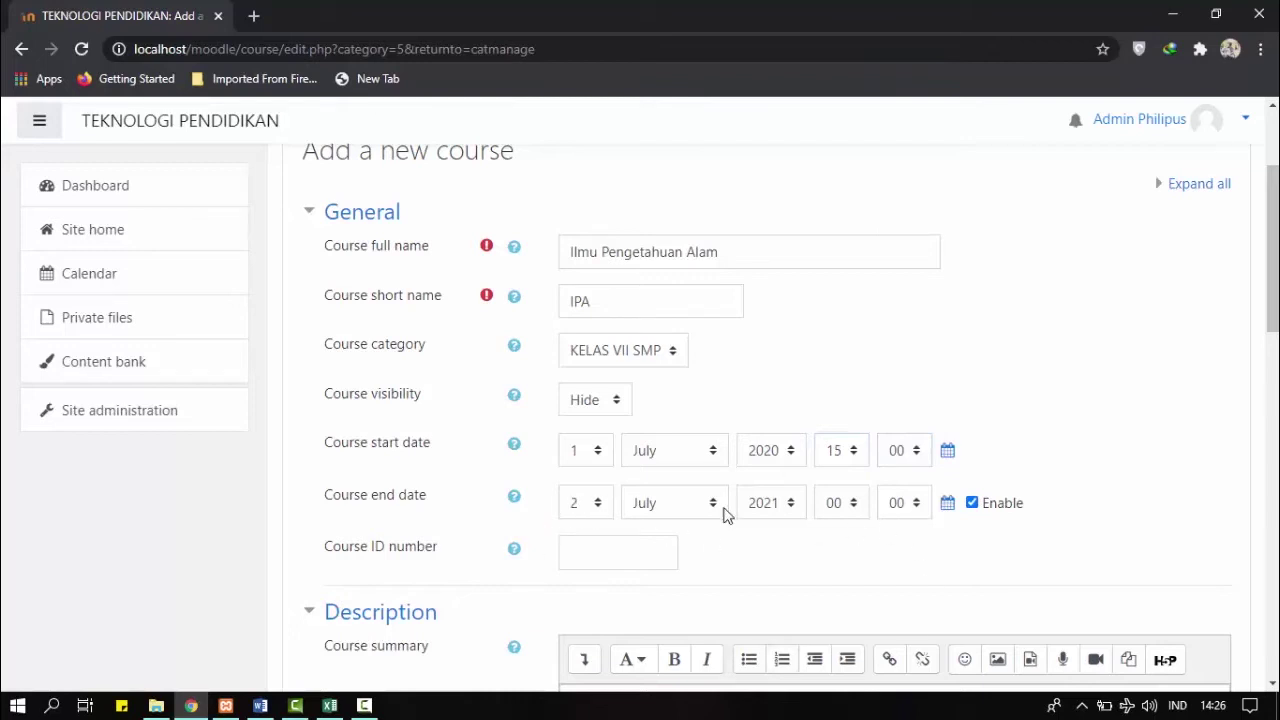
Set the course end date's day to 1 and its hour to 15
{"action": "left_click", "coordinate": [577, 507]}
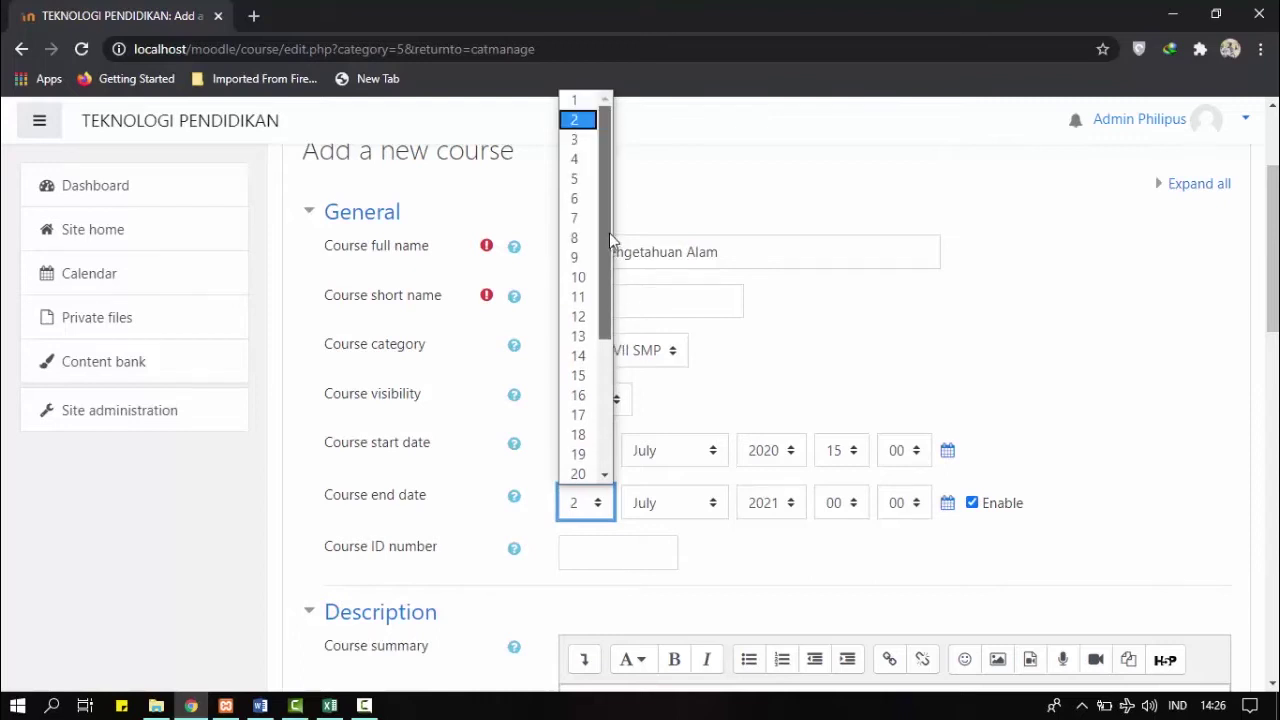
{"action": "left_click", "coordinate": [576, 100]}
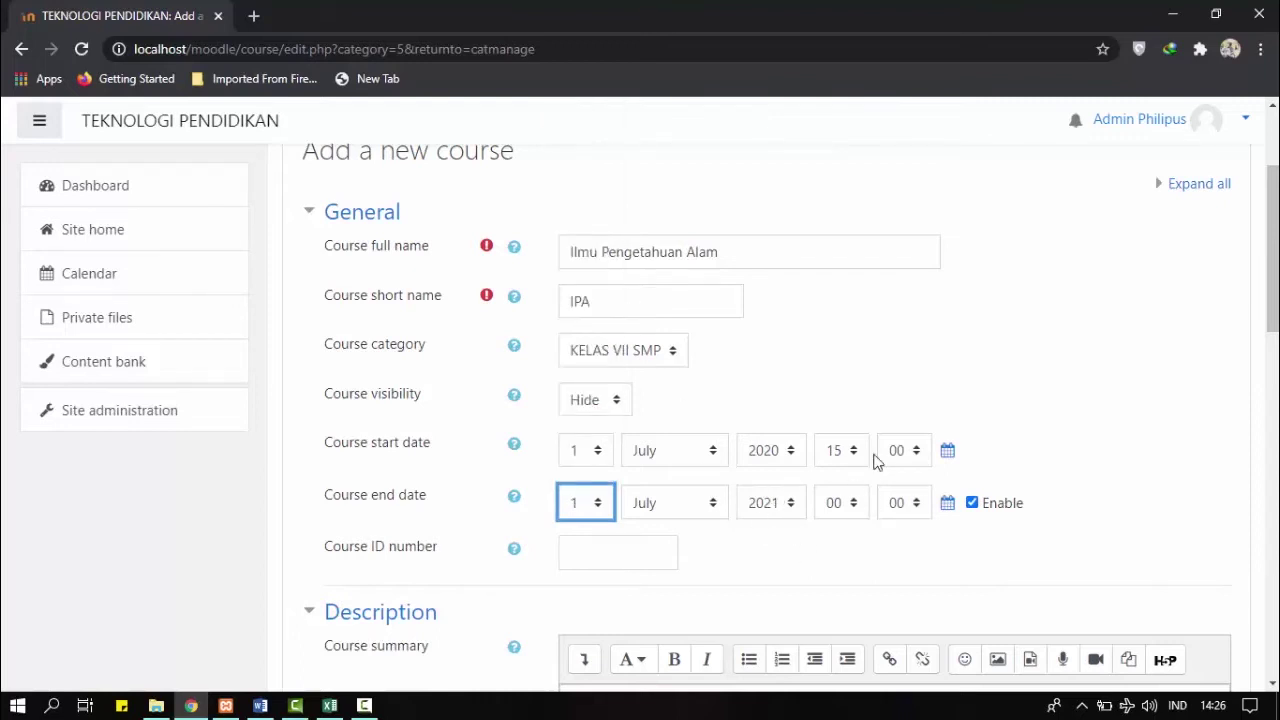
{"action": "left_click", "coordinate": [840, 503]}
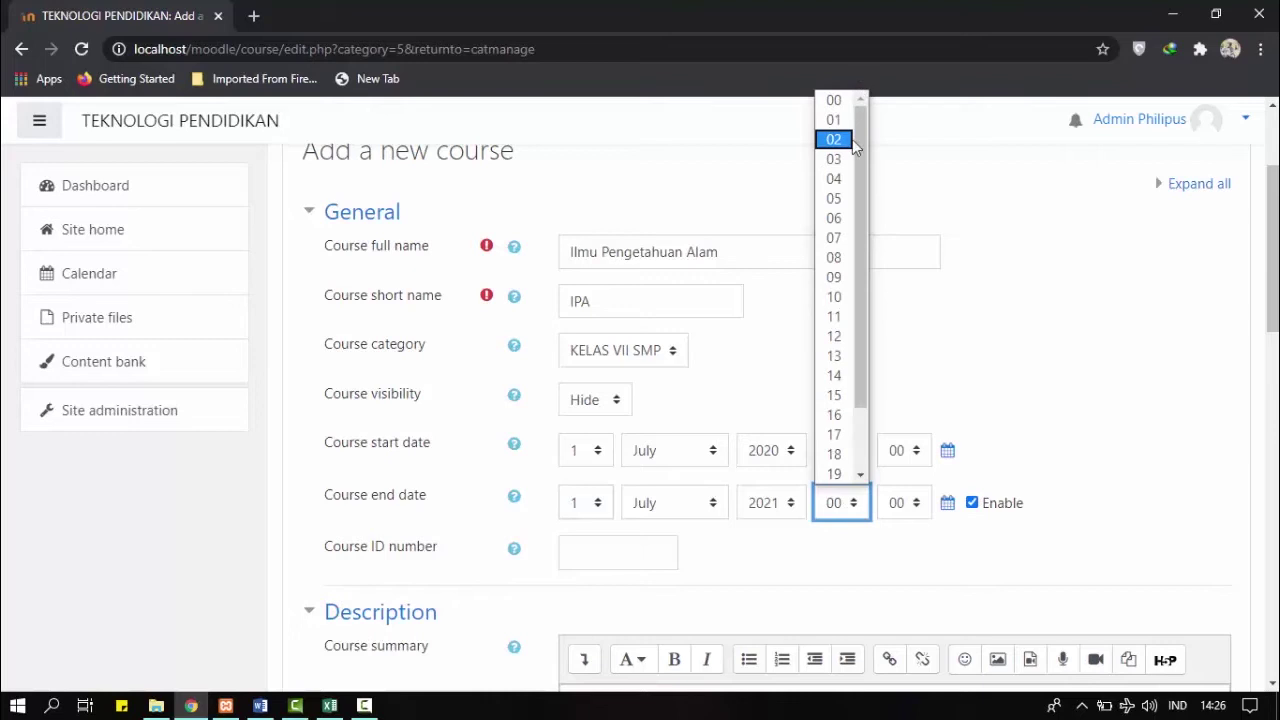
{"action": "left_click", "coordinate": [834, 394]}
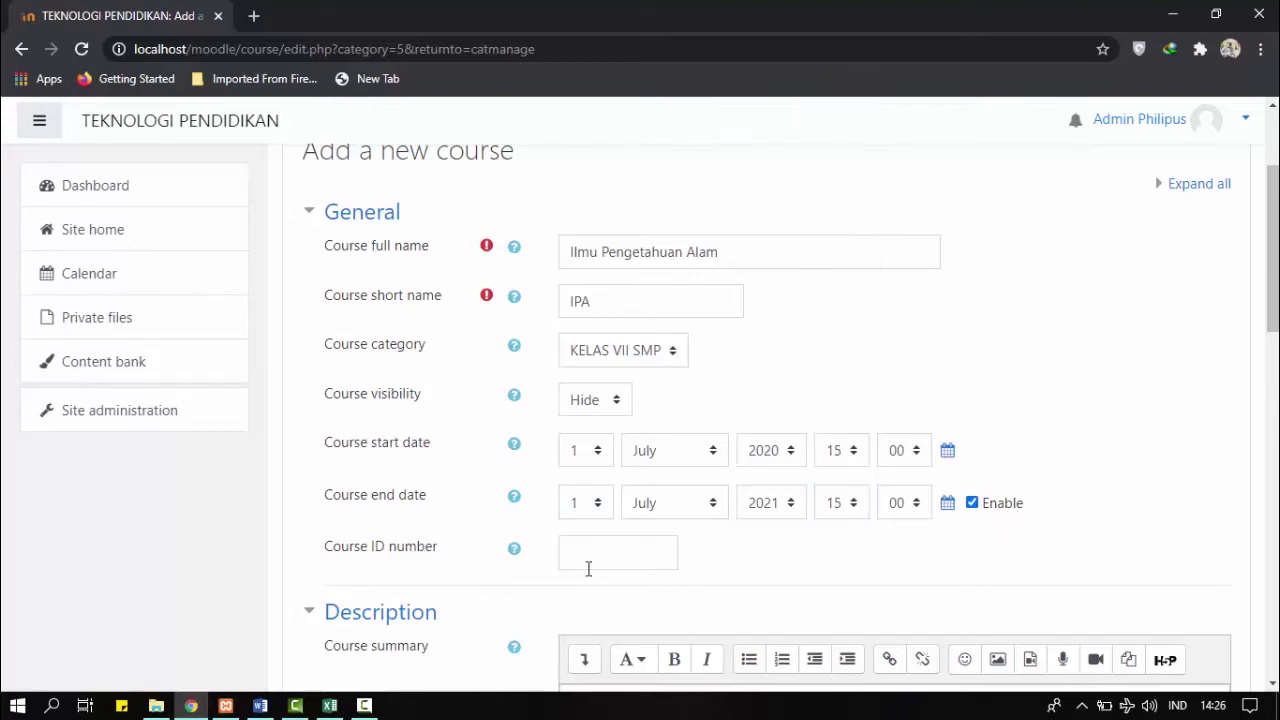
Look over the course's Description section, including the summary and course image areas
{"action": "scroll", "coordinate": [595, 570], "scroll_direction": "down", "scroll_amount": 2}
{"action": "scroll", "coordinate": [598, 571], "scroll_direction": "down", "scroll_amount": 4}
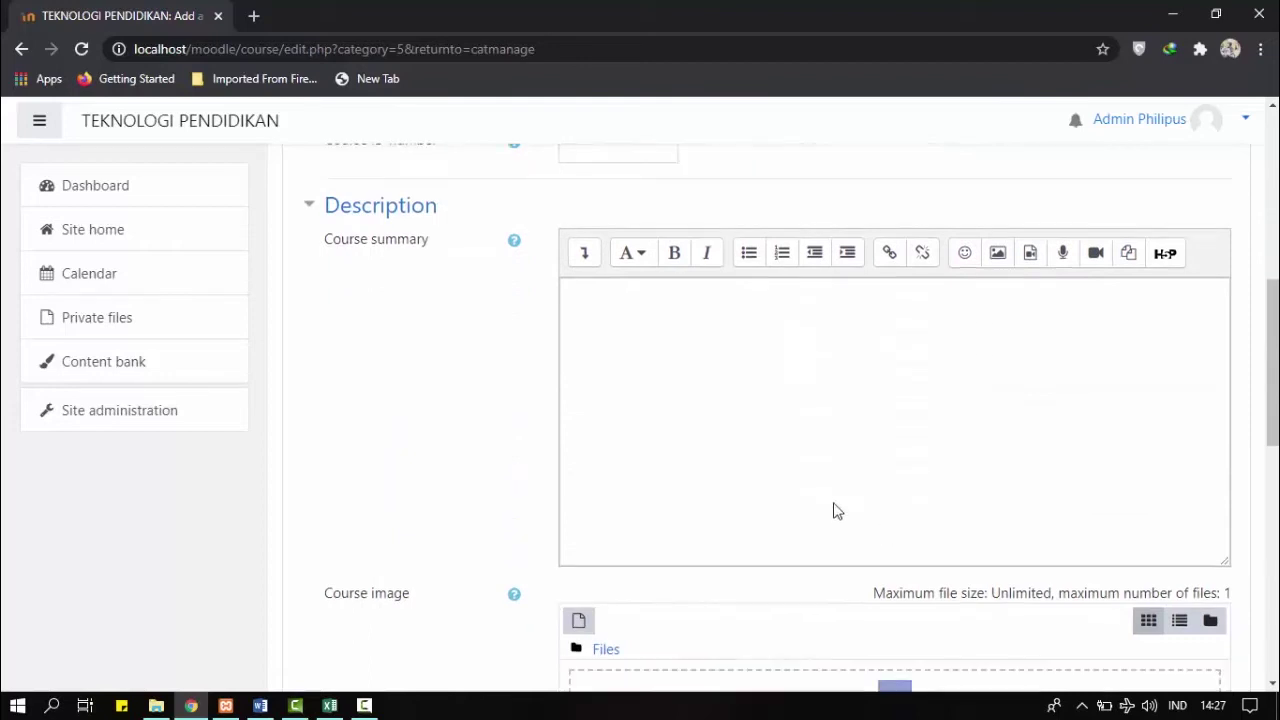
{"action": "scroll", "coordinate": [758, 344], "scroll_direction": "up", "scroll_amount": 3}
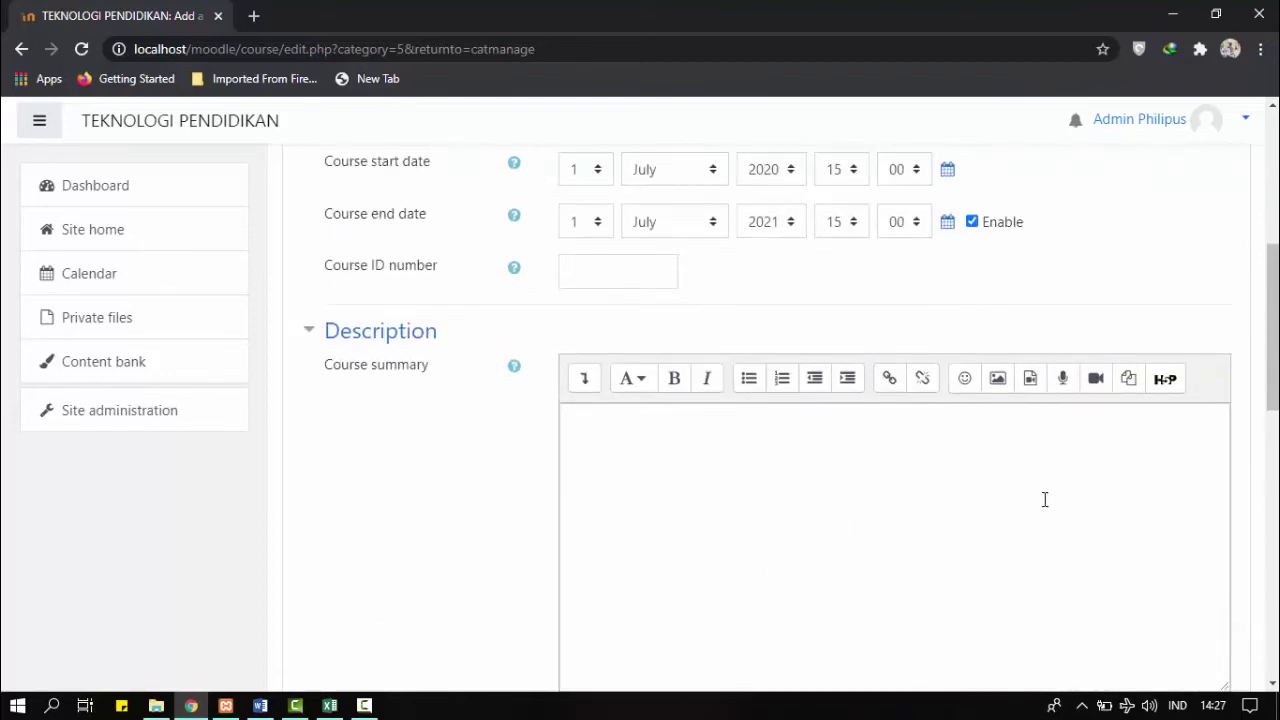
{"action": "left_click", "coordinate": [742, 474]}
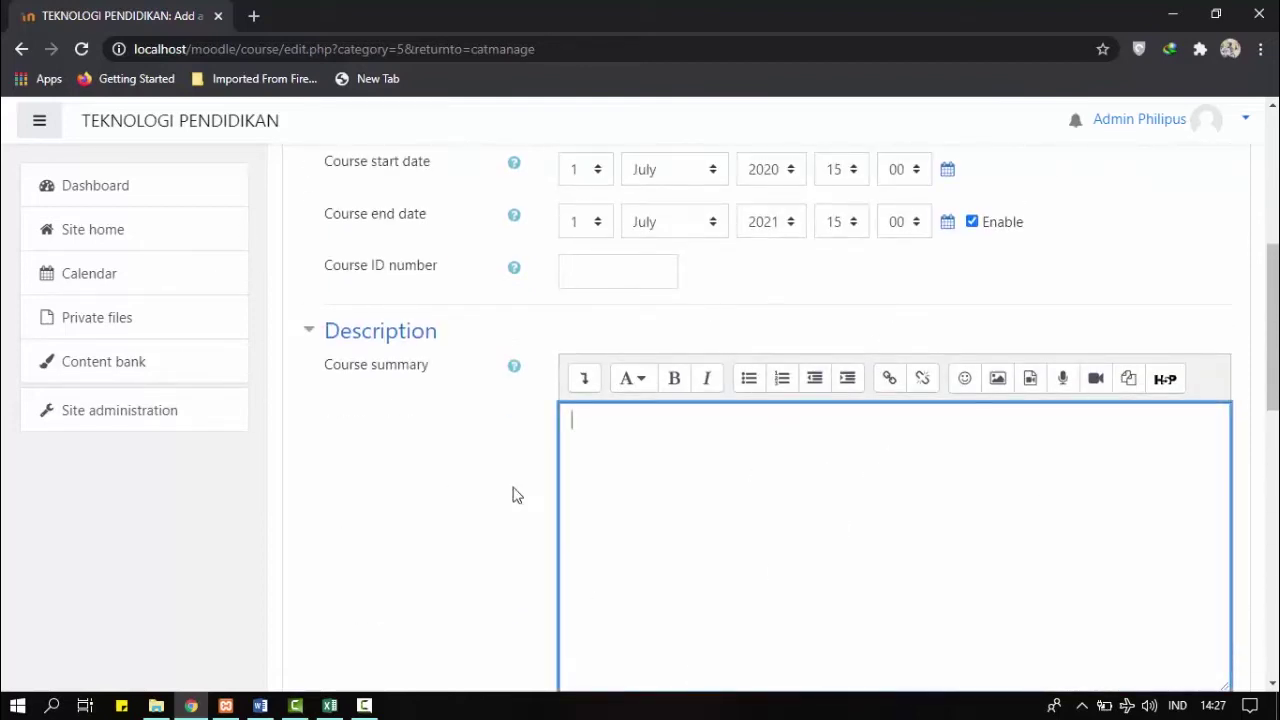
{"action": "scroll", "coordinate": [852, 620], "scroll_direction": "down", "scroll_amount": 4}
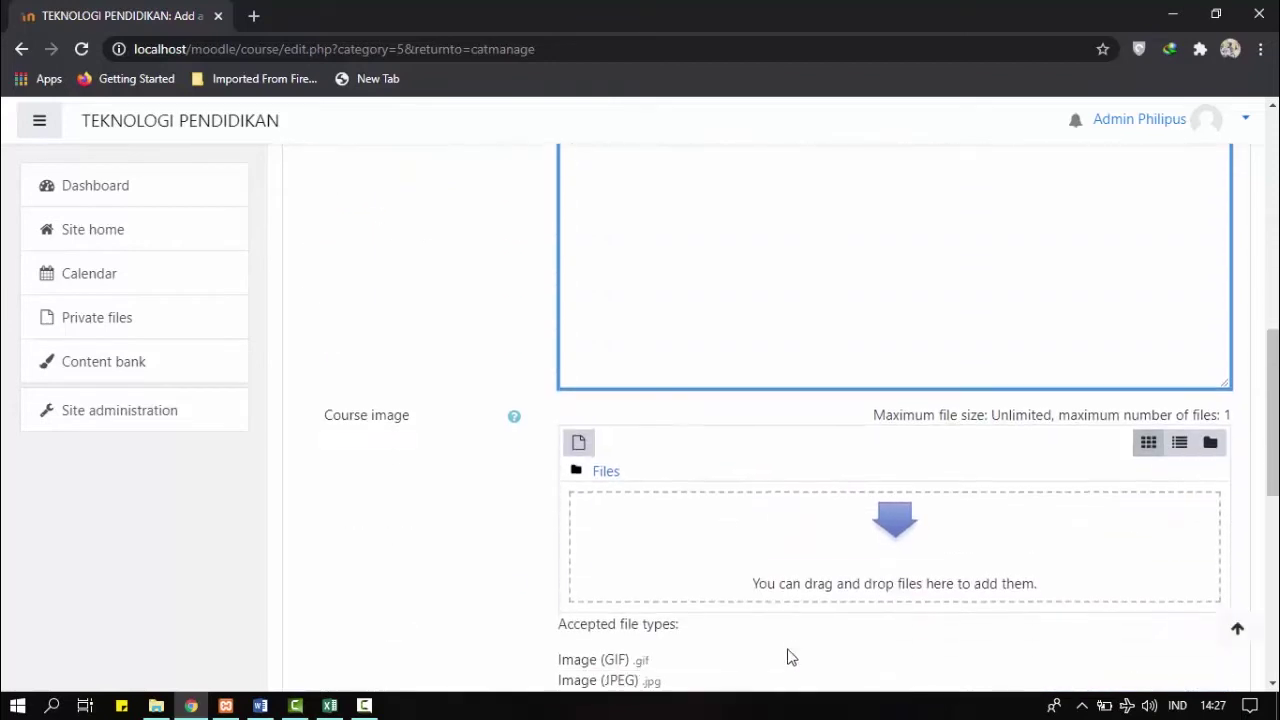
{"action": "scroll", "coordinate": [786, 549], "scroll_direction": "down", "scroll_amount": 2}
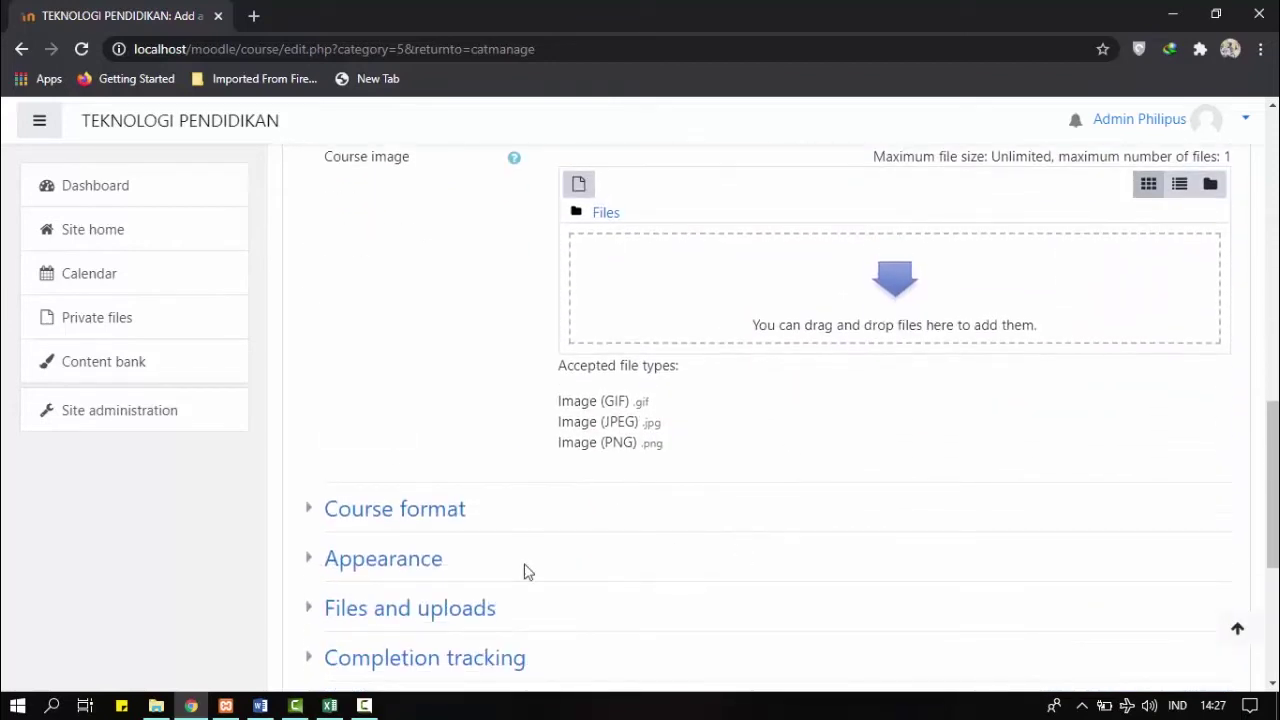
{"action": "scroll", "coordinate": [862, 364], "scroll_direction": "down", "scroll_amount": 1}
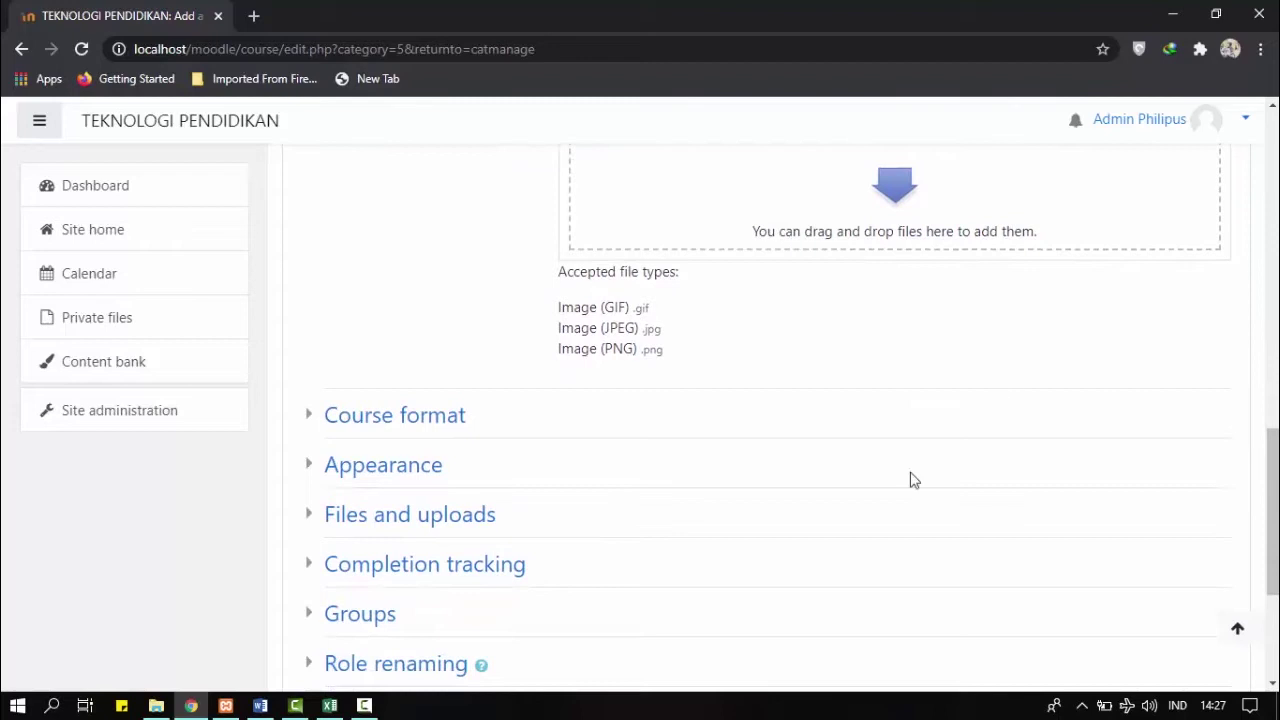
Examine the Course format section, including the choices for Format and Type of activity
{"action": "left_click", "coordinate": [455, 424]}
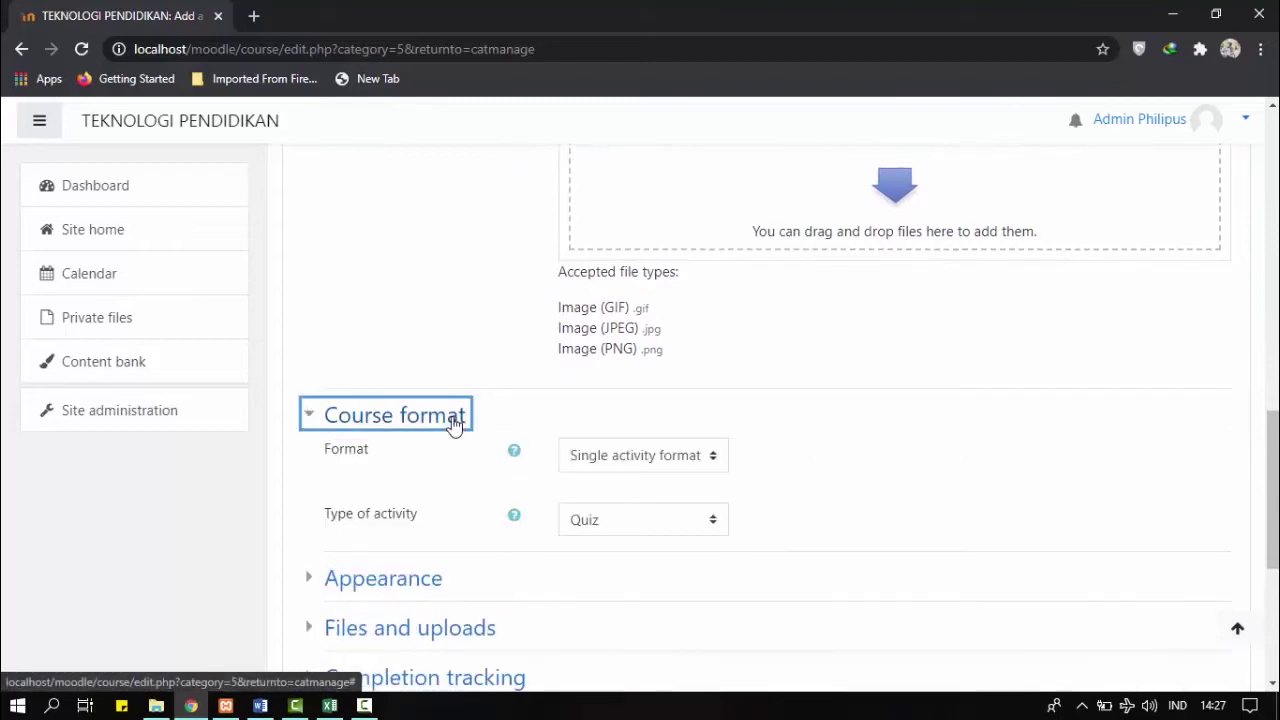
{"action": "left_click", "coordinate": [713, 461]}
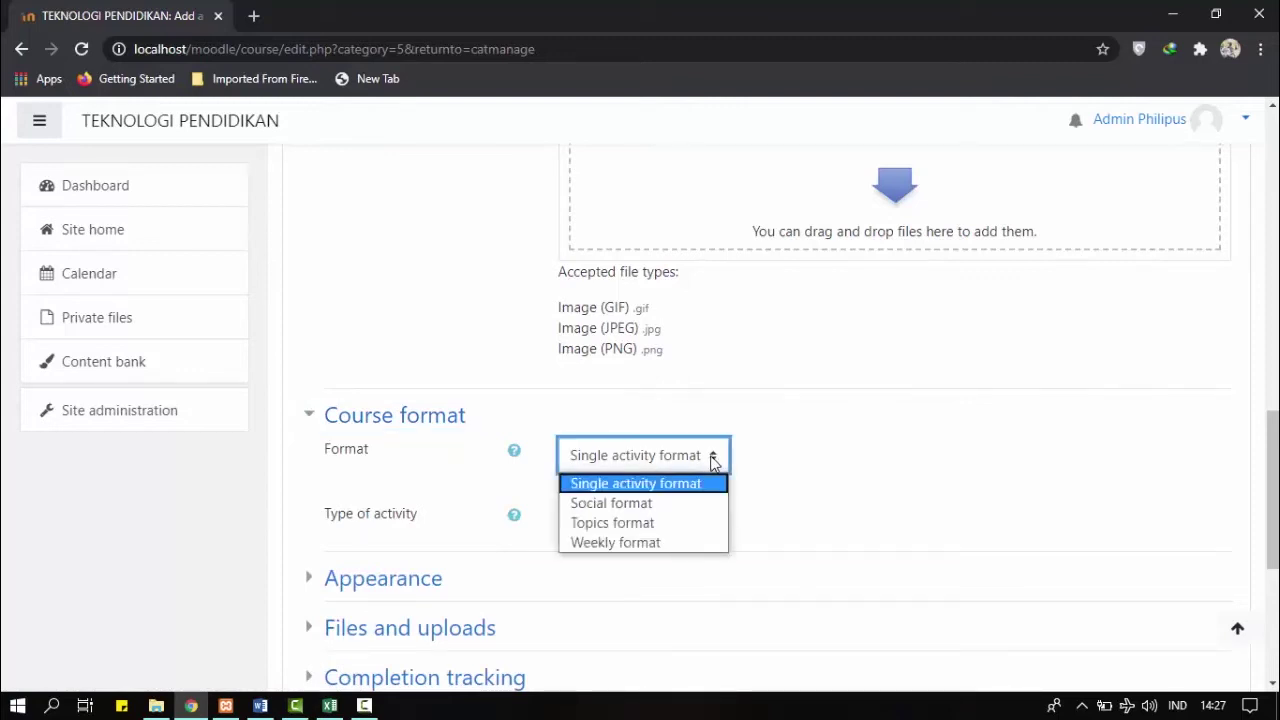
{"action": "left_click", "coordinate": [713, 461]}
{"action": "left_click", "coordinate": [880, 480]}
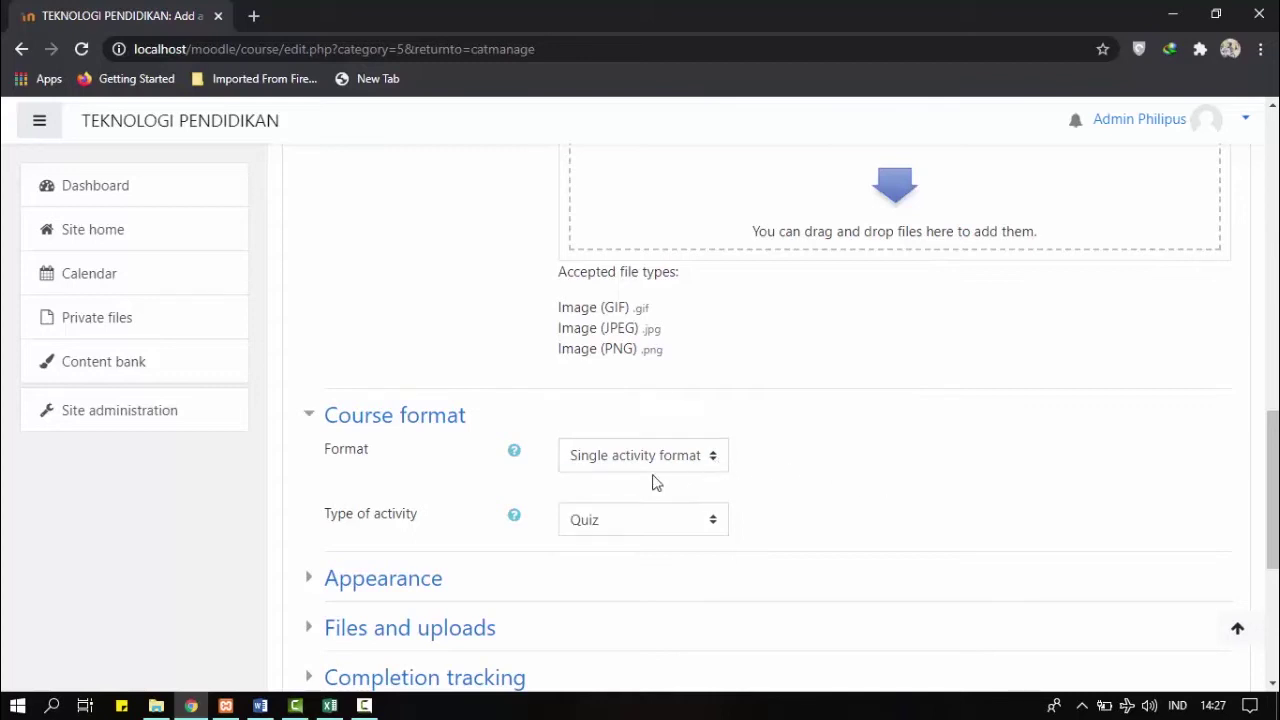
{"action": "left_click", "coordinate": [672, 527]}
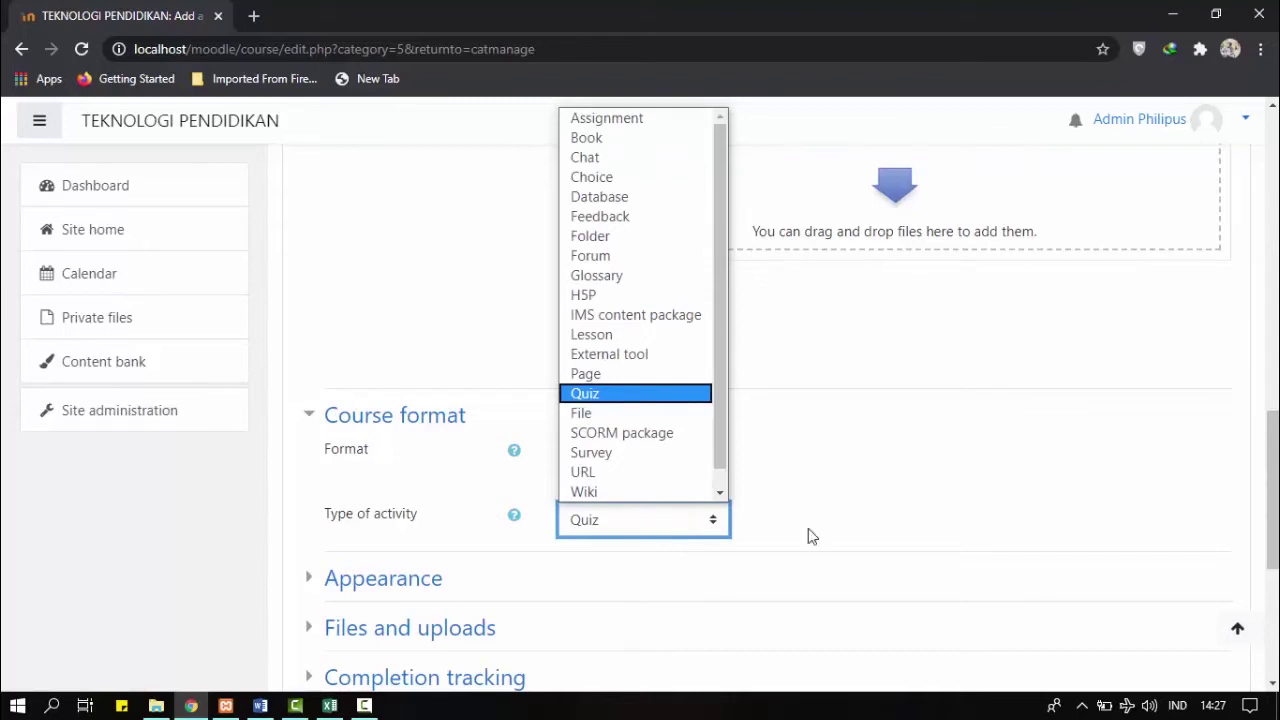
{"action": "left_click", "coordinate": [886, 520]}
{"action": "left_click", "coordinate": [886, 520]}
{"action": "scroll", "coordinate": [886, 520], "scroll_direction": "down", "scroll_amount": 4}
{"action": "scroll", "coordinate": [886, 520], "scroll_direction": "up", "scroll_amount": 3}
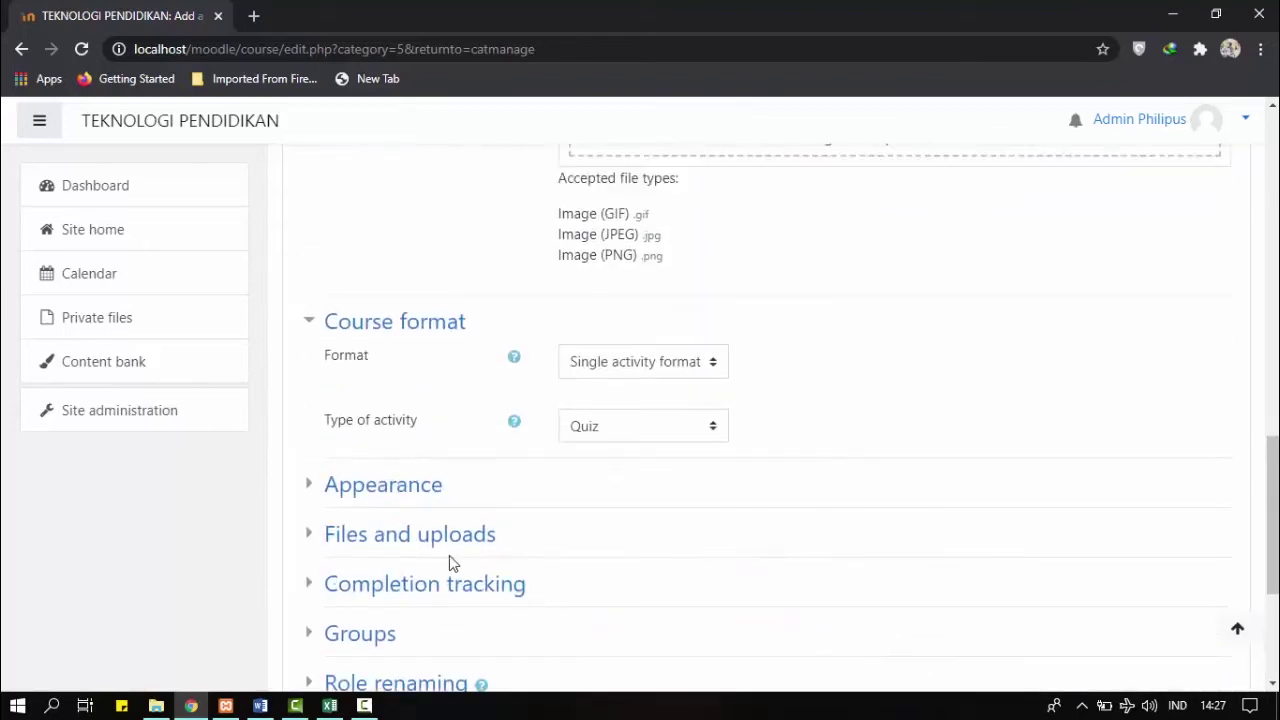
Examine the course's Appearance section, including the choices for Force language
{"action": "left_click", "coordinate": [430, 490]}
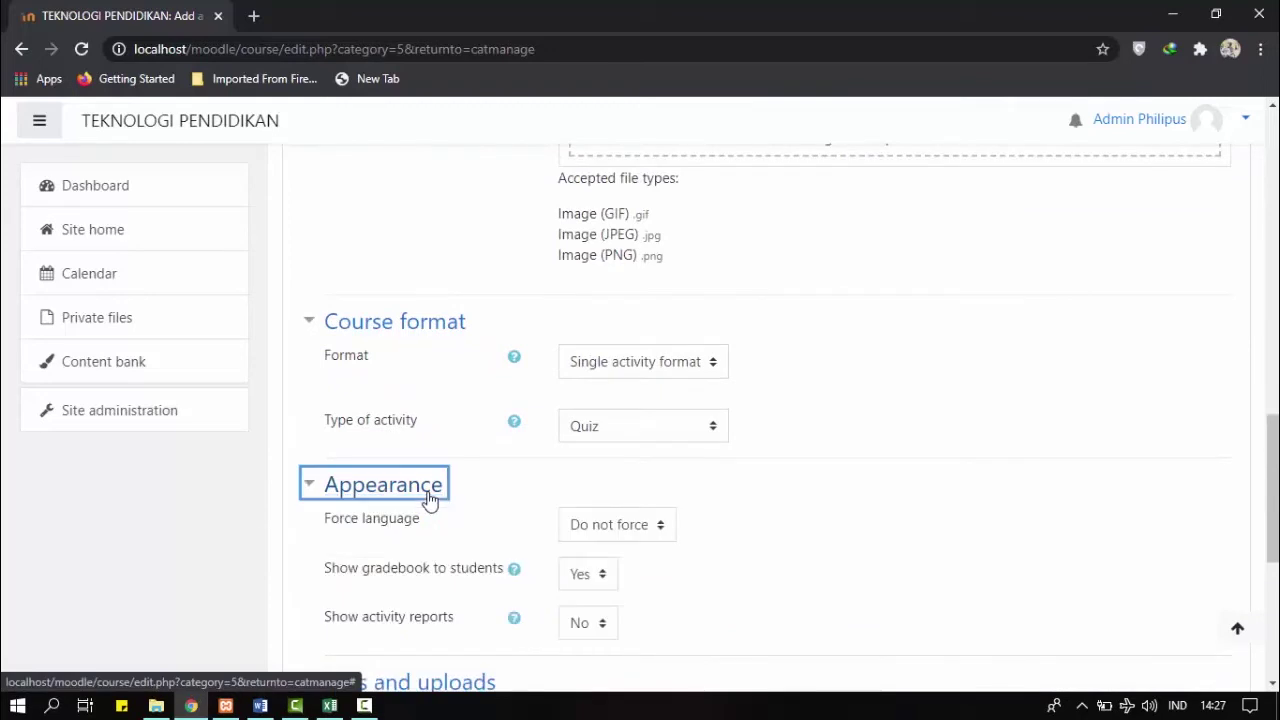
{"action": "scroll", "coordinate": [925, 530], "scroll_direction": "down", "scroll_amount": 1}
{"action": "left_click", "coordinate": [654, 431]}
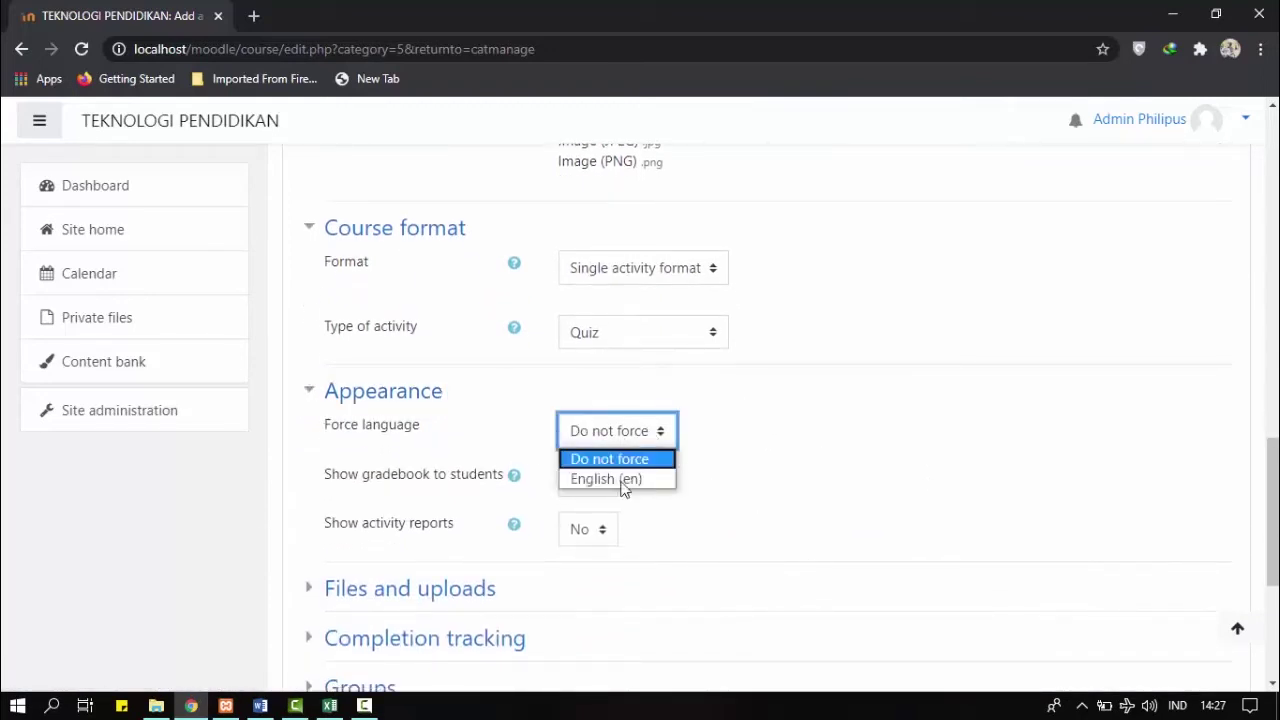
{"action": "left_click", "coordinate": [751, 500]}
{"action": "left_click", "coordinate": [634, 429]}
{"action": "left_click", "coordinate": [749, 506]}
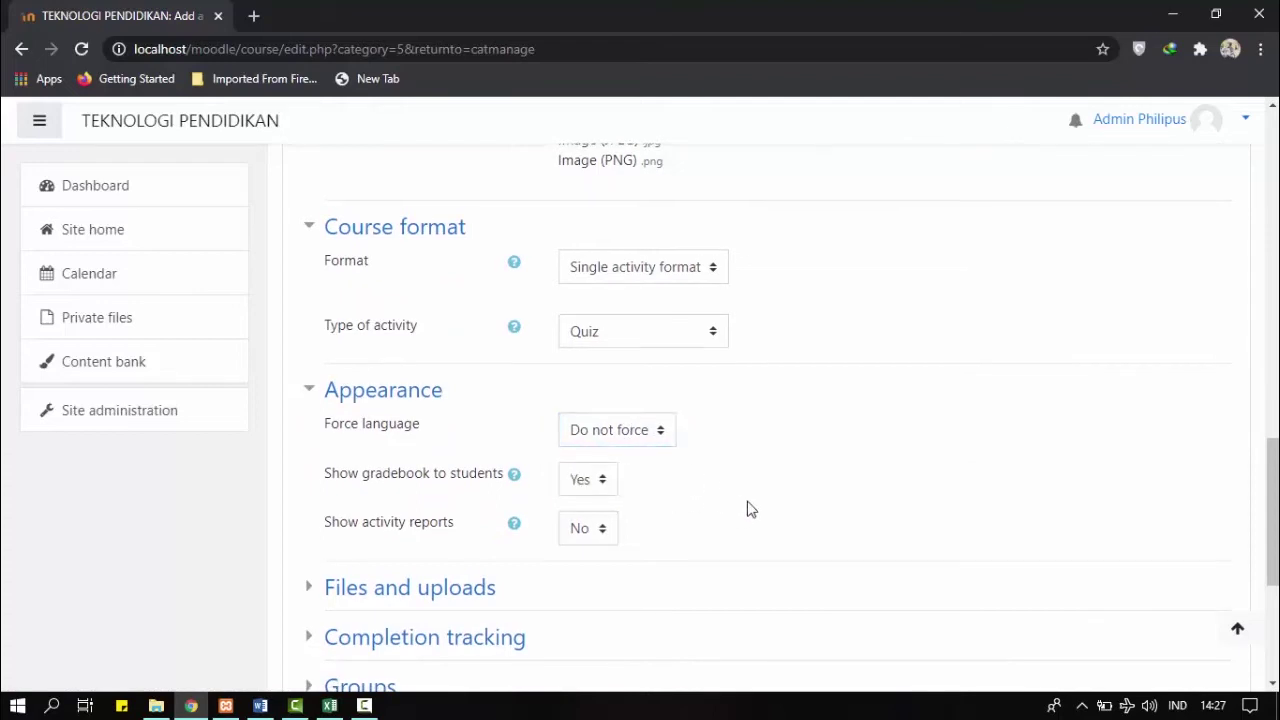
Review the course's Files and uploads, Completion tracking and Groups sections, collapsing each one after viewing it
{"action": "scroll", "coordinate": [680, 517], "scroll_direction": "down", "scroll_amount": 1}
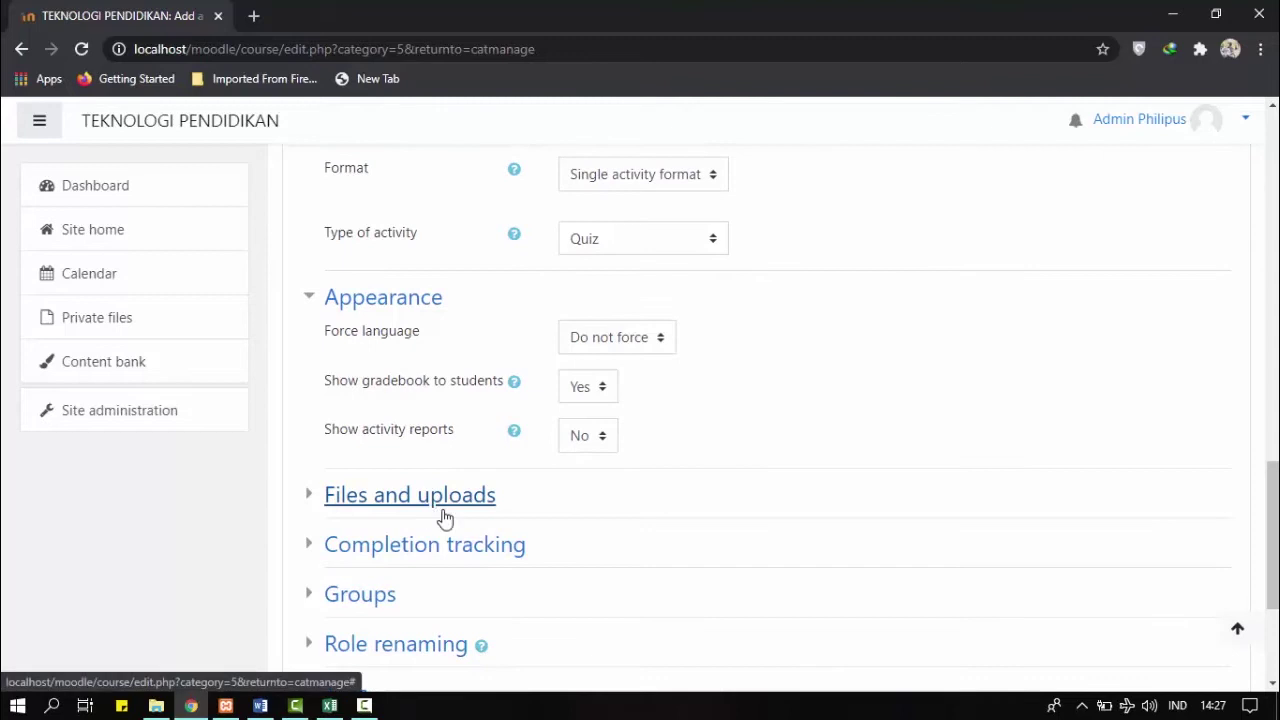
{"action": "scroll", "coordinate": [445, 510], "scroll_direction": "down", "scroll_amount": 1}
{"action": "left_click", "coordinate": [456, 404]}
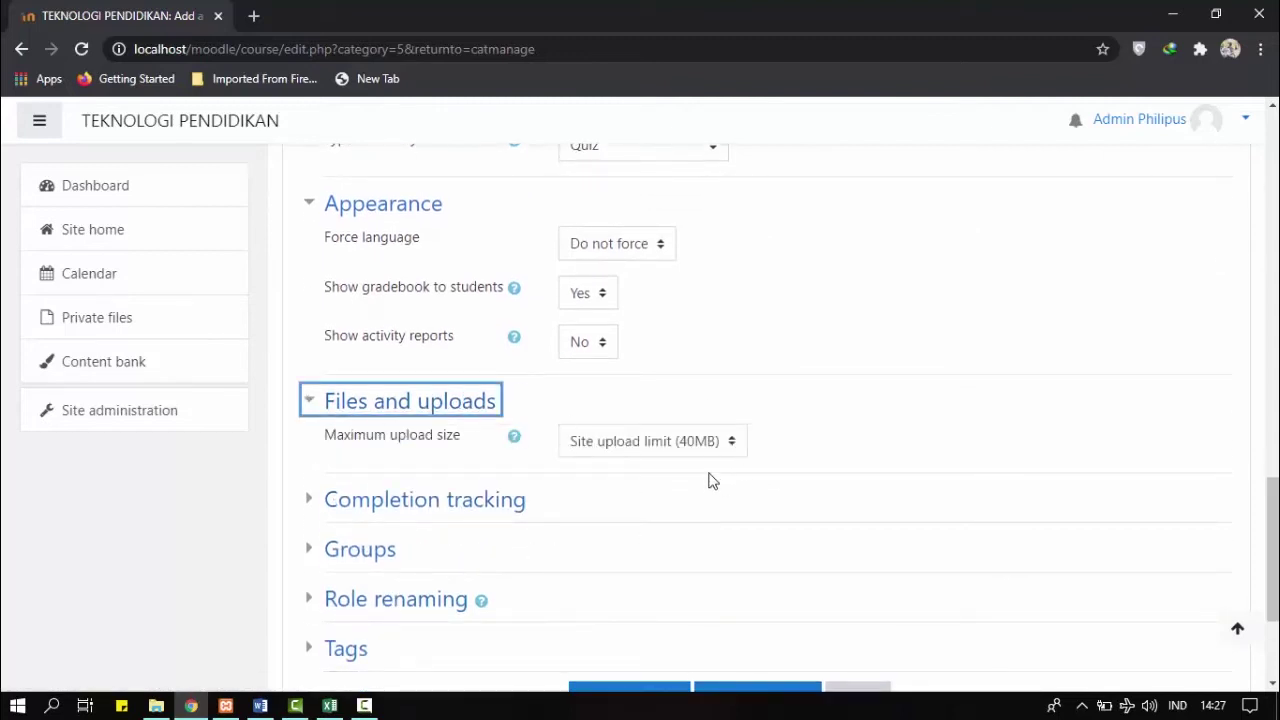
{"action": "left_click", "coordinate": [437, 403]}
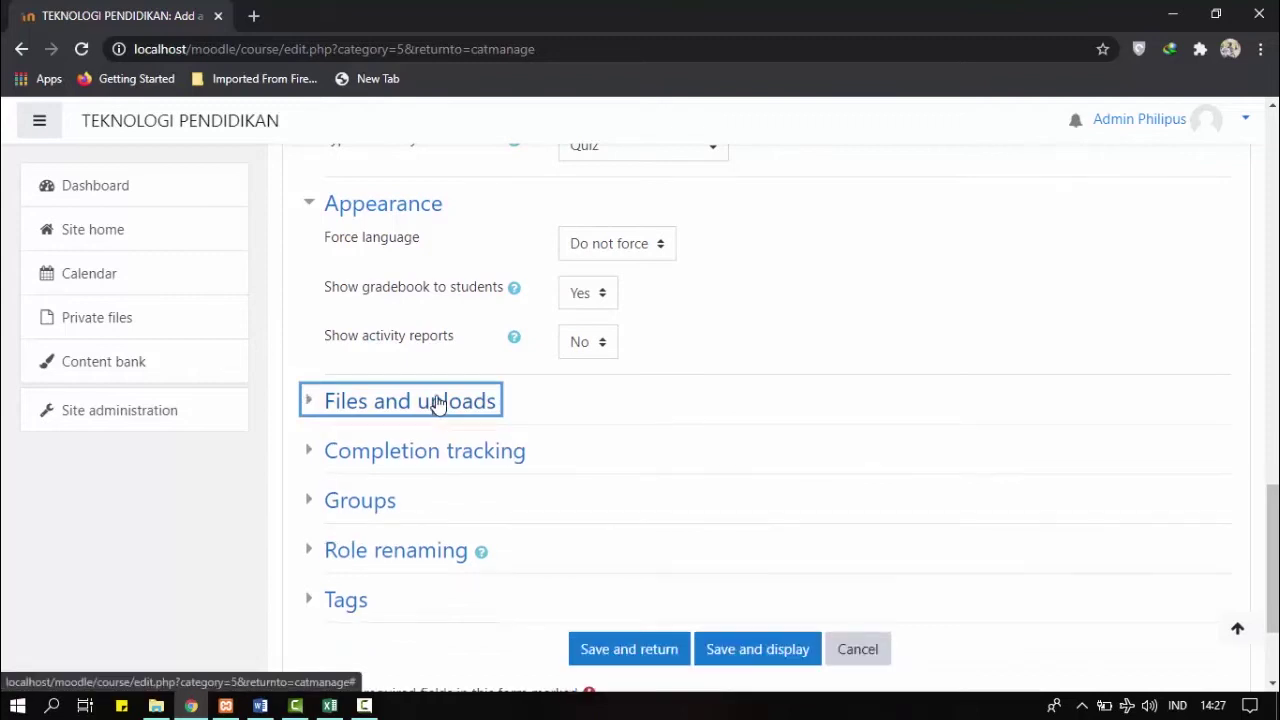
{"action": "left_click", "coordinate": [463, 455]}
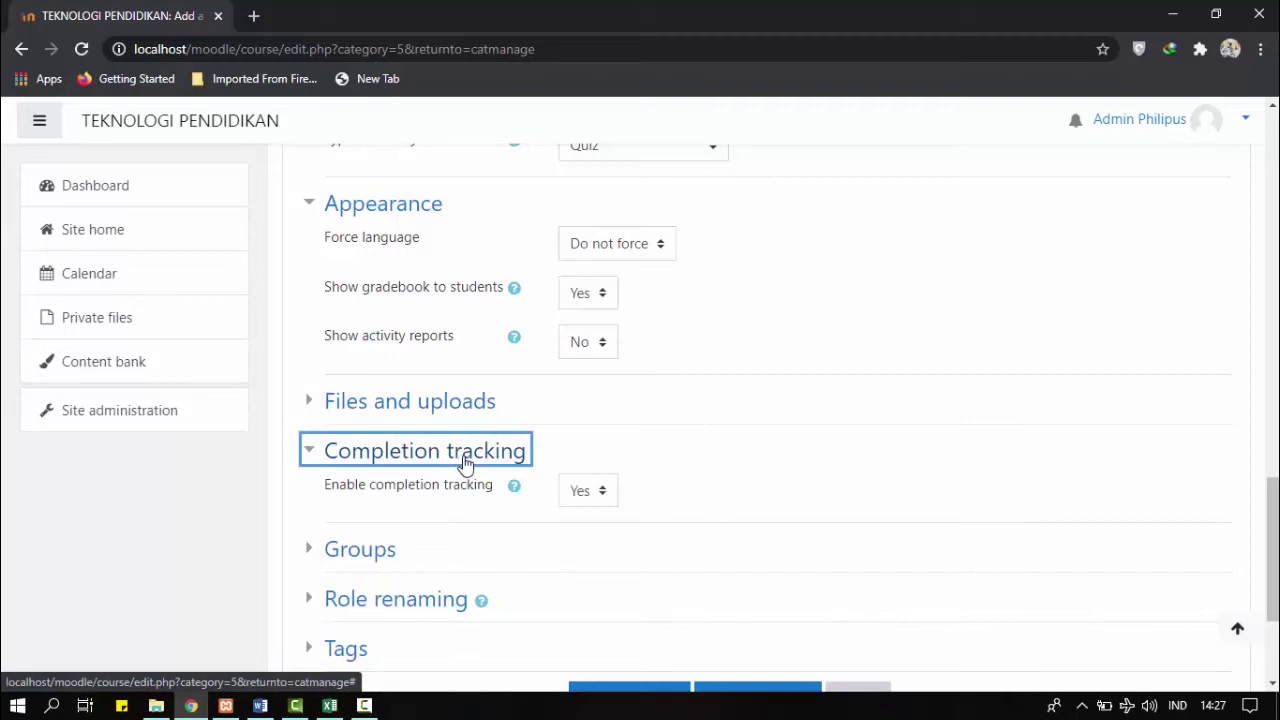
{"action": "left_click", "coordinate": [480, 458]}
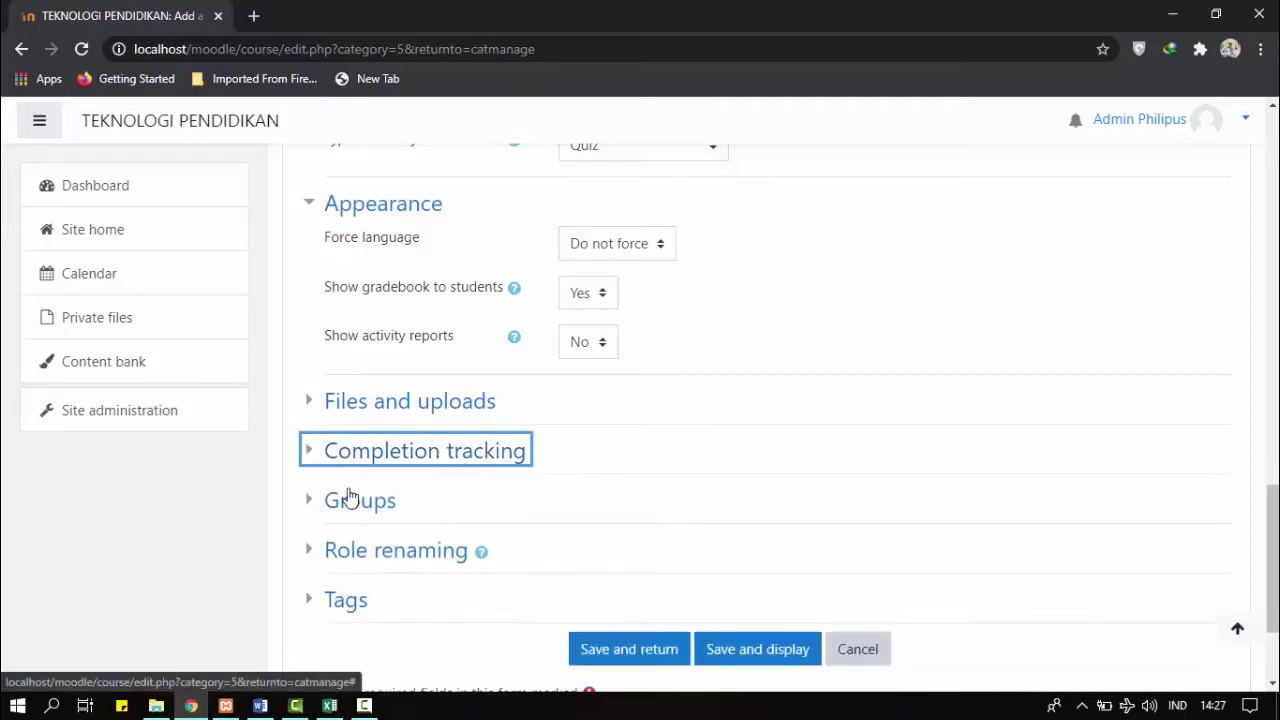
{"action": "left_click", "coordinate": [345, 503]}
{"action": "left_click", "coordinate": [348, 505]}
{"action": "scroll", "coordinate": [348, 503], "scroll_direction": "down", "scroll_amount": 2}
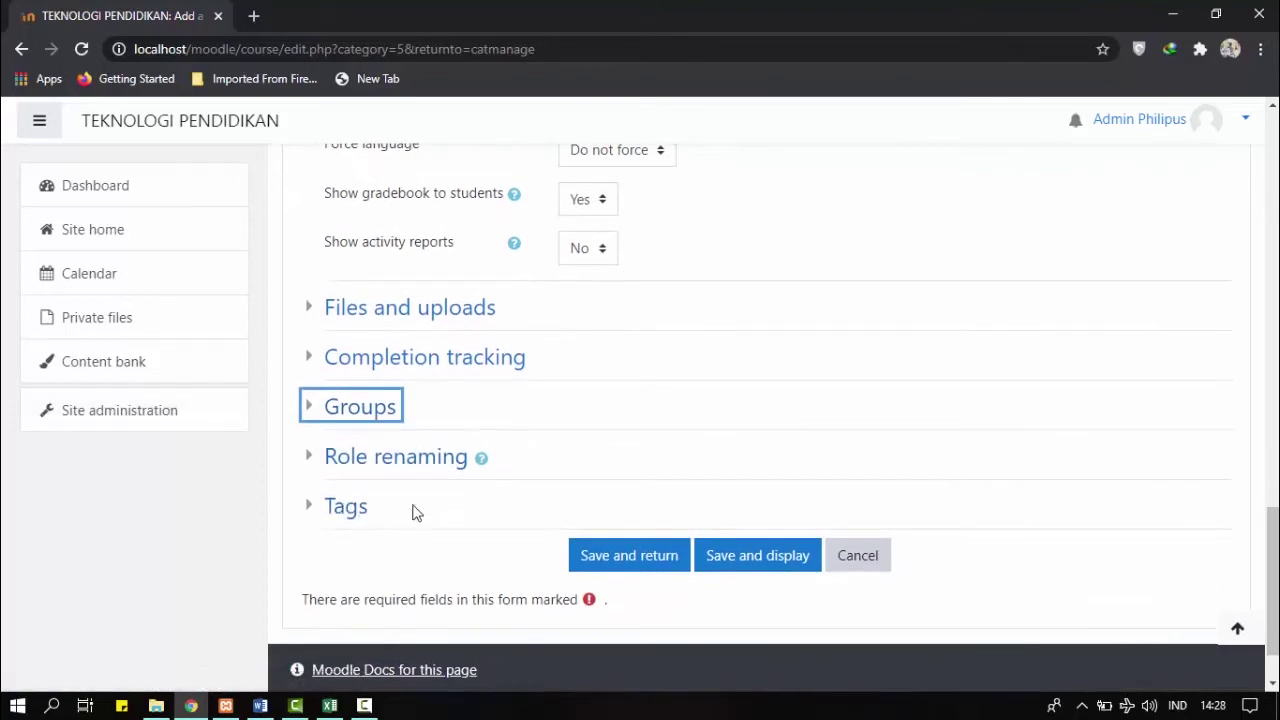
Save the new Ilmu Pengetahuan Alam course and display it
{"action": "left_click", "coordinate": [792, 570]}
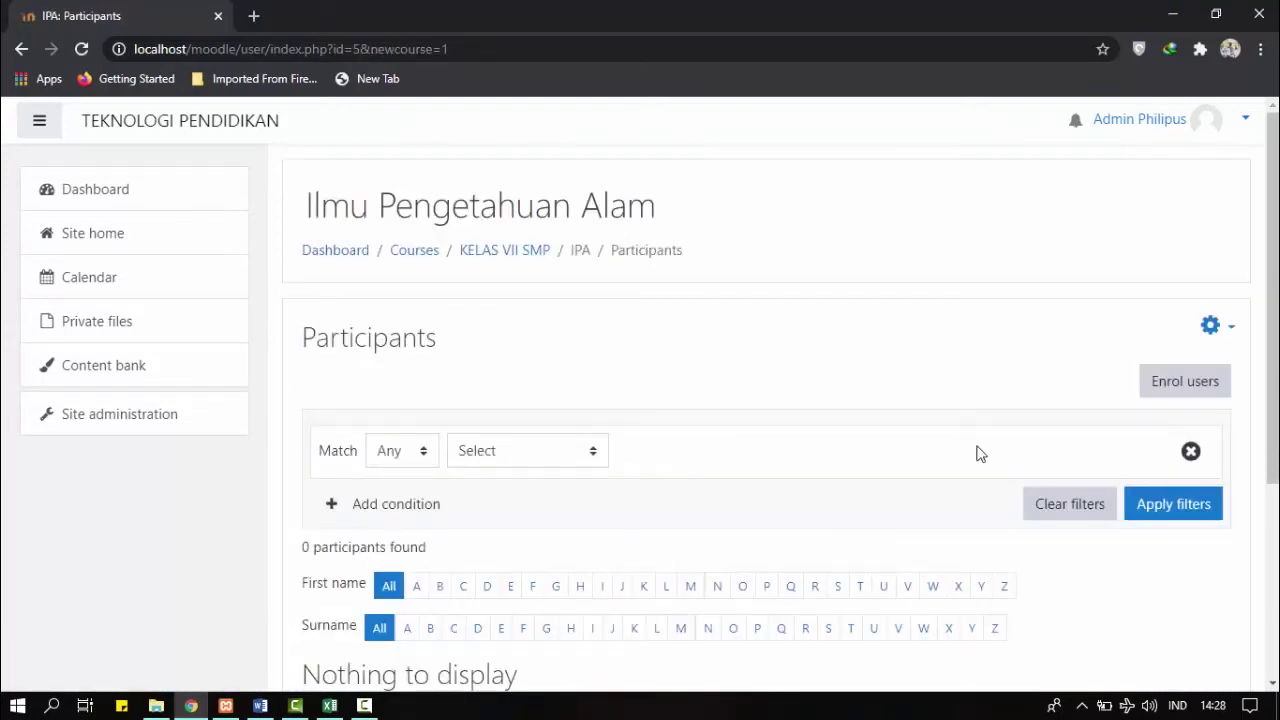
{"action": "scroll", "coordinate": [920, 523], "scroll_direction": "down", "scroll_amount": 1}
{"action": "scroll", "coordinate": [918, 520], "scroll_direction": "up", "scroll_amount": 1}
Open the Ilmu Pengetahuan Alam course from the site home and look over the general fields of its new quiz form
{"action": "left_click", "coordinate": [143, 236]}
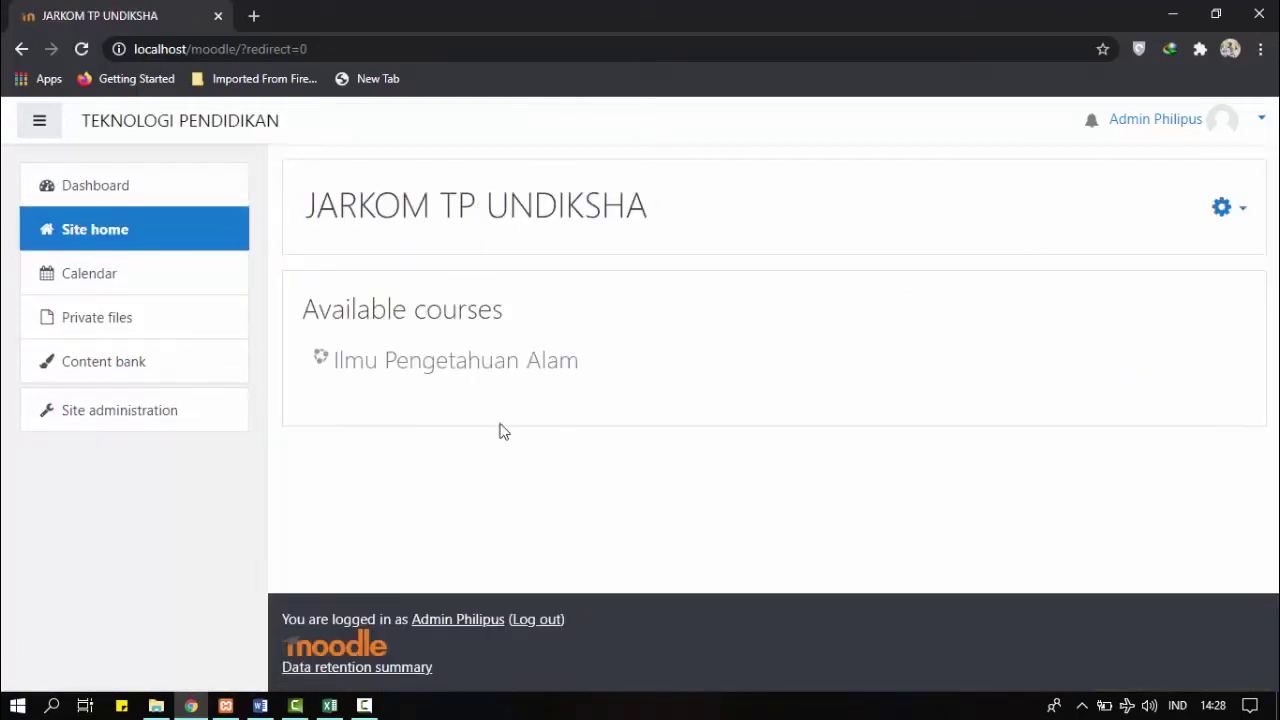
{"action": "left_click", "coordinate": [544, 373]}
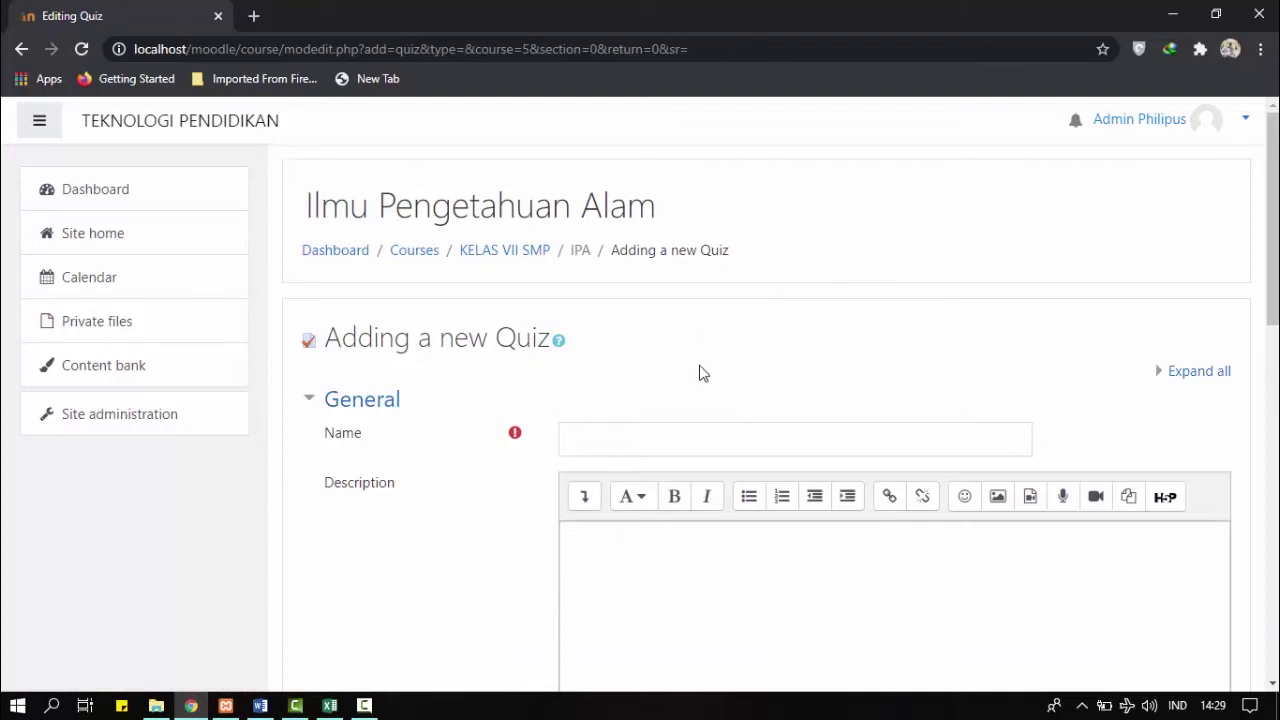
{"action": "left_click", "coordinate": [820, 440]}
{"action": "left_click", "coordinate": [790, 382]}
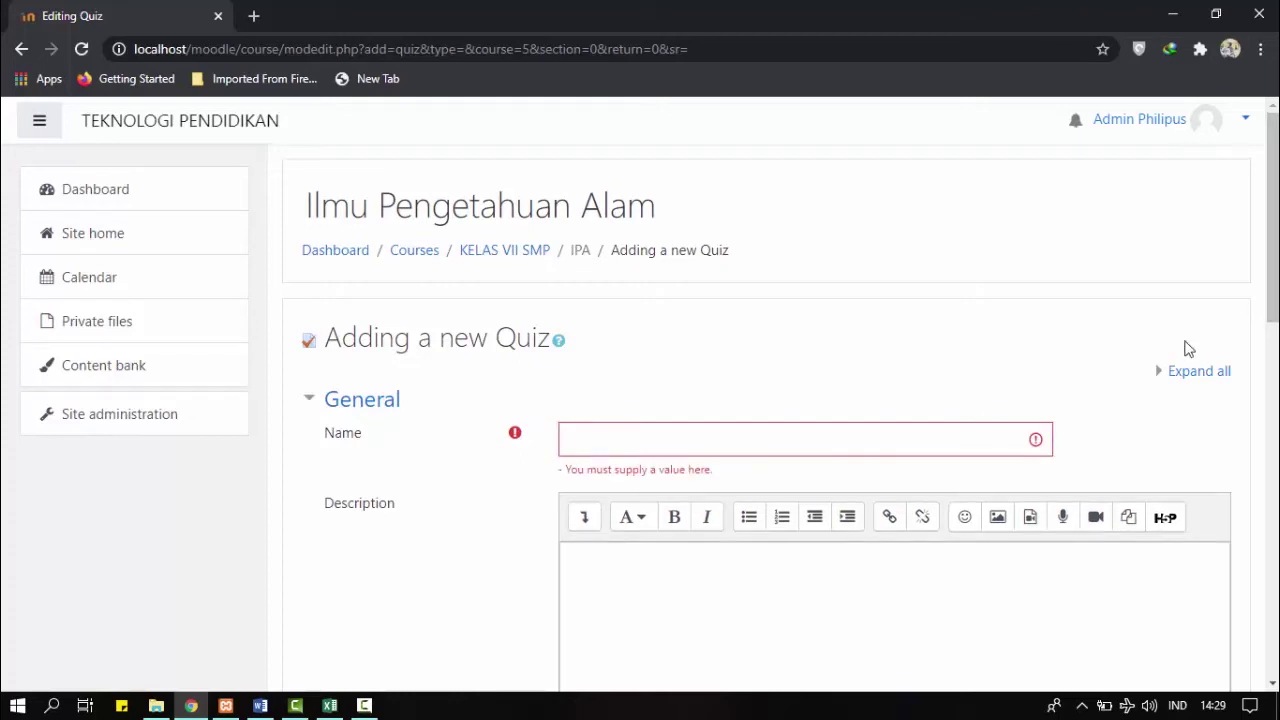
{"action": "scroll", "coordinate": [943, 349], "scroll_direction": "down", "scroll_amount": 3}
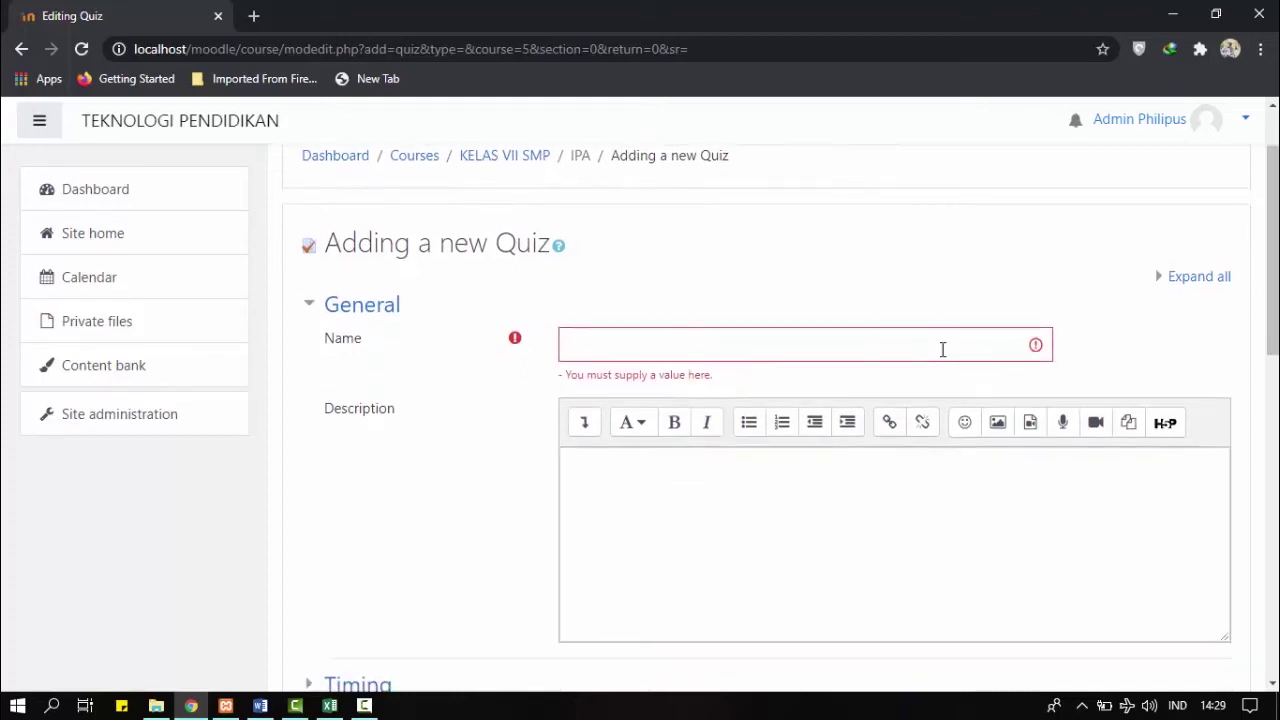
{"action": "scroll", "coordinate": [943, 349], "scroll_direction": "up", "scroll_amount": 3}
Name the new quiz Ilmu Pengetahuan Alam (Sistem Tata Surya)
{"action": "left_click", "coordinate": [677, 447]}
{"action": "left_click", "coordinate": [757, 360]}
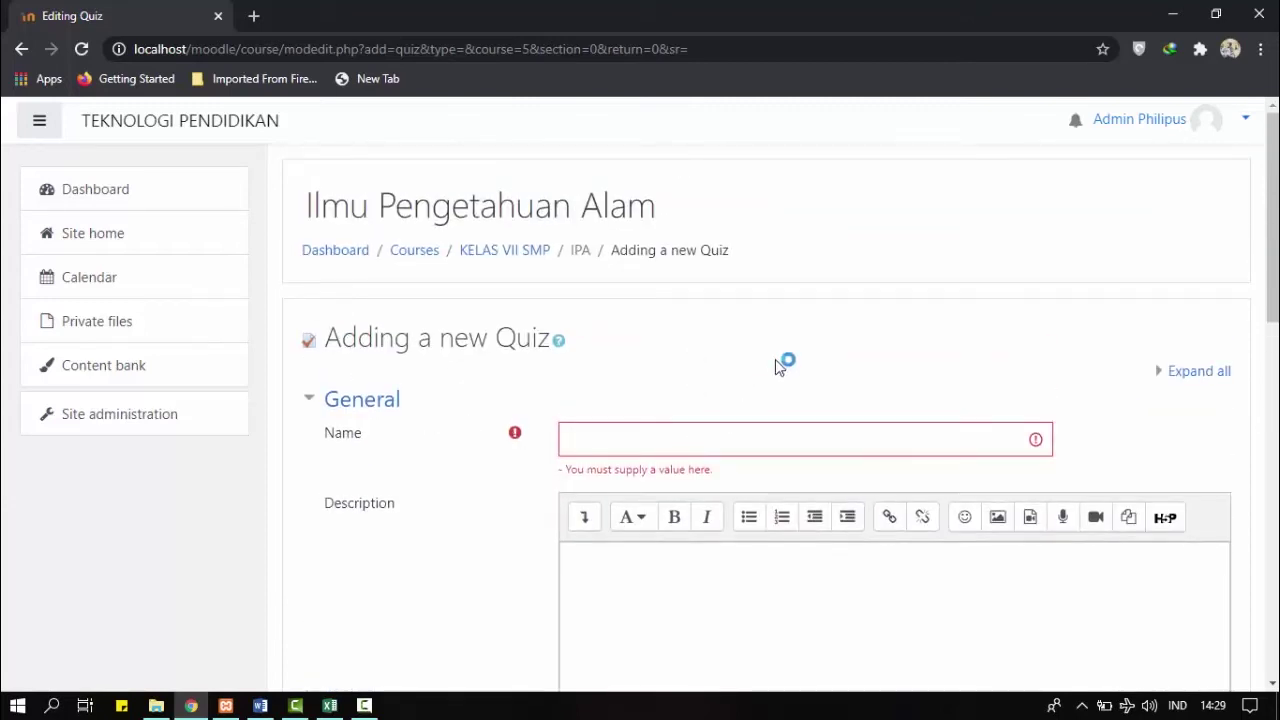
{"action": "left_click", "coordinate": [698, 441]}
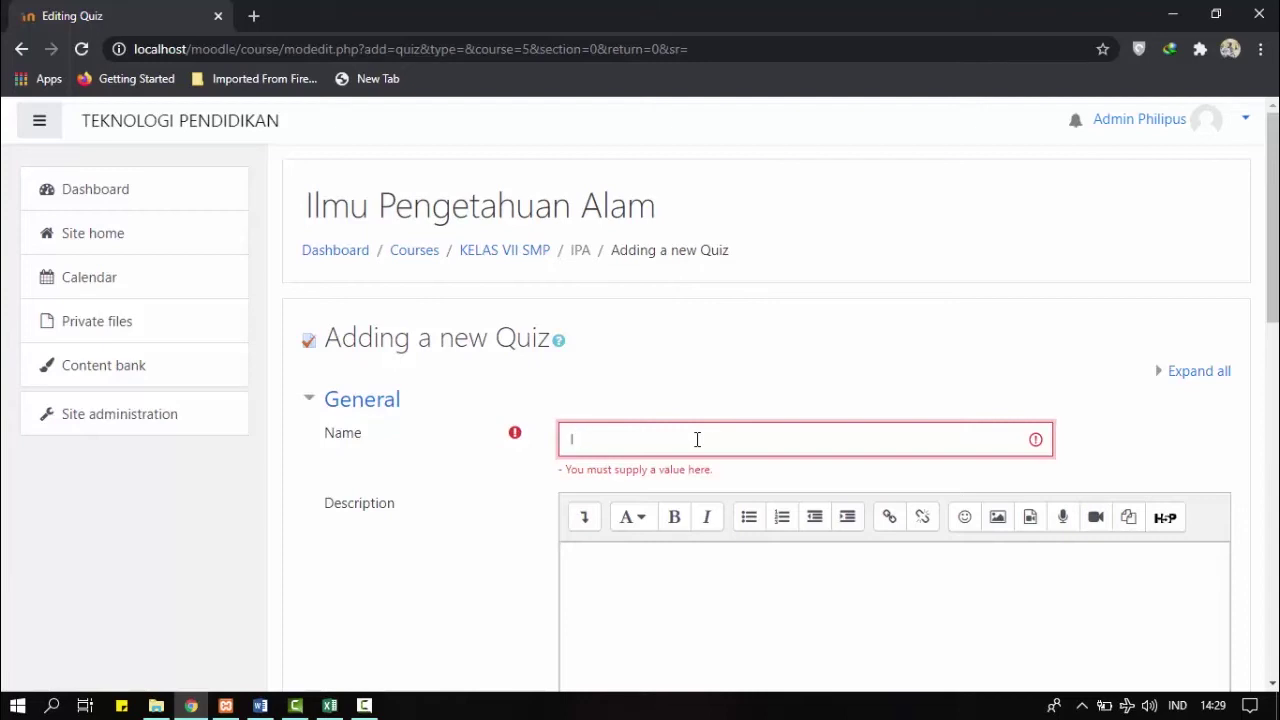
{"action": "type", "text": "Penfe"}
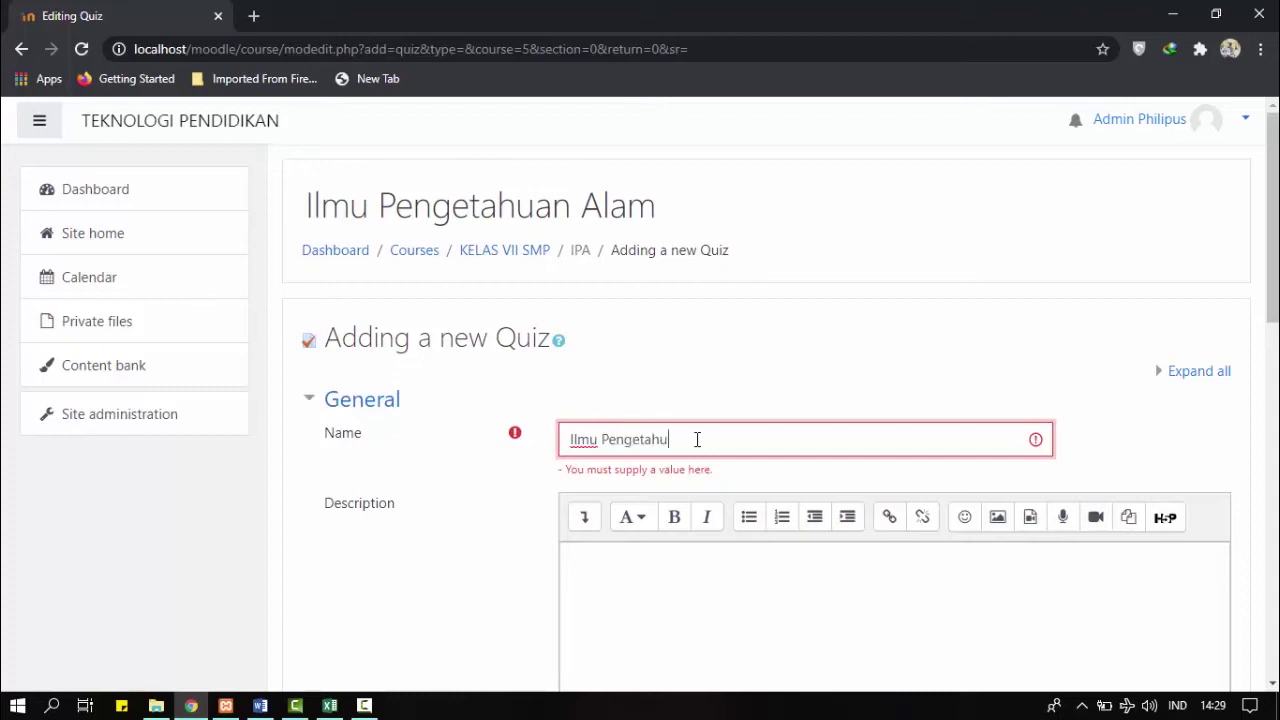
{"action": "type", "text": "tahuan Alam"}
{"action": "type", "text": "(Sistem tata Surya"}
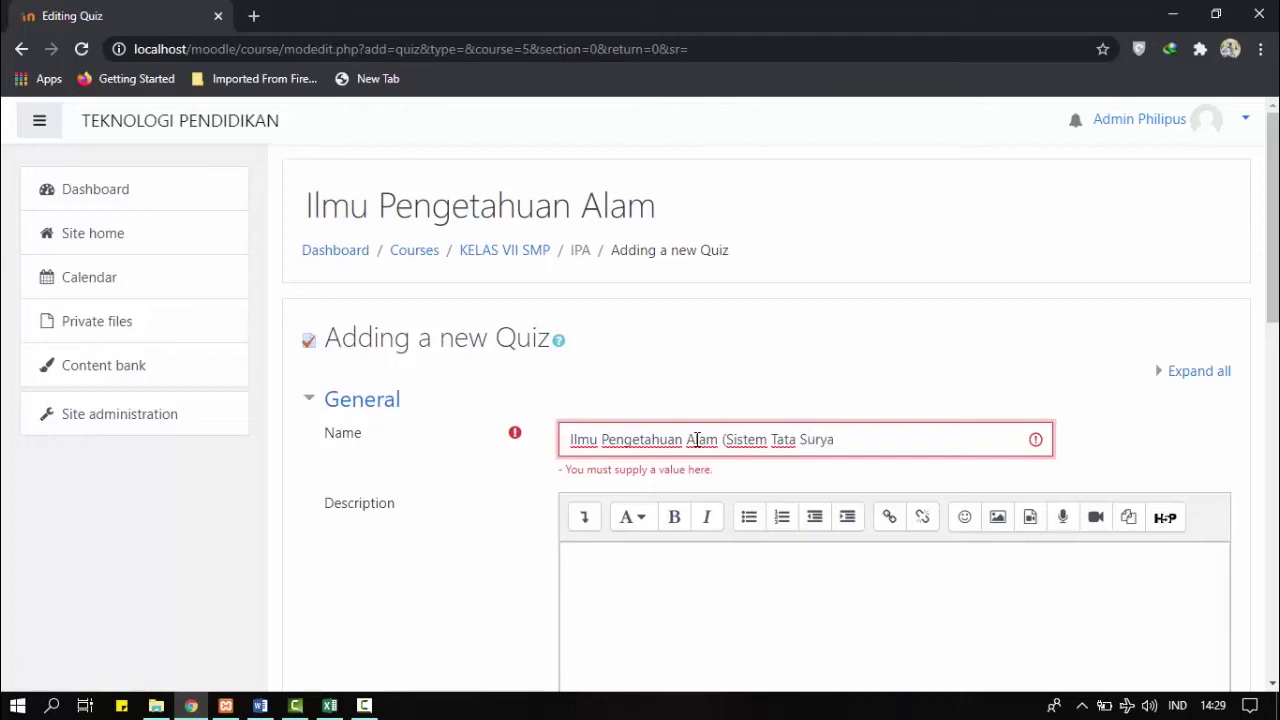
Expand the quiz's Timing section and enable both the opening and closing dates
{"action": "scroll", "coordinate": [707, 430], "scroll_direction": "down", "scroll_amount": 3}
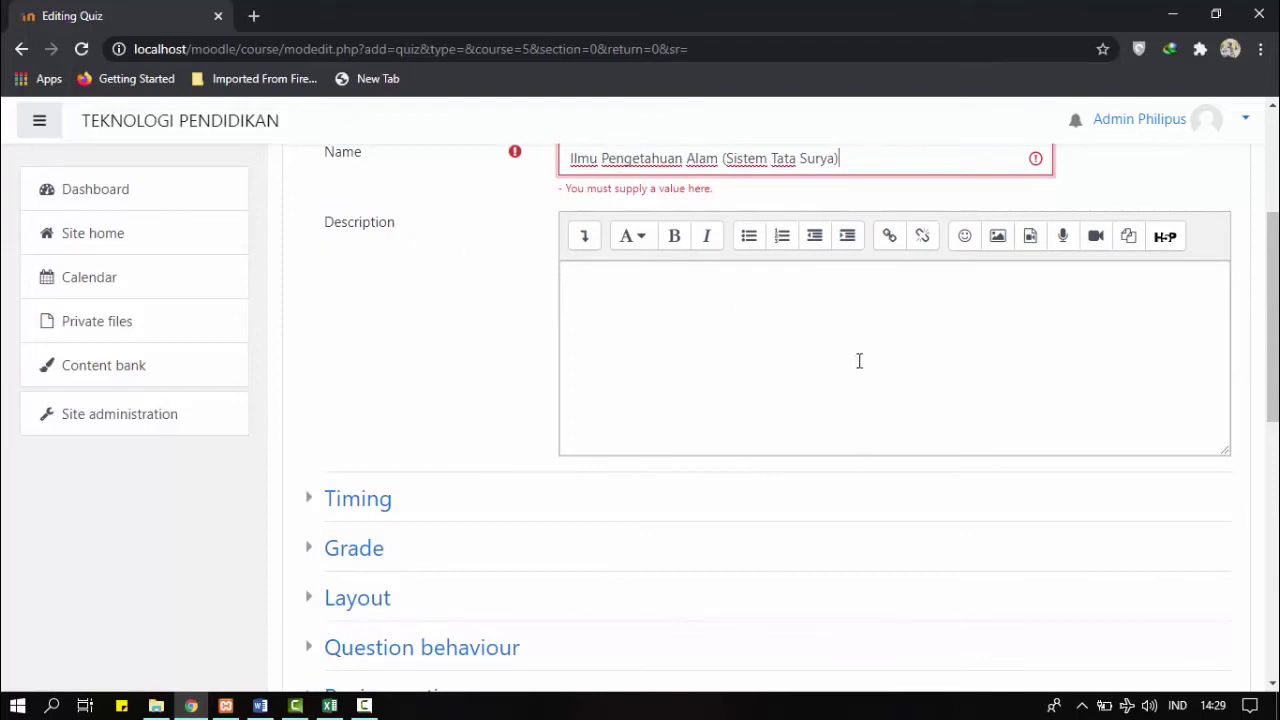
{"action": "scroll", "coordinate": [859, 361], "scroll_direction": "down", "scroll_amount": 1}
{"action": "scroll", "coordinate": [371, 546], "scroll_direction": "up", "scroll_amount": 1}
{"action": "scroll", "coordinate": [660, 503], "scroll_direction": "down", "scroll_amount": 1}
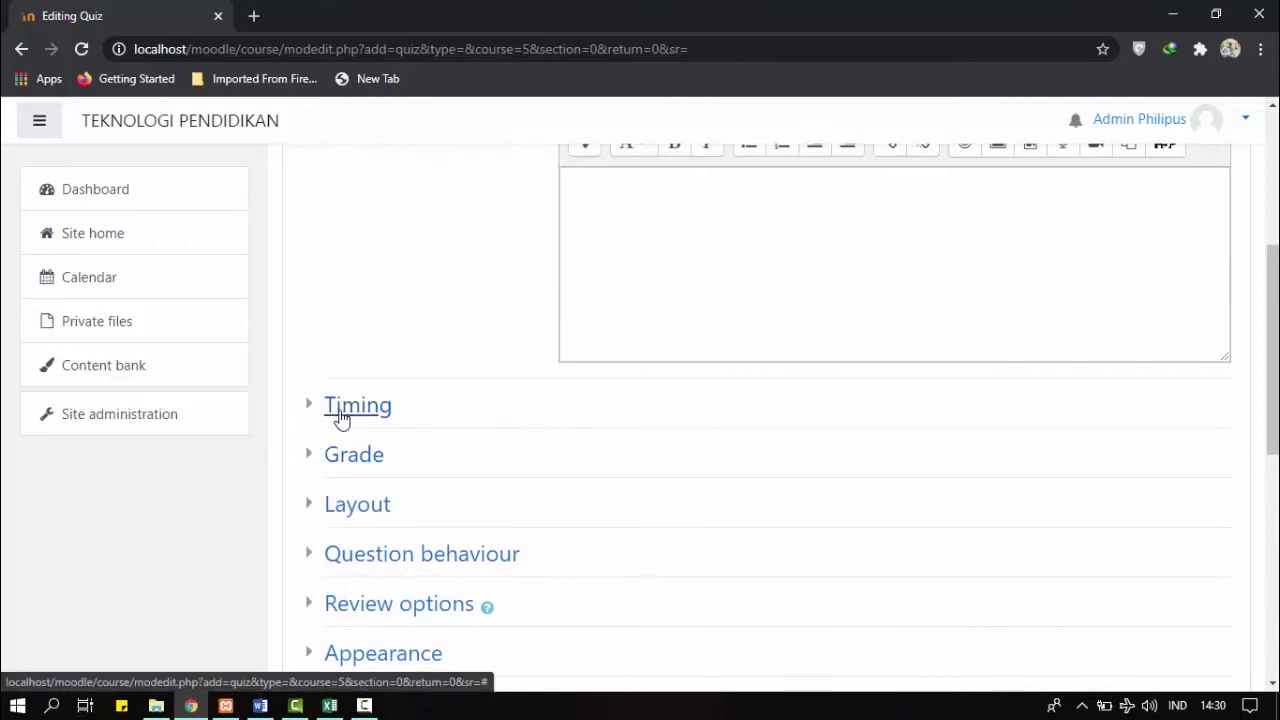
{"action": "left_click", "coordinate": [345, 410]}
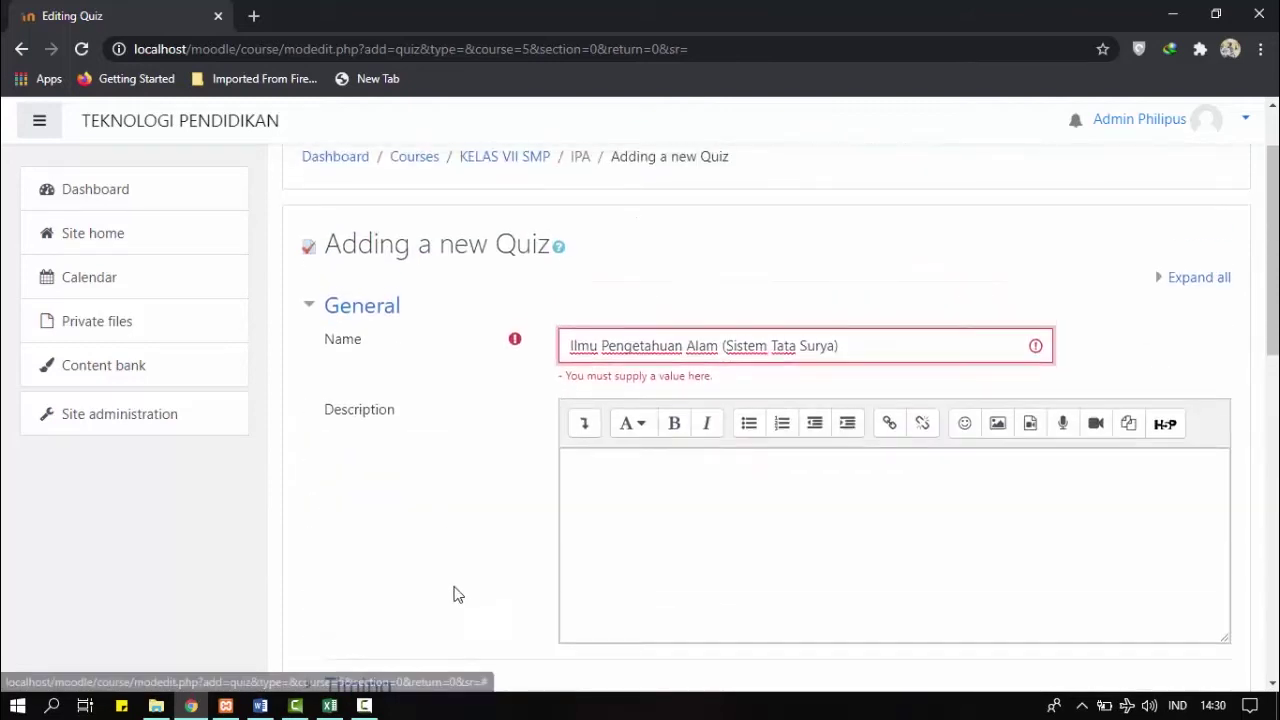
{"action": "scroll", "coordinate": [451, 591], "scroll_direction": "down", "scroll_amount": 2}
{"action": "left_click", "coordinate": [375, 493]}
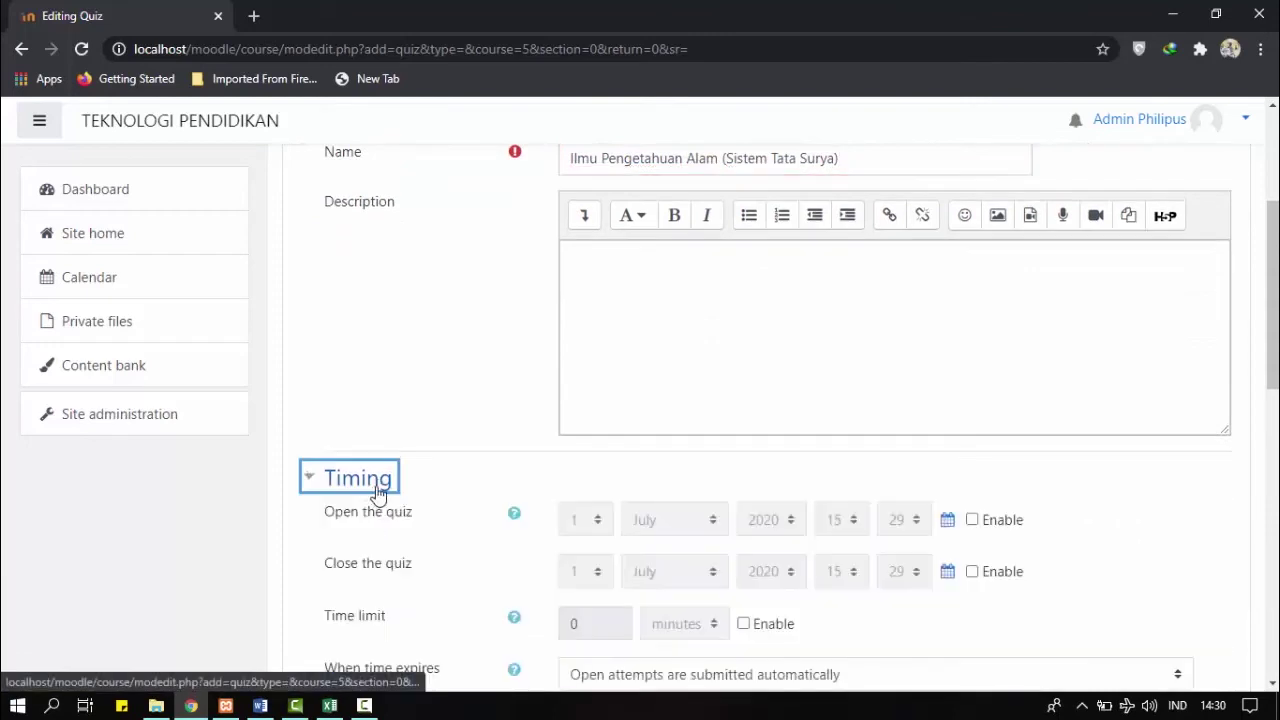
{"action": "scroll", "coordinate": [975, 478], "scroll_direction": "down", "scroll_amount": 1}
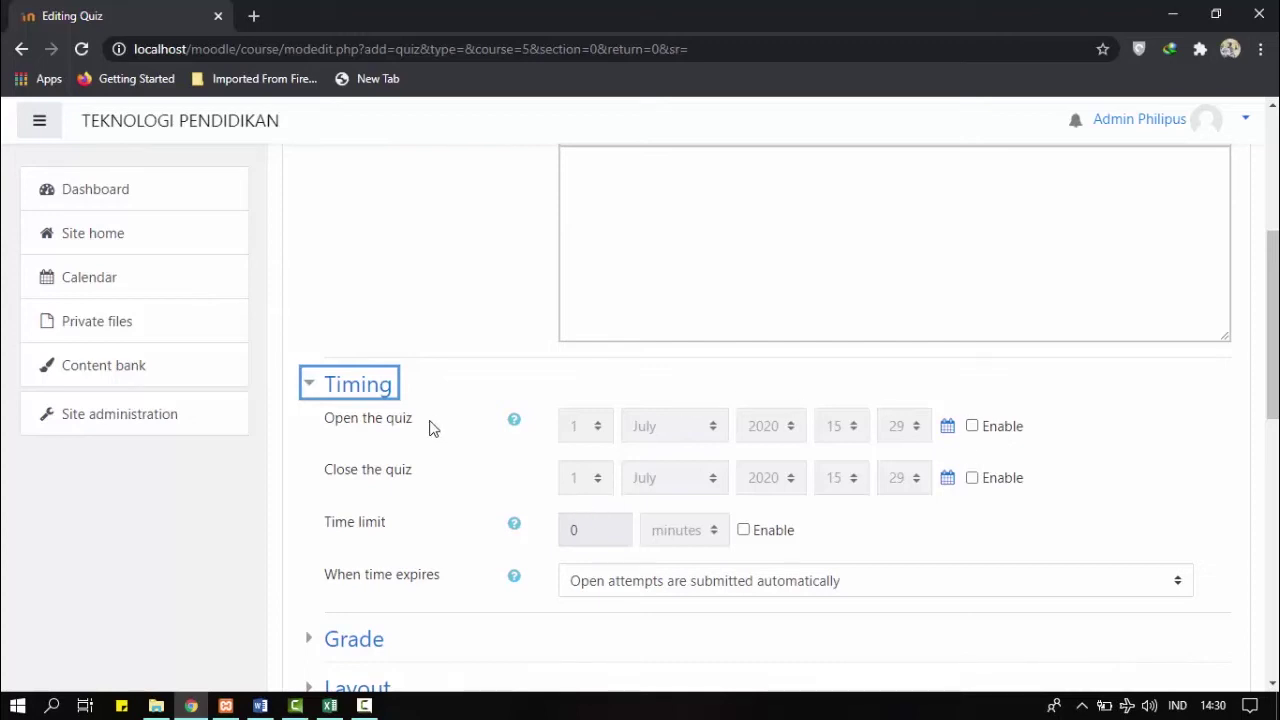
{"action": "left_click", "coordinate": [972, 428]}
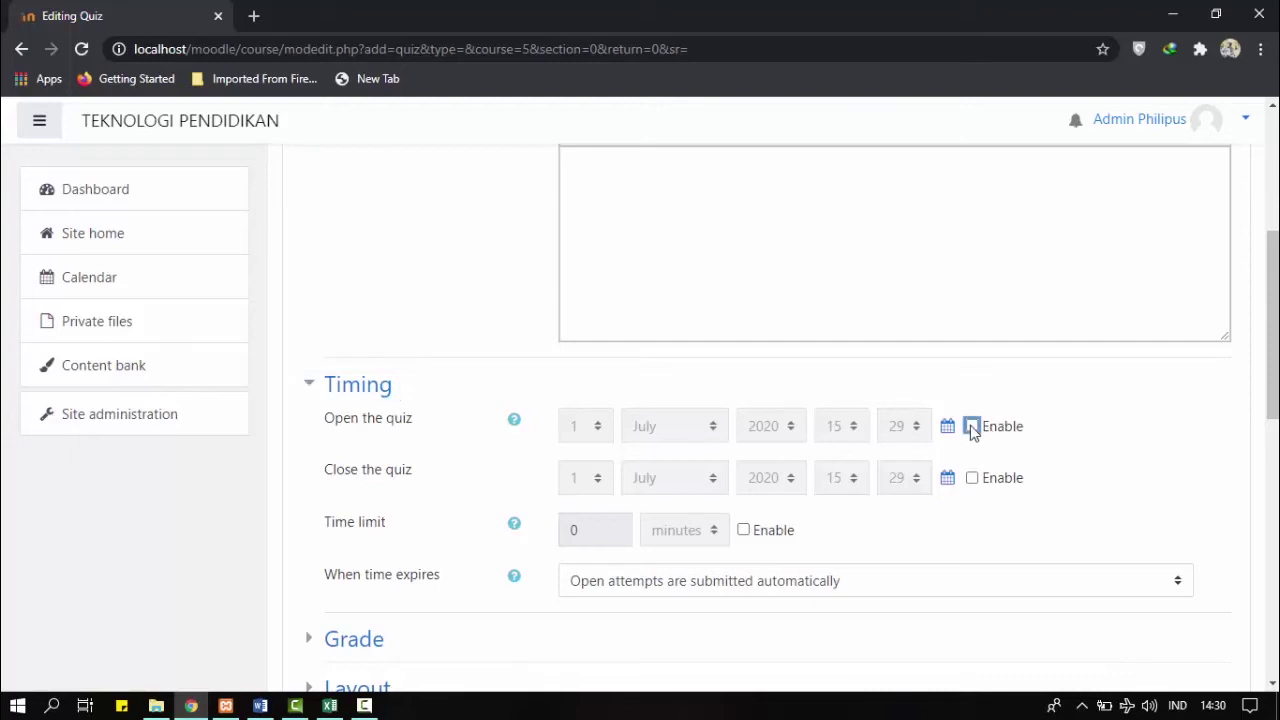
{"action": "left_click", "coordinate": [973, 479]}
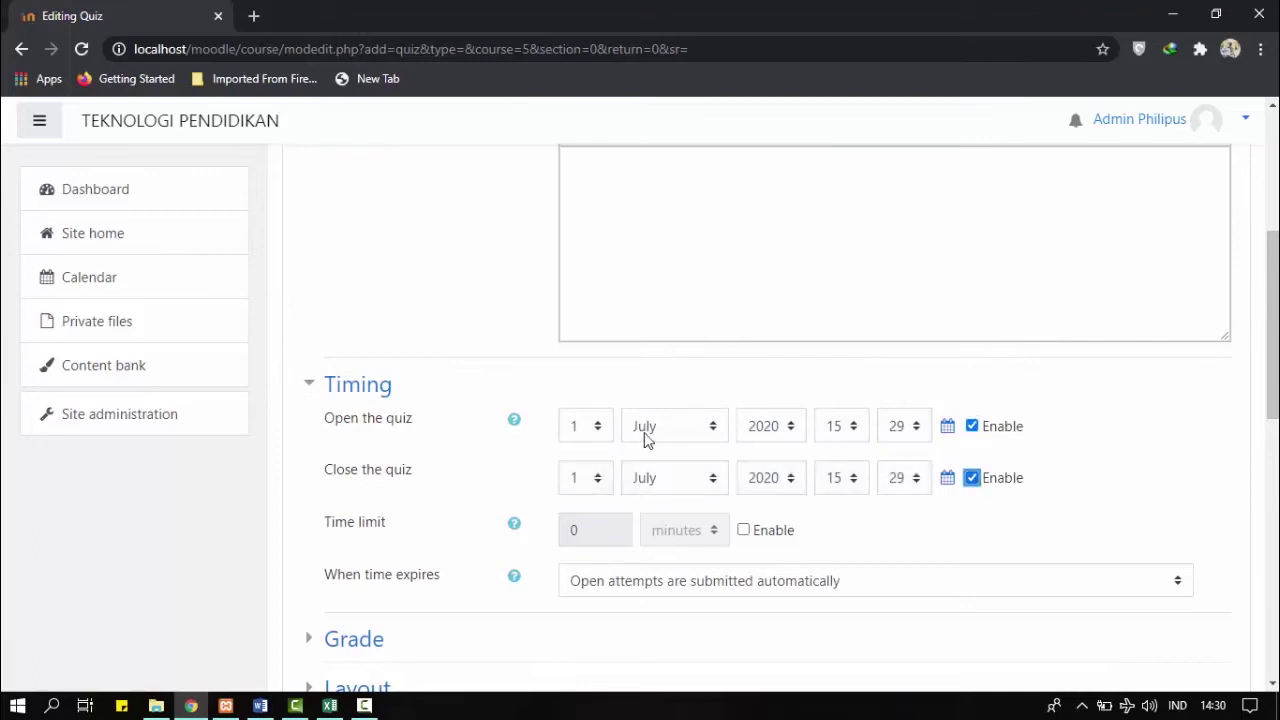
Set the quiz's opening time to 15:20 on 1 July 2020
{"action": "left_click", "coordinate": [592, 430]}
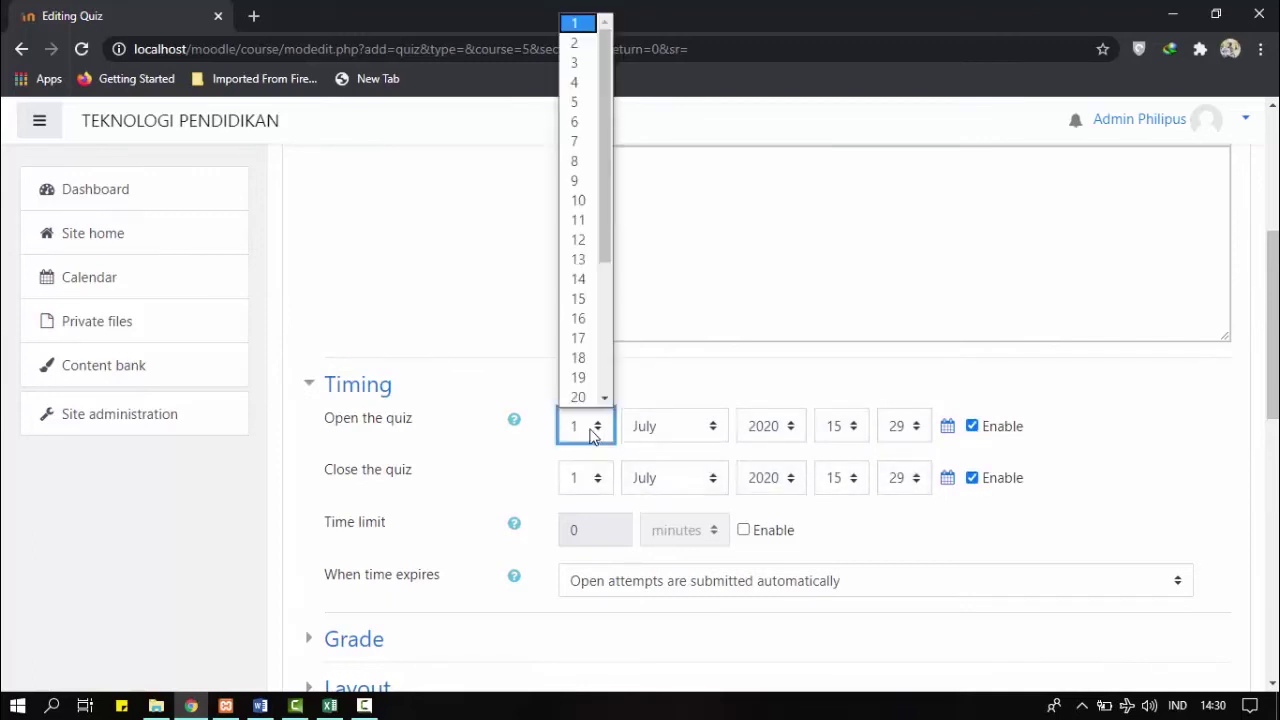
{"action": "left_click", "coordinate": [717, 387]}
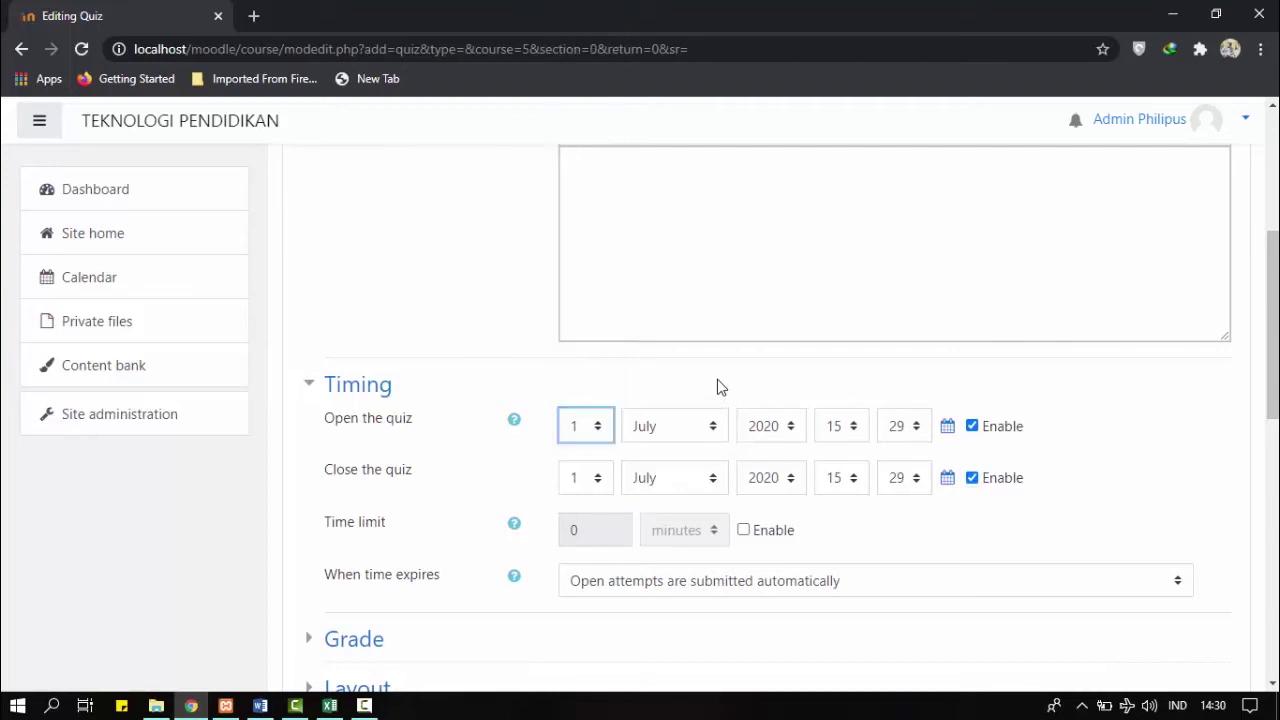
{"action": "left_click", "coordinate": [910, 432]}
{"action": "scroll", "coordinate": [896, 188], "scroll_direction": "up", "scroll_amount": 3}
{"action": "scroll", "coordinate": [896, 285], "scroll_direction": "down", "scroll_amount": 6}
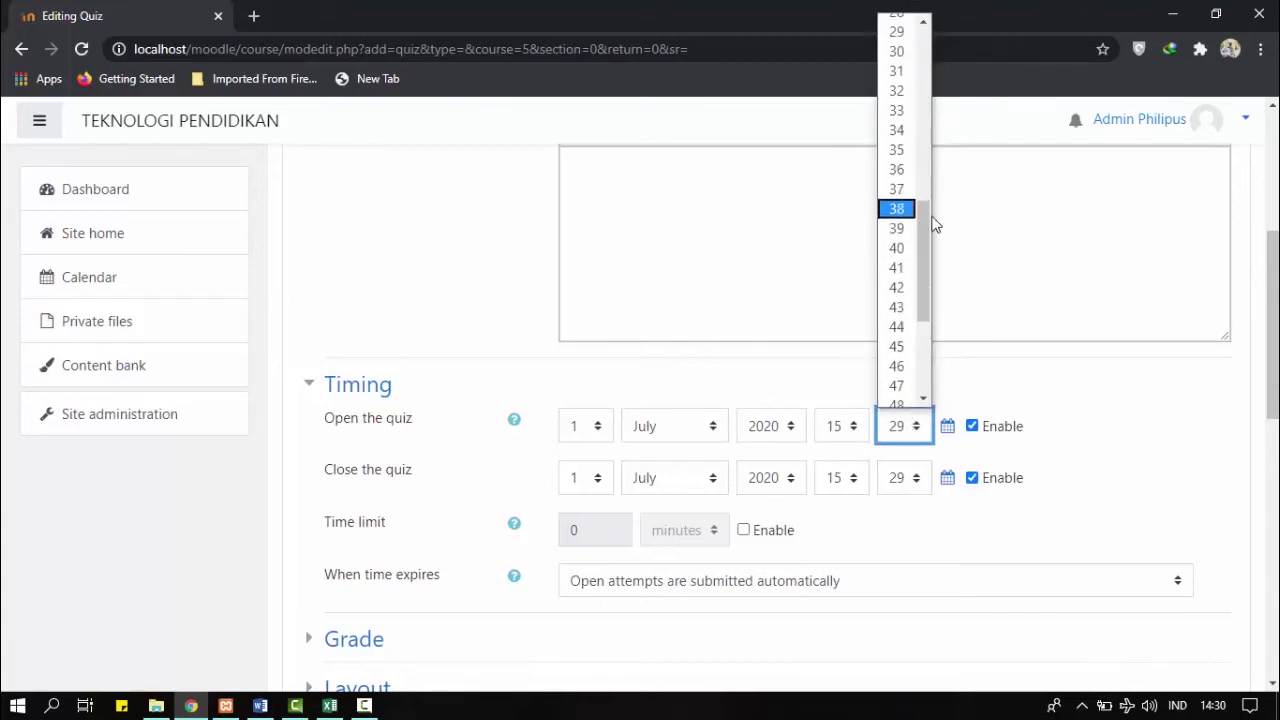
{"action": "scroll", "coordinate": [849, 169], "scroll_direction": "up", "scroll_amount": 1}
{"action": "left_click", "coordinate": [910, 520]}
{"action": "scroll", "coordinate": [905, 300], "scroll_direction": "up", "scroll_amount": 3}
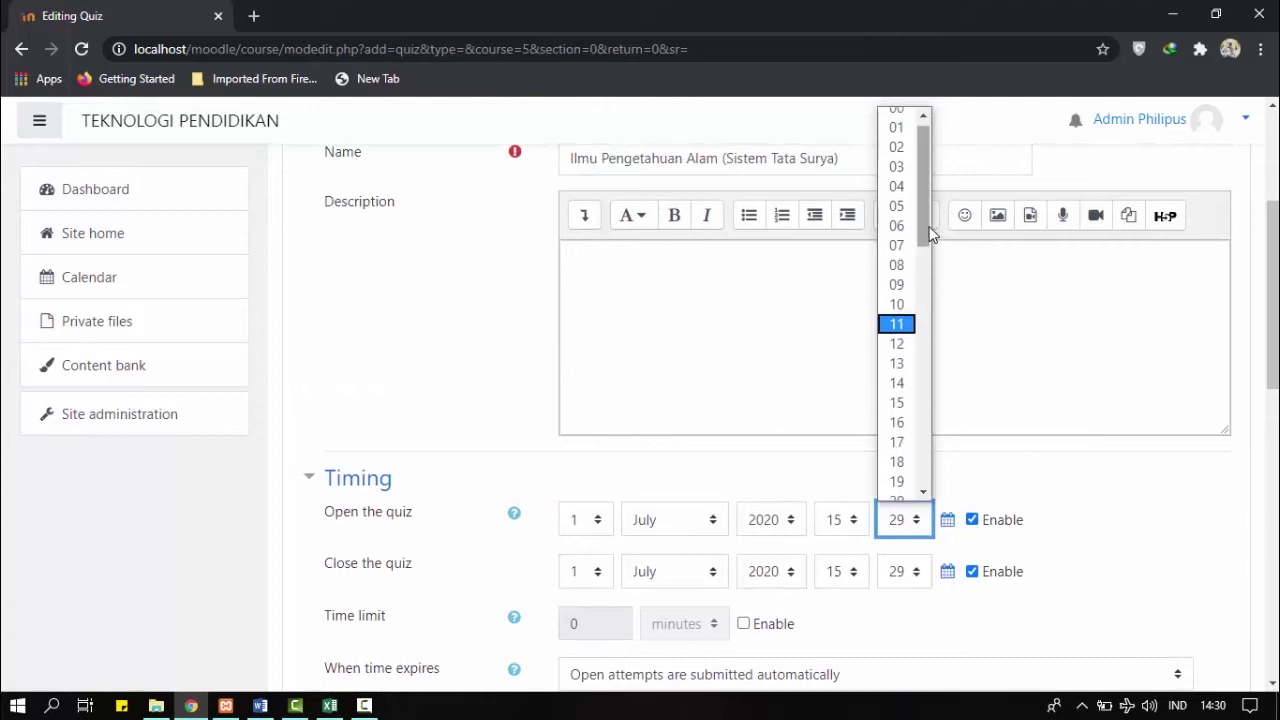
{"action": "left_click", "coordinate": [898, 492]}
{"action": "scroll", "coordinate": [851, 477], "scroll_direction": "down", "scroll_amount": 1}
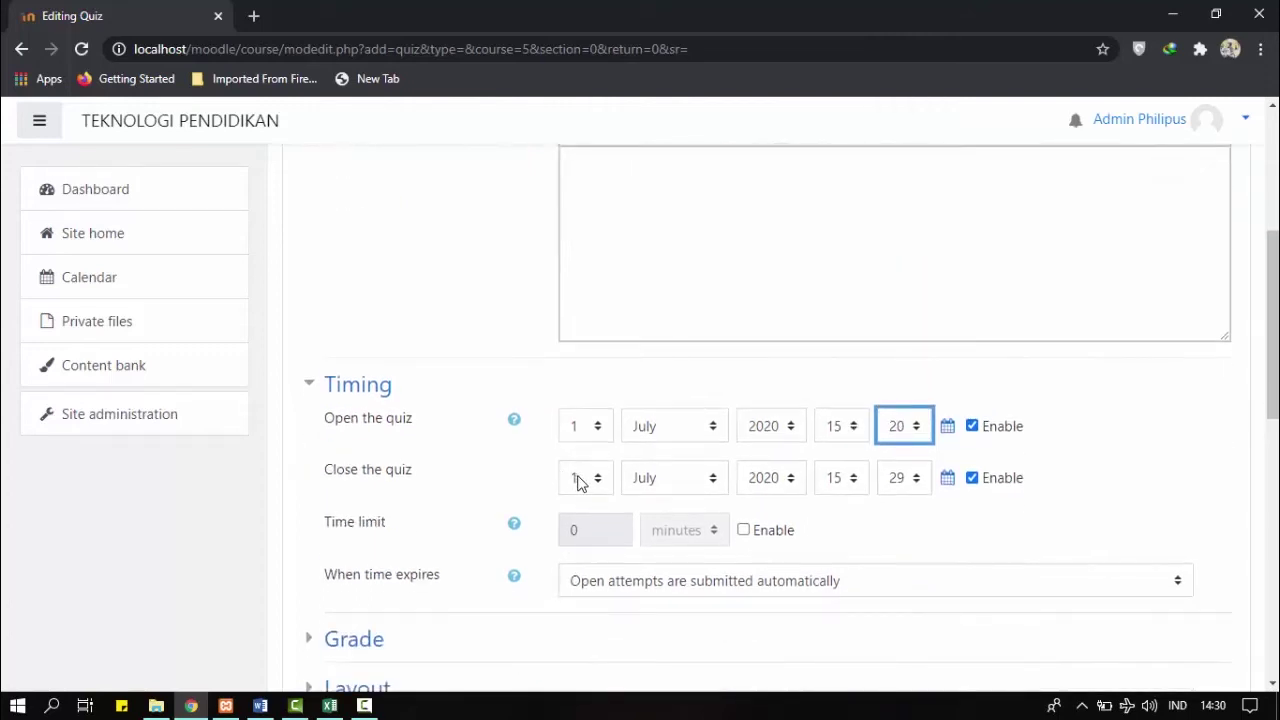
Set the quiz's closing day to 3 July 2020, keeping the time at 15:29
{"action": "left_click", "coordinate": [585, 480]}
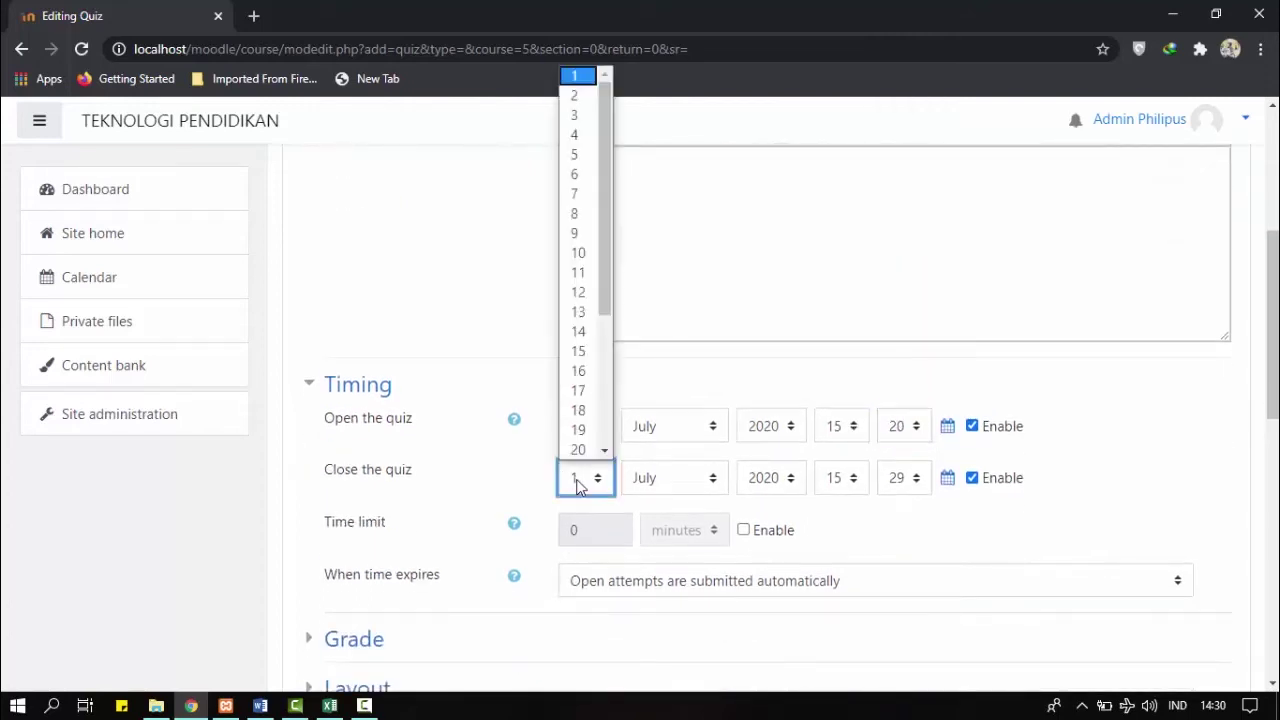
{"action": "left_click", "coordinate": [587, 122]}
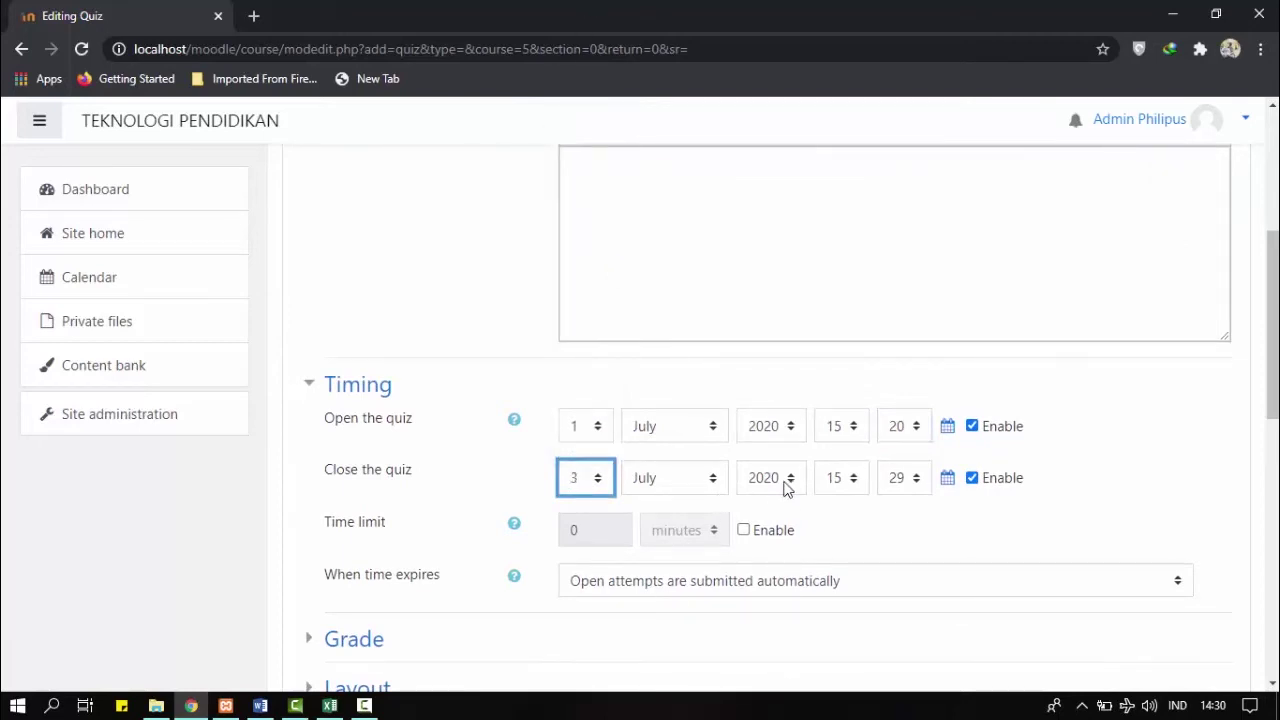
{"action": "left_click", "coordinate": [917, 481]}
{"action": "left_click", "coordinate": [912, 518]}
{"action": "left_click", "coordinate": [911, 545]}
Review the choices for when time expires and the Grade section's category and allowed attempts, collapsing the Grade section after viewing
{"action": "scroll", "coordinate": [870, 530], "scroll_direction": "down", "scroll_amount": 2}
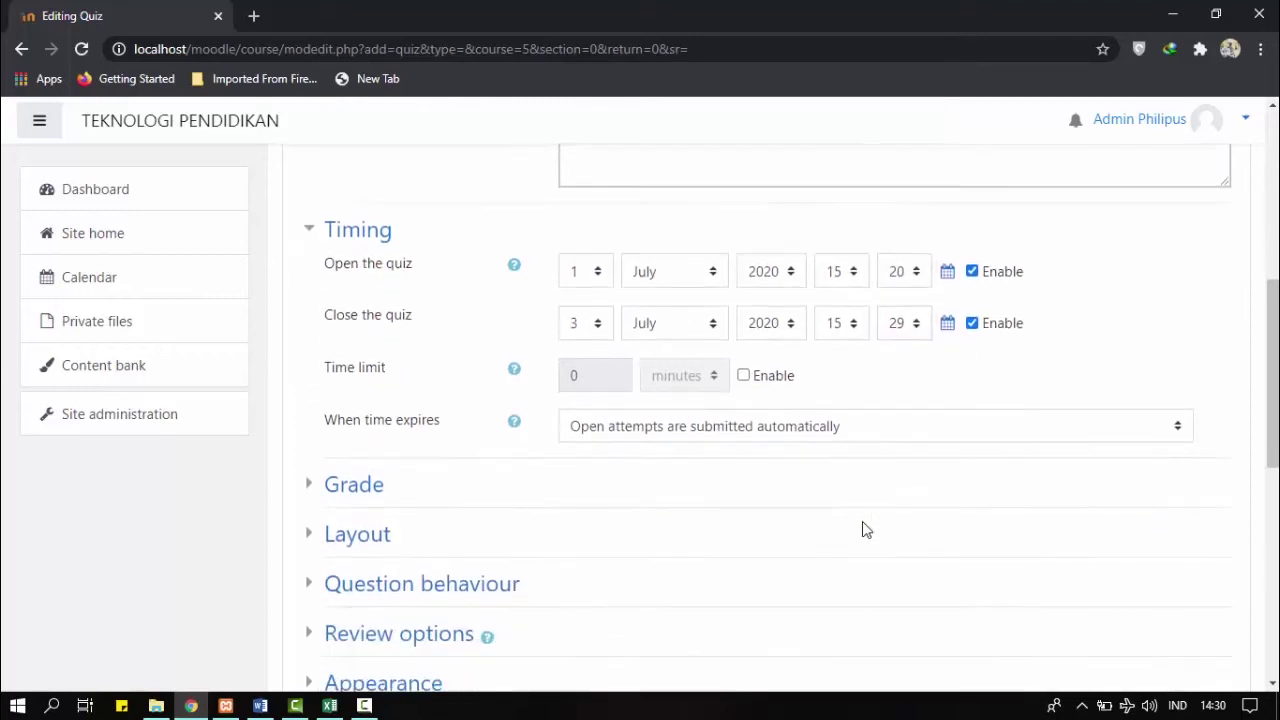
{"action": "left_click", "coordinate": [763, 390]}
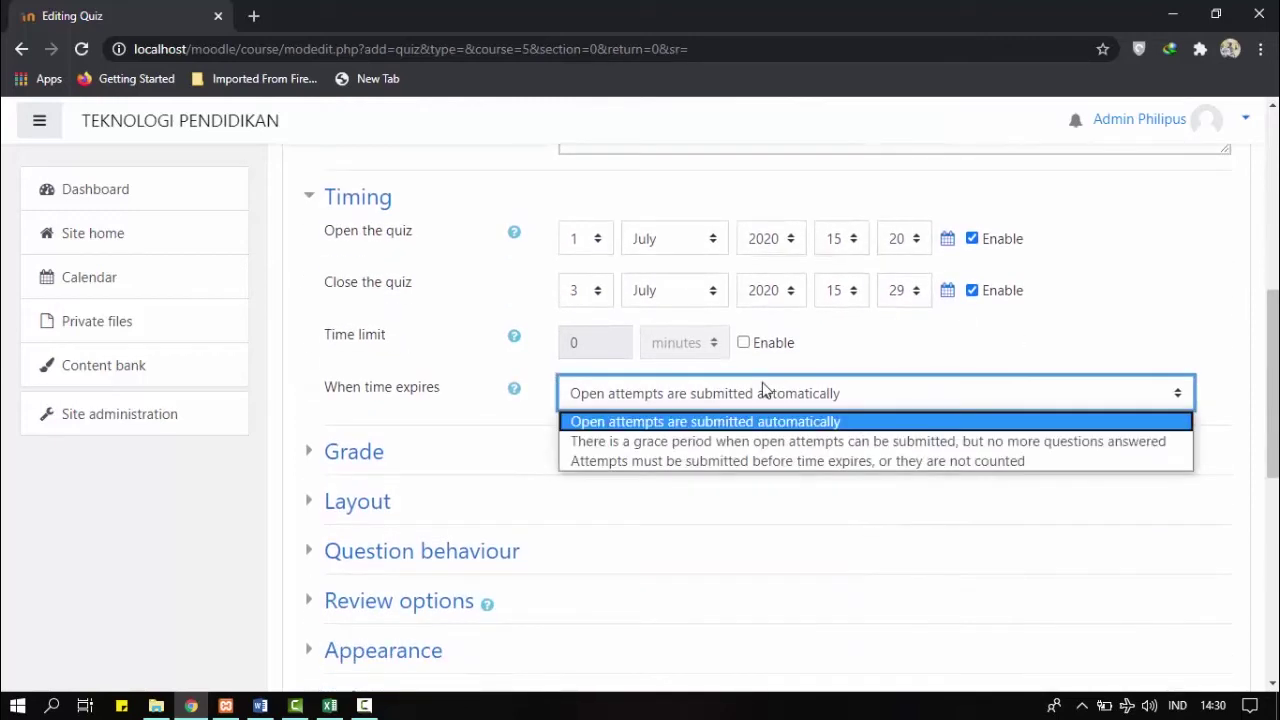
{"action": "left_click", "coordinate": [763, 390]}
{"action": "left_click", "coordinate": [381, 457]}
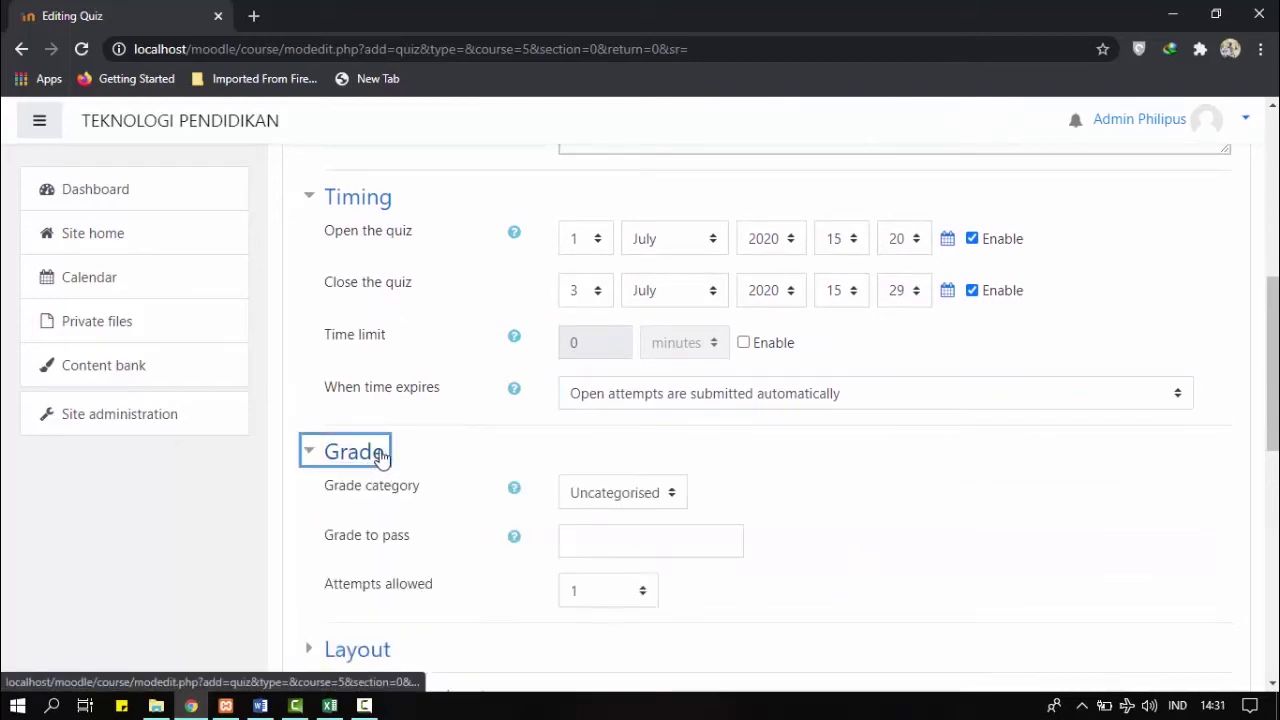
{"action": "scroll", "coordinate": [390, 460], "scroll_direction": "down", "scroll_amount": 1}
{"action": "left_click", "coordinate": [642, 410]}
{"action": "left_click", "coordinate": [644, 420]}
{"action": "left_click", "coordinate": [883, 423]}
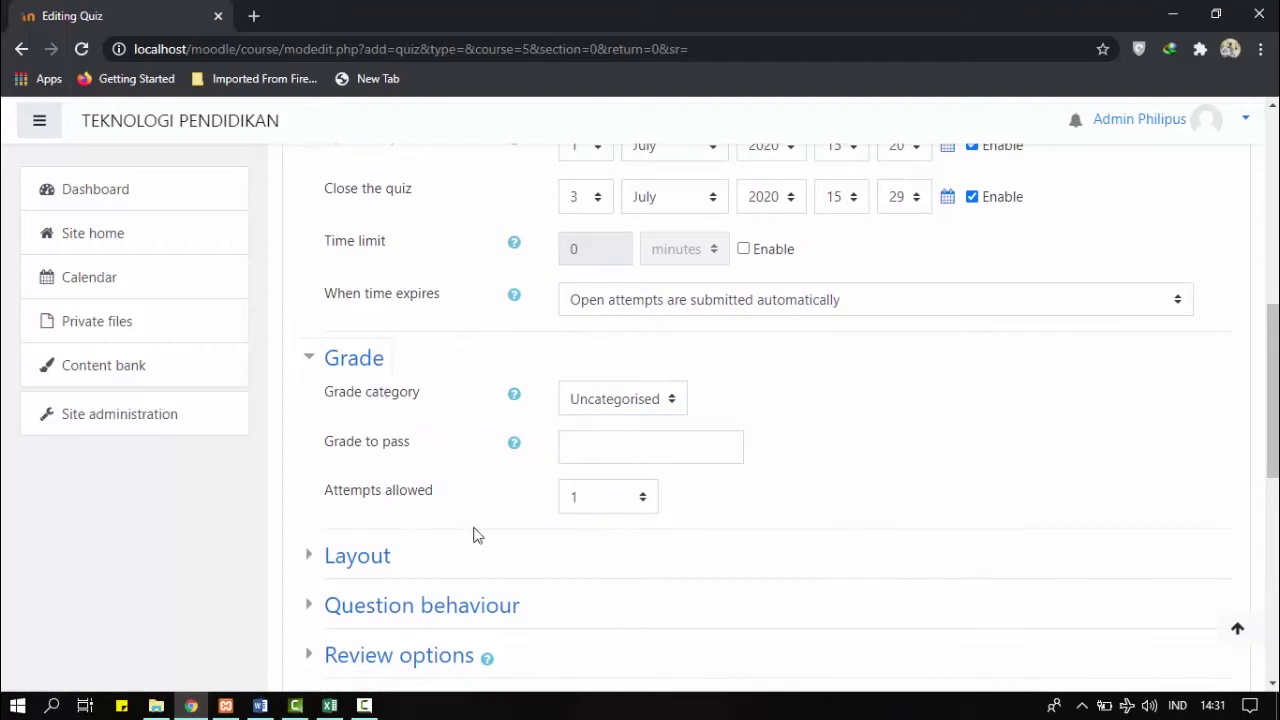
{"action": "left_click", "coordinate": [645, 510]}
{"action": "left_click", "coordinate": [643, 510]}
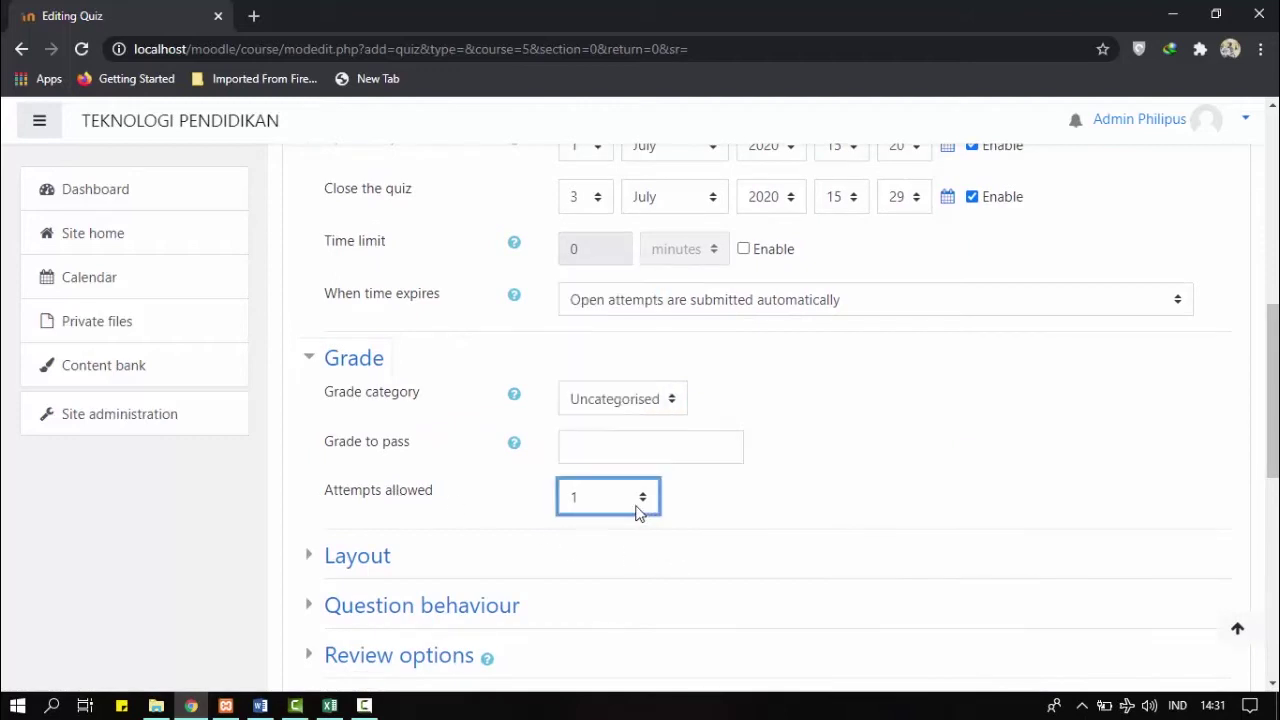
{"action": "left_click", "coordinate": [858, 497]}
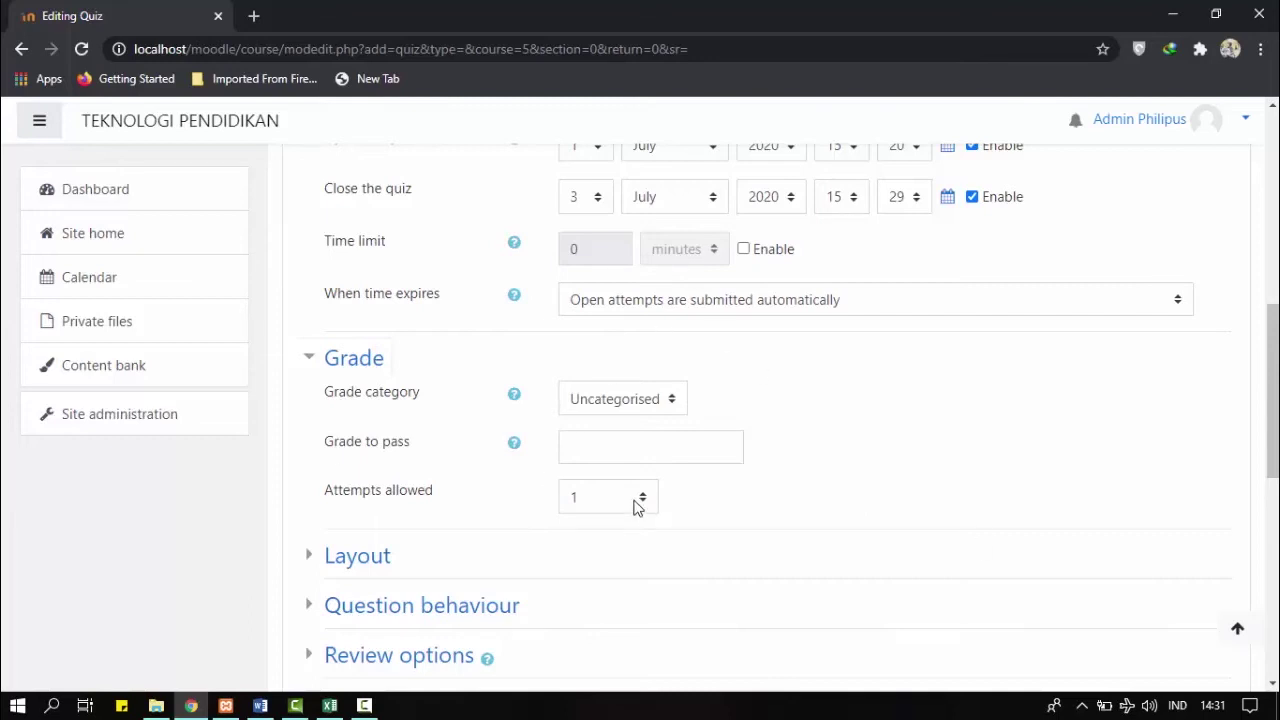
{"action": "left_click", "coordinate": [356, 366]}
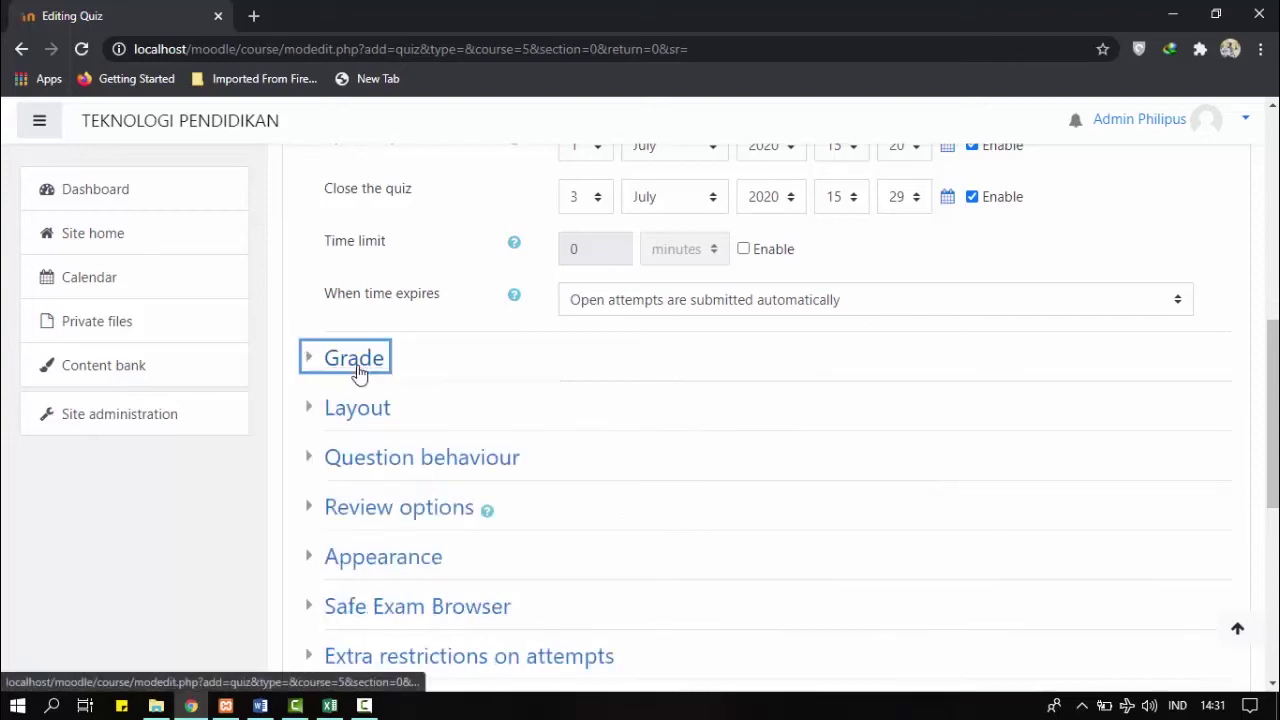
Set the quiz layout's new page option to "Never, all questions on one page" and collapse the Layout section
{"action": "left_click", "coordinate": [373, 412]}
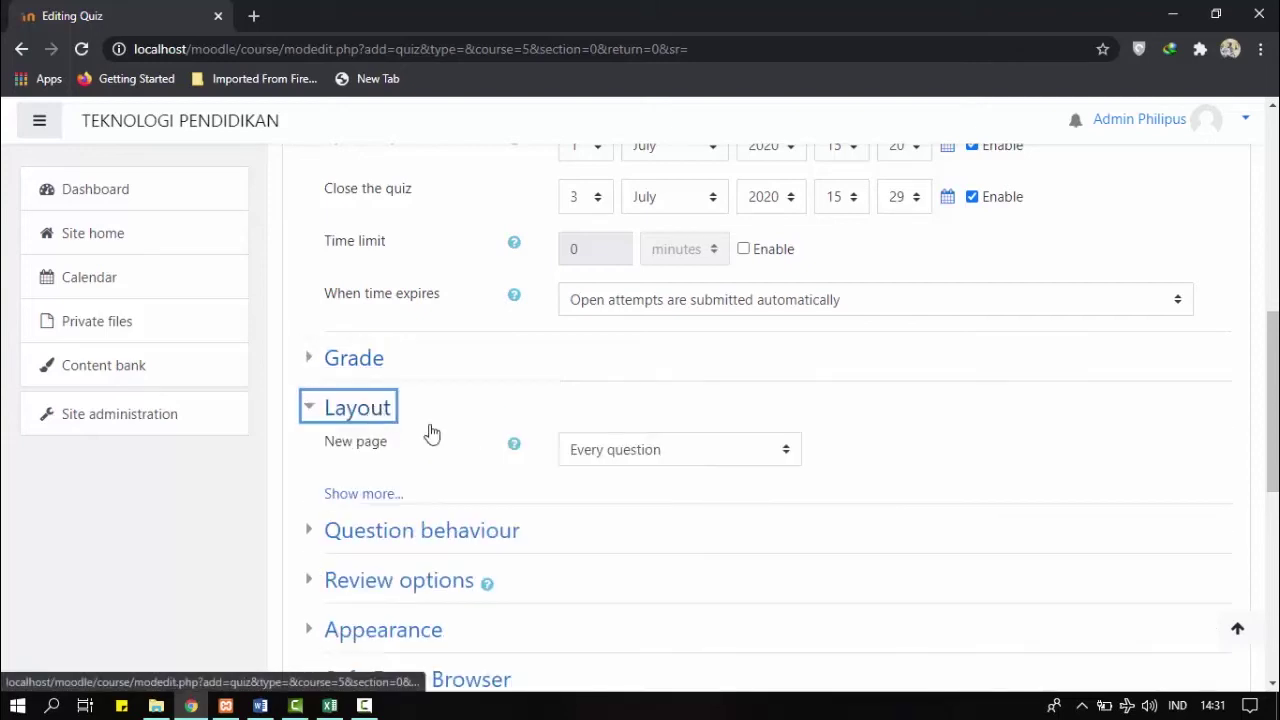
{"action": "left_click", "coordinate": [724, 460]}
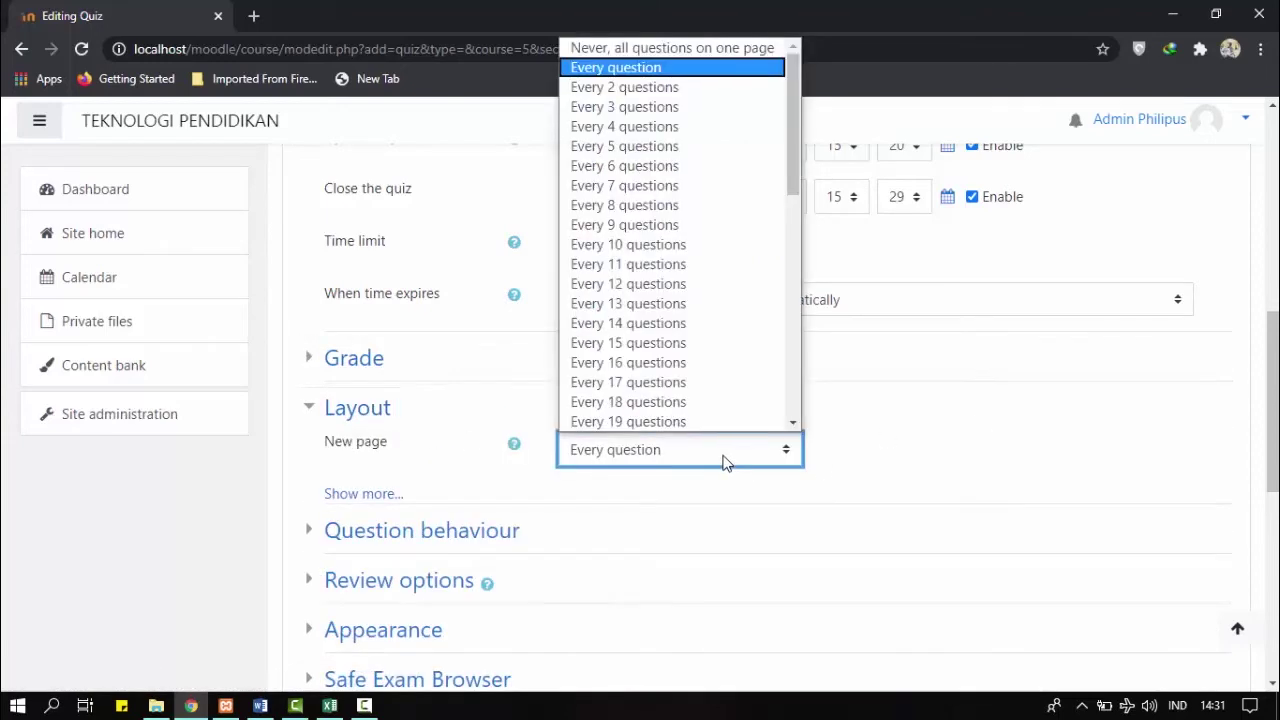
{"action": "left_click", "coordinate": [679, 50]}
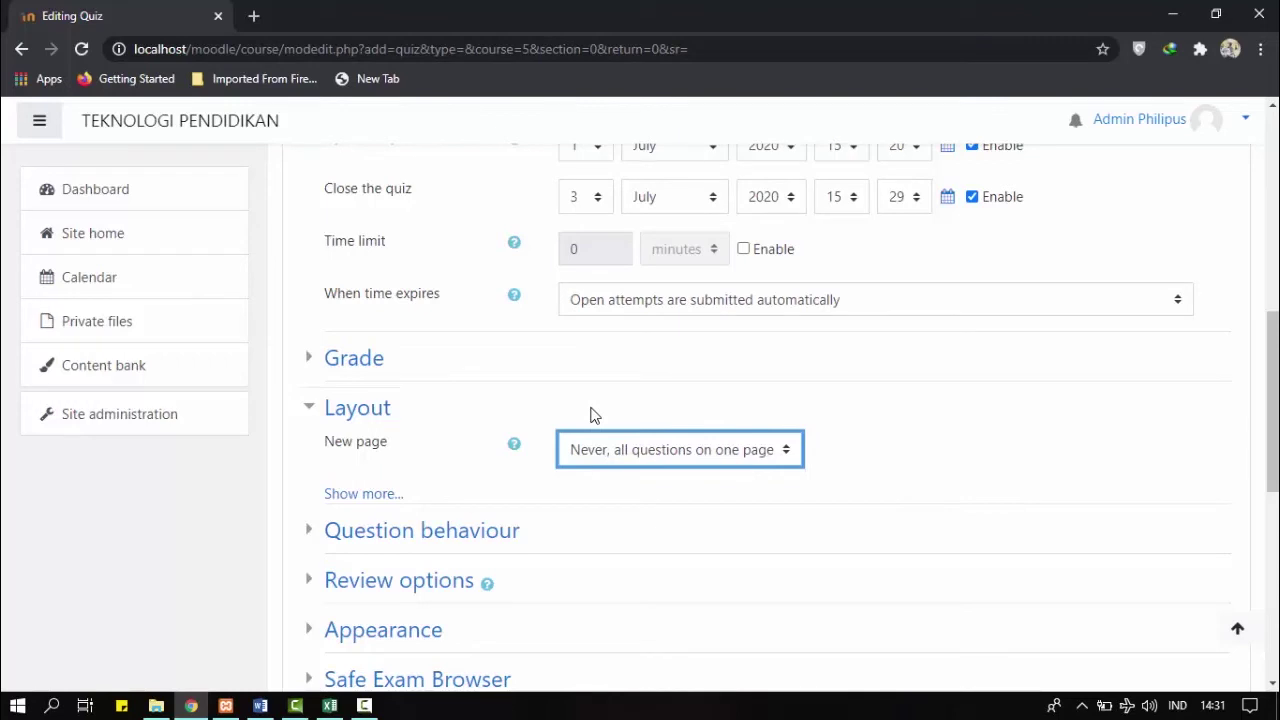
{"action": "scroll", "coordinate": [594, 465], "scroll_direction": "down", "scroll_amount": 1}
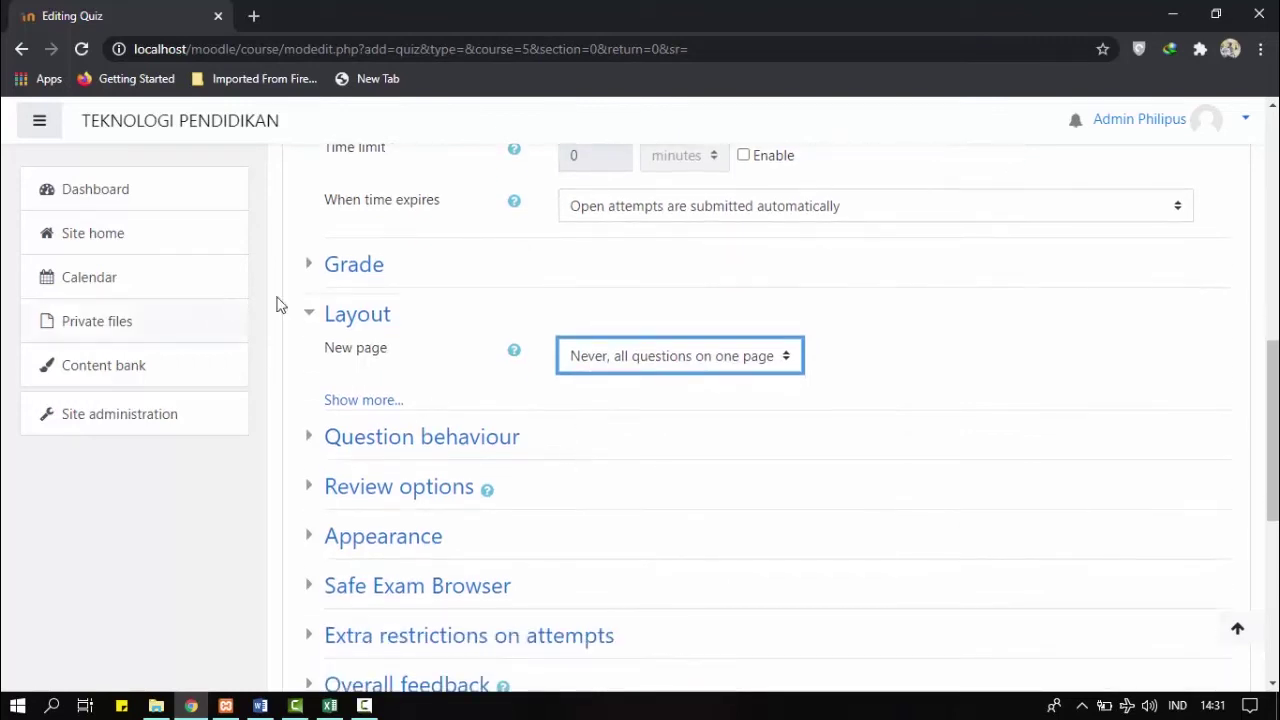
{"action": "left_click", "coordinate": [315, 315]}
Review the Question behaviour choices for how questions behave, collapse that section, and look through the Review options
{"action": "left_click", "coordinate": [407, 378]}
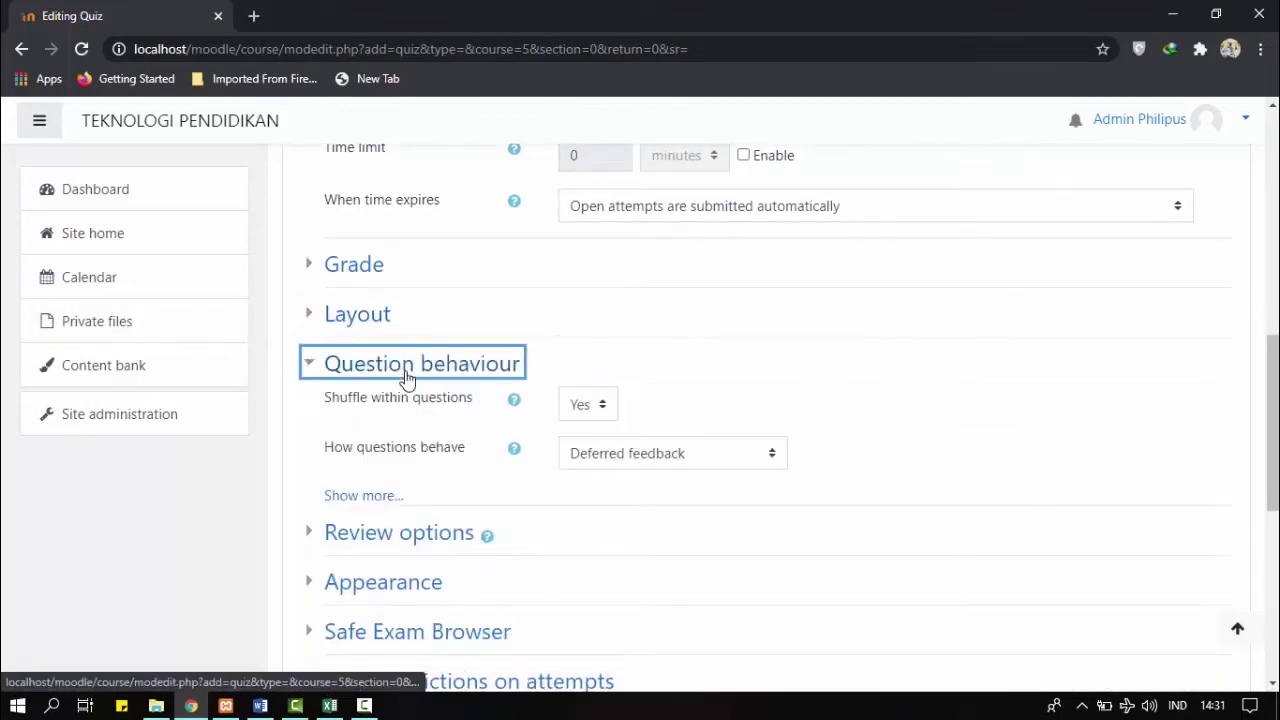
{"action": "left_click", "coordinate": [685, 463]}
{"action": "left_click", "coordinate": [684, 458]}
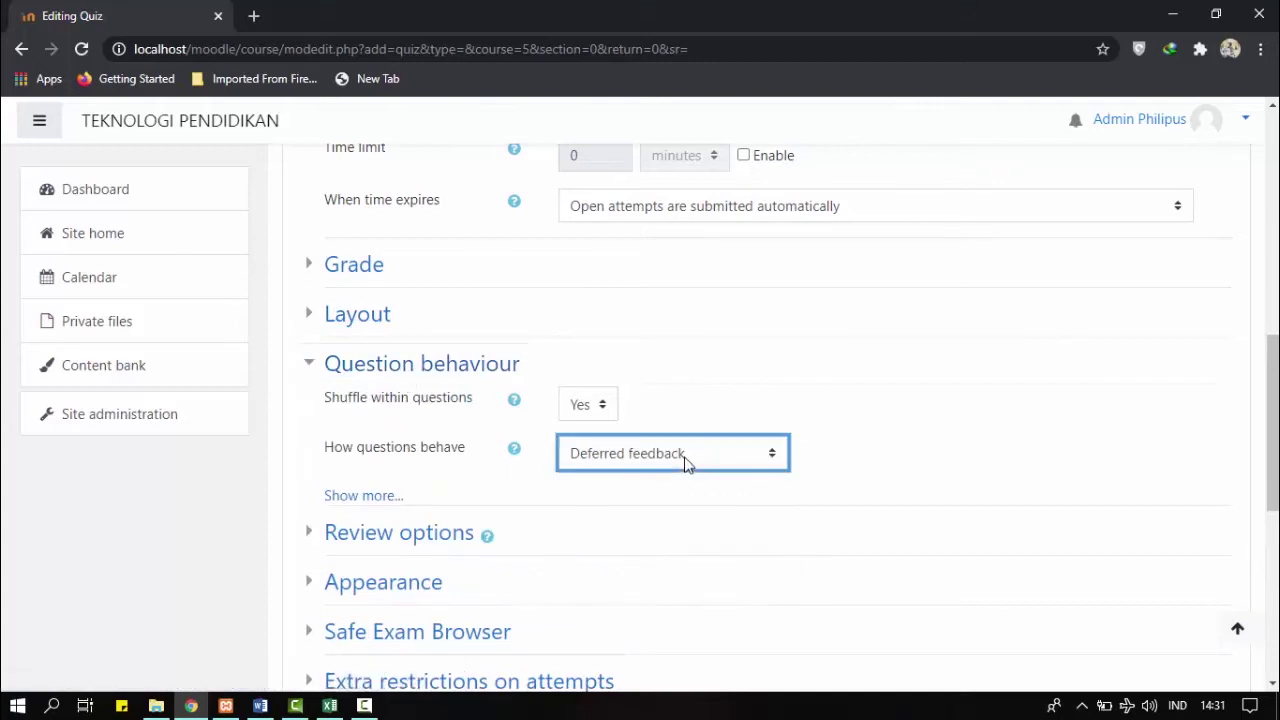
{"action": "left_click", "coordinate": [335, 365]}
{"action": "left_click", "coordinate": [386, 416]}
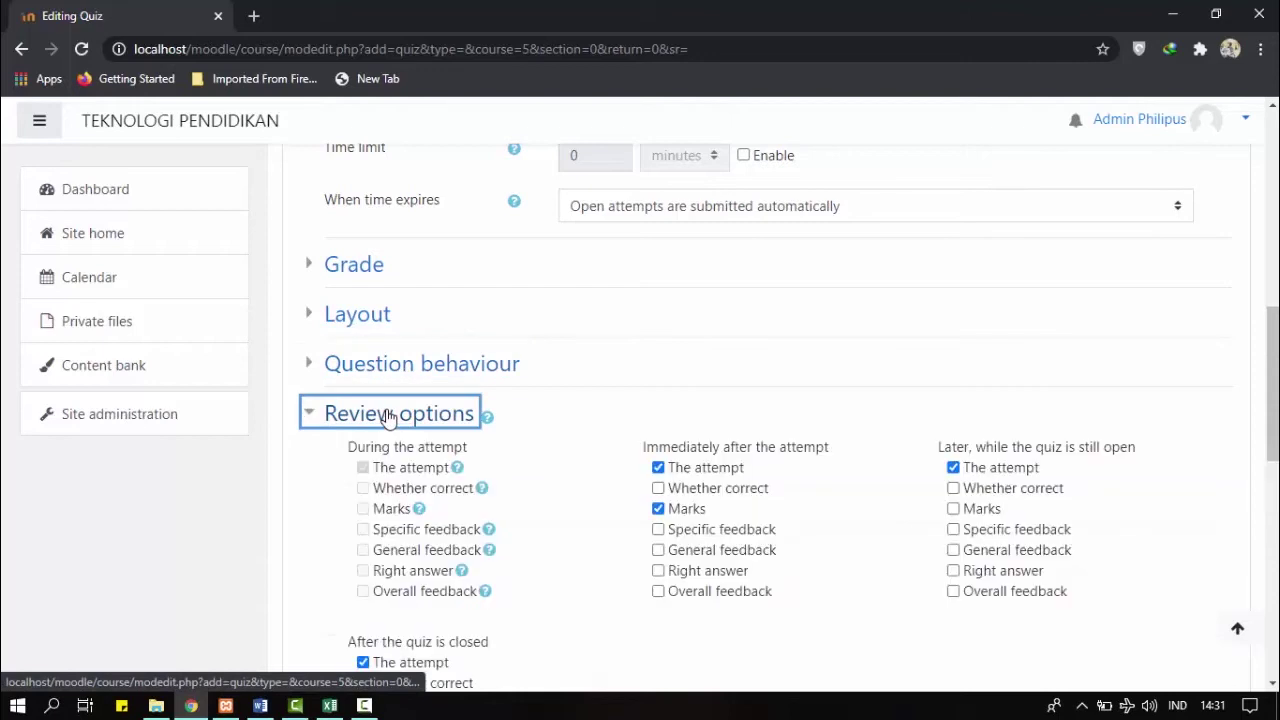
{"action": "scroll", "coordinate": [810, 610], "scroll_direction": "down", "scroll_amount": 2}
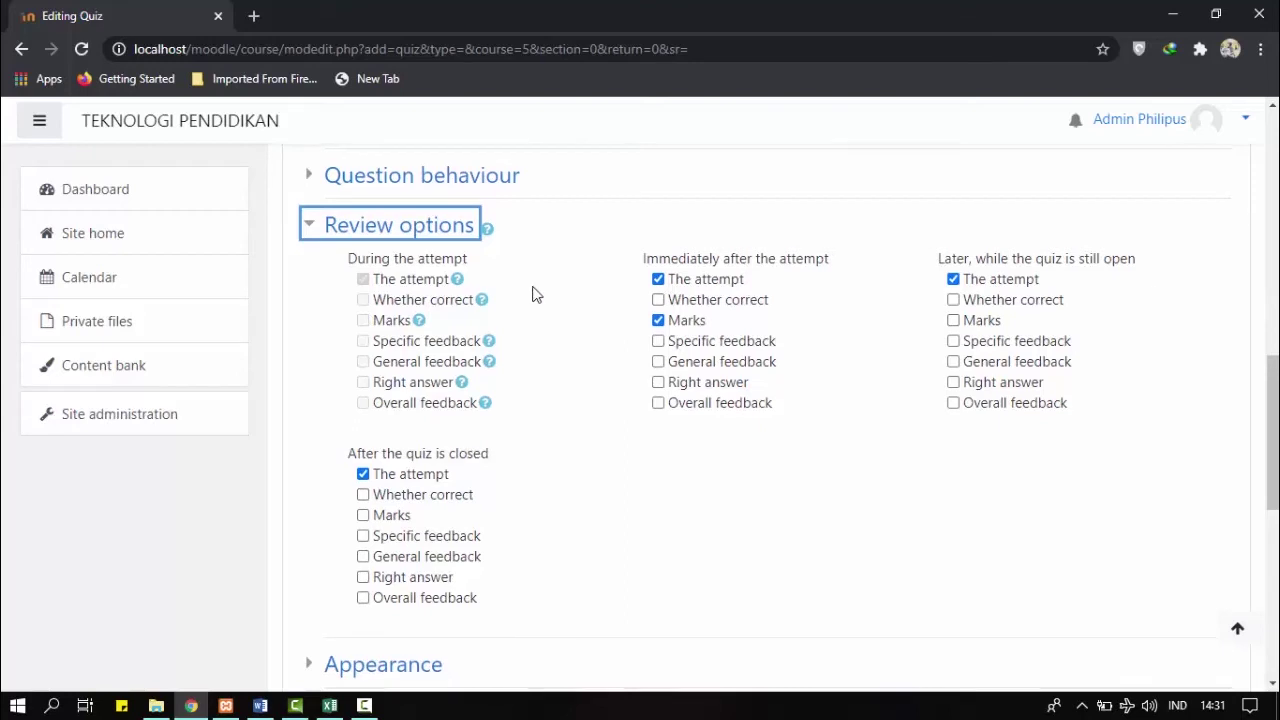
{"action": "scroll", "coordinate": [537, 294], "scroll_direction": "down", "scroll_amount": 1}
{"action": "scroll", "coordinate": [463, 272], "scroll_direction": "down", "scroll_amount": 1}
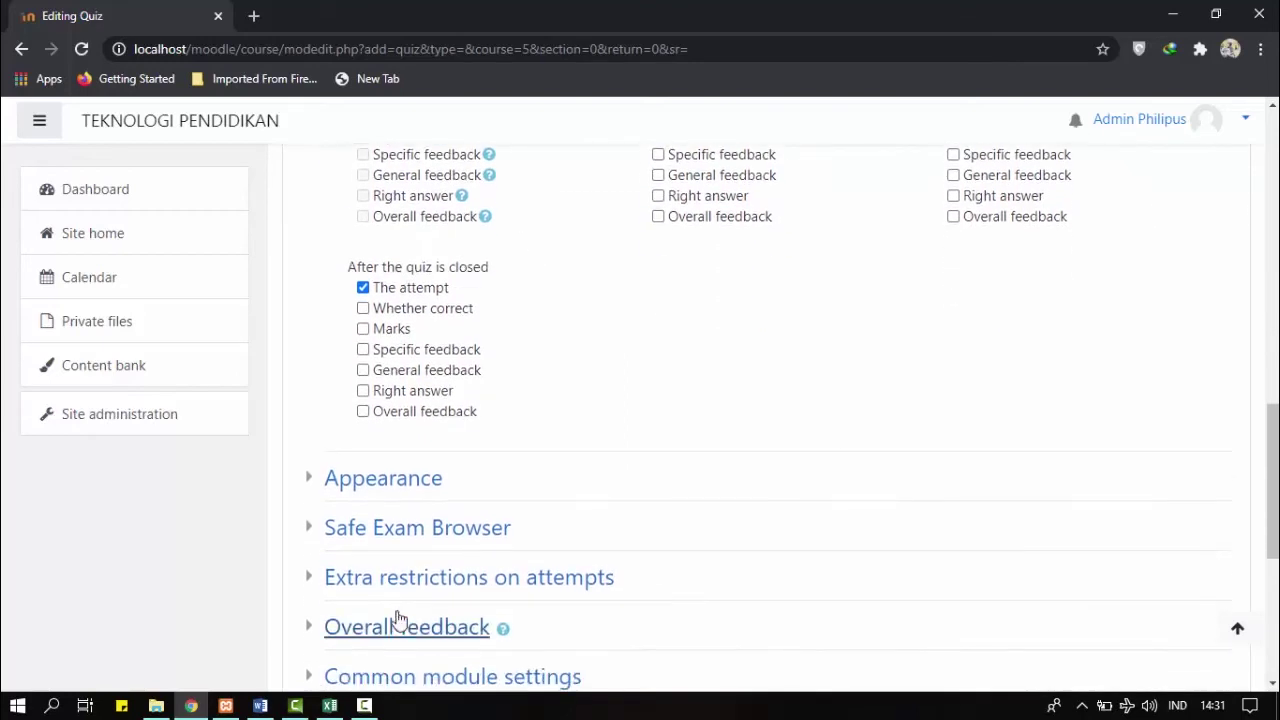
Review the quiz's Appearance and Safe Exam Browser sections, collapsing each one after viewing it
{"action": "left_click", "coordinate": [385, 480]}
{"action": "scroll", "coordinate": [391, 486], "scroll_direction": "down", "scroll_amount": 1}
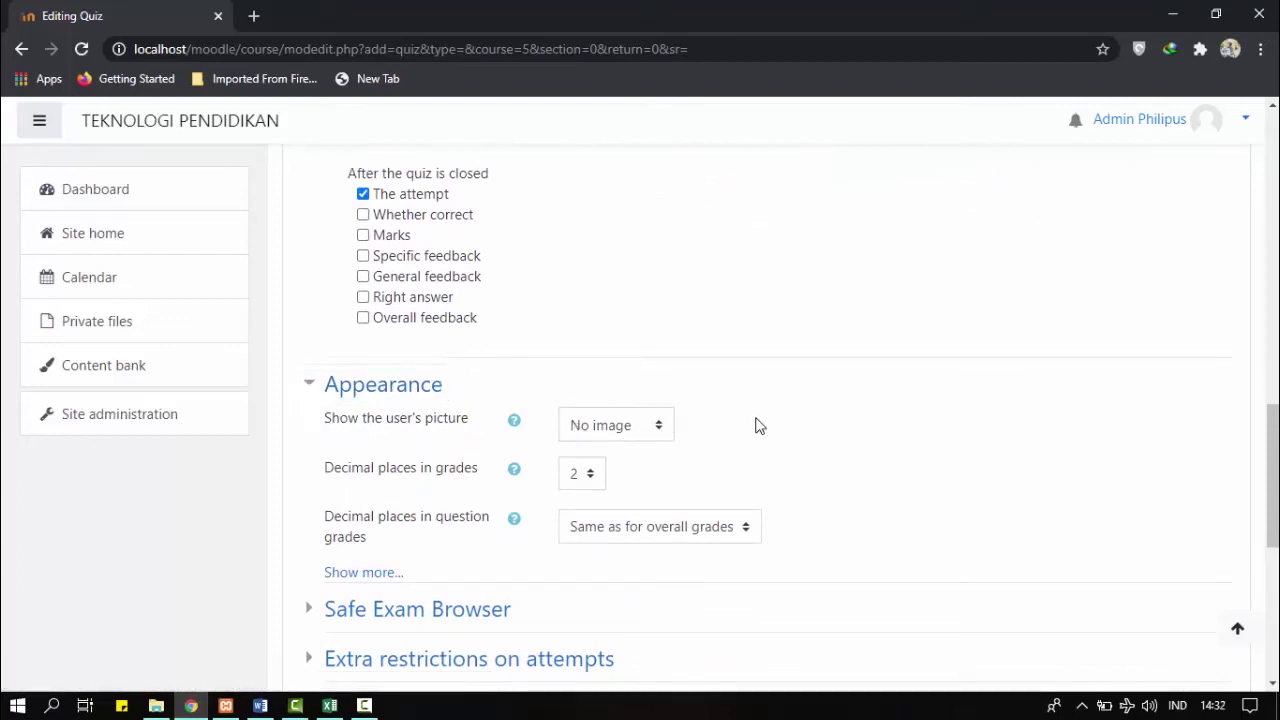
{"action": "left_click", "coordinate": [595, 435]}
{"action": "left_click", "coordinate": [595, 435]}
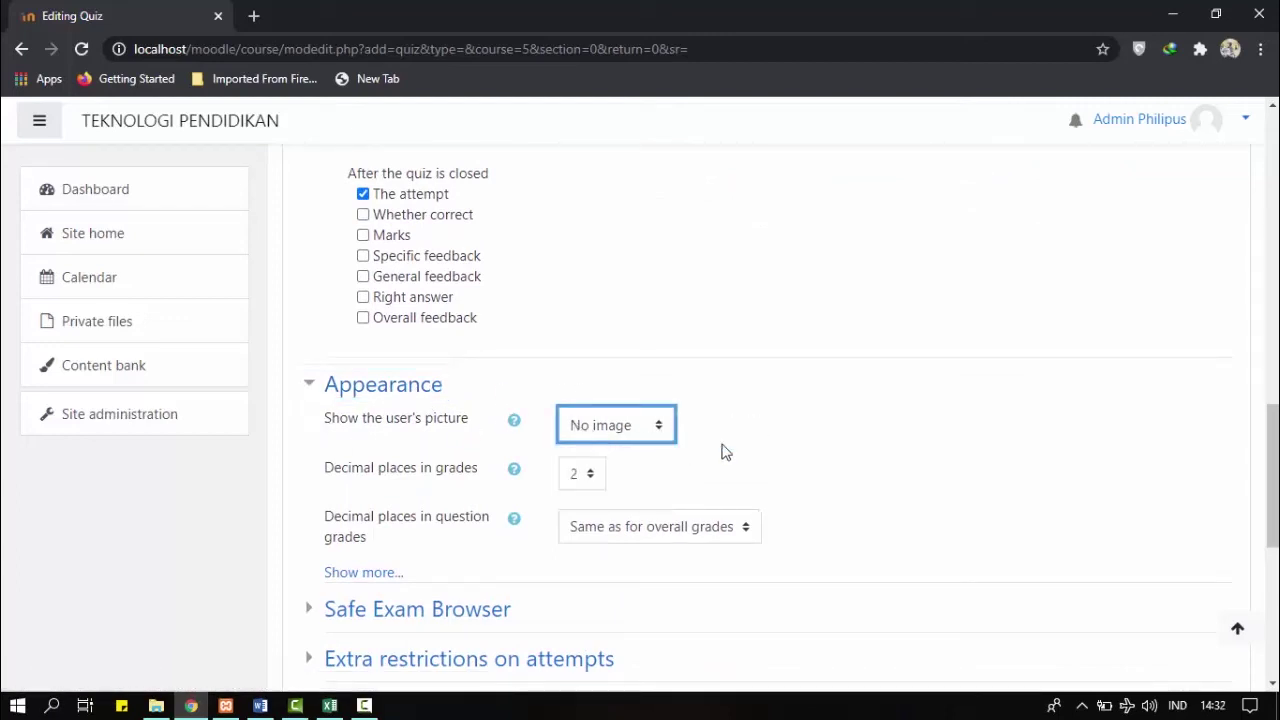
{"action": "left_click", "coordinate": [381, 383]}
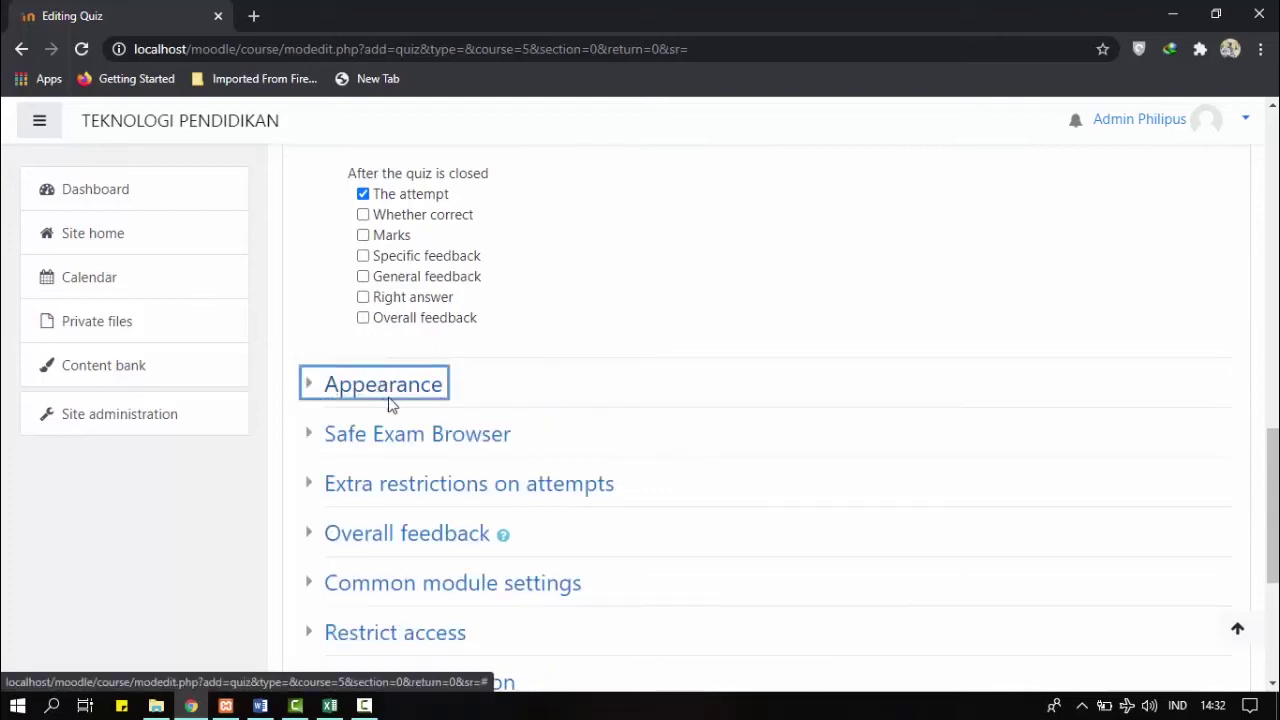
{"action": "scroll", "coordinate": [395, 390], "scroll_direction": "down", "scroll_amount": 2}
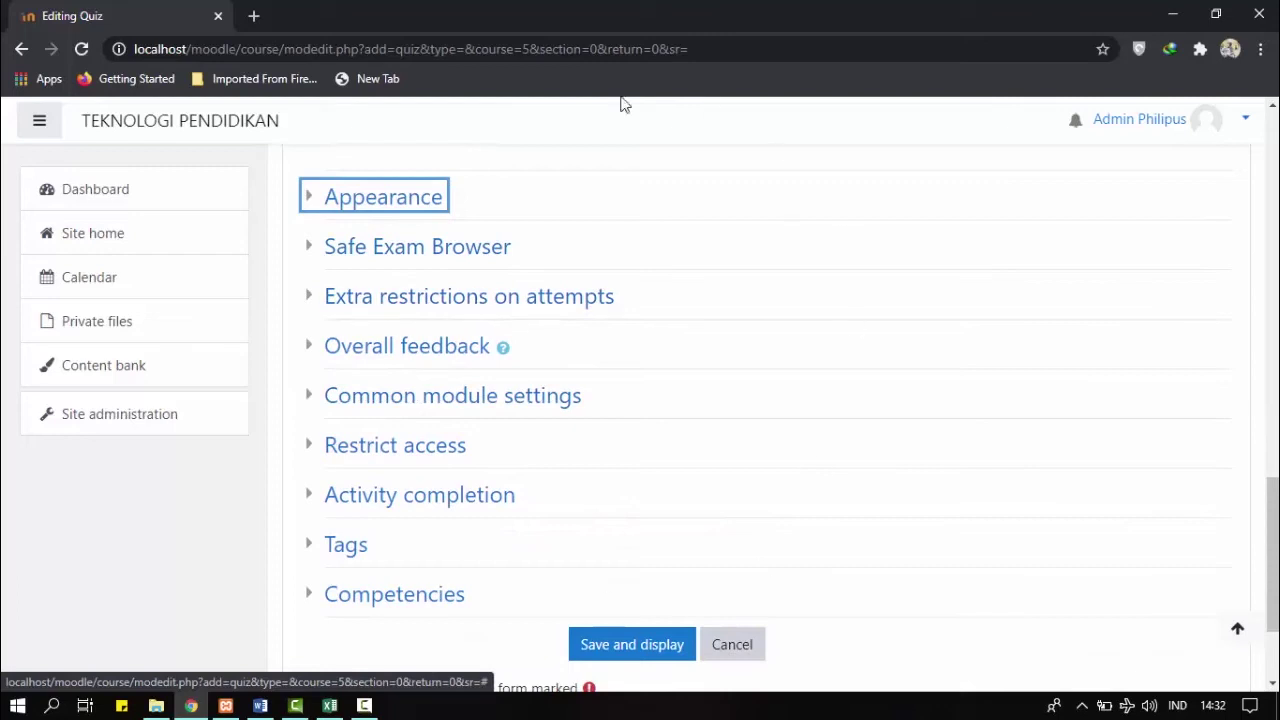
{"action": "left_click", "coordinate": [394, 248]}
{"action": "left_click", "coordinate": [400, 250]}
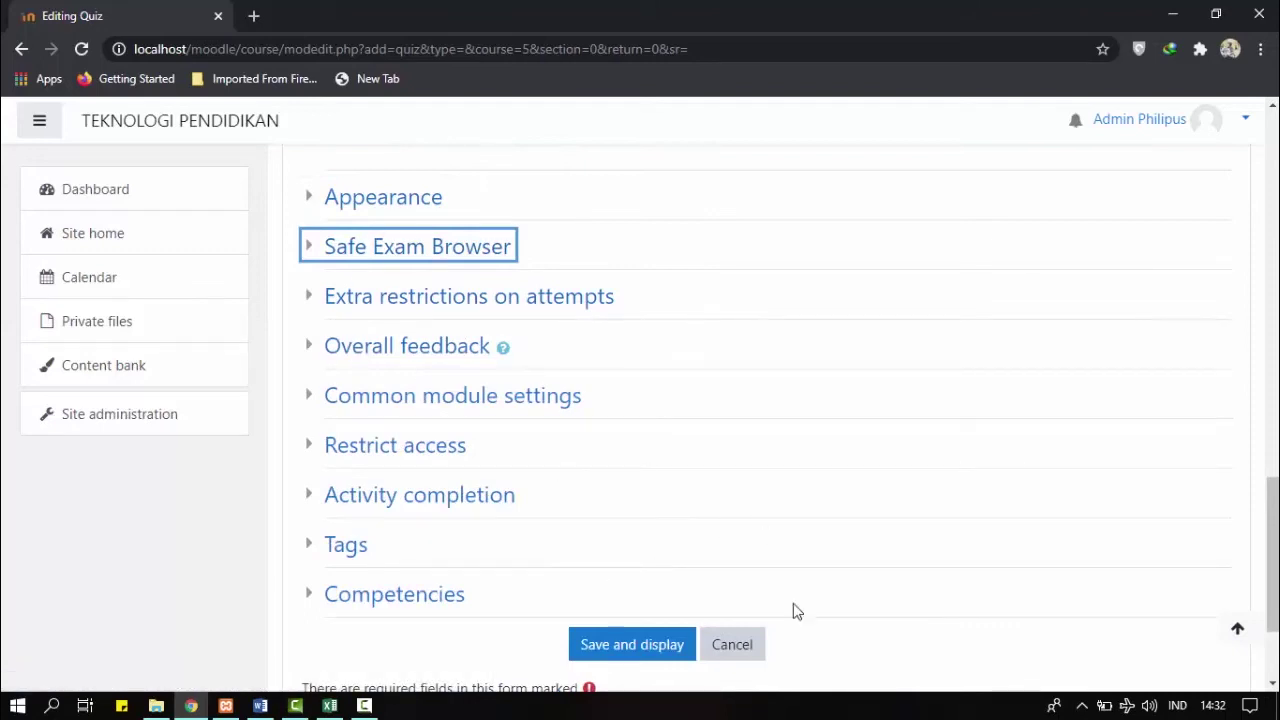
Save the Sistem Tata Surya quiz settings, display the quiz and open it for editing its questions
{"action": "scroll", "coordinate": [683, 640], "scroll_direction": "down", "scroll_amount": 3}
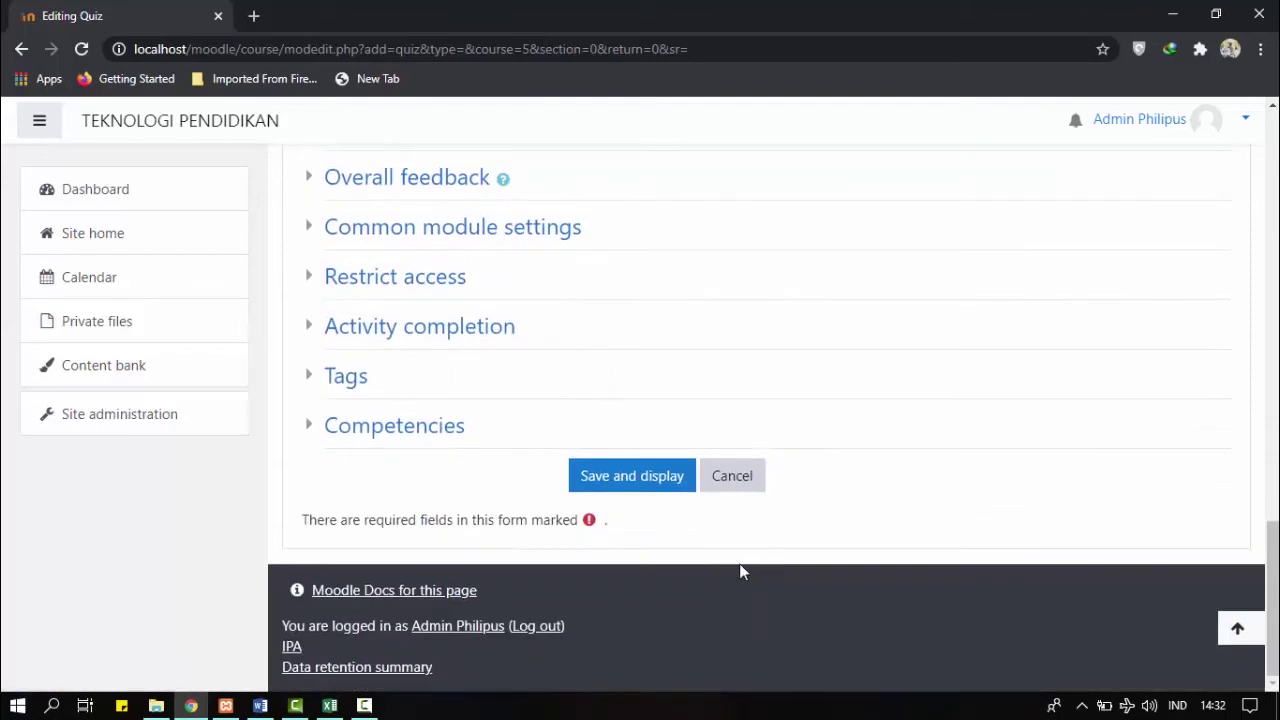
{"action": "left_click", "coordinate": [665, 482]}
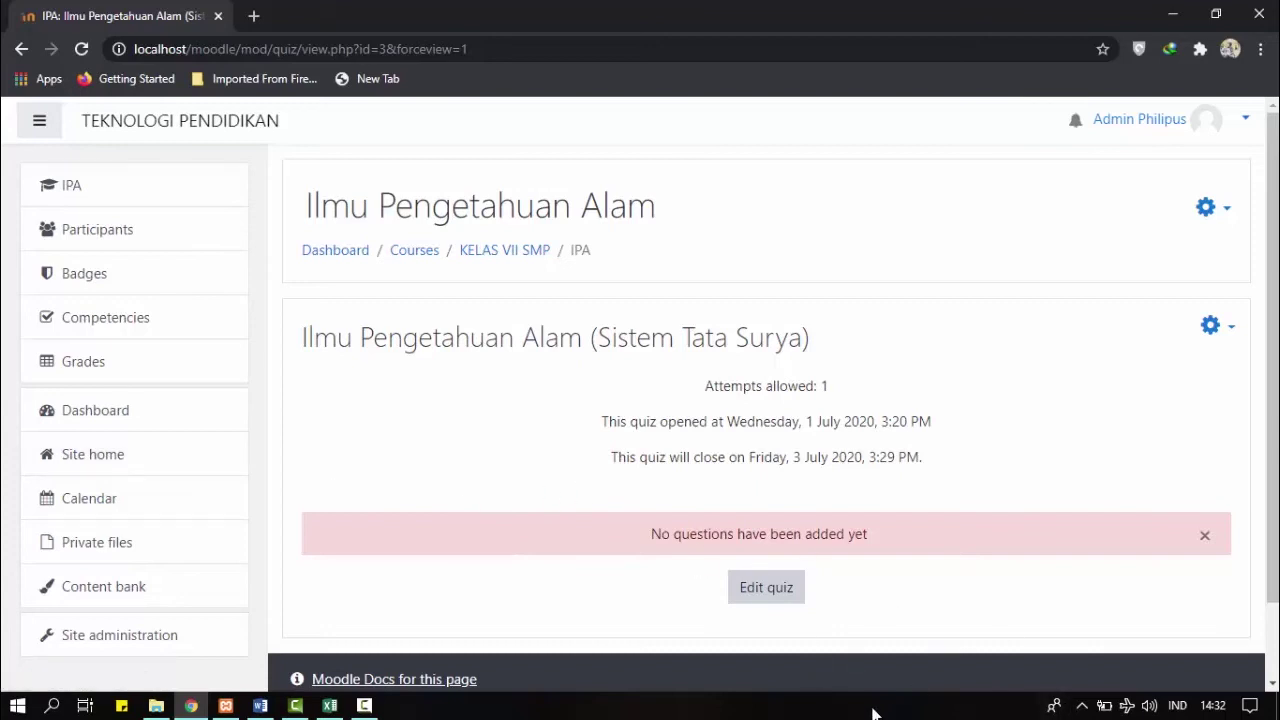
{"action": "left_click", "coordinate": [793, 590]}
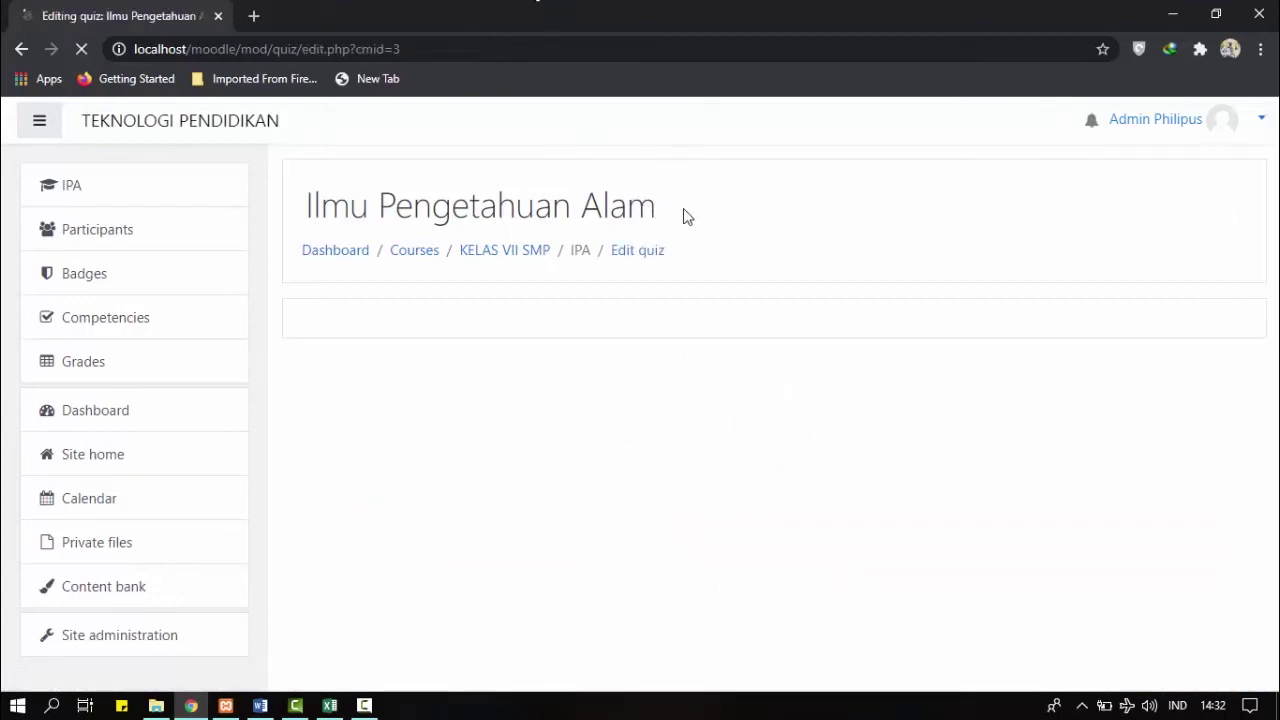
Enable the Shuffle option for the quiz's questions
{"action": "scroll", "coordinate": [803, 246], "scroll_direction": "down", "scroll_amount": 1}
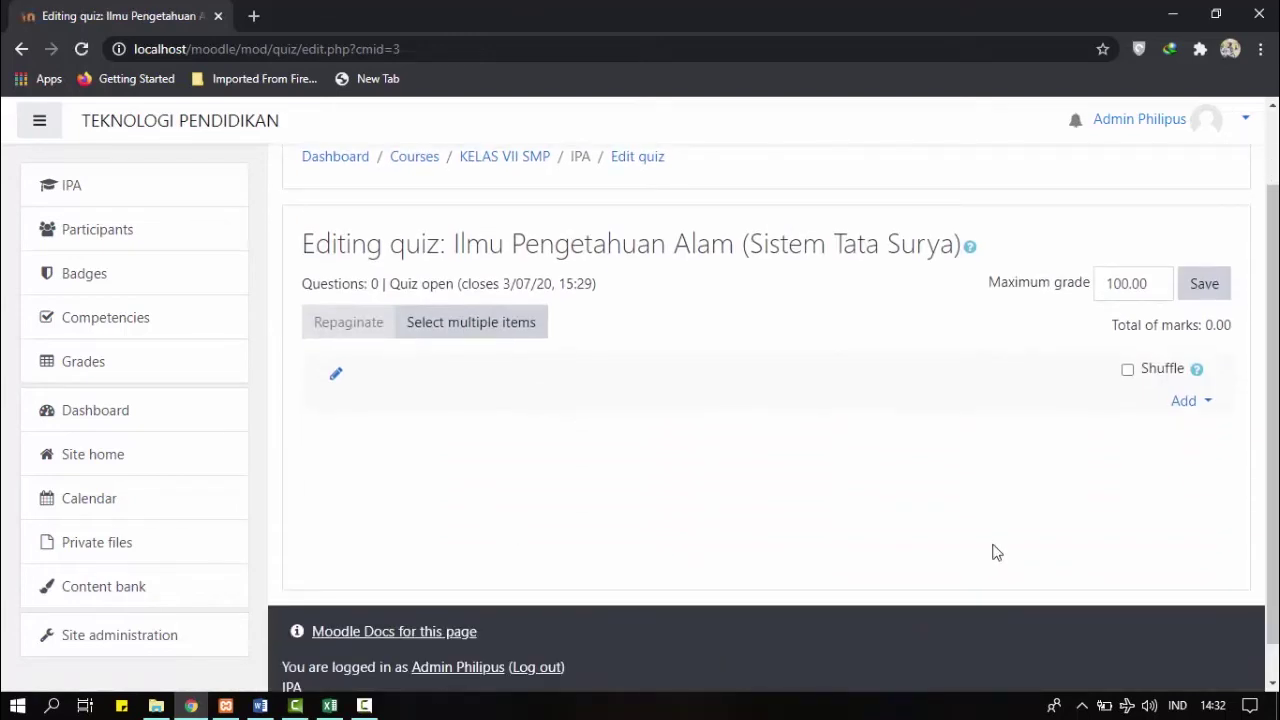
{"action": "scroll", "coordinate": [970, 515], "scroll_direction": "up", "scroll_amount": 1}
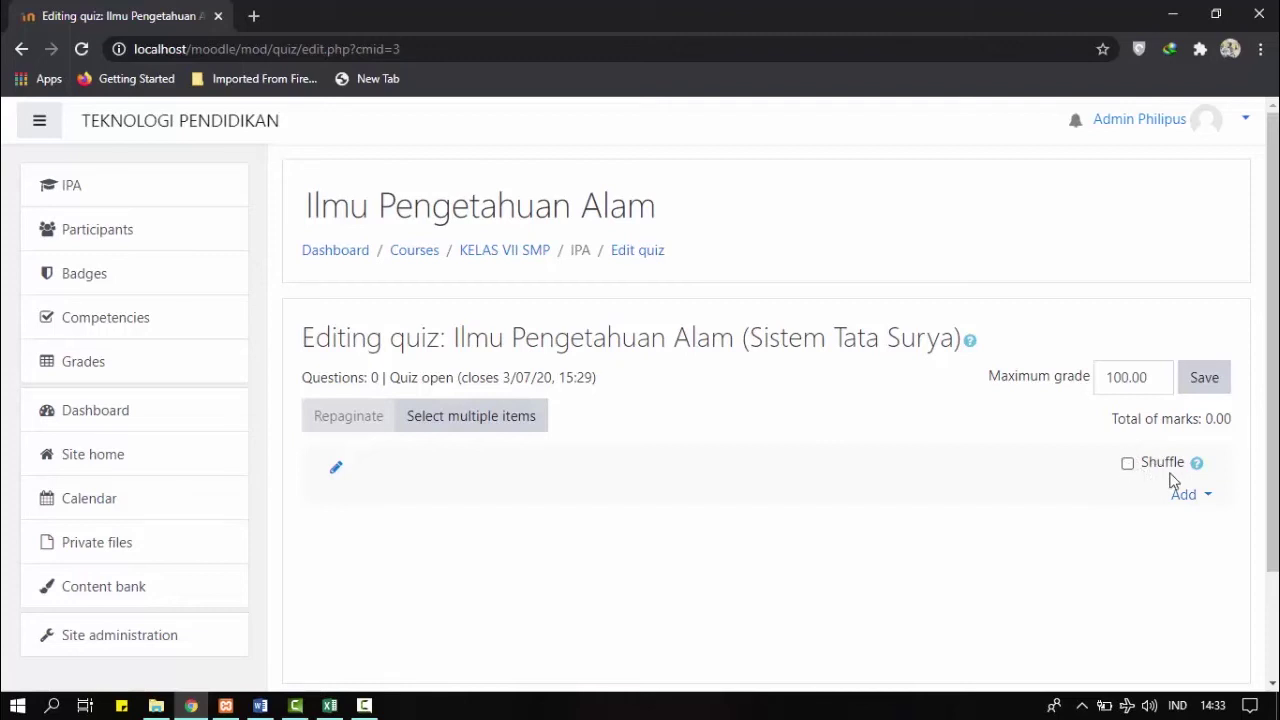
{"action": "left_click", "coordinate": [1128, 466]}
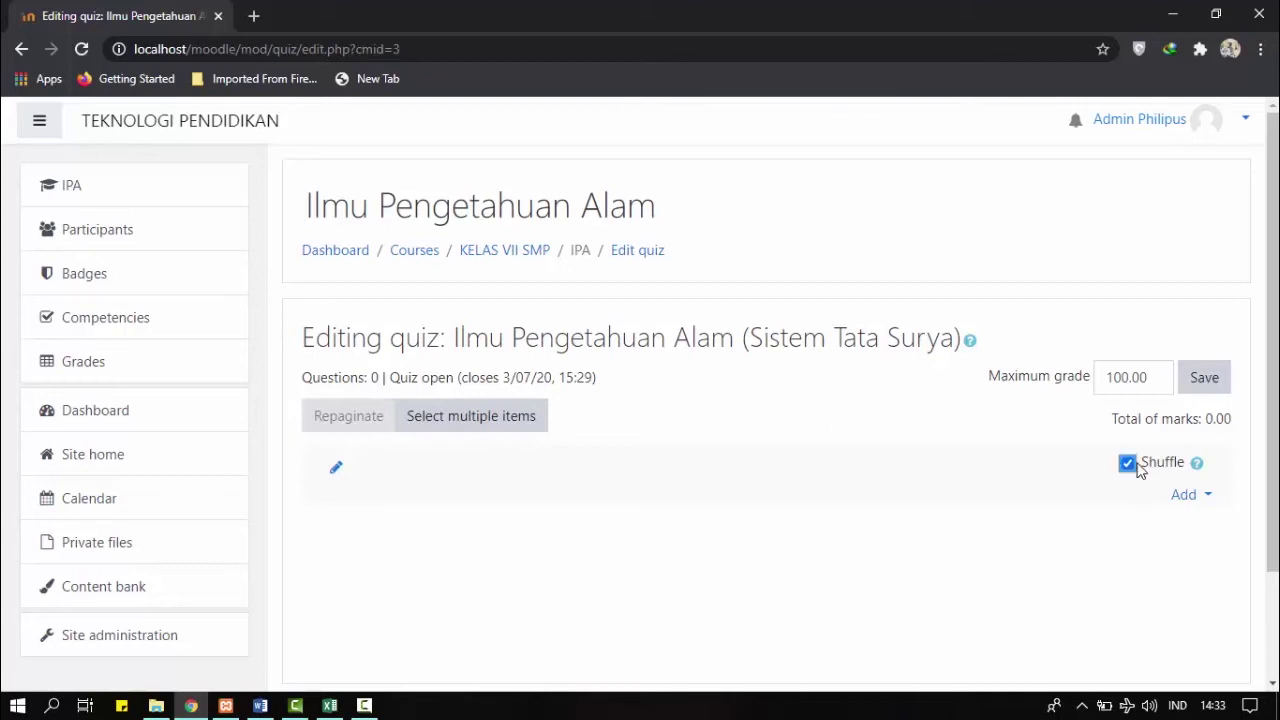
Add a new question of the Multiple choice type to the quiz
{"action": "left_click", "coordinate": [1193, 503]}
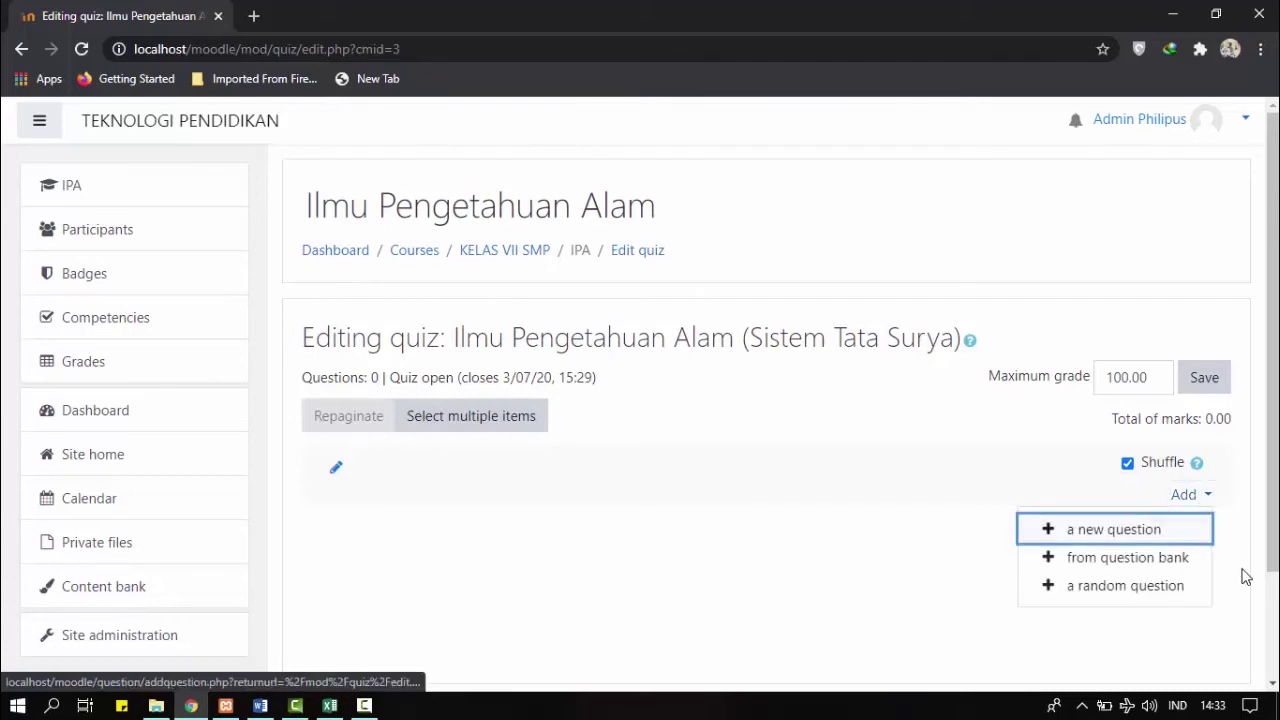
{"action": "left_click", "coordinate": [1176, 531]}
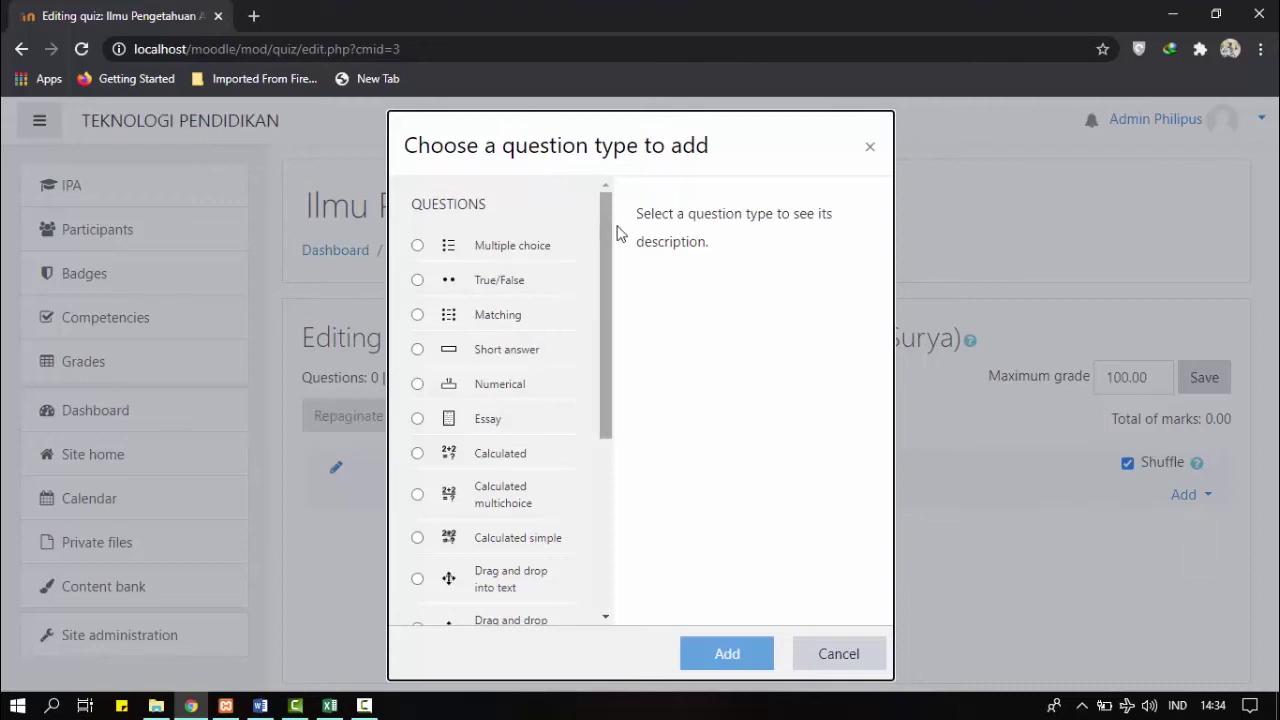
{"action": "left_click", "coordinate": [417, 245]}
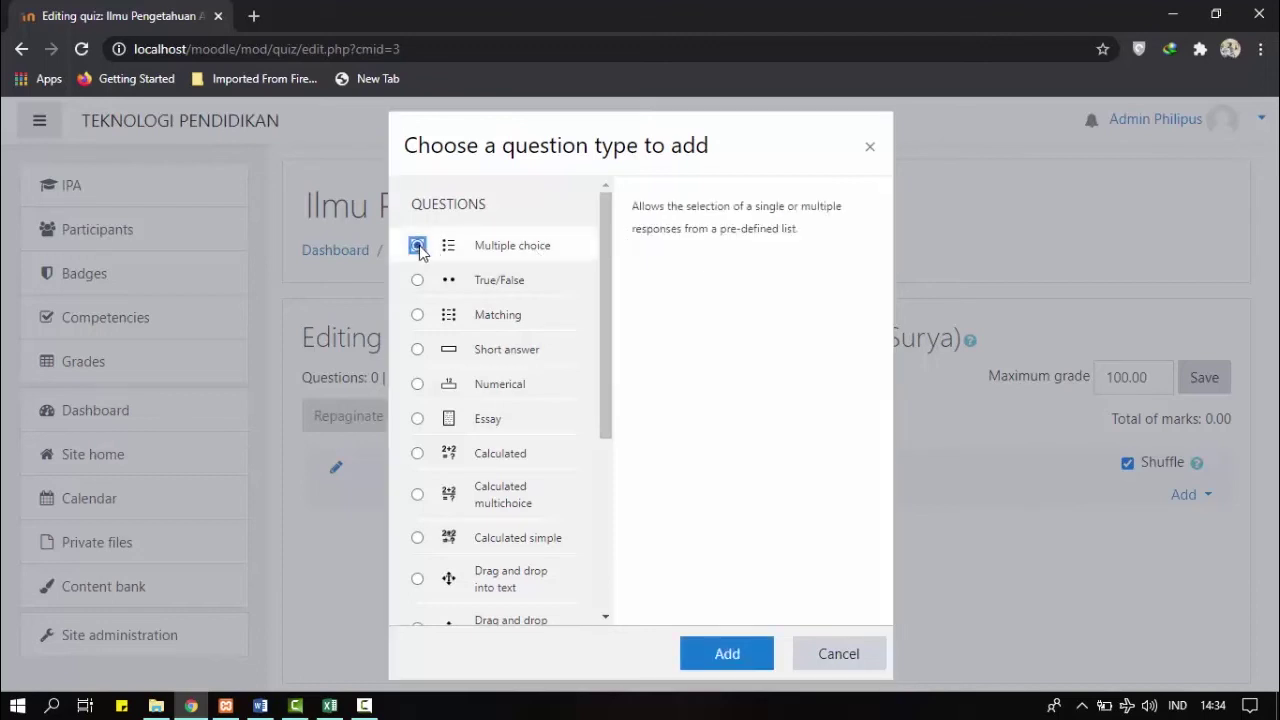
{"action": "left_click", "coordinate": [697, 658]}
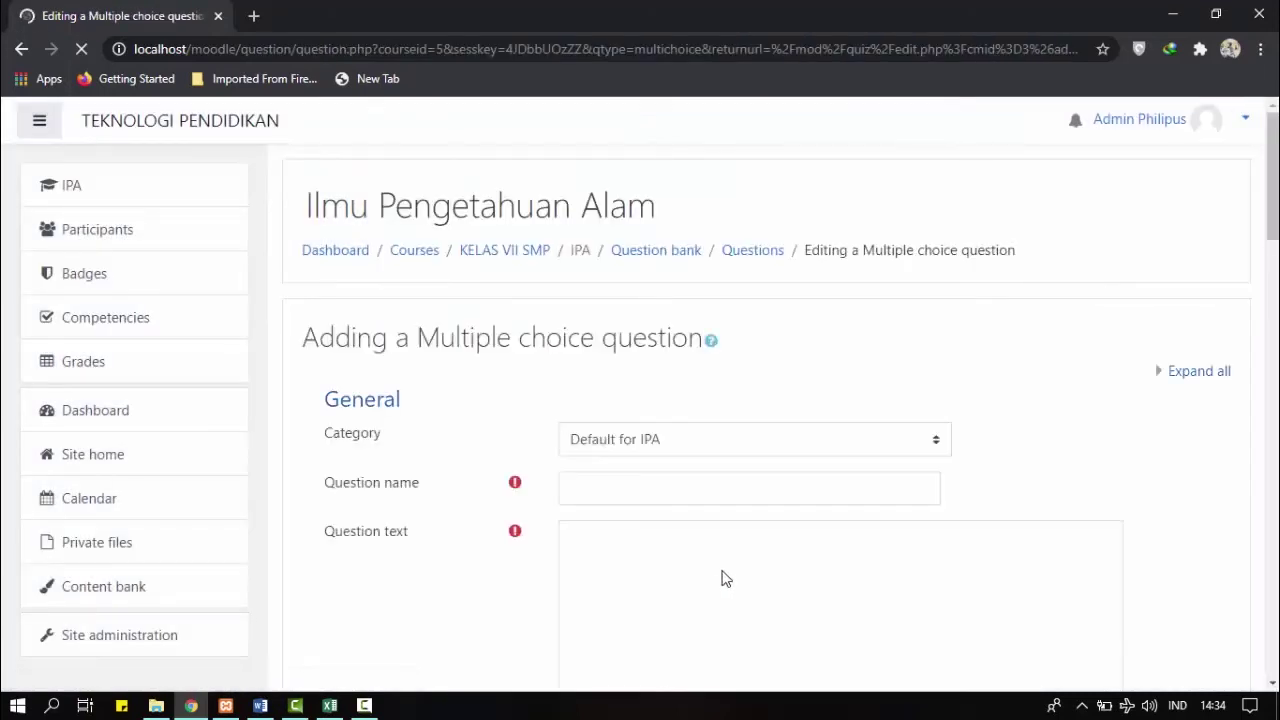
Set the multiple choice question's name to 1
{"action": "scroll", "coordinate": [724, 577], "scroll_direction": "down", "scroll_amount": 1}
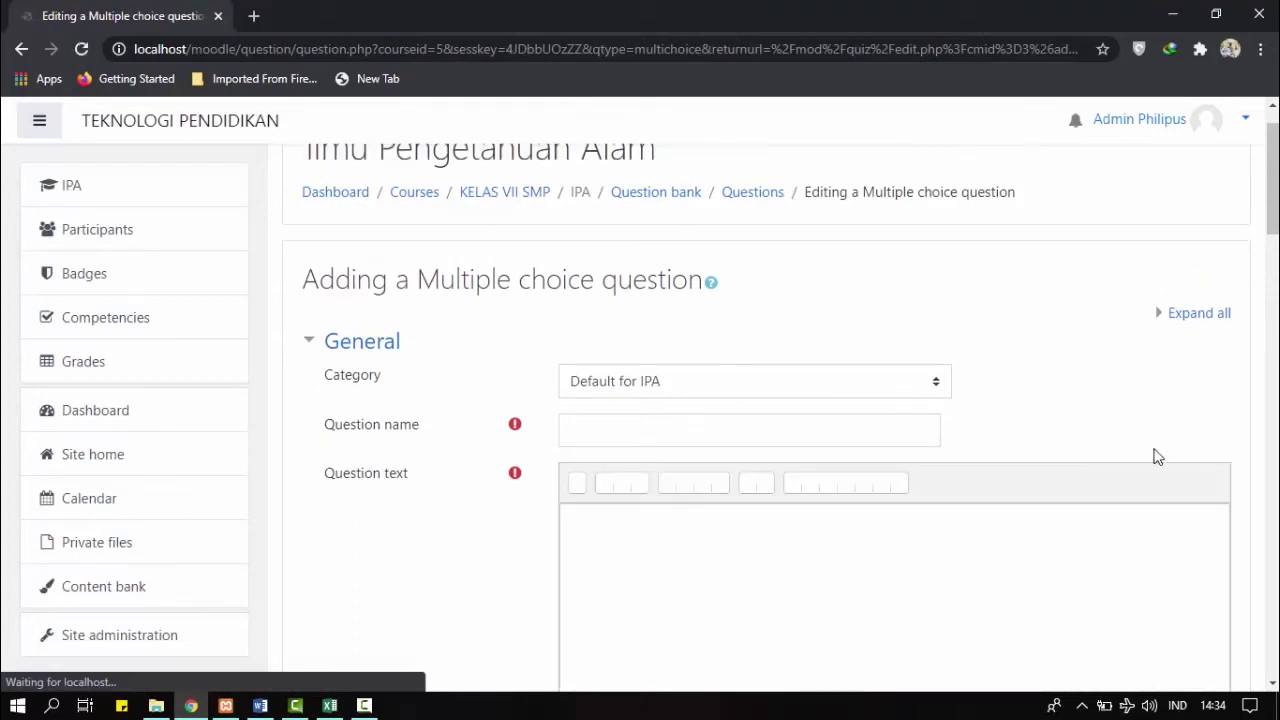
{"action": "scroll", "coordinate": [1158, 470], "scroll_direction": "down", "scroll_amount": 1}
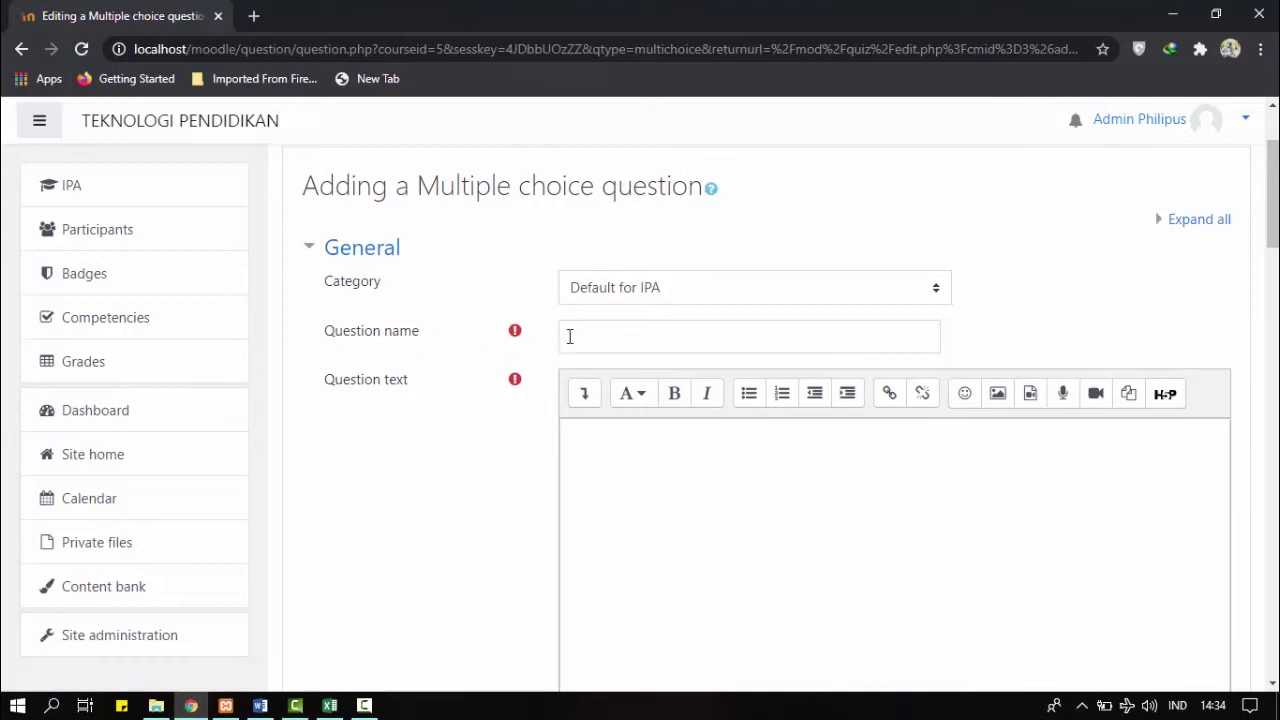
{"action": "left_click", "coordinate": [646, 338]}
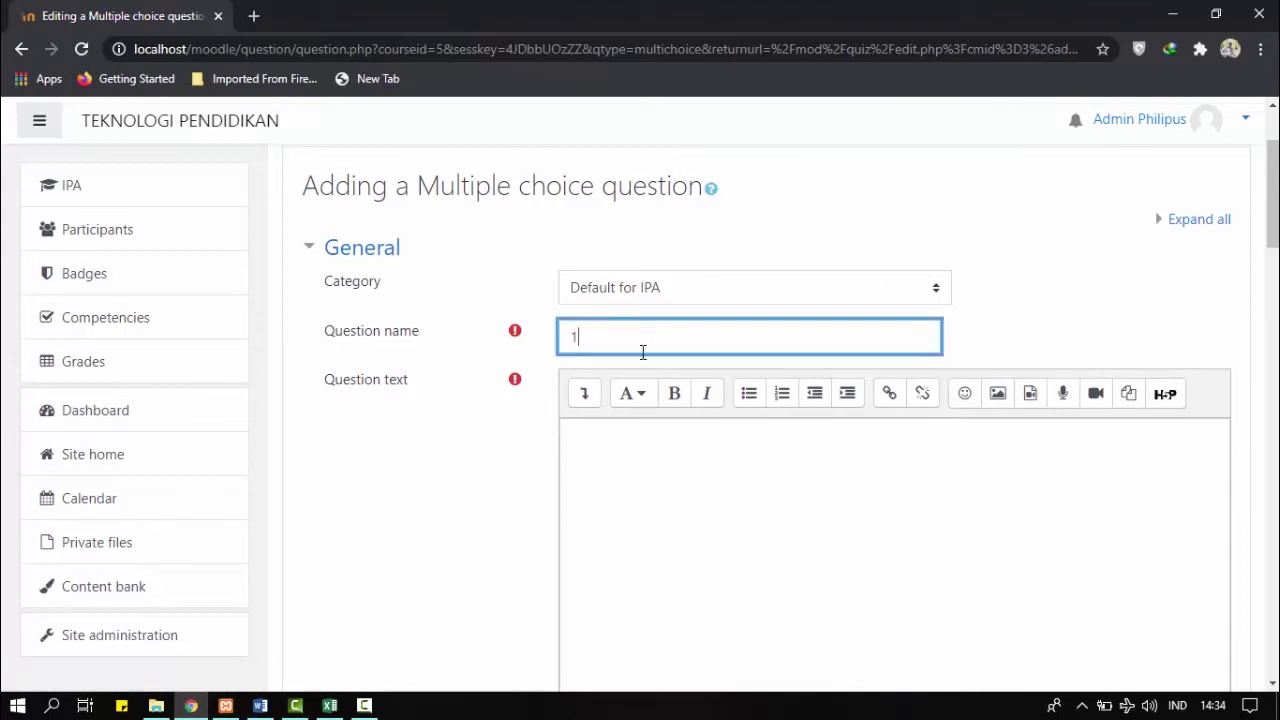
Copy the first question, starting "Kumpulan benda-benda langit dengan Matahari", from the Word document into the Moodle question text
{"action": "scroll", "coordinate": [635, 420], "scroll_direction": "down", "scroll_amount": 2}
{"action": "scroll", "coordinate": [617, 357], "scroll_direction": "up", "scroll_amount": 1}
{"action": "left_click", "coordinate": [619, 357]}
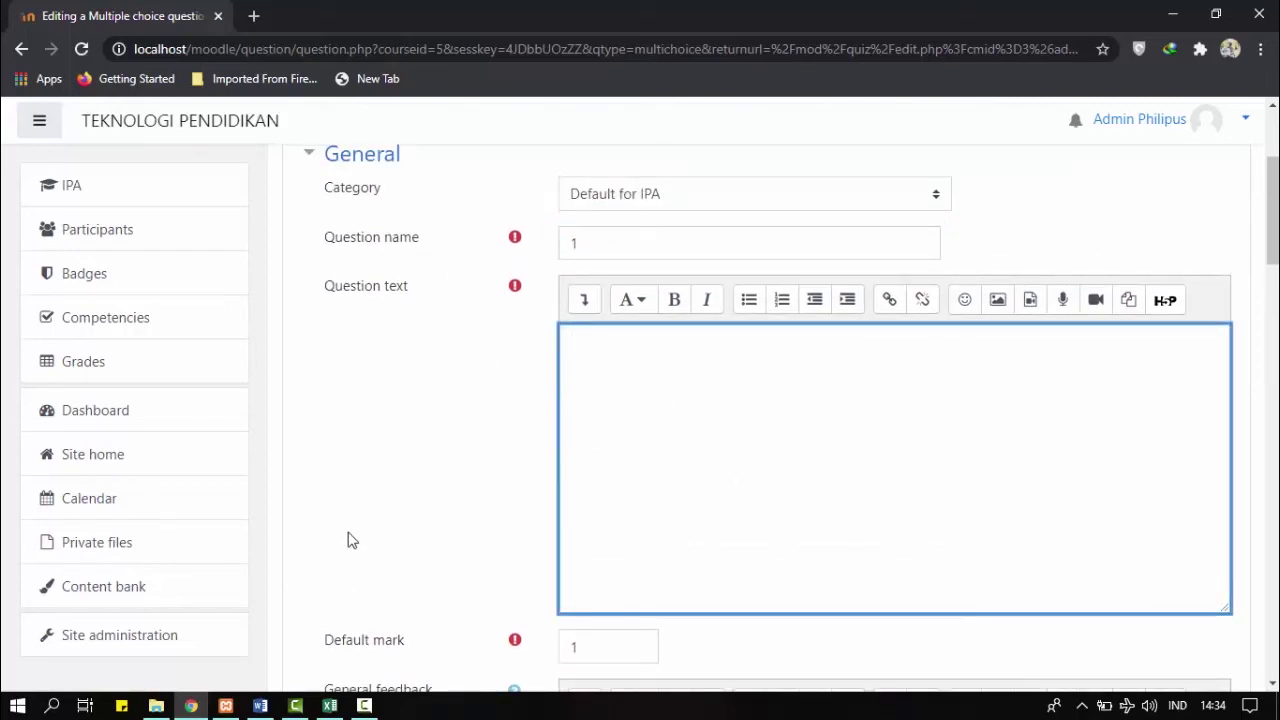
{"action": "left_click", "coordinate": [259, 706]}
{"action": "scroll", "coordinate": [686, 523], "scroll_direction": "up", "scroll_amount": 5}
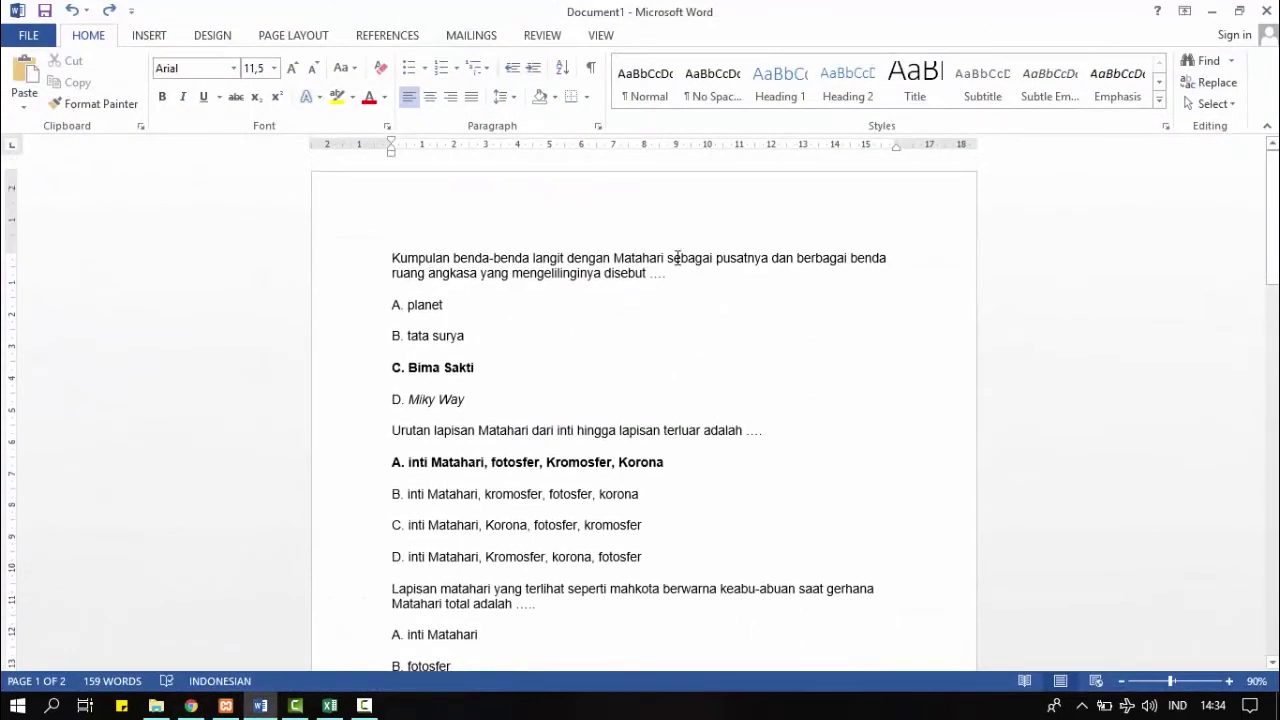
{"action": "left_click_drag", "start_coordinate": [710, 278], "coordinate": [383, 254]}
{"action": "key", "text": "ctrl+c"}
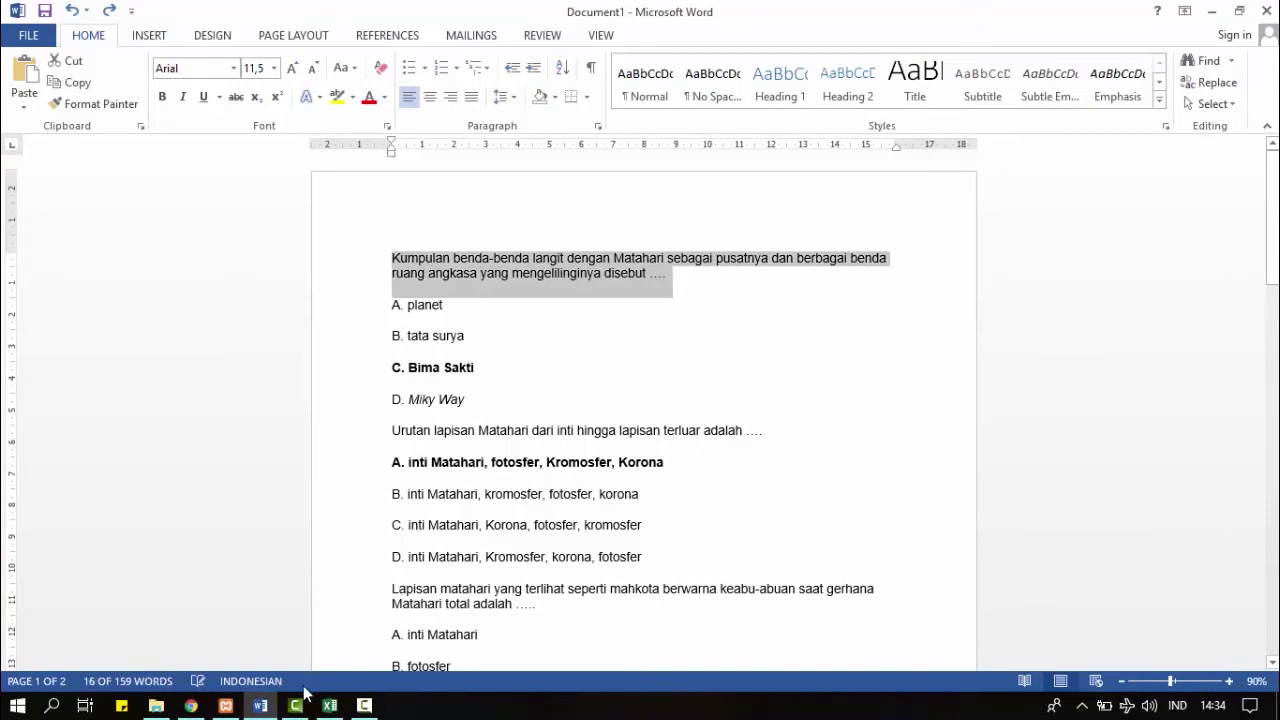
{"action": "left_click", "coordinate": [191, 706]}
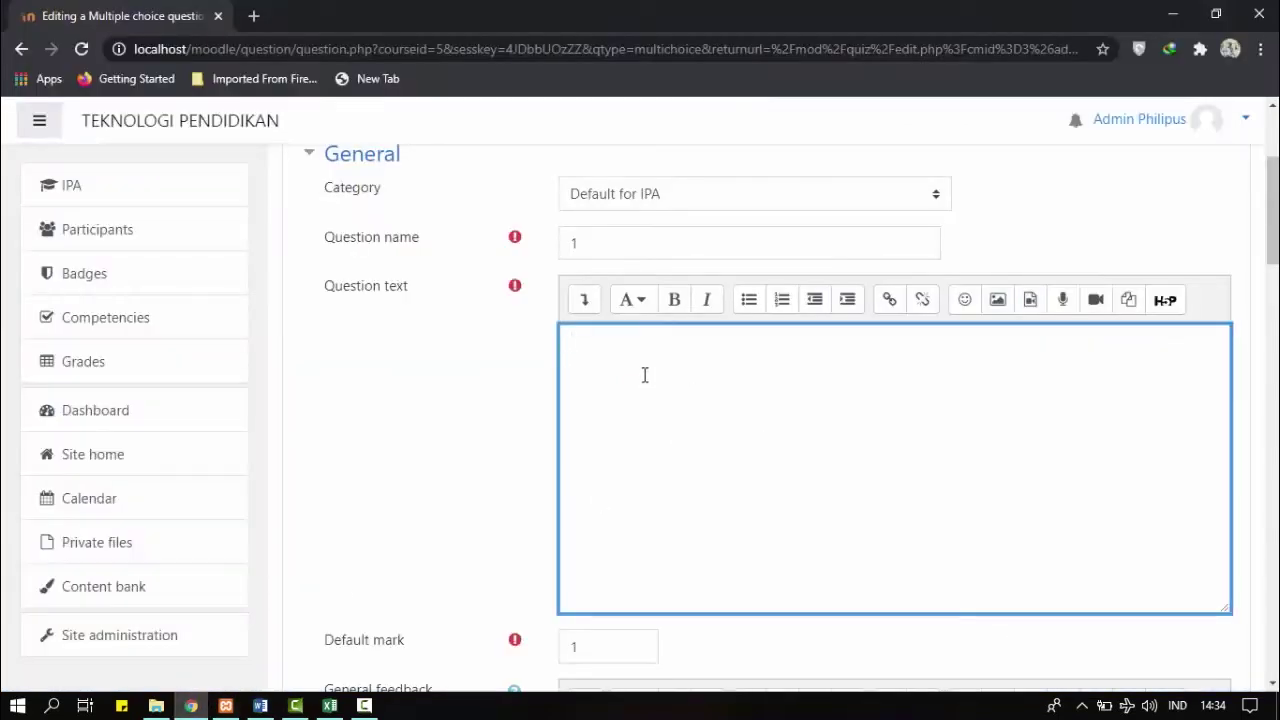
{"action": "key", "text": "ctrl+v"}
{"action": "left_click", "coordinate": [454, 372]}
Look through the question's default mark, feedback, numbering and shuffle options and its answer choice fields
{"action": "scroll", "coordinate": [451, 391], "scroll_direction": "down", "scroll_amount": 2}
{"action": "scroll", "coordinate": [451, 394], "scroll_direction": "down", "scroll_amount": 6}
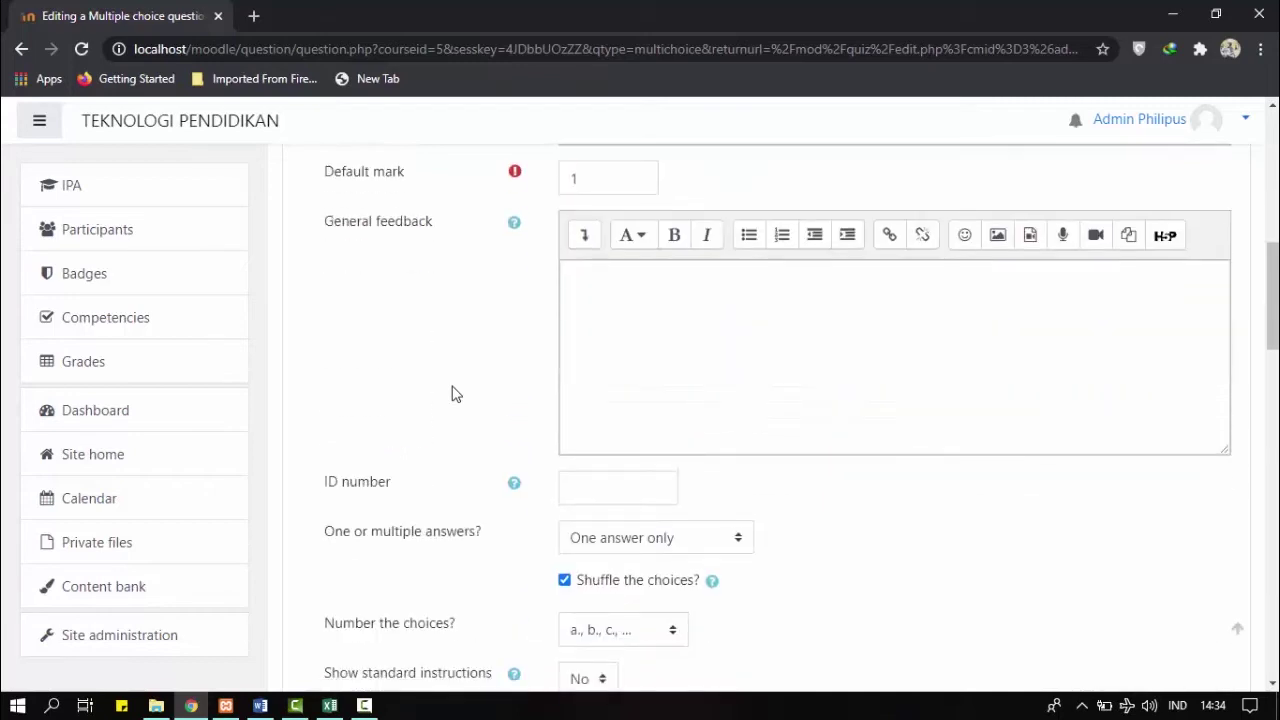
{"action": "scroll", "coordinate": [478, 430], "scroll_direction": "down", "scroll_amount": 1}
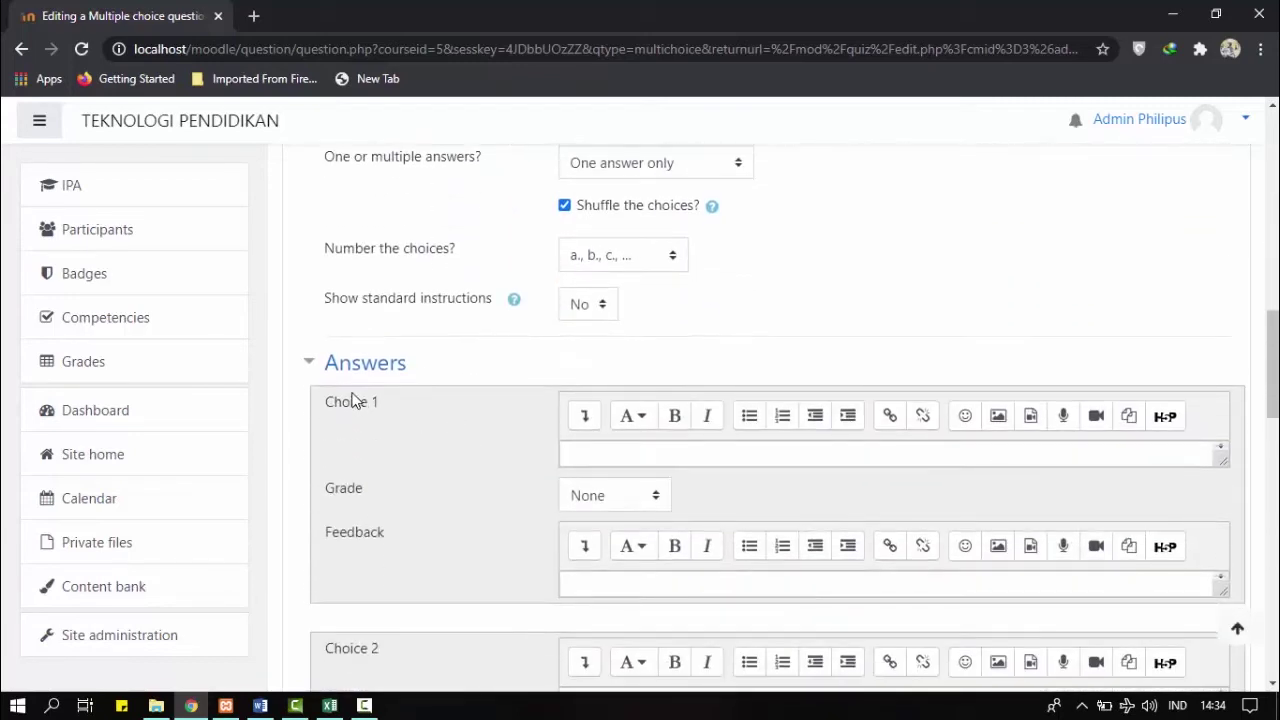
{"action": "scroll", "coordinate": [479, 418], "scroll_direction": "down", "scroll_amount": 1}
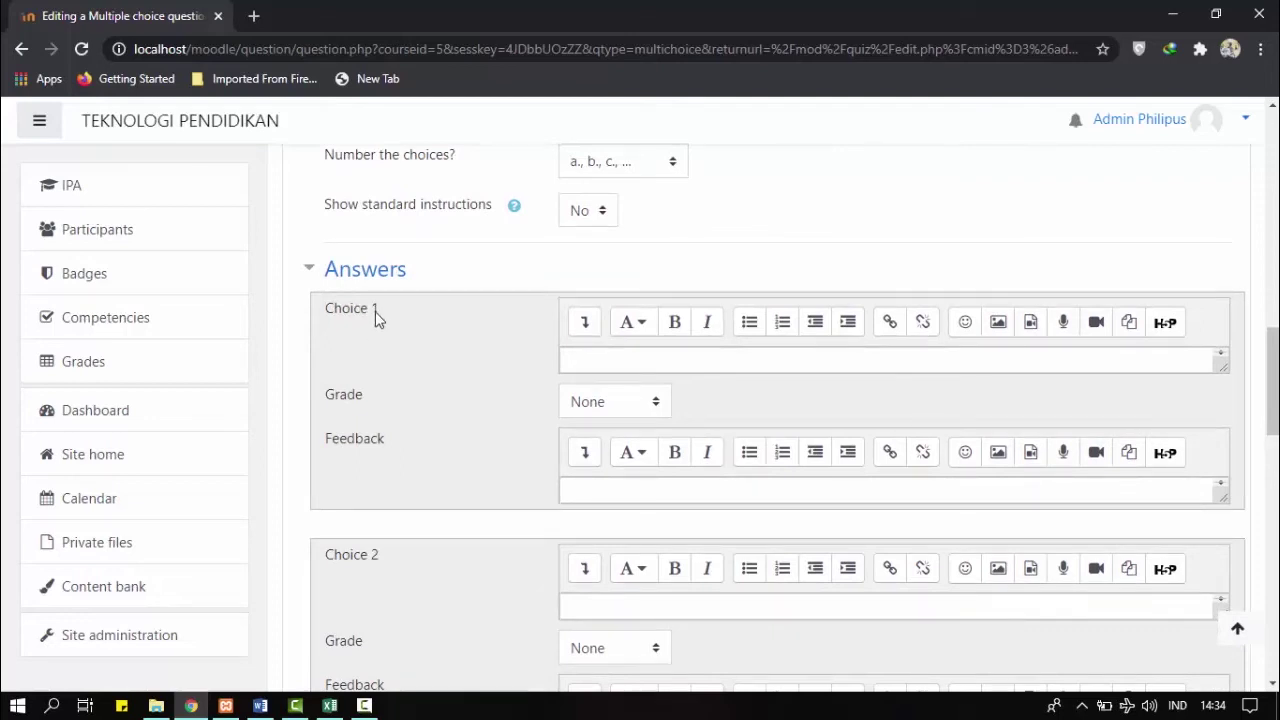
{"action": "scroll", "coordinate": [377, 455], "scroll_direction": "down", "scroll_amount": 3}
{"action": "scroll", "coordinate": [403, 457], "scroll_direction": "down", "scroll_amount": 3}
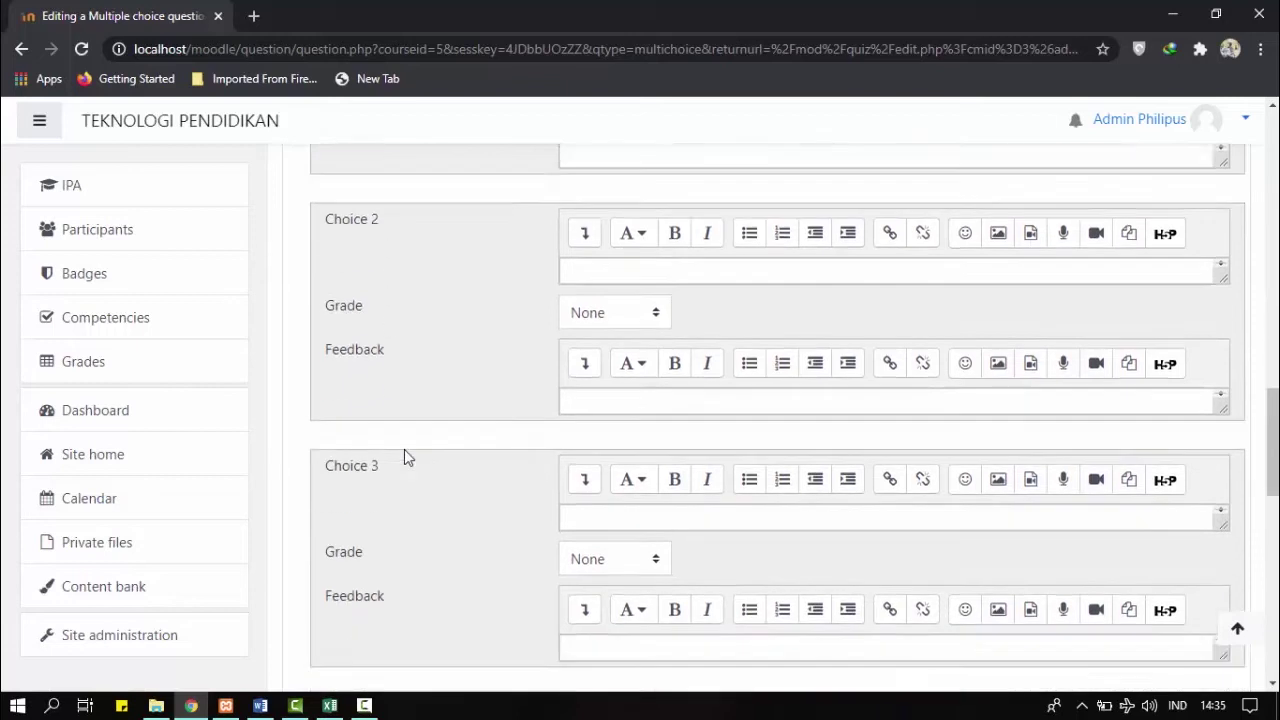
{"action": "scroll", "coordinate": [540, 505], "scroll_direction": "up", "scroll_amount": 5}
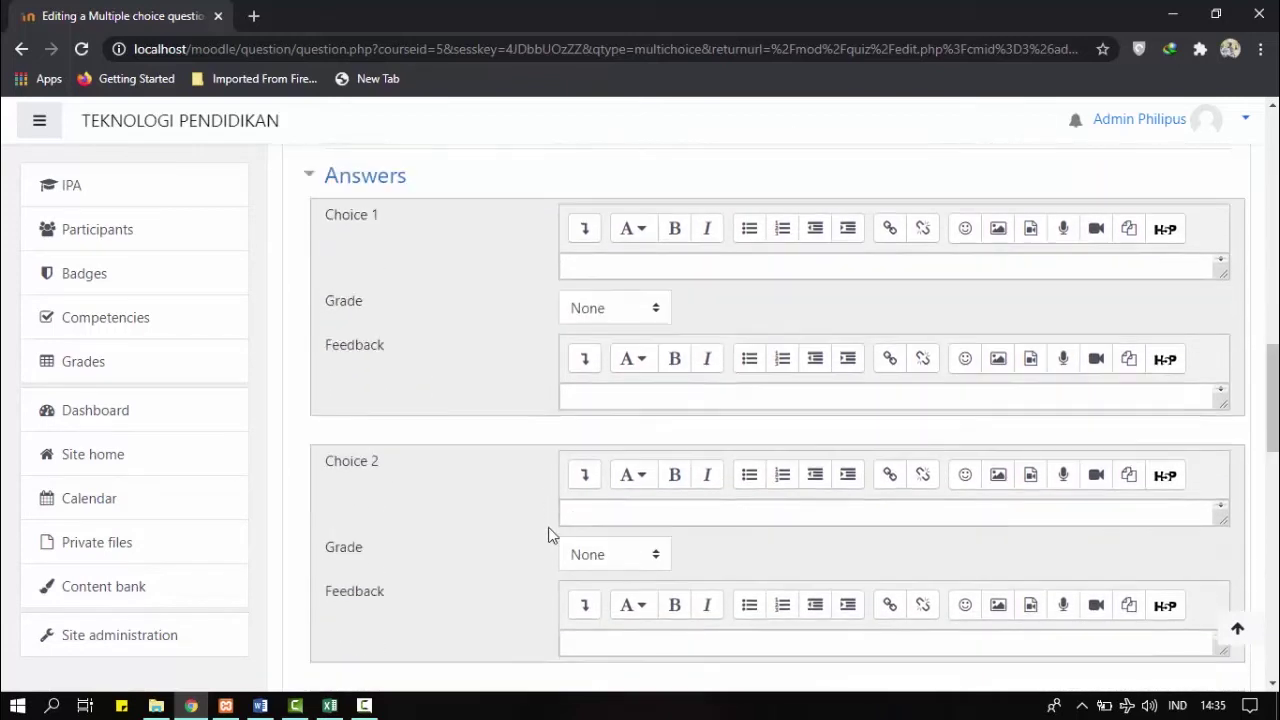
{"action": "scroll", "coordinate": [550, 530], "scroll_direction": "down", "scroll_amount": 8}
{"action": "scroll", "coordinate": [548, 535], "scroll_direction": "up", "scroll_amount": 8}
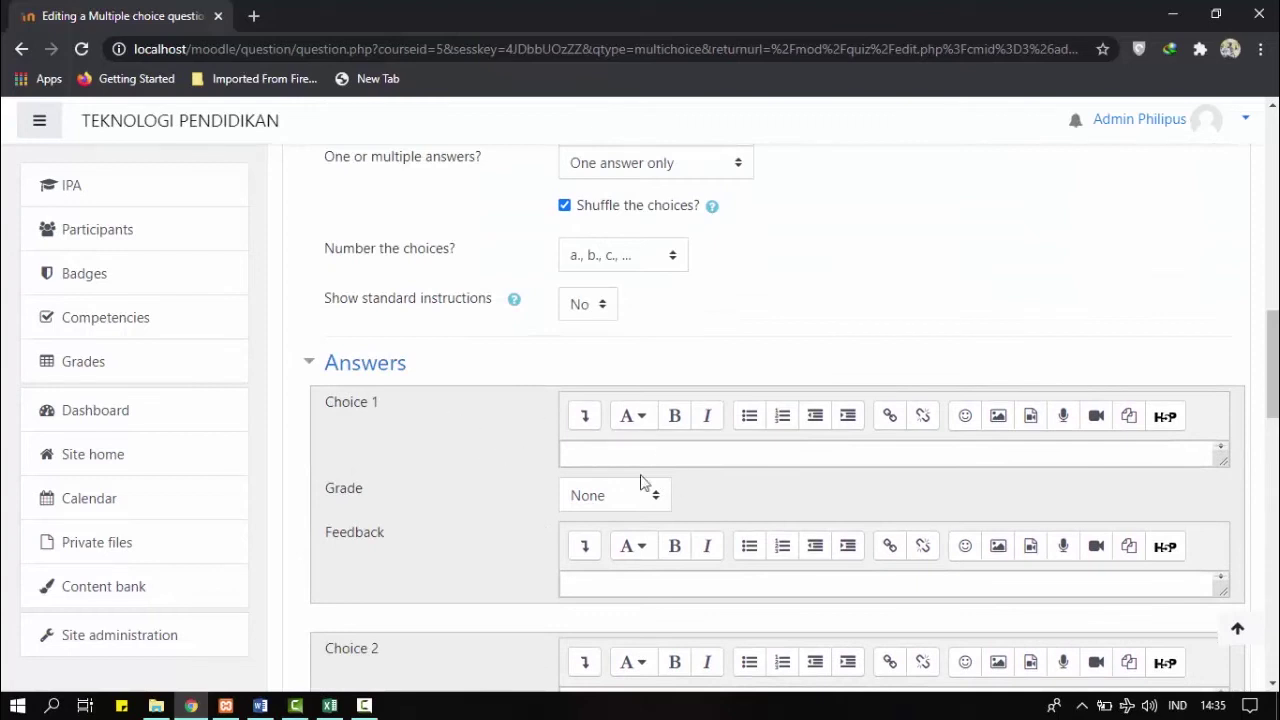
Copy the answer "planet" from the Word document into Choice 1 of the Moodle question
{"action": "left_click", "coordinate": [260, 705]}
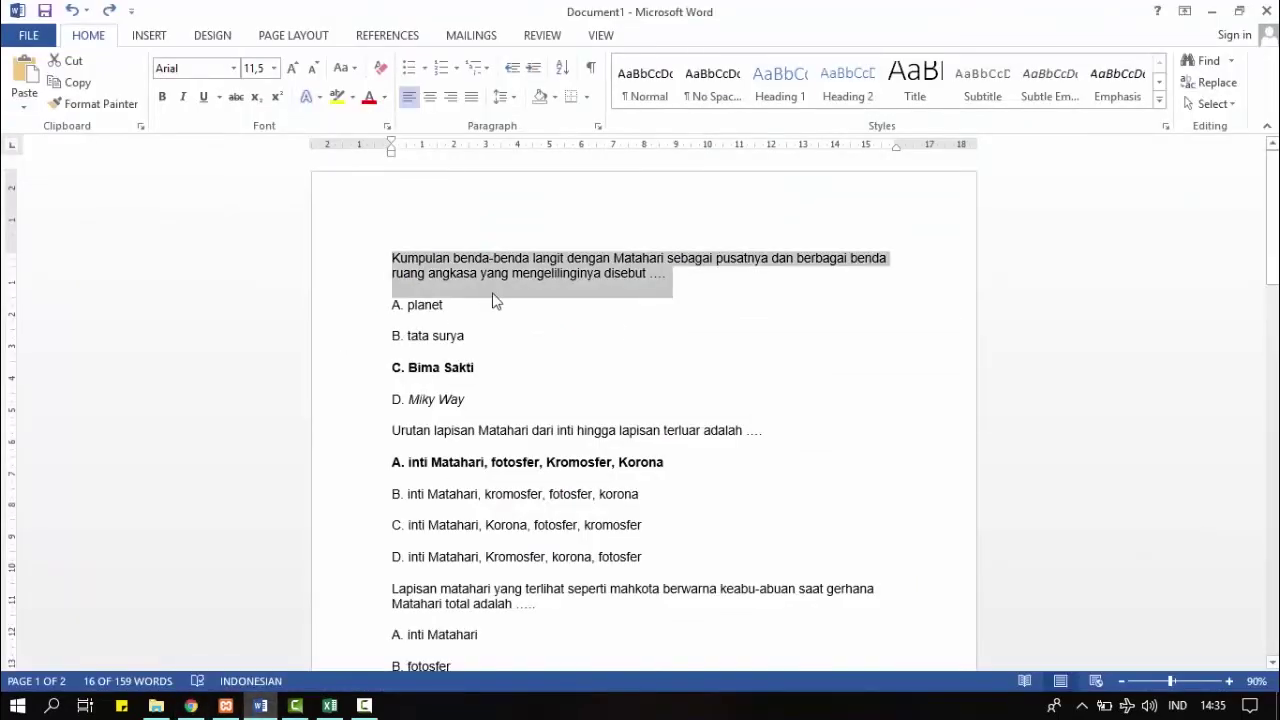
{"action": "left_click", "coordinate": [494, 295]}
{"action": "left_click_drag", "start_coordinate": [458, 307], "coordinate": [406, 306]}
{"action": "key", "text": "ctrl+c"}
{"action": "left_click", "coordinate": [190, 705]}
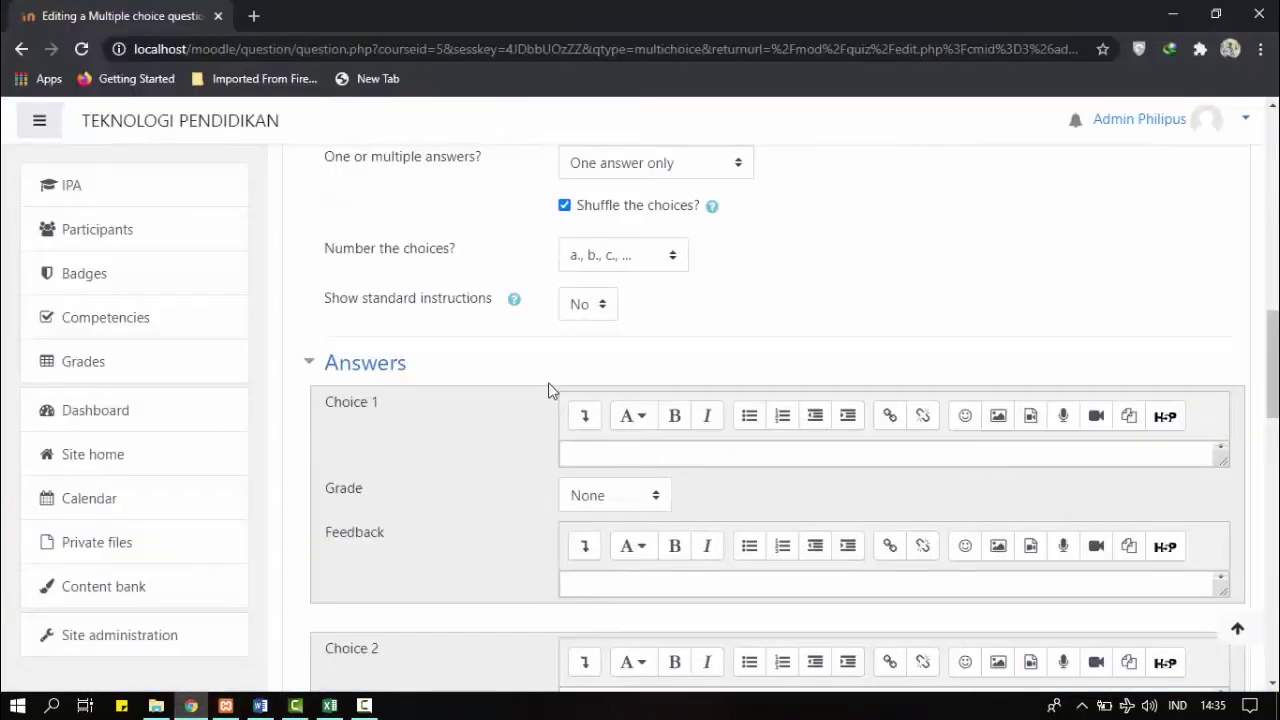
{"action": "left_click", "coordinate": [604, 452]}
{"action": "key", "text": "ctrl+v"}
{"action": "key", "text": "Return"}
{"action": "key", "text": "BackSpace"}
{"action": "left_click", "coordinate": [395, 466]}
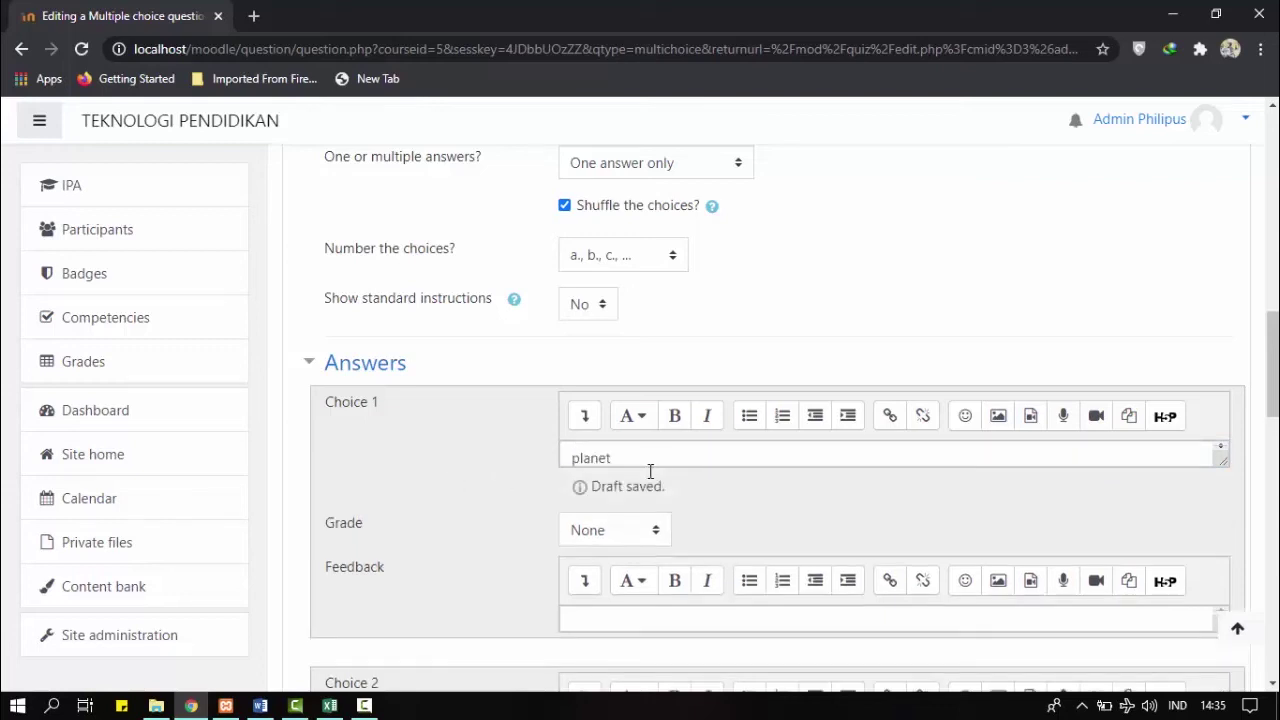
Review the available grade percentages for Choice 1, leaving its grade at None
{"action": "scroll", "coordinate": [465, 505], "scroll_direction": "down", "scroll_amount": 1}
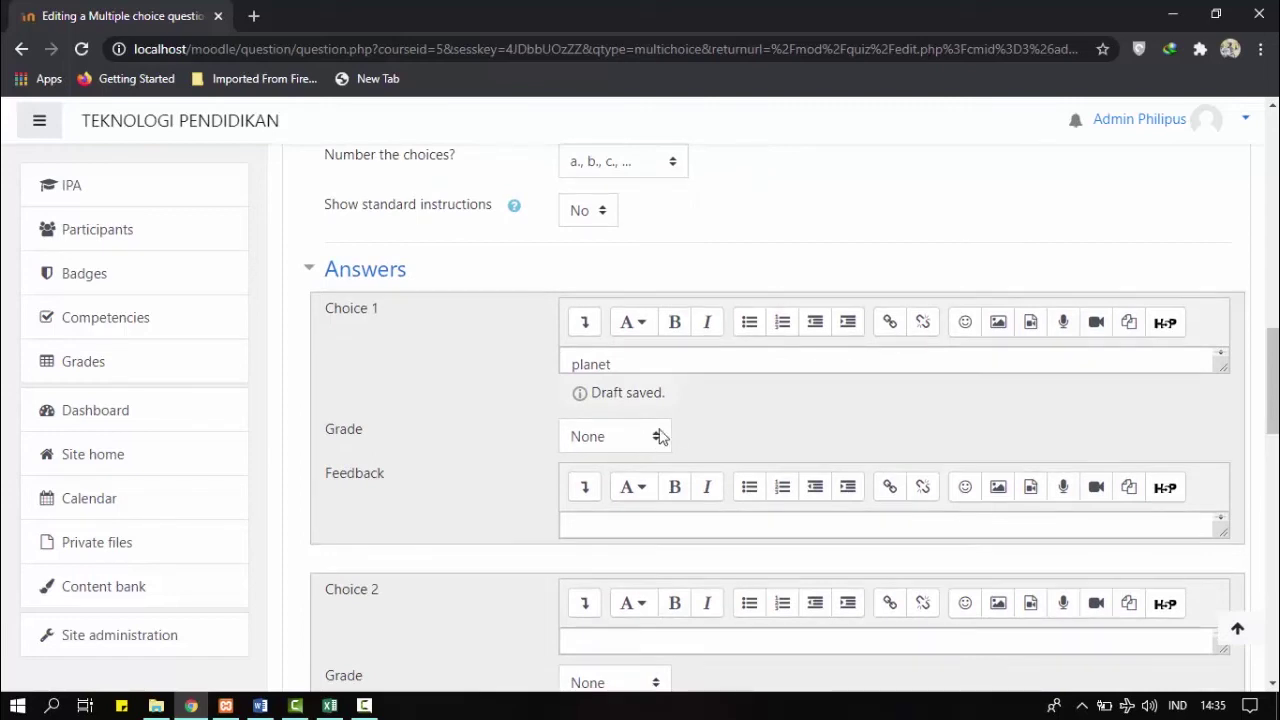
{"action": "left_click", "coordinate": [653, 408]}
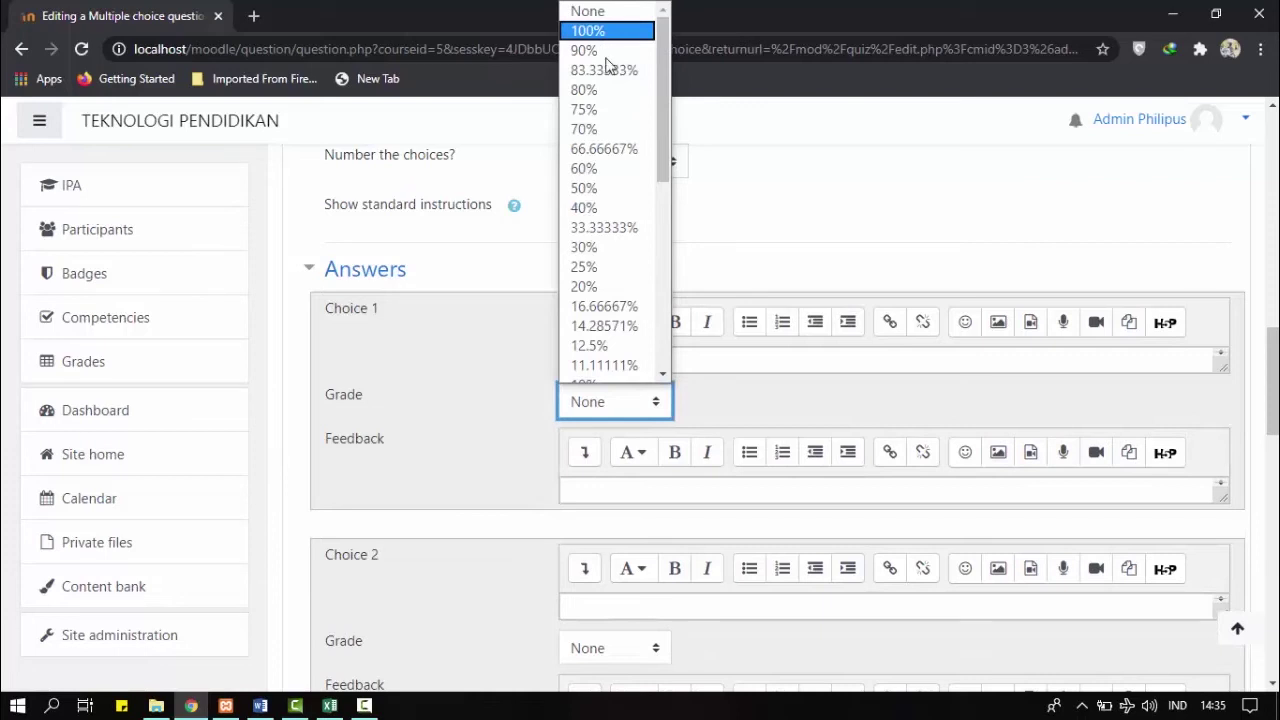
{"action": "left_click", "coordinate": [751, 417]}
{"action": "left_click", "coordinate": [651, 410]}
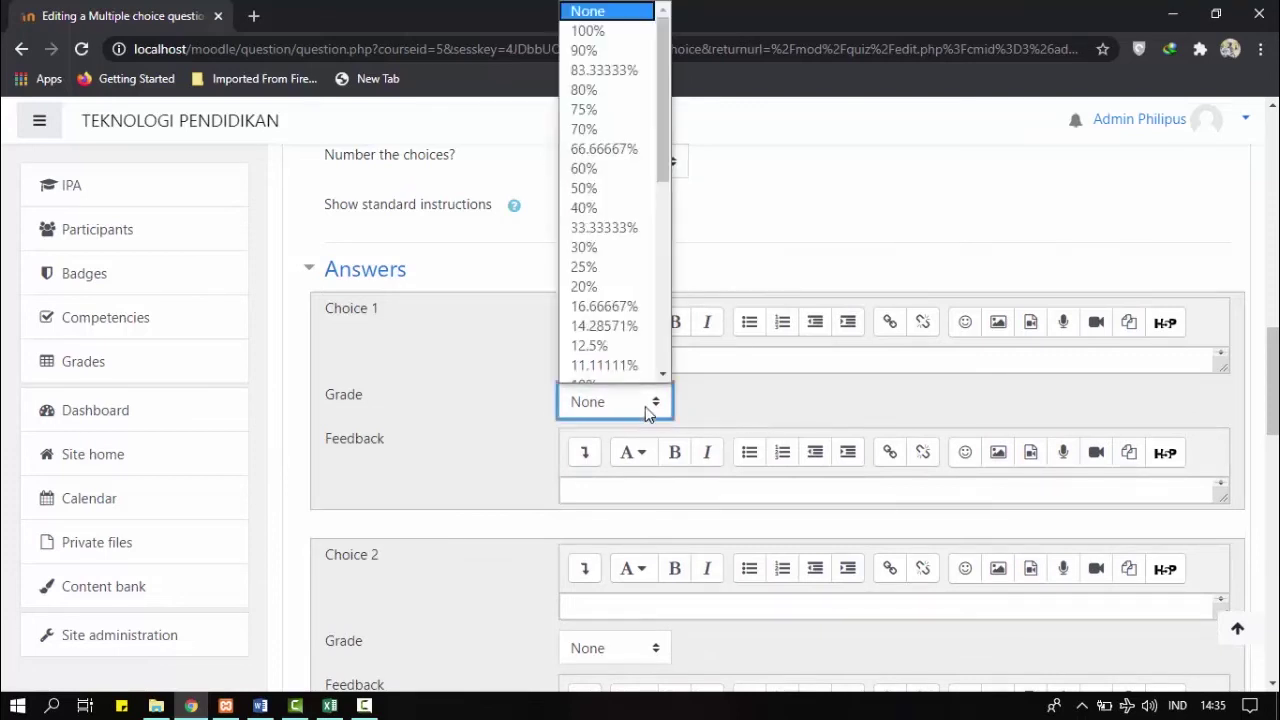
{"action": "left_click", "coordinate": [724, 407]}
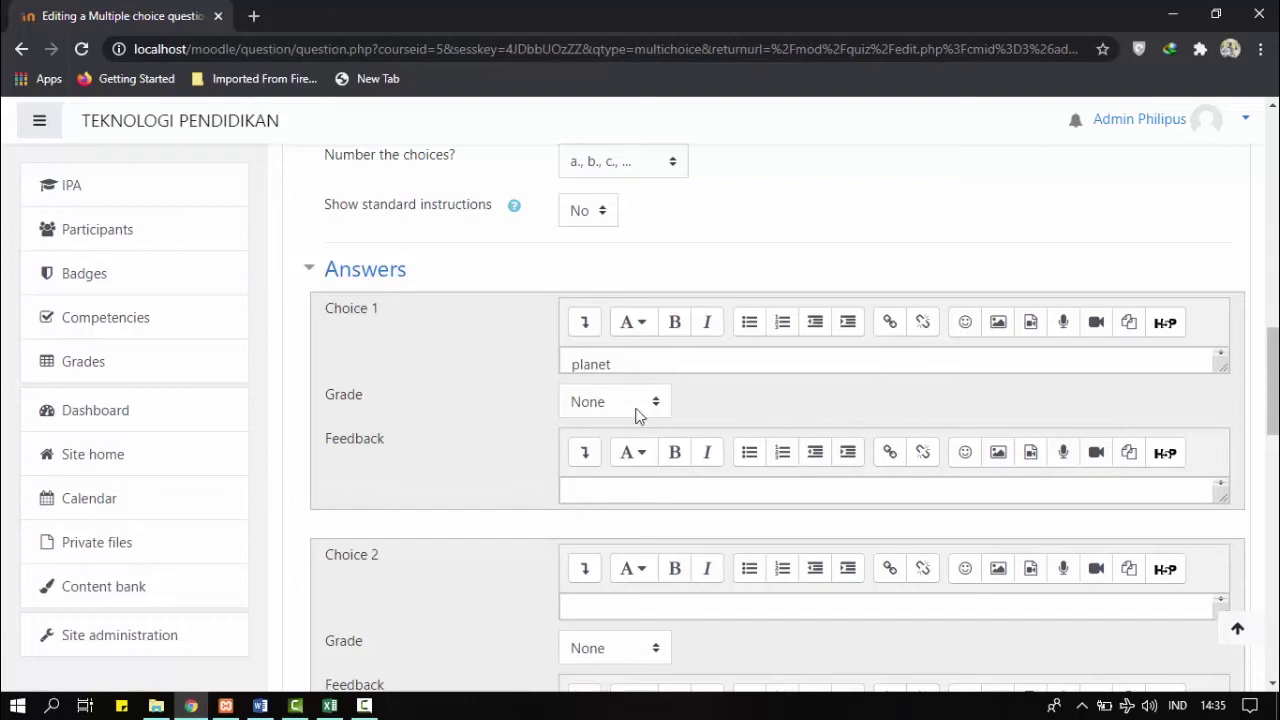
Copy the answer "tata surya" from the Word document into Choice 2 of the Moodle question
{"action": "scroll", "coordinate": [674, 446], "scroll_direction": "down", "scroll_amount": 1}
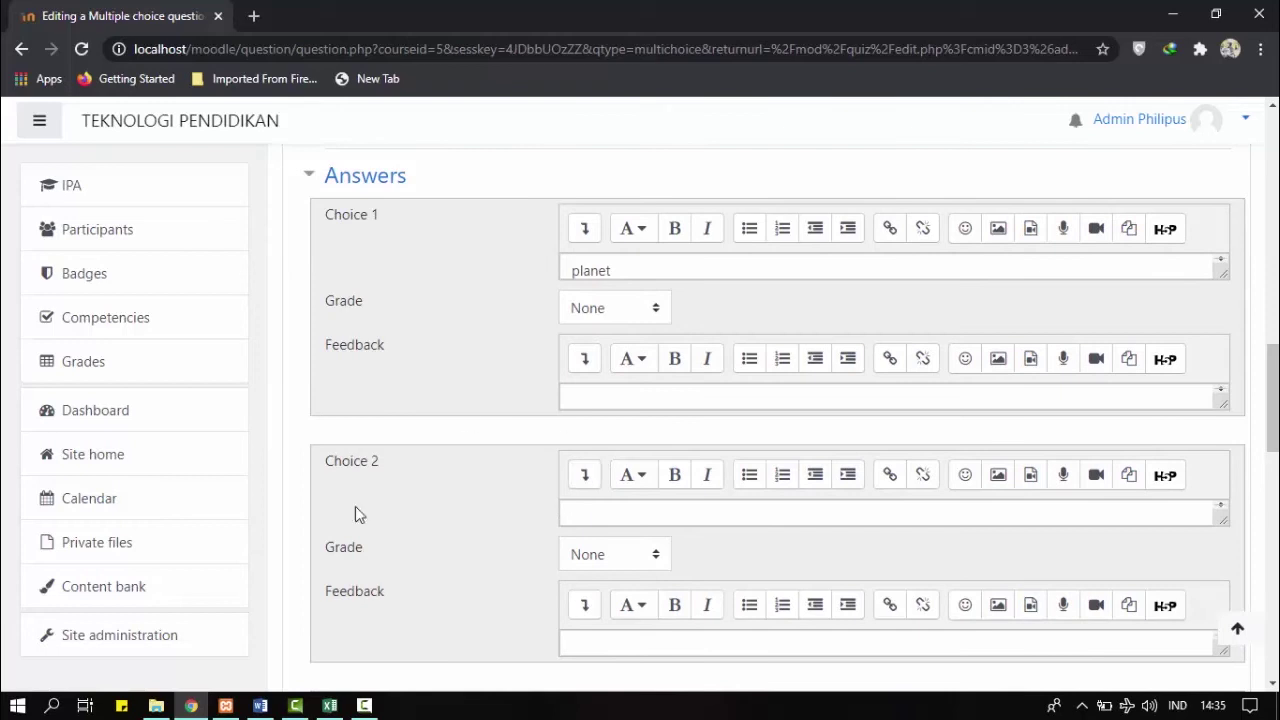
{"action": "scroll", "coordinate": [691, 400], "scroll_direction": "down", "scroll_amount": 1}
{"action": "left_click", "coordinate": [603, 414]}
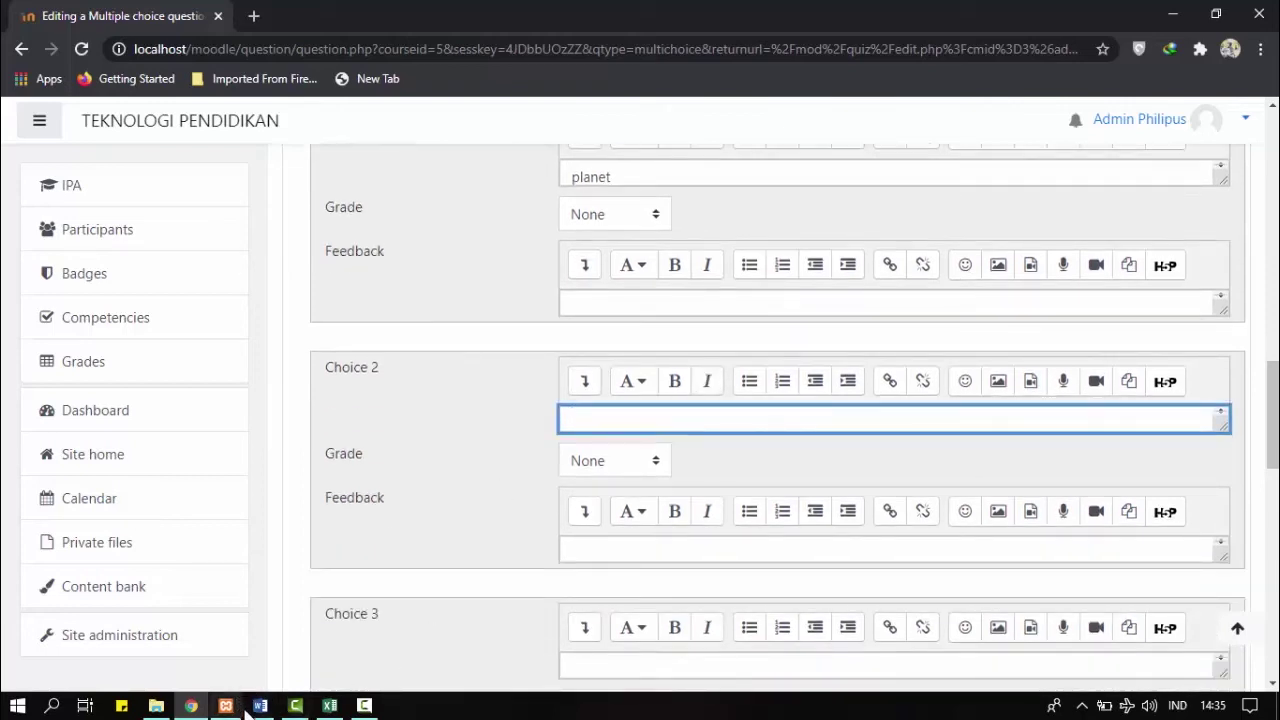
{"action": "left_click", "coordinate": [260, 706]}
{"action": "left_click_drag", "start_coordinate": [474, 346], "coordinate": [412, 333]}
{"action": "key", "text": "ctrl+c"}
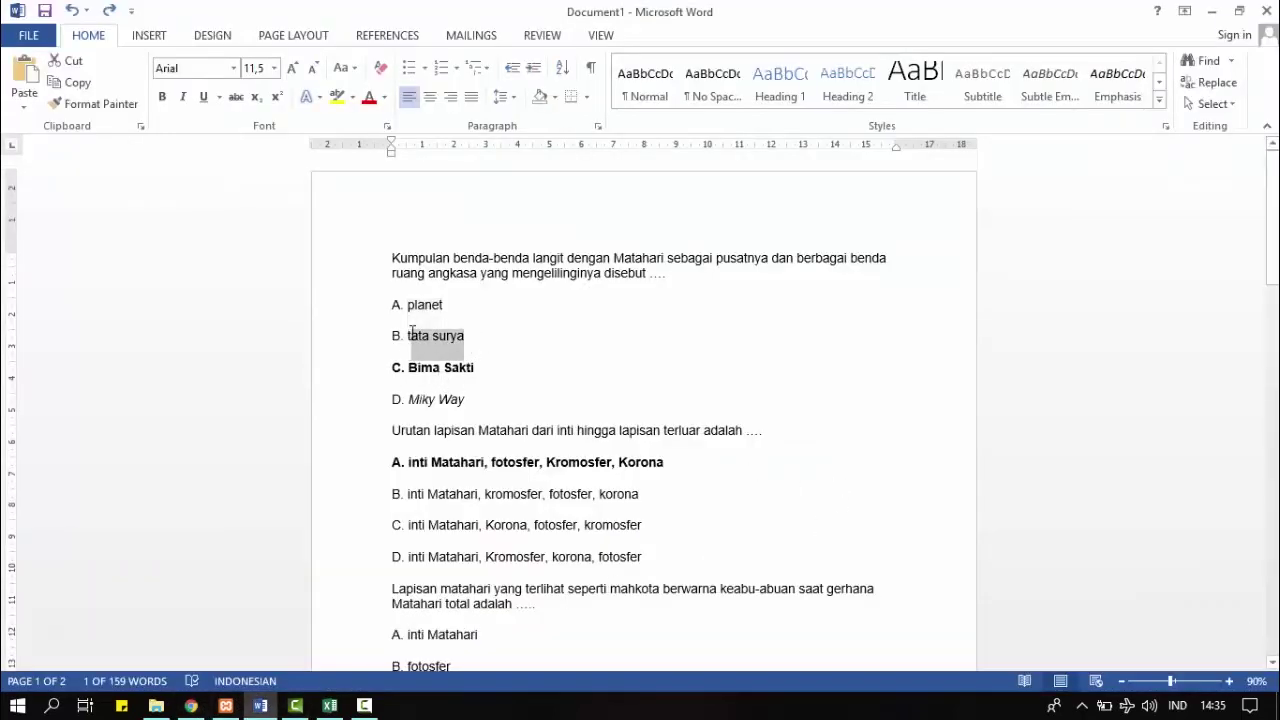
{"action": "left_click", "coordinate": [190, 706]}
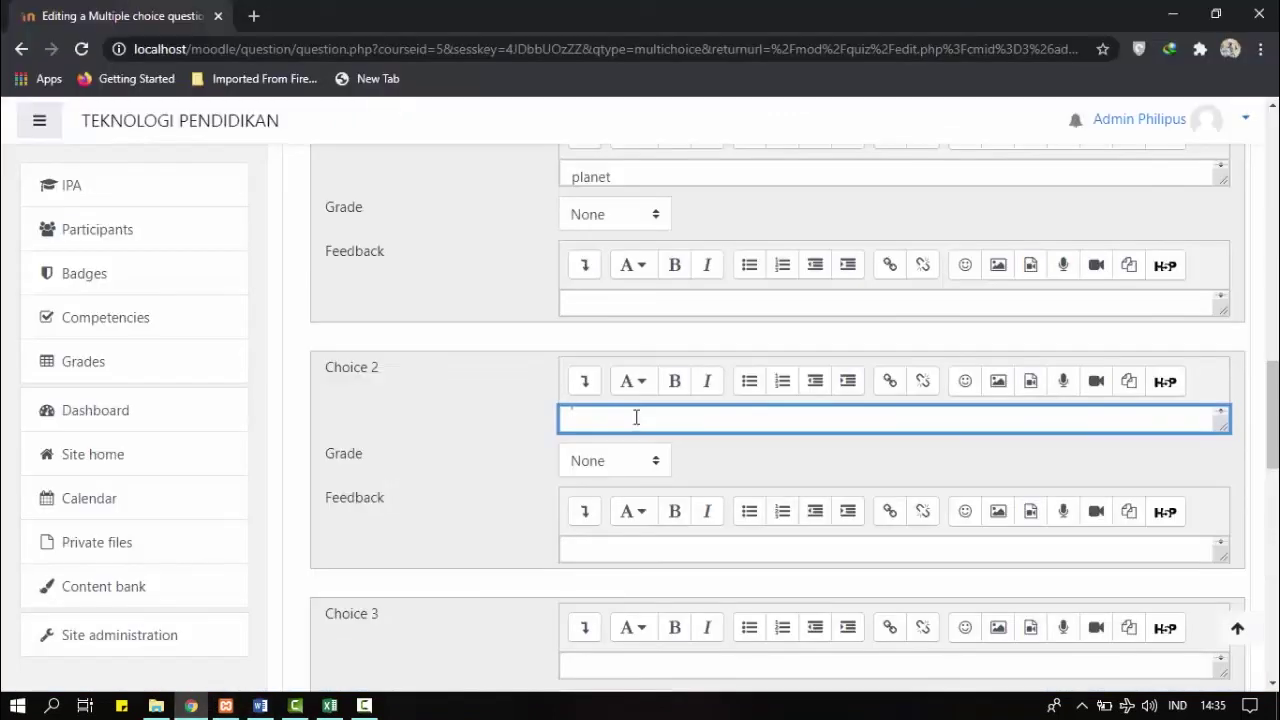
{"action": "key", "text": "ctrl+v"}
{"action": "scroll", "coordinate": [600, 440], "scroll_direction": "down", "scroll_amount": 2}
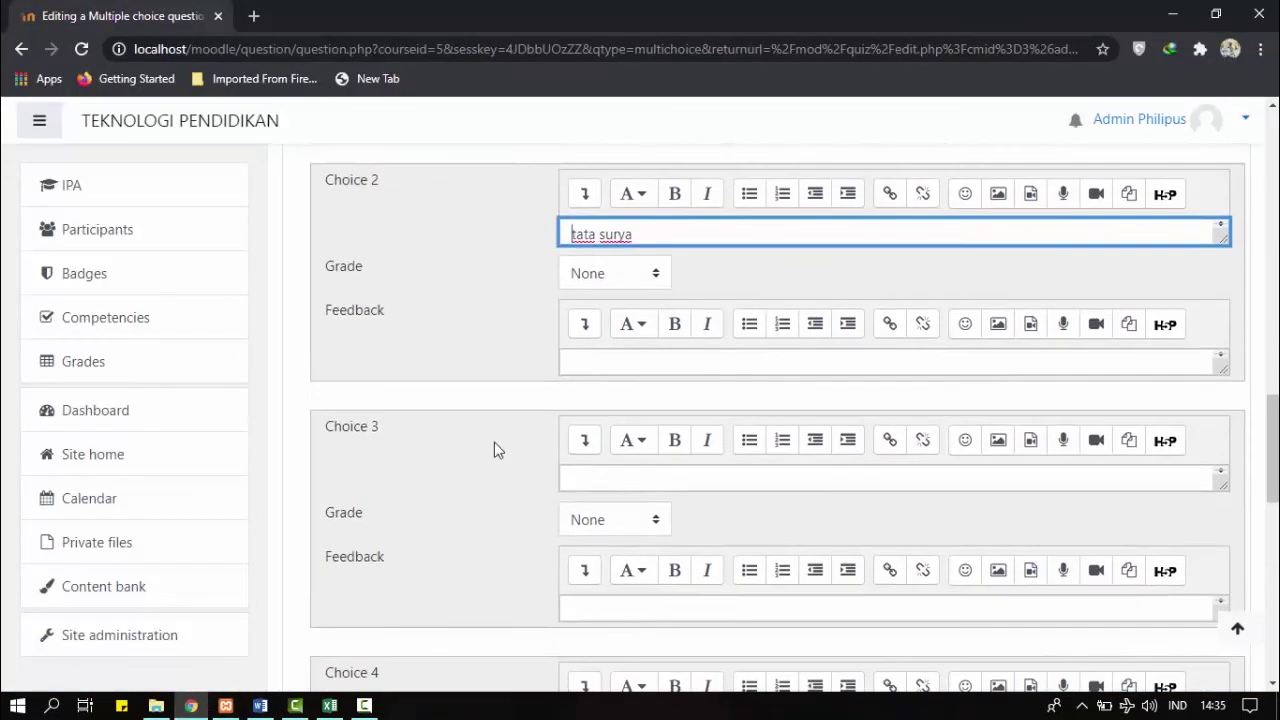
Remove the bold from the answer "Bima Sakti" in the Word document and copy it into Choice 3 of the Moodle question
{"action": "left_click", "coordinate": [571, 476]}
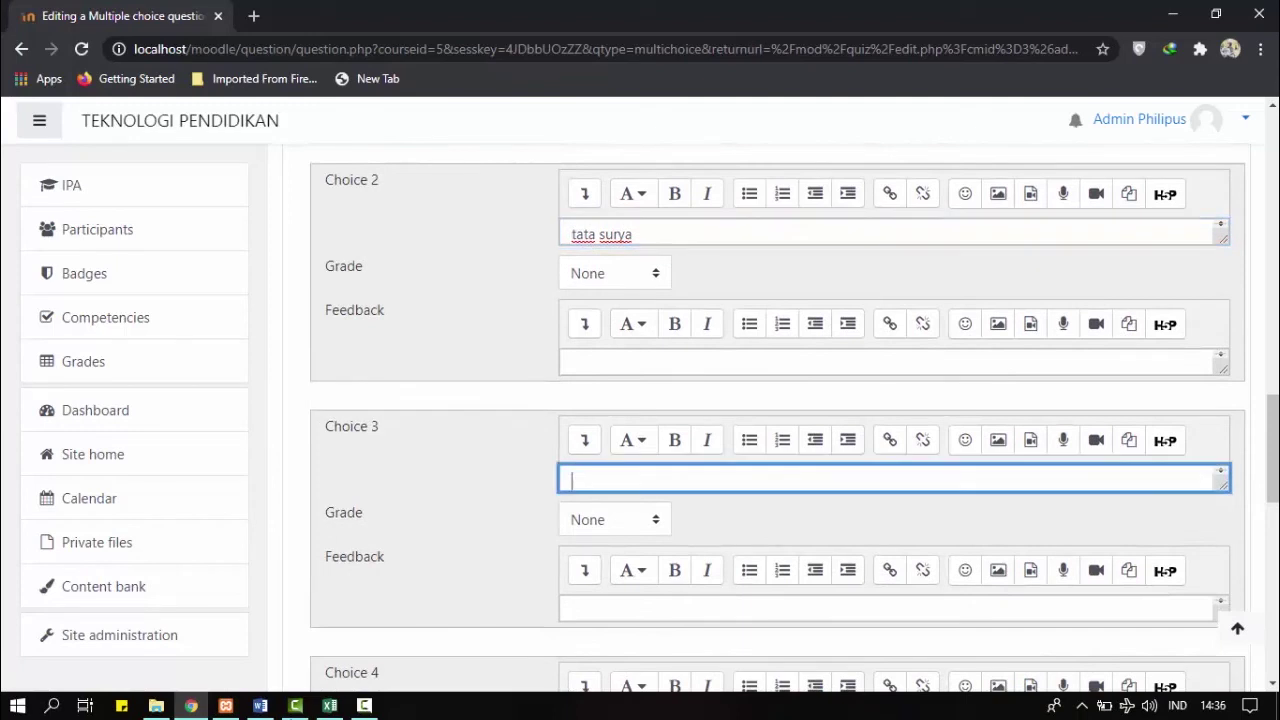
{"action": "left_click", "coordinate": [260, 706]}
{"action": "left_click_drag", "start_coordinate": [481, 364], "coordinate": [409, 368]}
{"action": "key", "text": "ctrl+c"}
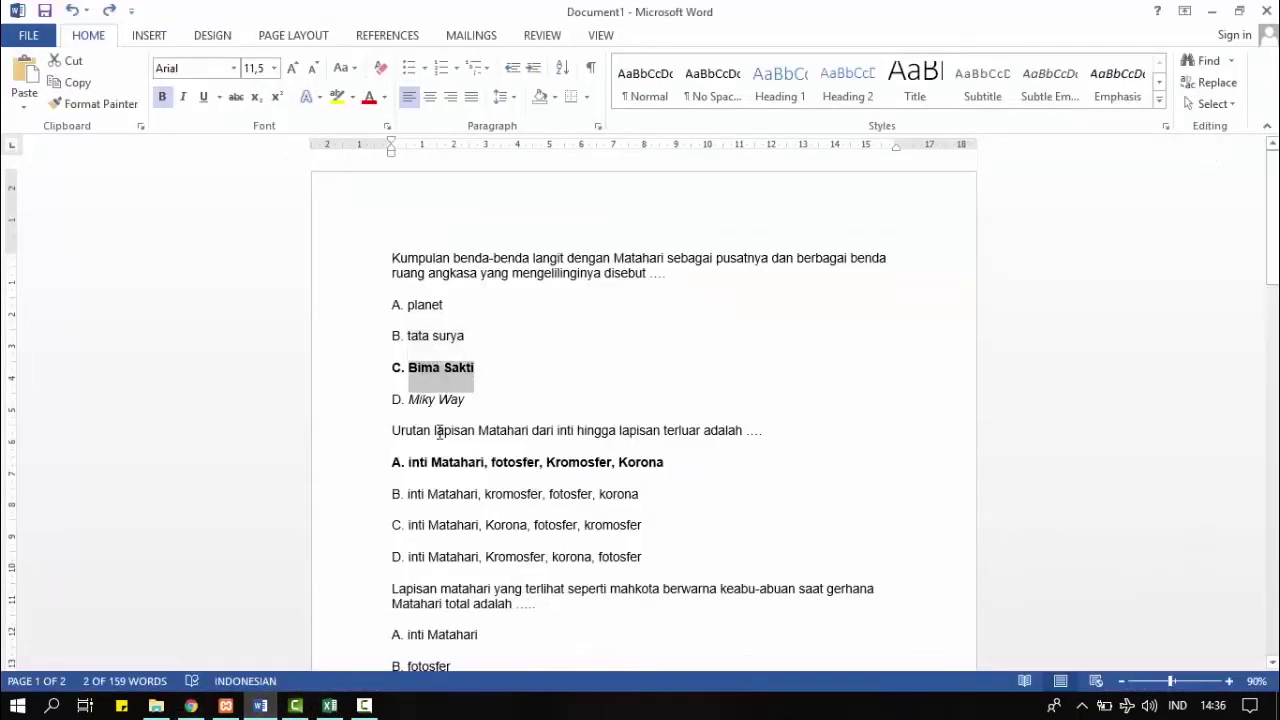
{"action": "key", "text": "ctrl+b"}
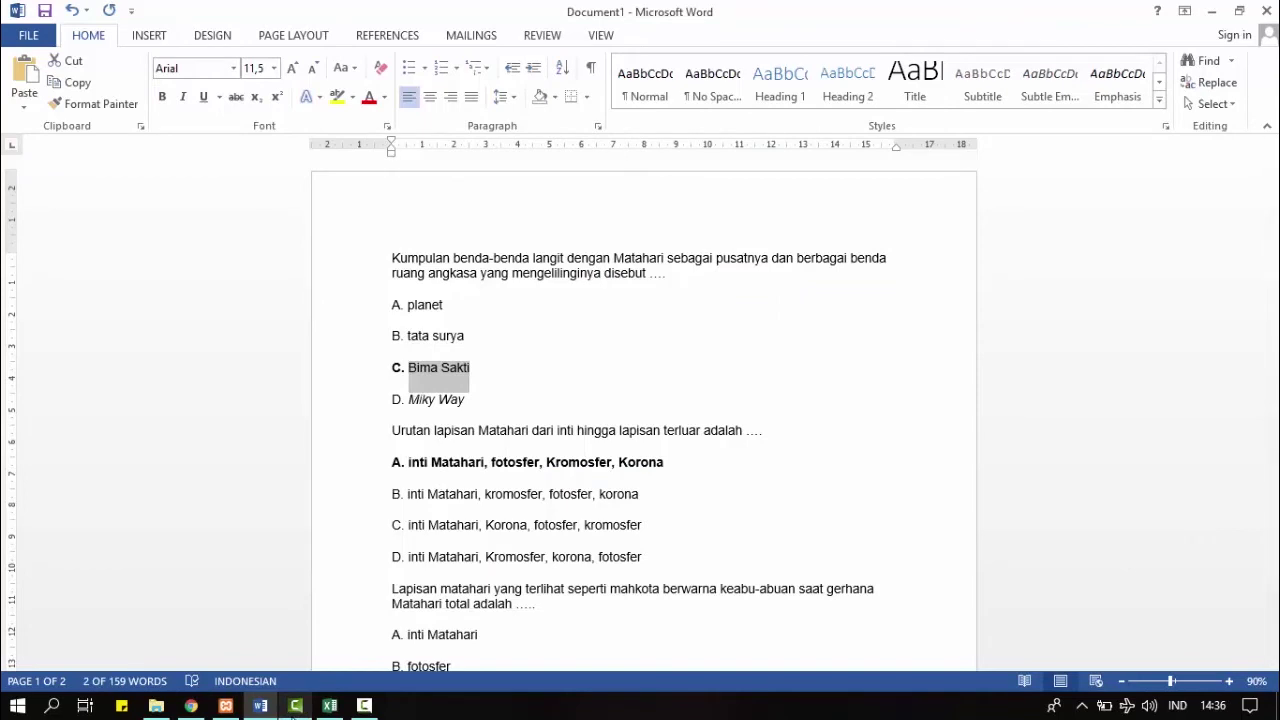
{"action": "left_click", "coordinate": [190, 706]}
{"action": "key", "text": "ctrl+v"}
{"action": "key", "text": "Home"}
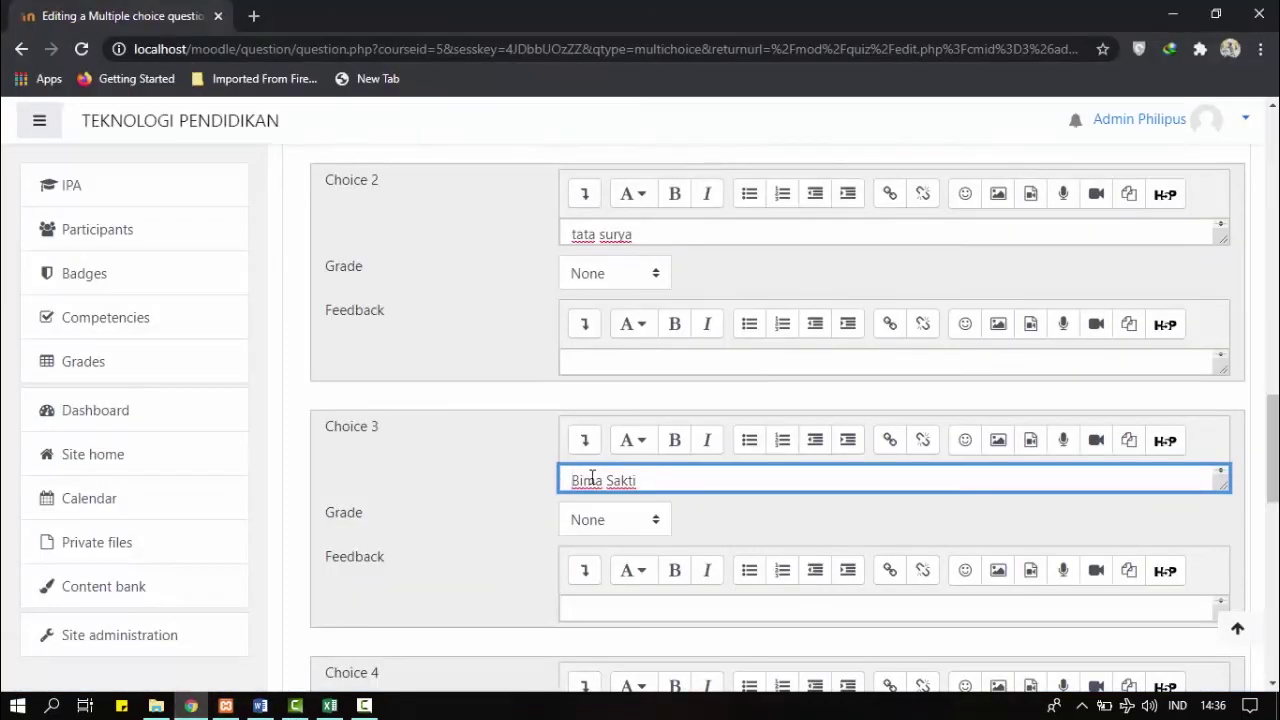
{"action": "left_click", "coordinate": [822, 515]}
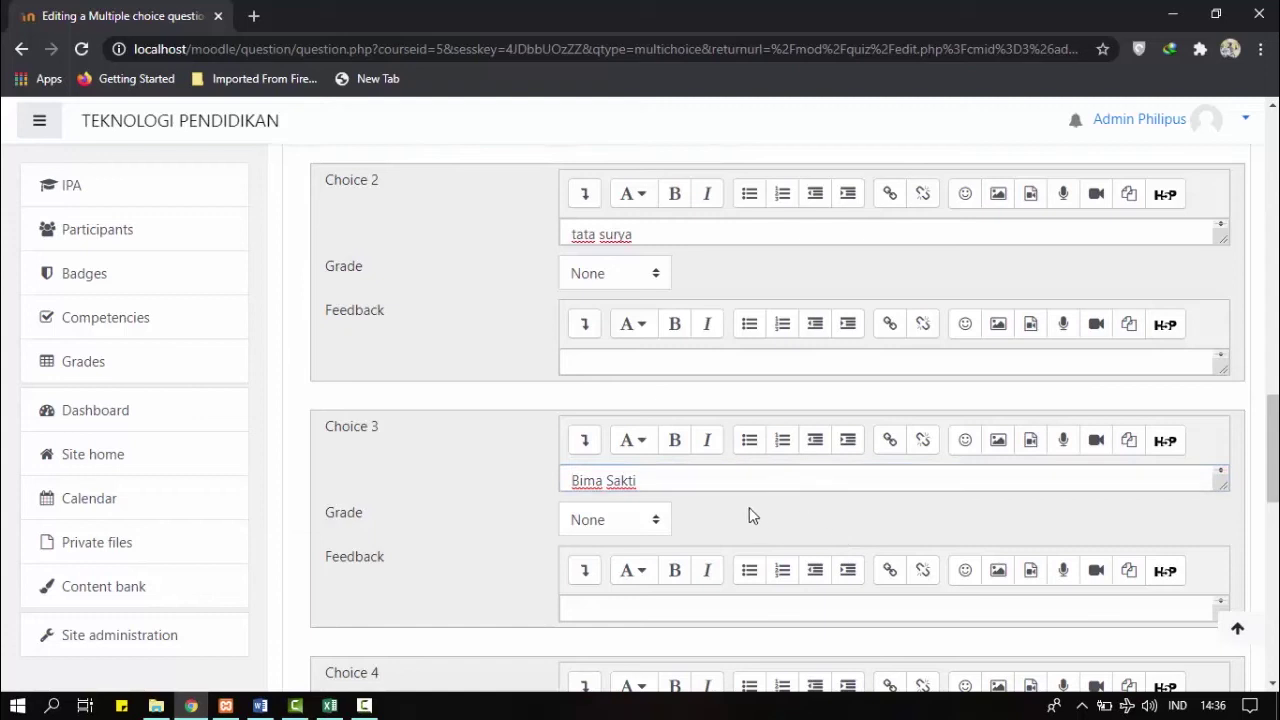
Set the grade of Choice 3 to 100%
{"action": "left_click", "coordinate": [655, 519]}
{"action": "left_click", "coordinate": [588, 135]}
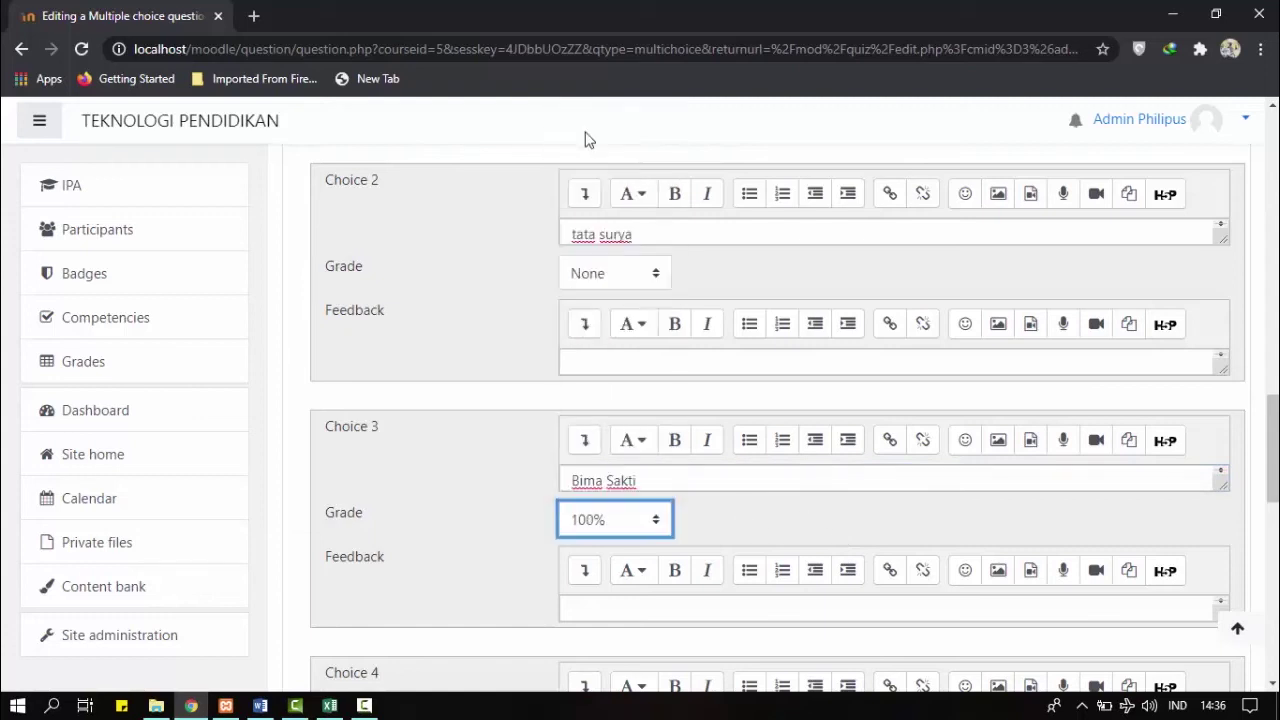
{"action": "left_click", "coordinate": [492, 472]}
Copy the italic answer "Miky Way" from the Word document into Choice 4 of the Moodle question
{"action": "scroll", "coordinate": [488, 468], "scroll_direction": "down", "scroll_amount": 3}
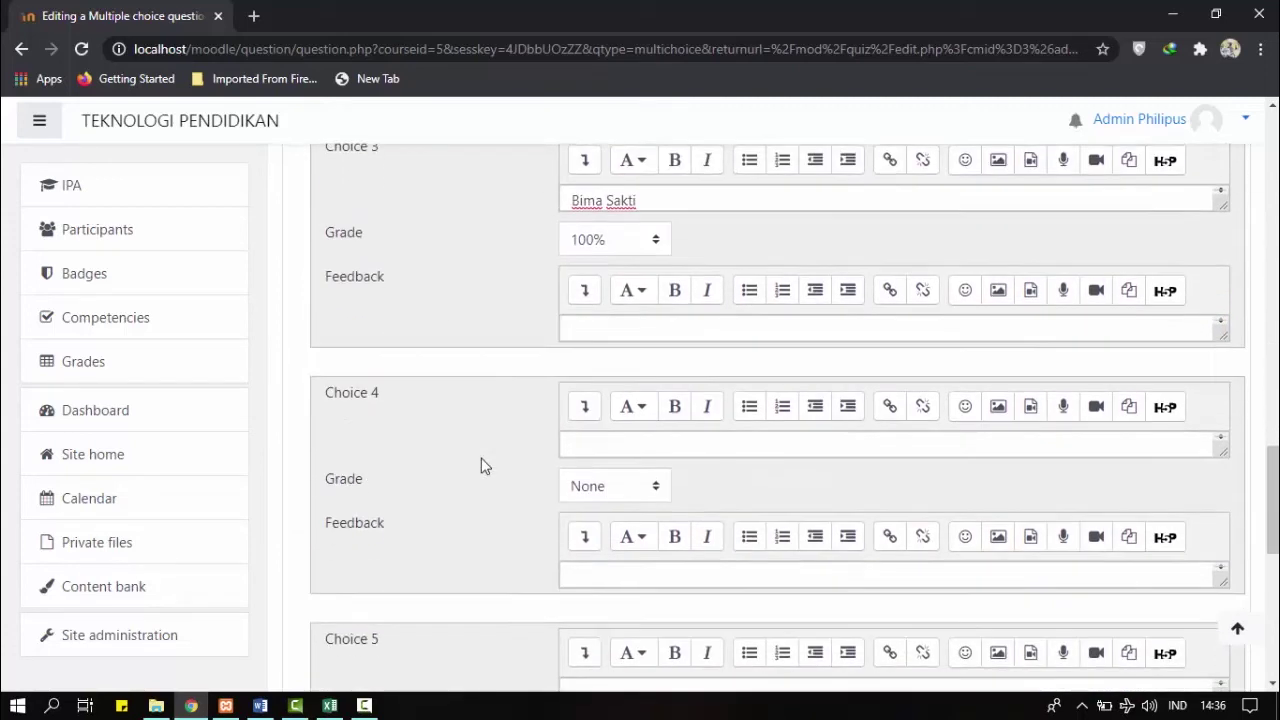
{"action": "left_click", "coordinate": [659, 445]}
{"action": "left_click", "coordinate": [260, 705]}
{"action": "left_click_drag", "start_coordinate": [468, 401], "coordinate": [408, 400]}
{"action": "key", "text": "ctrl+c"}
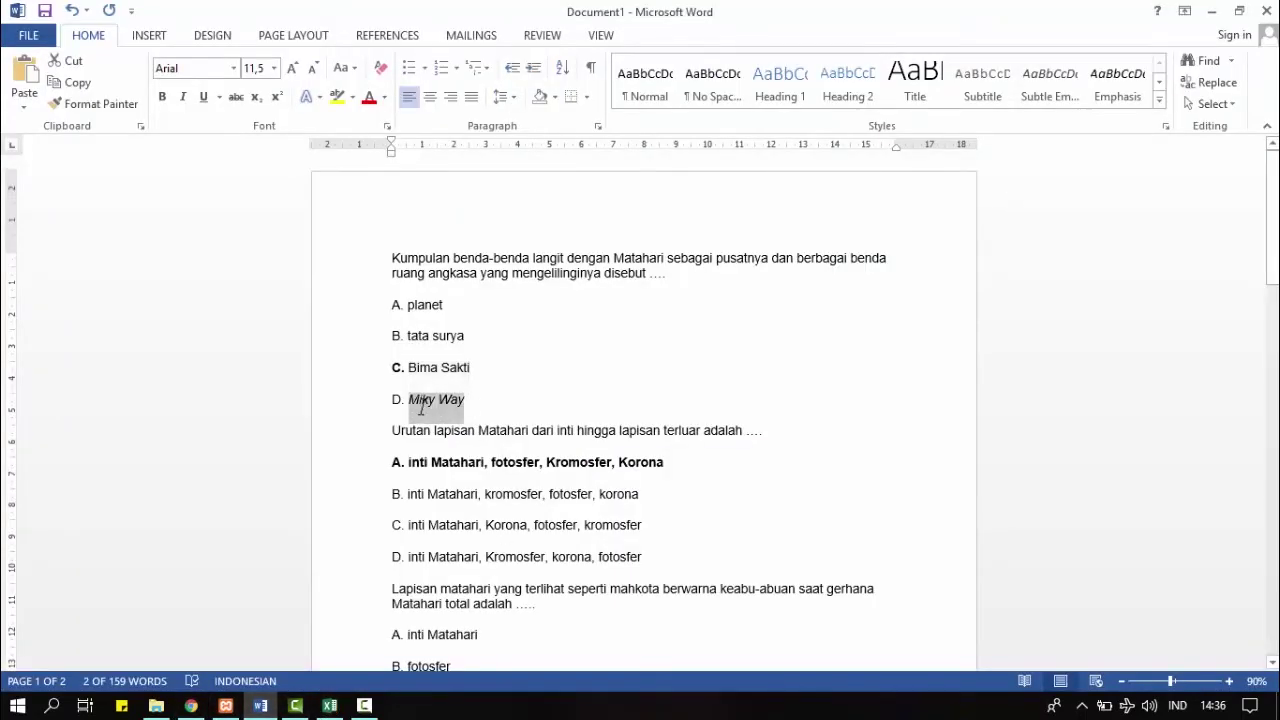
{"action": "left_click", "coordinate": [193, 706]}
{"action": "key", "text": "ctrl+v"}
{"action": "key", "text": "Home"}
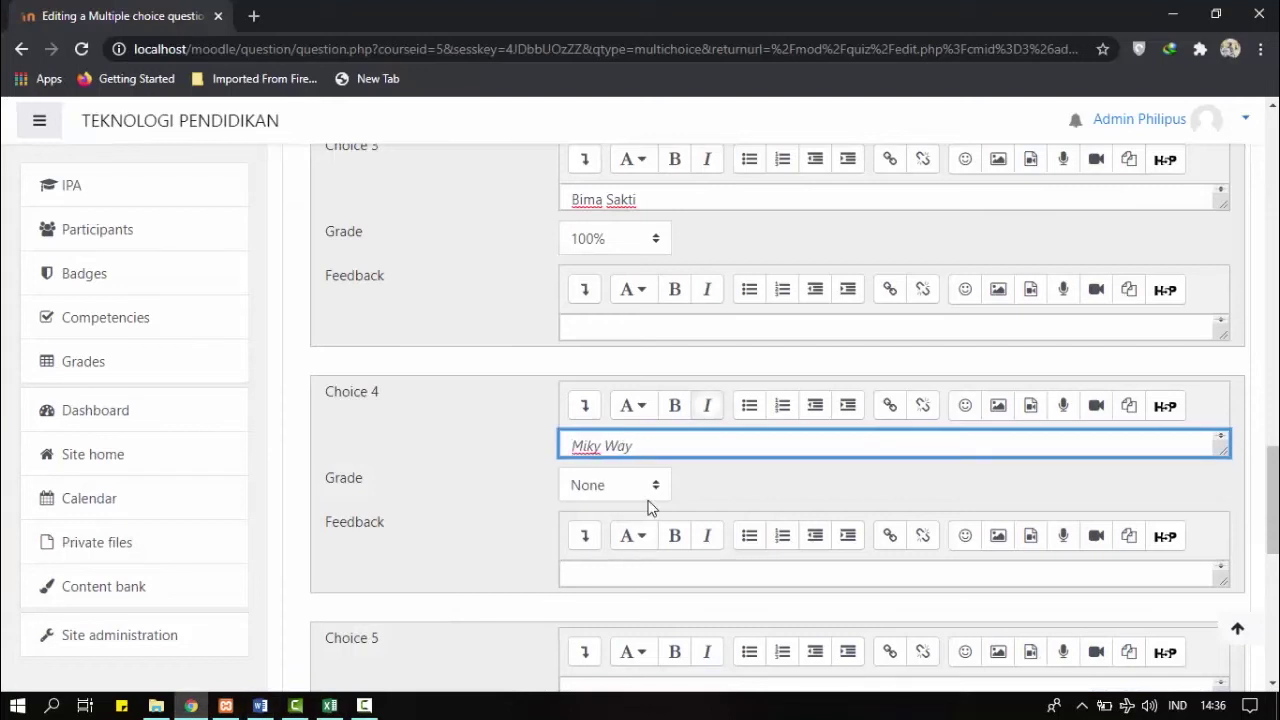
Check the Choice 4 entry, leave Choice 5 empty, and save the multiple choice question to the quiz
{"action": "scroll", "coordinate": [808, 449], "scroll_direction": "down", "scroll_amount": 3}
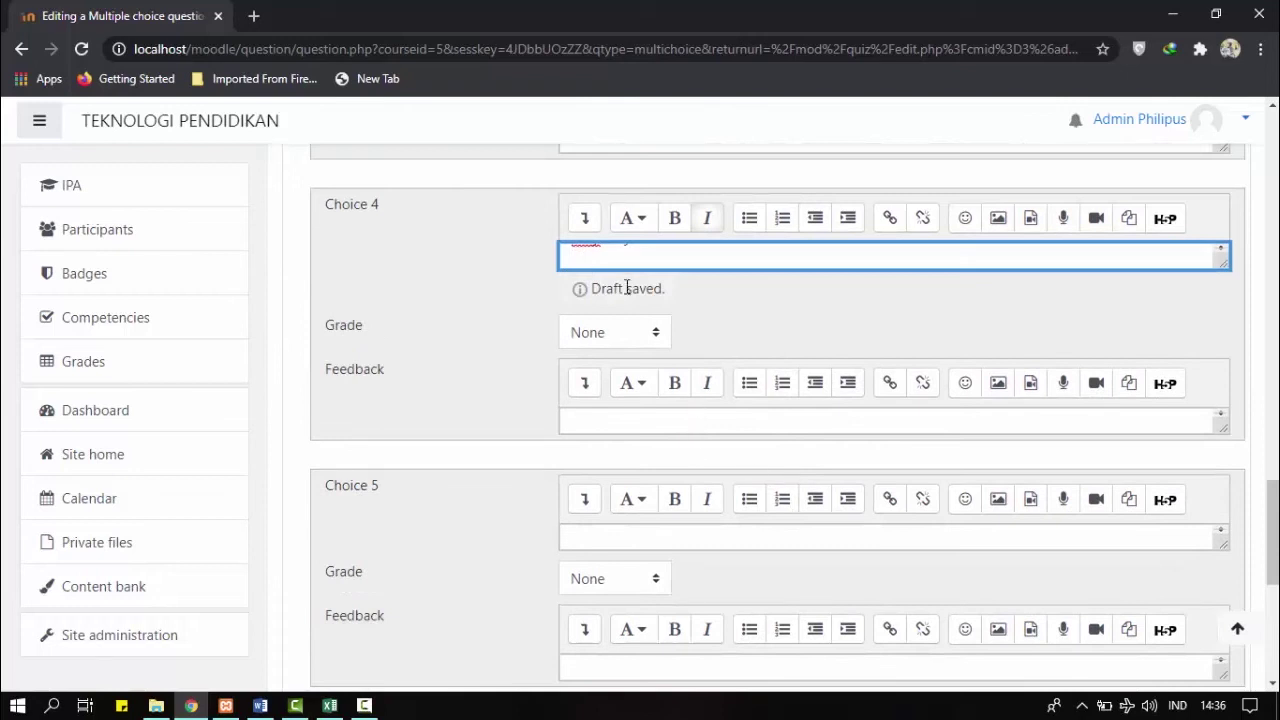
{"action": "scroll", "coordinate": [660, 370], "scroll_direction": "up", "scroll_amount": 1}
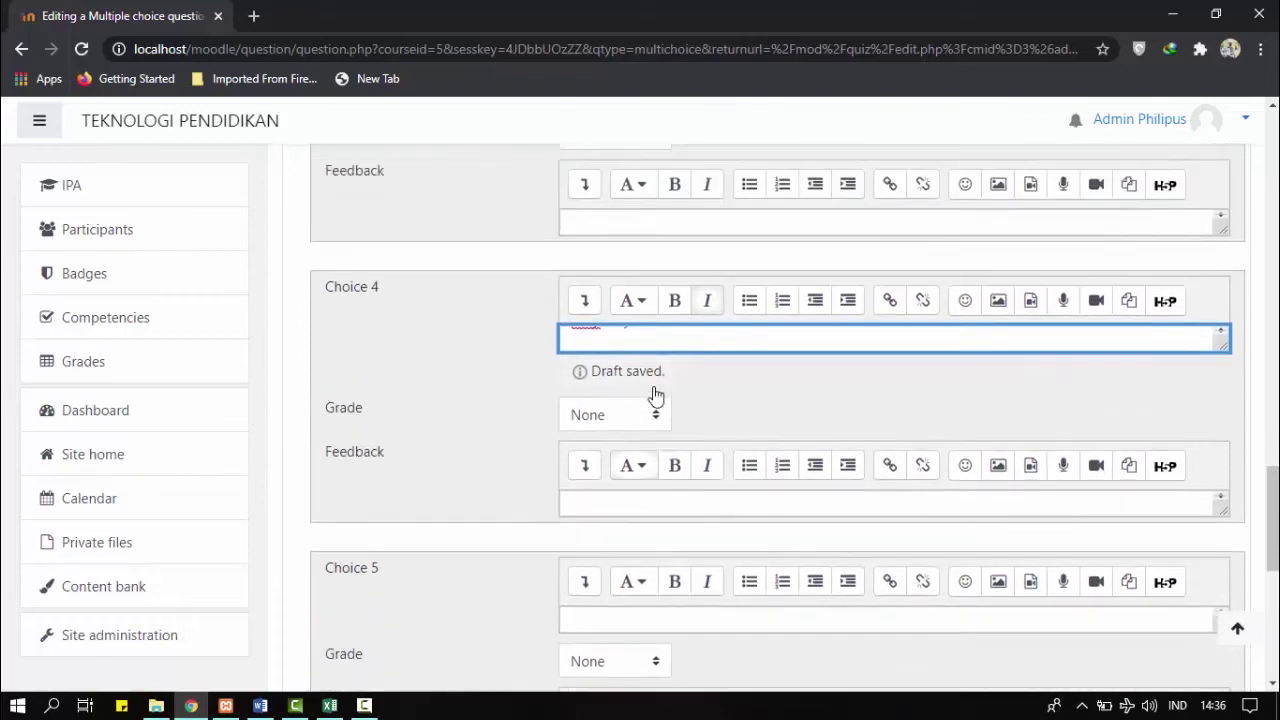
{"action": "scroll", "coordinate": [680, 357], "scroll_direction": "up", "scroll_amount": 1}
{"action": "left_click", "coordinate": [826, 355]}
{"action": "scroll", "coordinate": [714, 406], "scroll_direction": "down", "scroll_amount": 1}
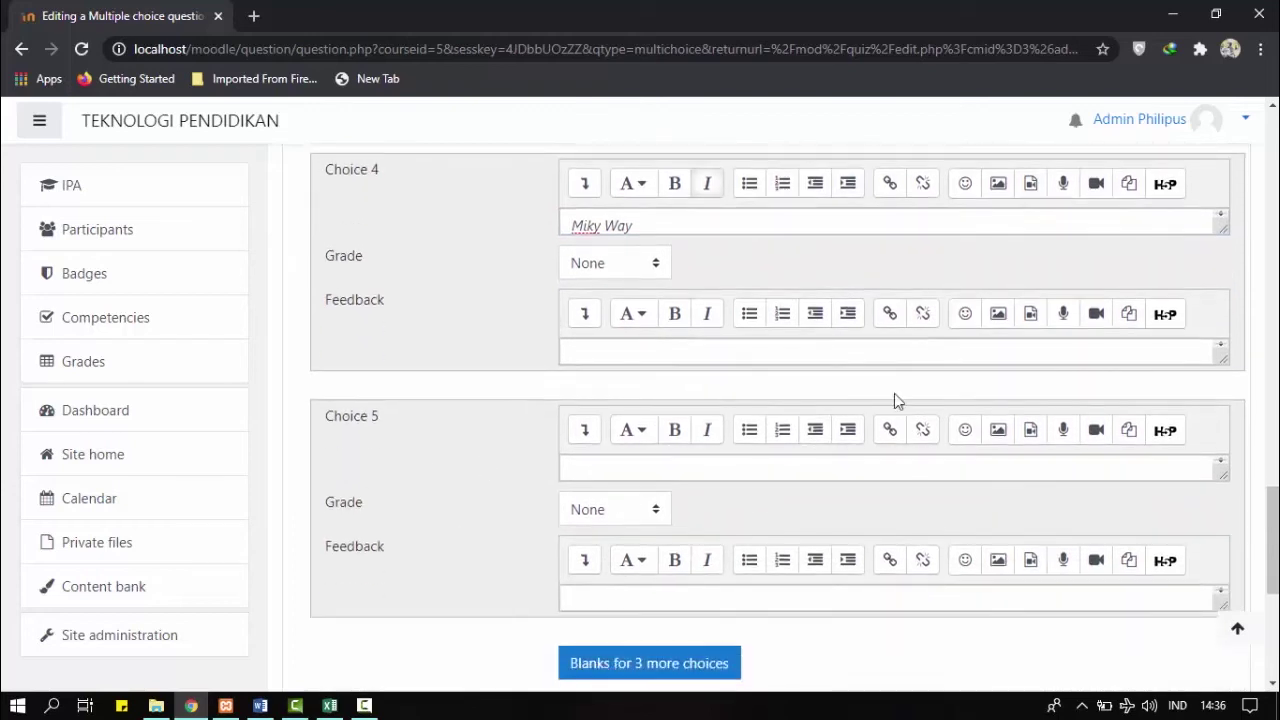
{"action": "scroll", "coordinate": [816, 533], "scroll_direction": "down", "scroll_amount": 4}
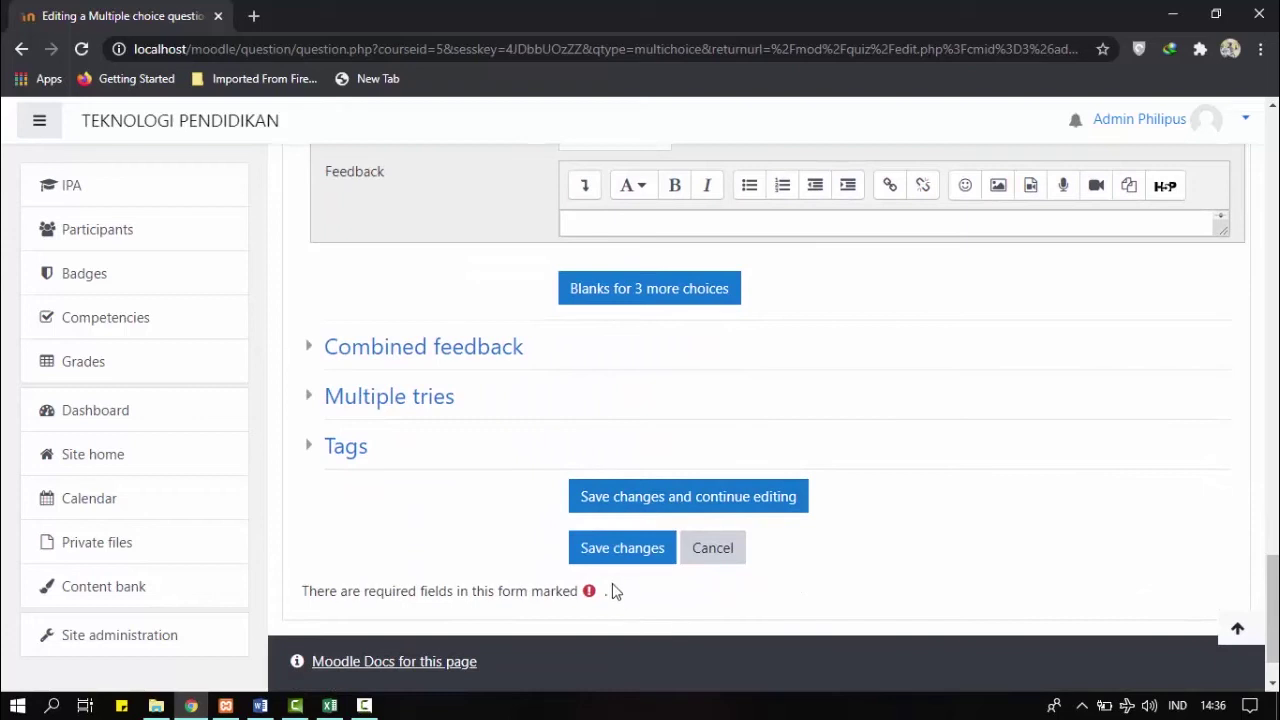
{"action": "left_click", "coordinate": [626, 558]}
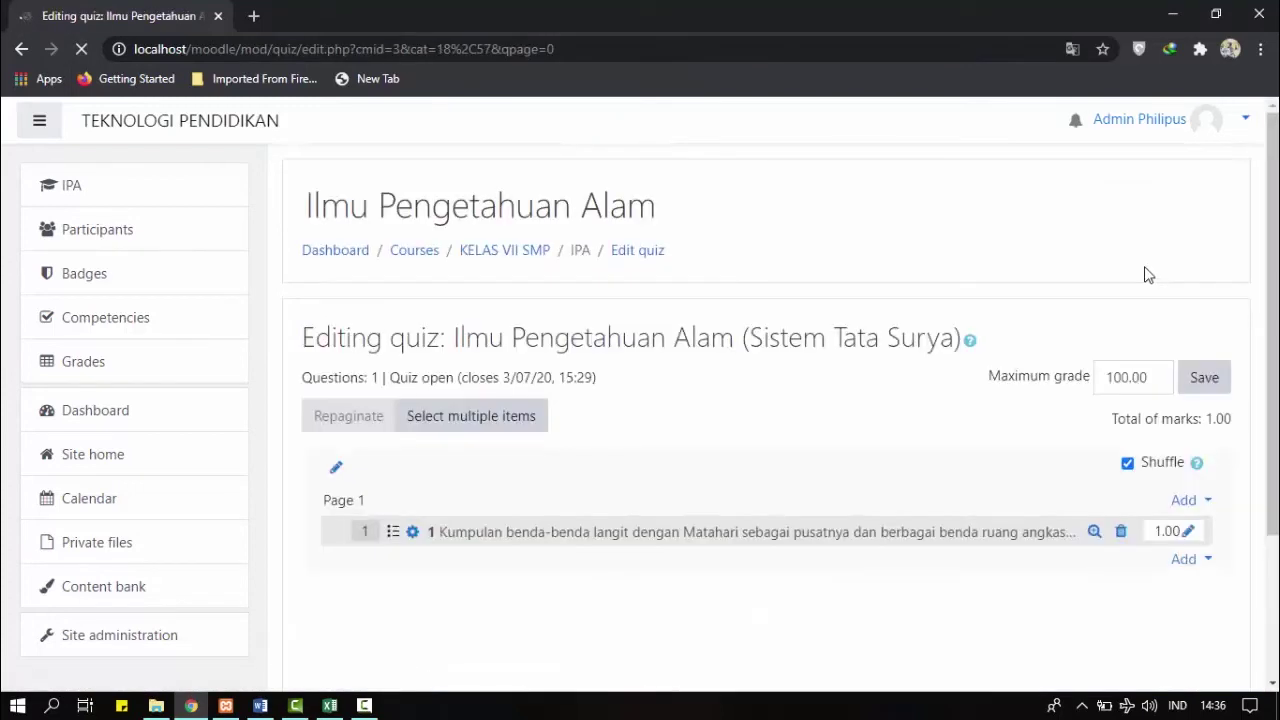
Start adding another question to Page 1 of the Sistem Tata Surya quiz
{"action": "scroll", "coordinate": [534, 609], "scroll_direction": "down", "scroll_amount": 1}
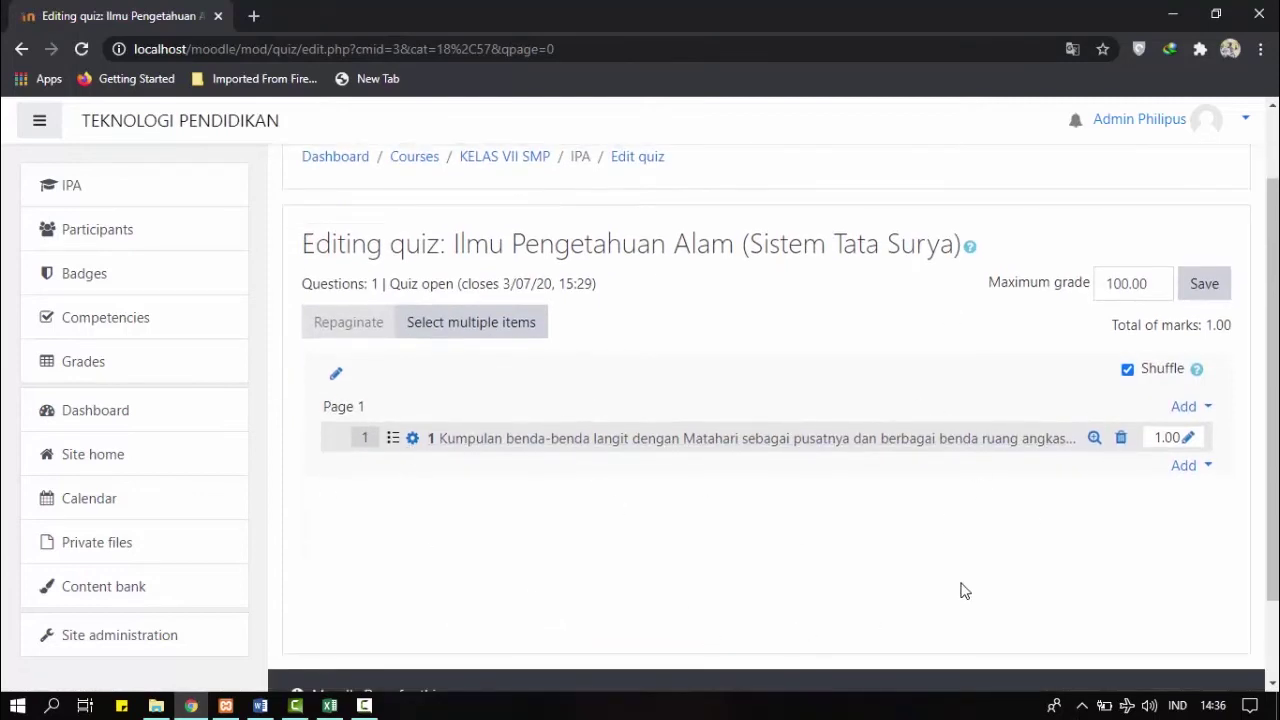
{"action": "left_click", "coordinate": [1200, 408]}
{"action": "left_click", "coordinate": [1106, 437]}
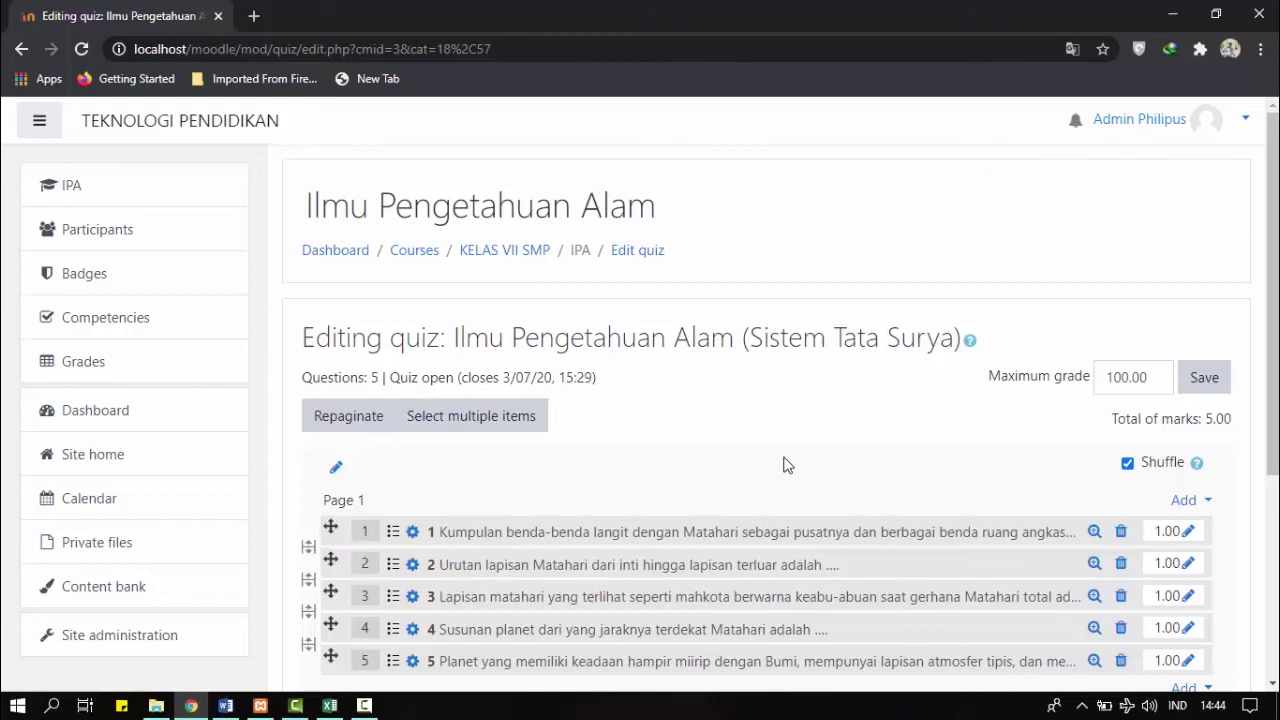
Preview question 1 of the quiz to check its text and answer choices, and close the preview
{"action": "scroll", "coordinate": [786, 464], "scroll_direction": "down", "scroll_amount": 1}
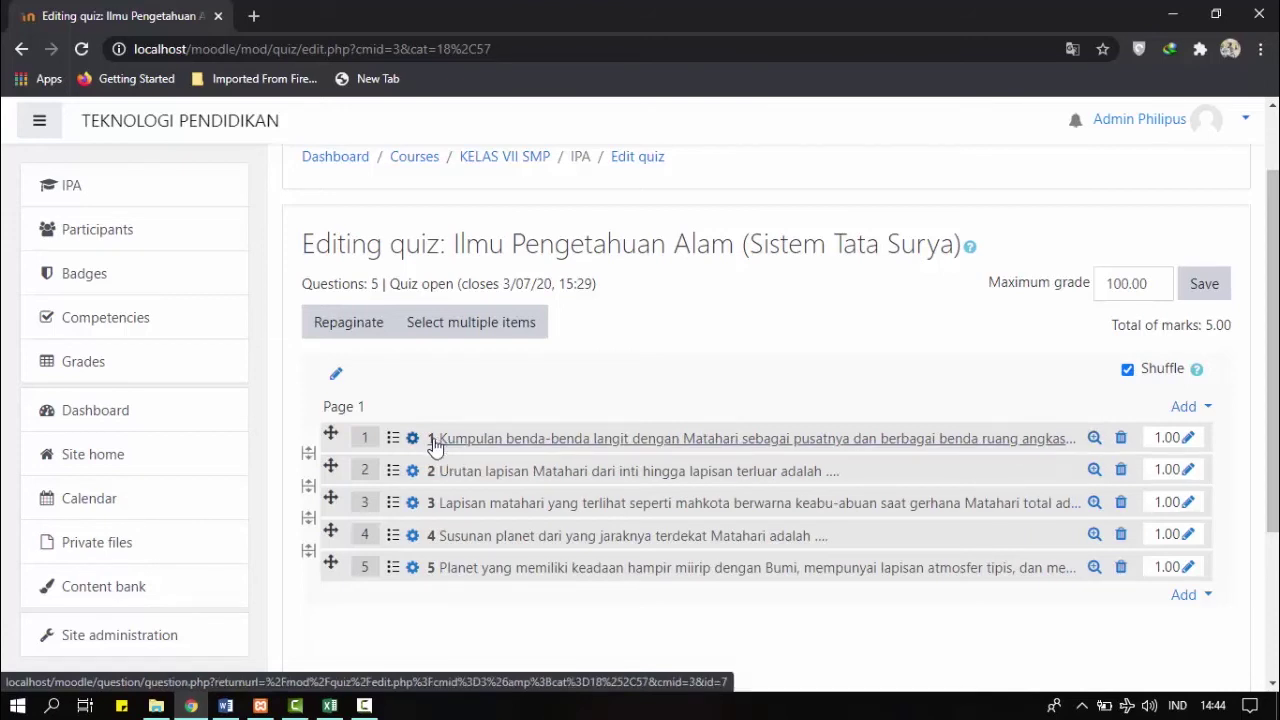
{"action": "left_click", "coordinate": [1094, 441]}
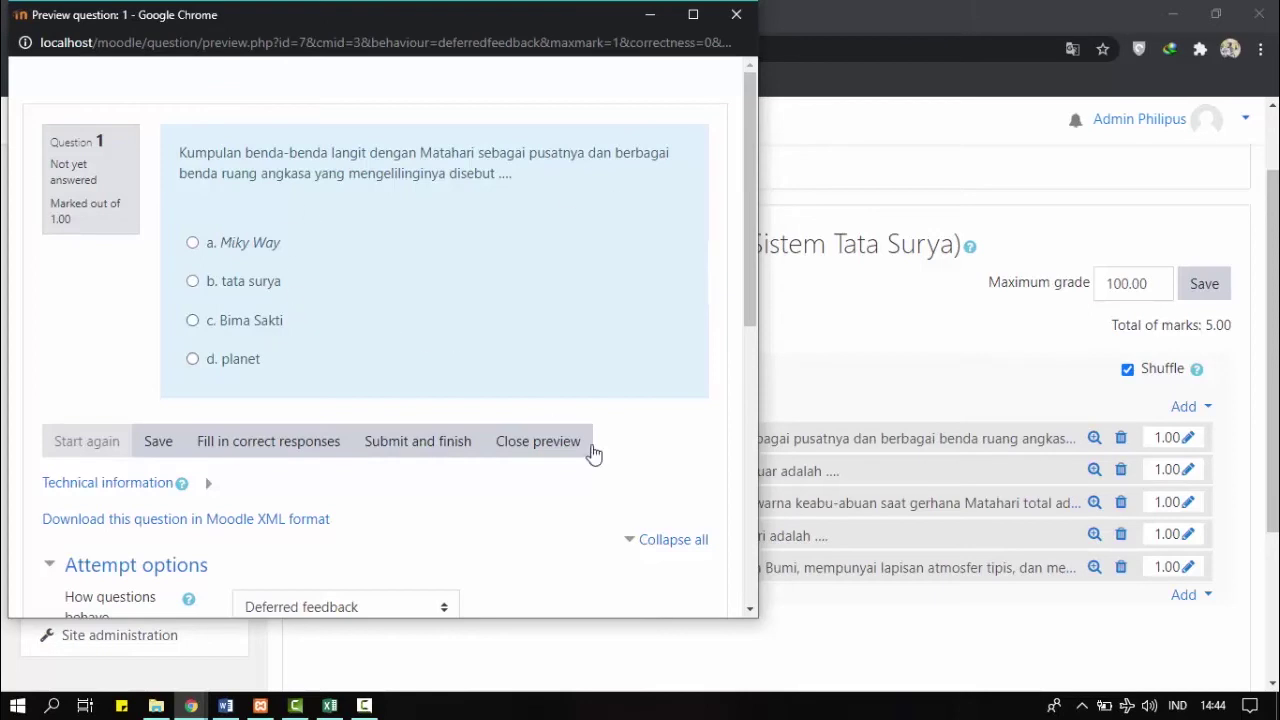
{"action": "left_click", "coordinate": [736, 14]}
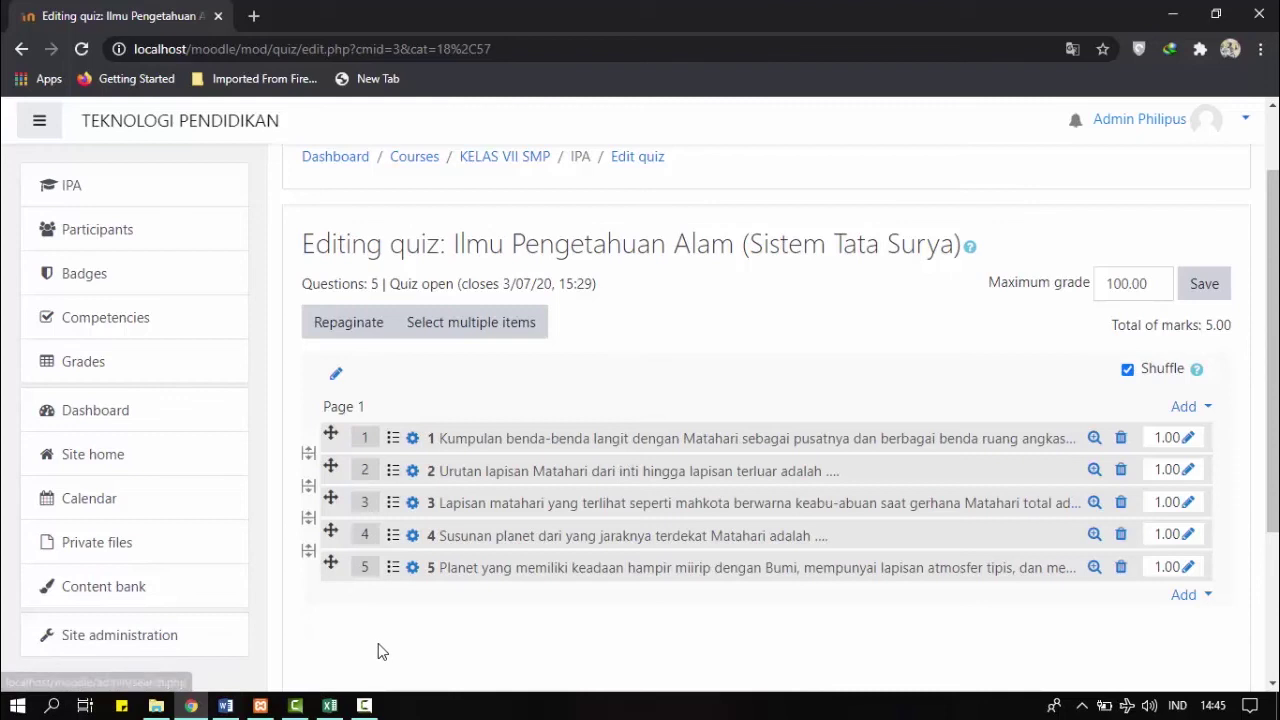
Open the Users section of Site administration
{"action": "left_click", "coordinate": [176, 653]}
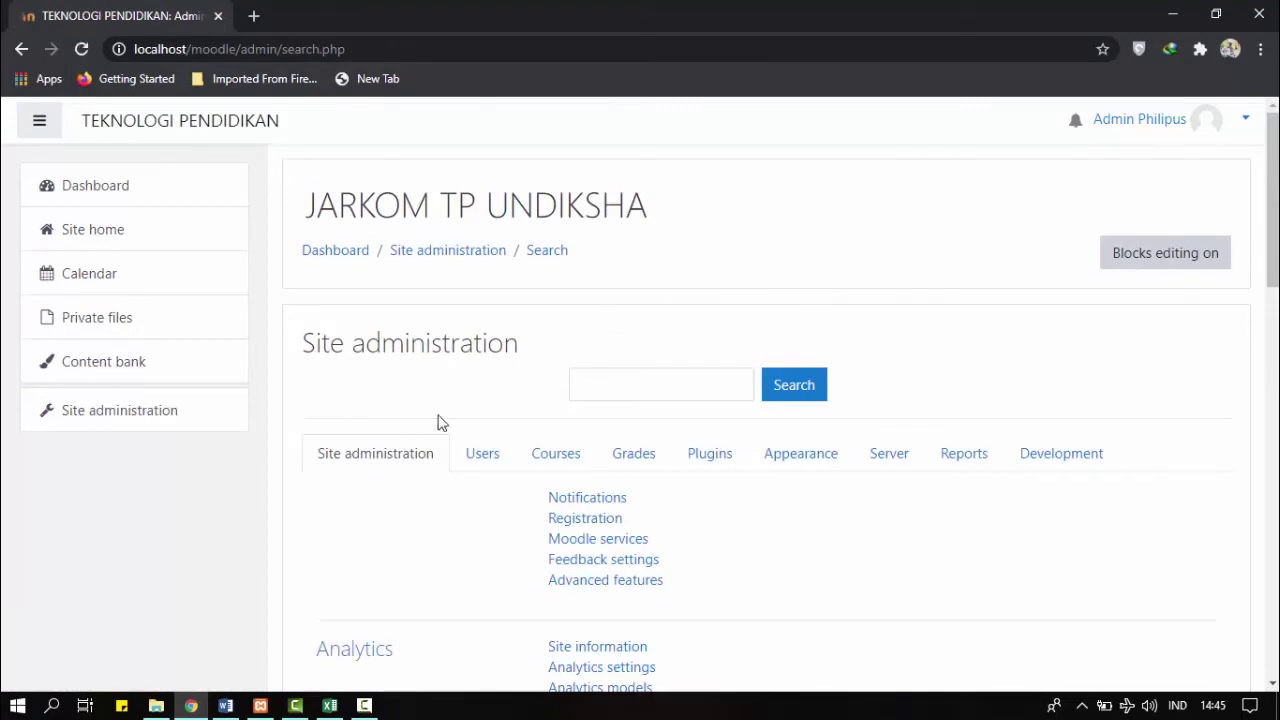
{"action": "scroll", "coordinate": [488, 379], "scroll_direction": "down", "scroll_amount": 1}
{"action": "scroll", "coordinate": [488, 379], "scroll_direction": "down", "scroll_amount": 3}
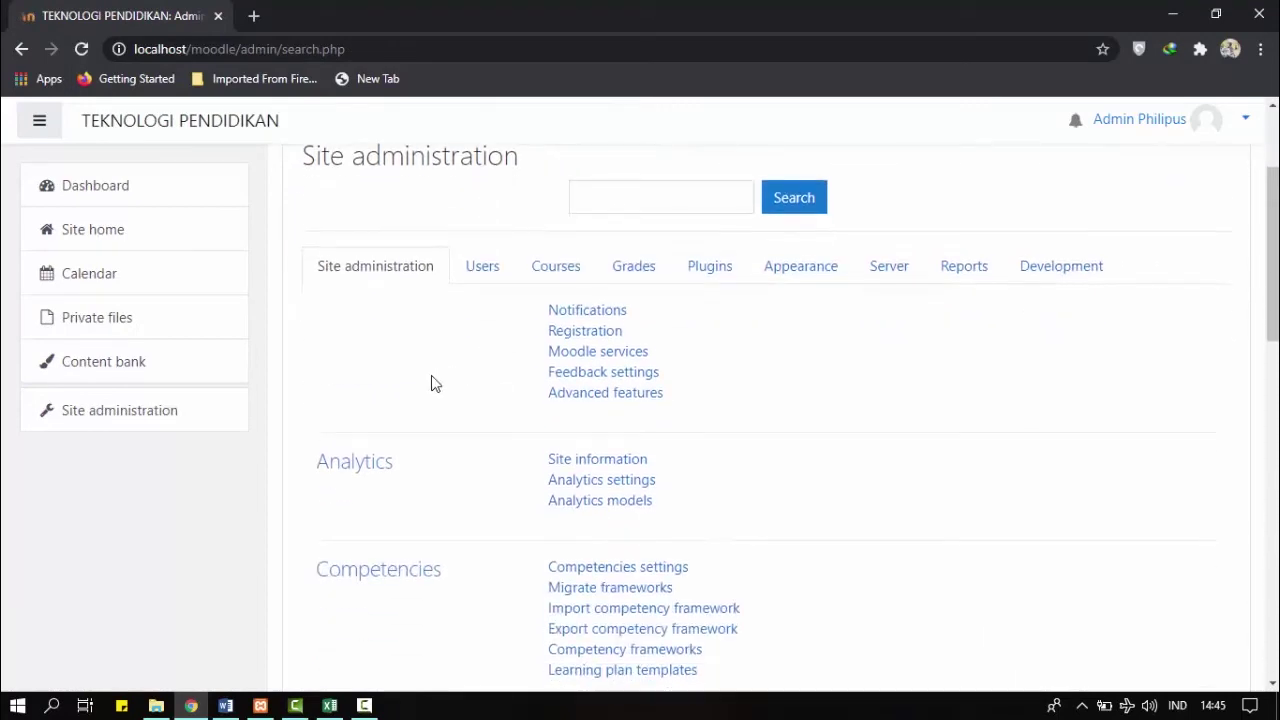
{"action": "left_click", "coordinate": [474, 274]}
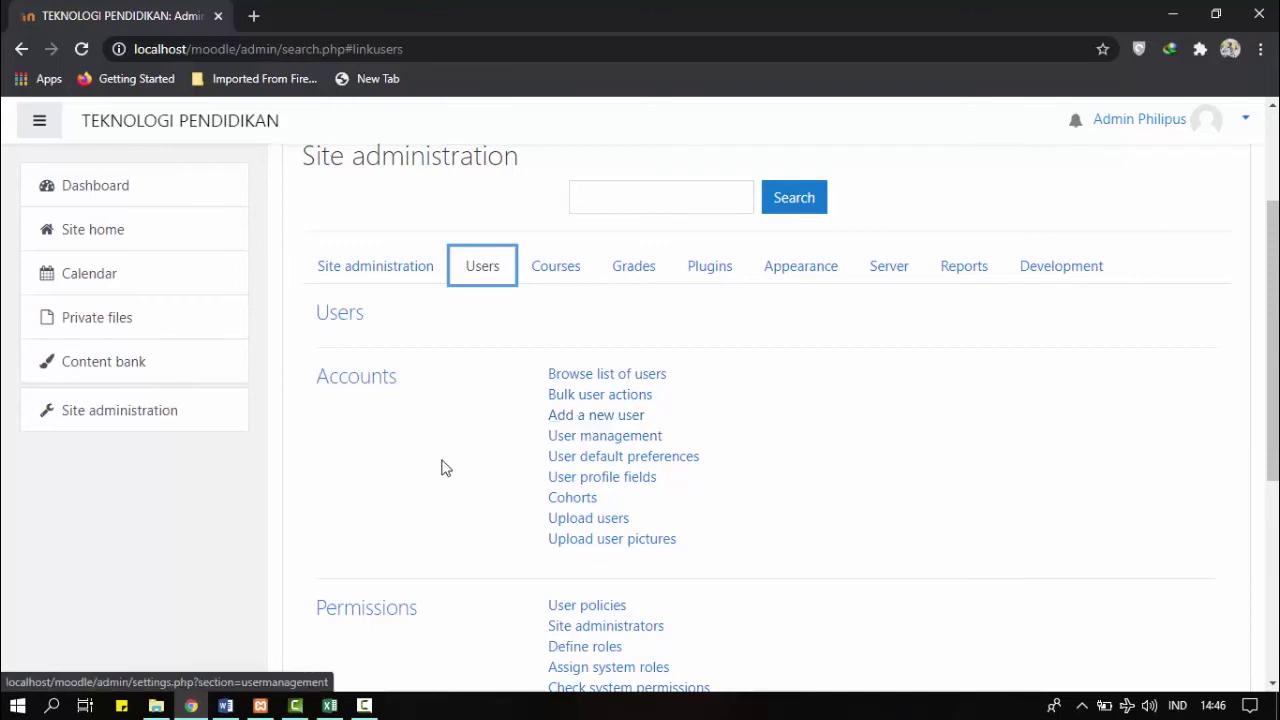
Switch to Data Siswa.csv in Excel and examine the username, password, firstname, lastname, email and course1 headers
{"action": "left_click", "coordinate": [332, 707]}
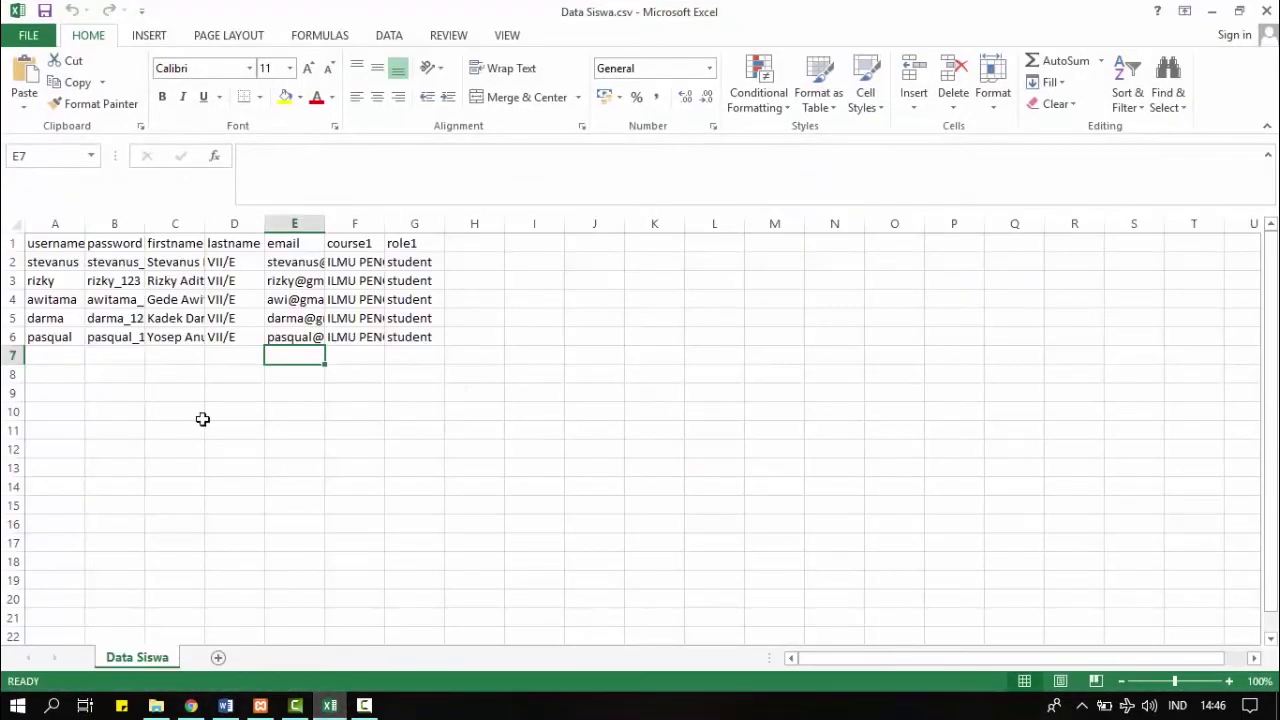
{"action": "left_click", "coordinate": [54, 242]}
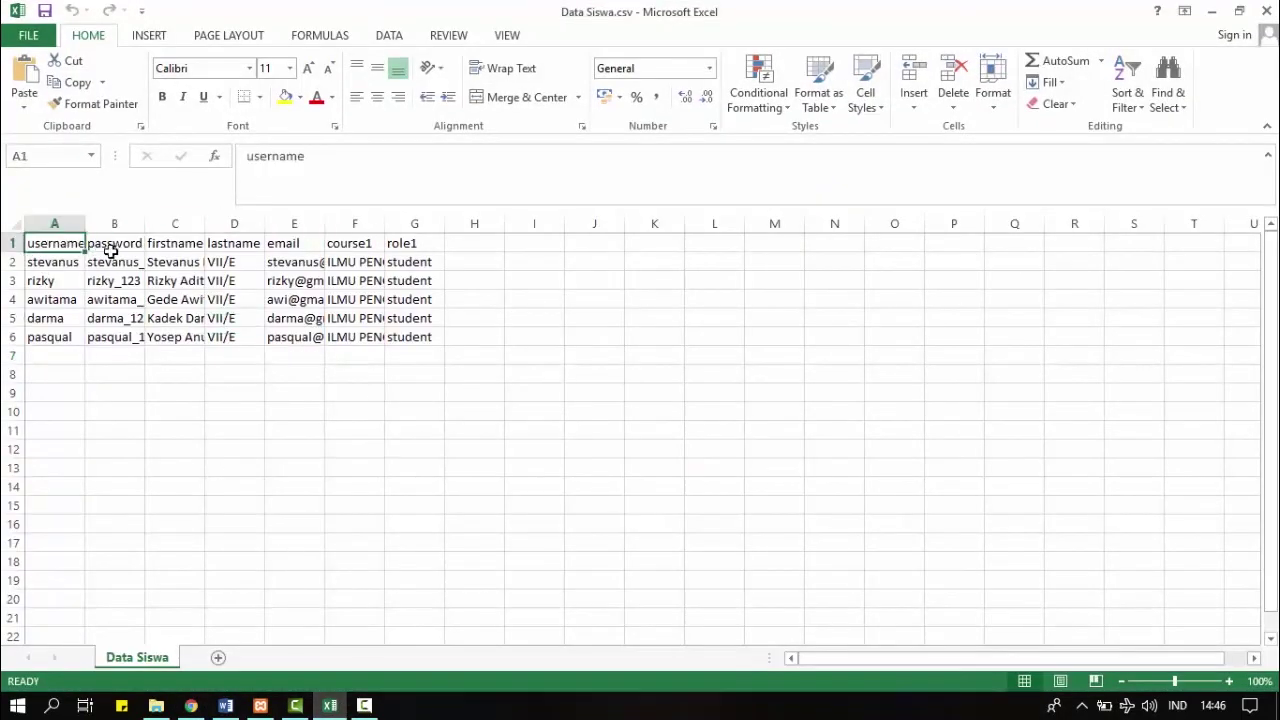
{"action": "left_click", "coordinate": [113, 247]}
{"action": "left_click", "coordinate": [200, 250]}
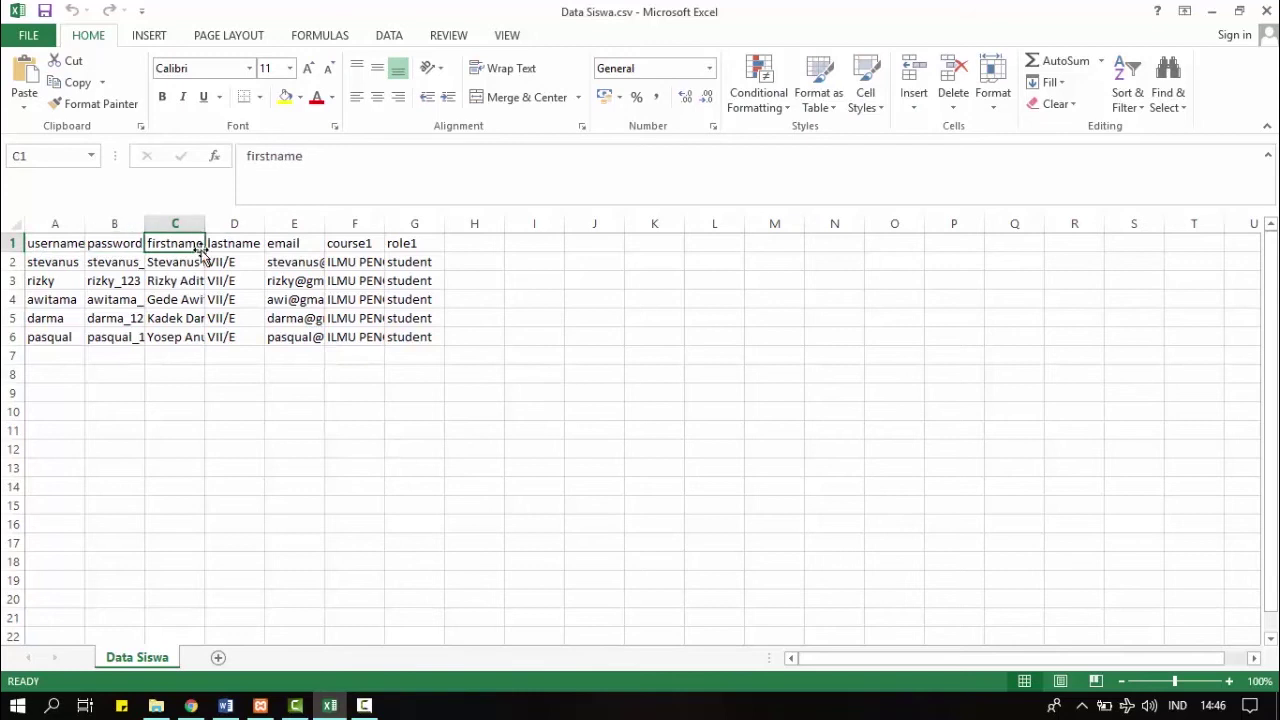
{"action": "left_click", "coordinate": [262, 250]}
{"action": "left_click", "coordinate": [293, 247]}
{"action": "left_click", "coordinate": [360, 244]}
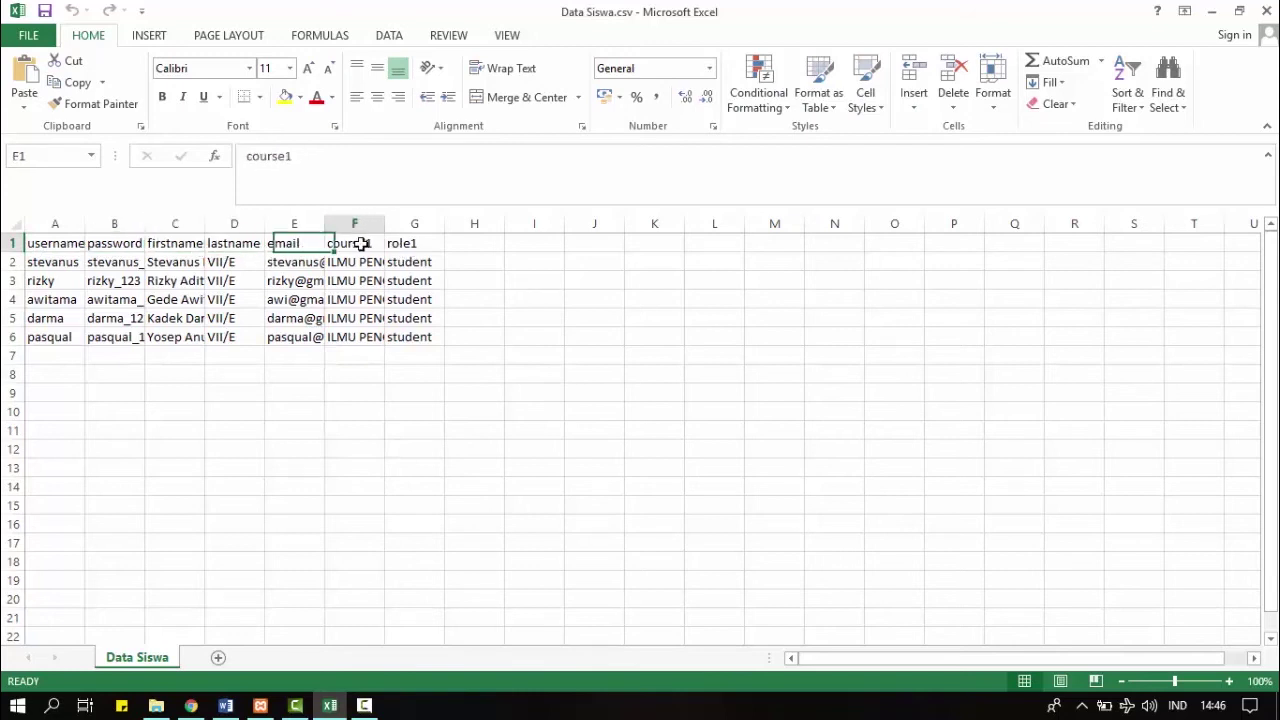
Widen the course1 and email columns to fit their entries, and check the firstname and lastname cells of the first student
{"action": "left_click_drag", "start_coordinate": [384, 226], "coordinate": [438, 224]}
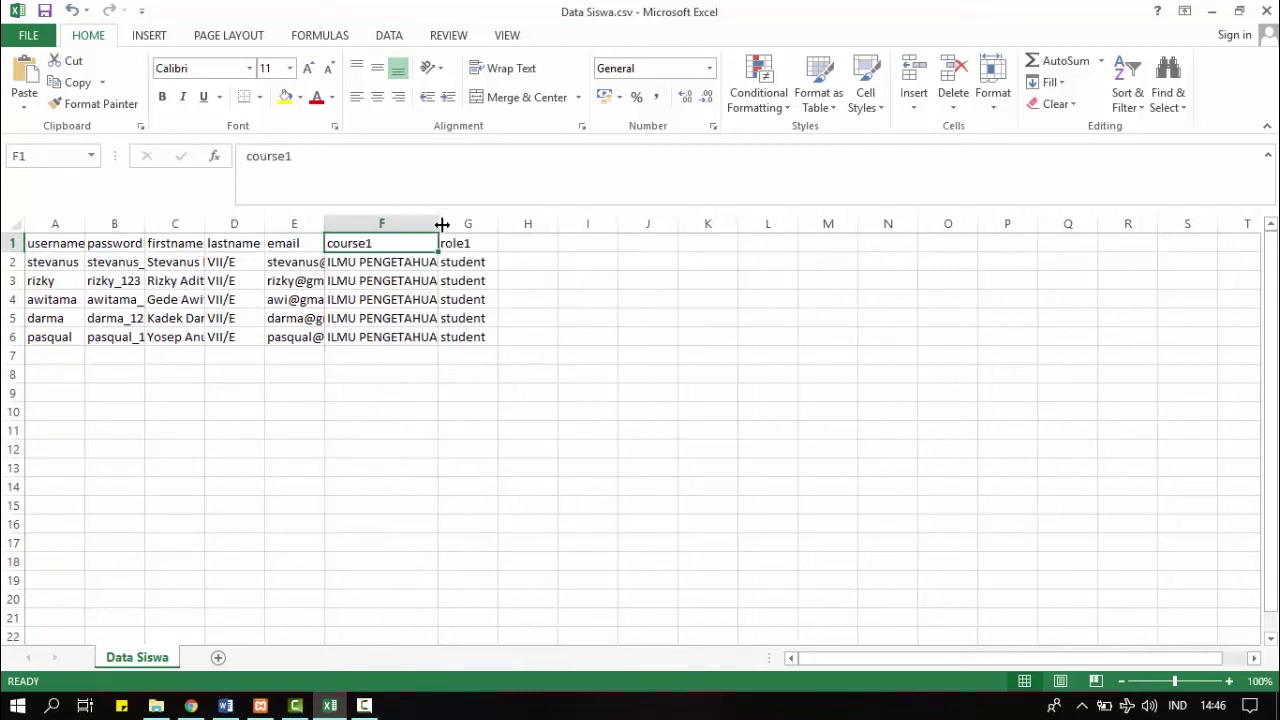
{"action": "left_click_drag", "start_coordinate": [438, 224], "coordinate": [508, 224]}
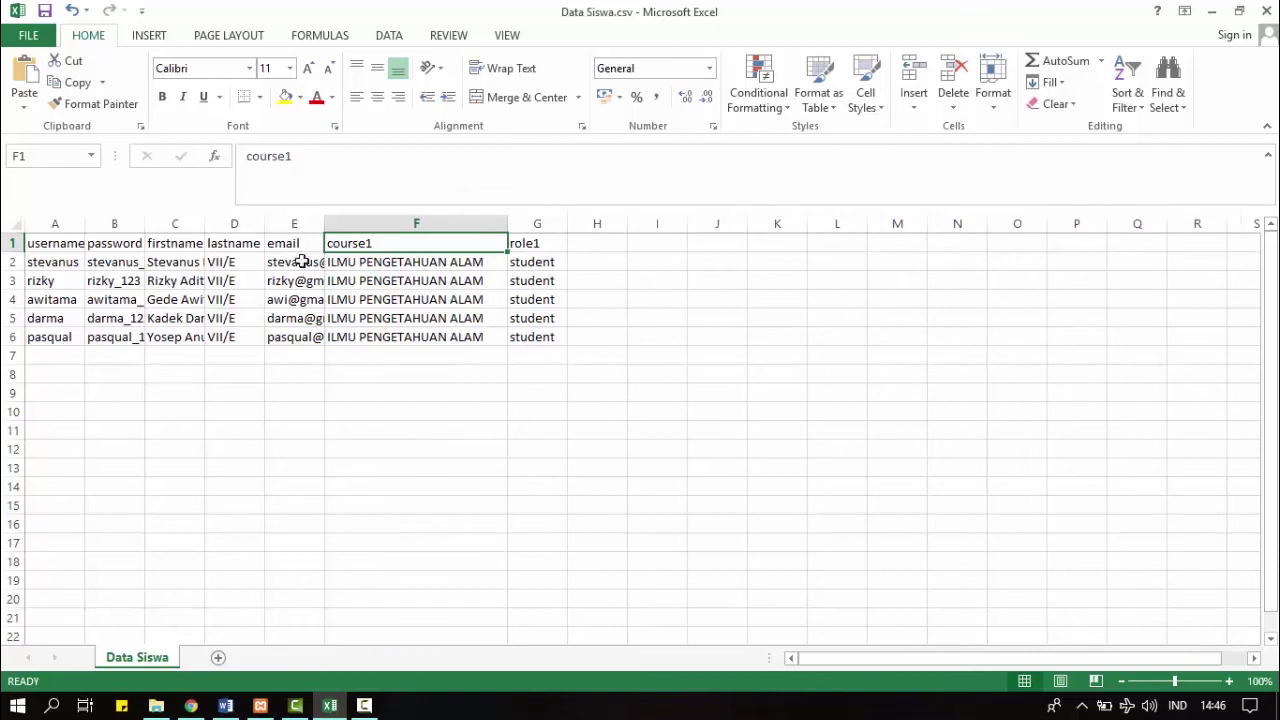
{"action": "left_click_drag", "start_coordinate": [324, 222], "coordinate": [378, 221]}
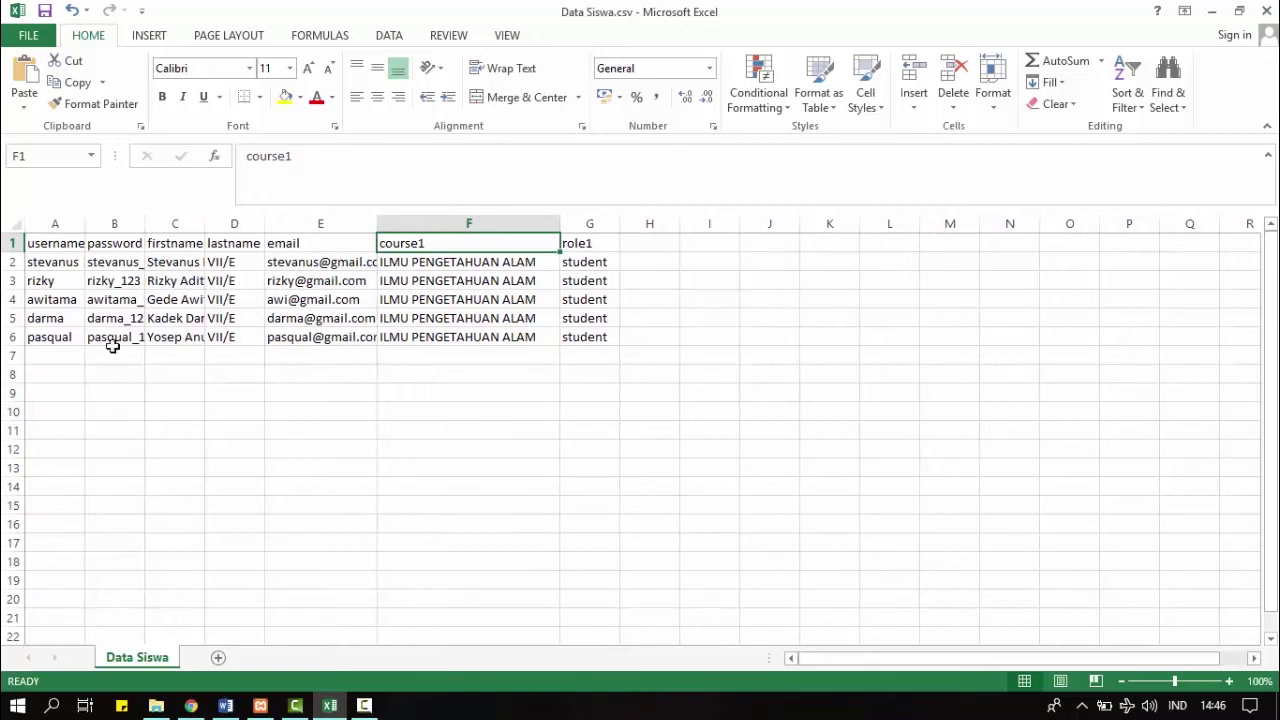
{"action": "left_click", "coordinate": [196, 262]}
{"action": "left_click", "coordinate": [234, 263]}
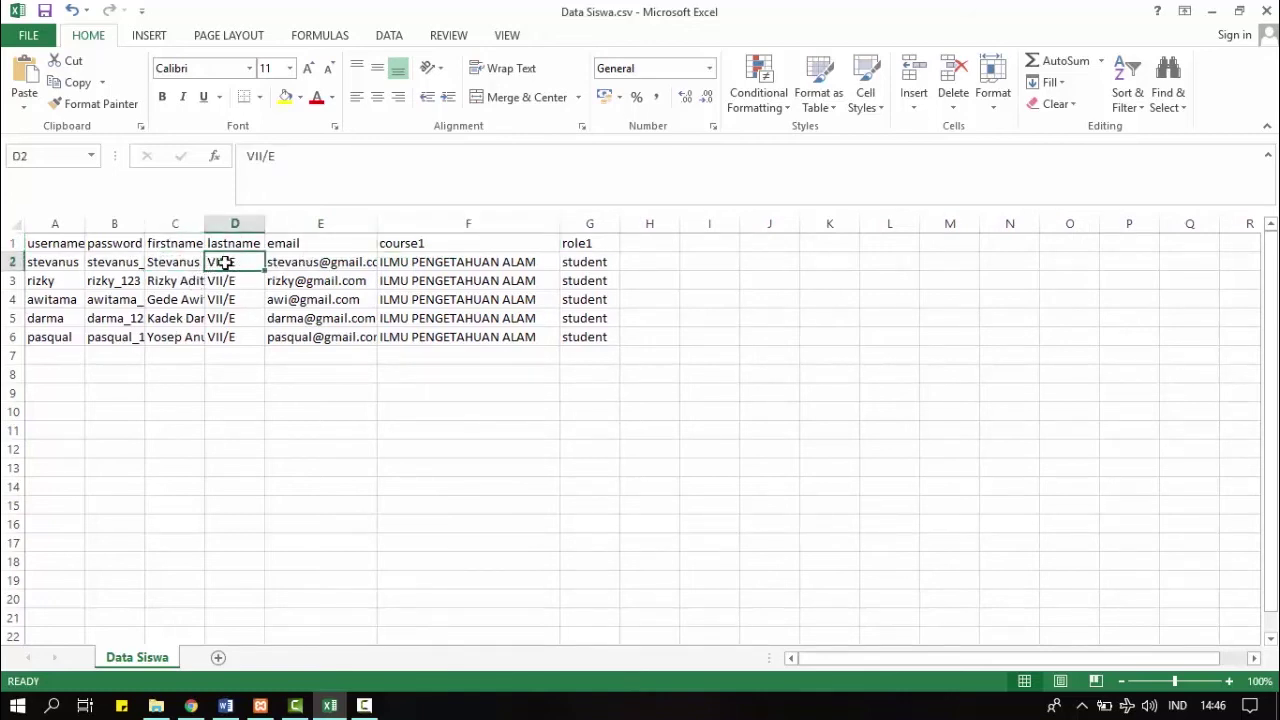
{"action": "left_click_drag", "start_coordinate": [380, 223], "coordinate": [412, 223]}
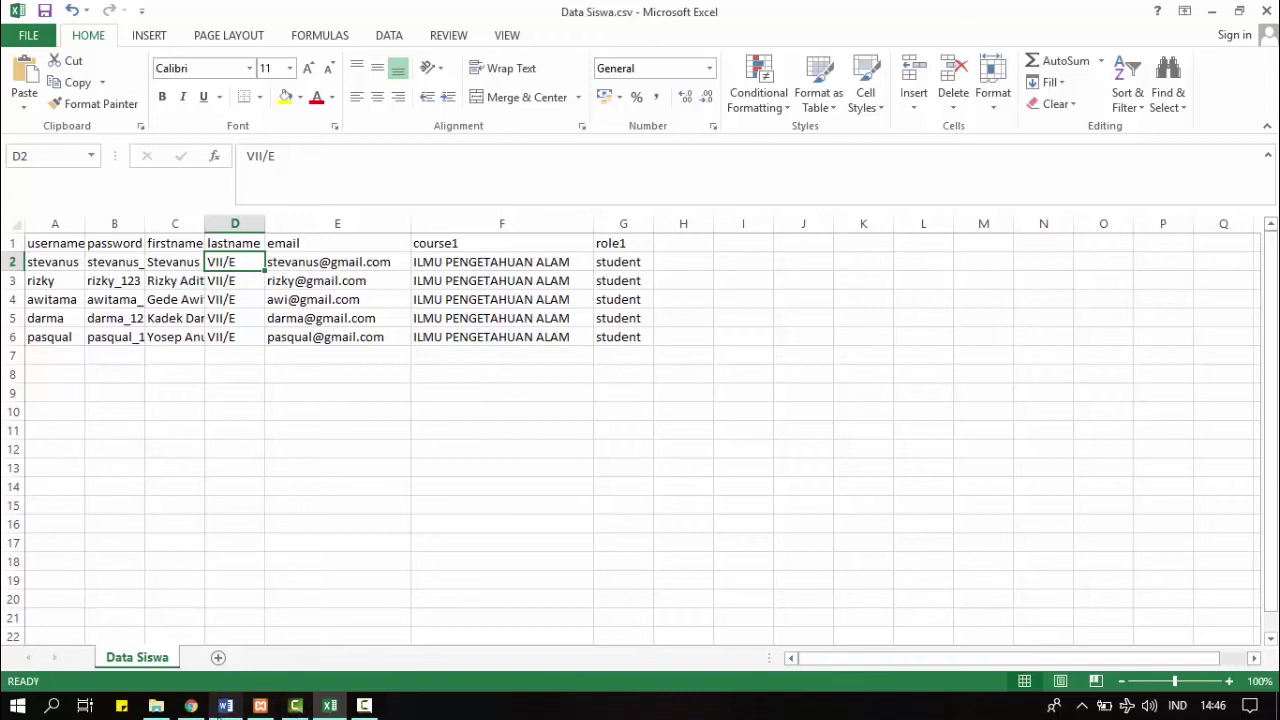
Return to Moodle and open the Upload users page to review its file, CSV delimiter, encoding and preview rows fields
{"action": "left_click", "coordinate": [191, 708]}
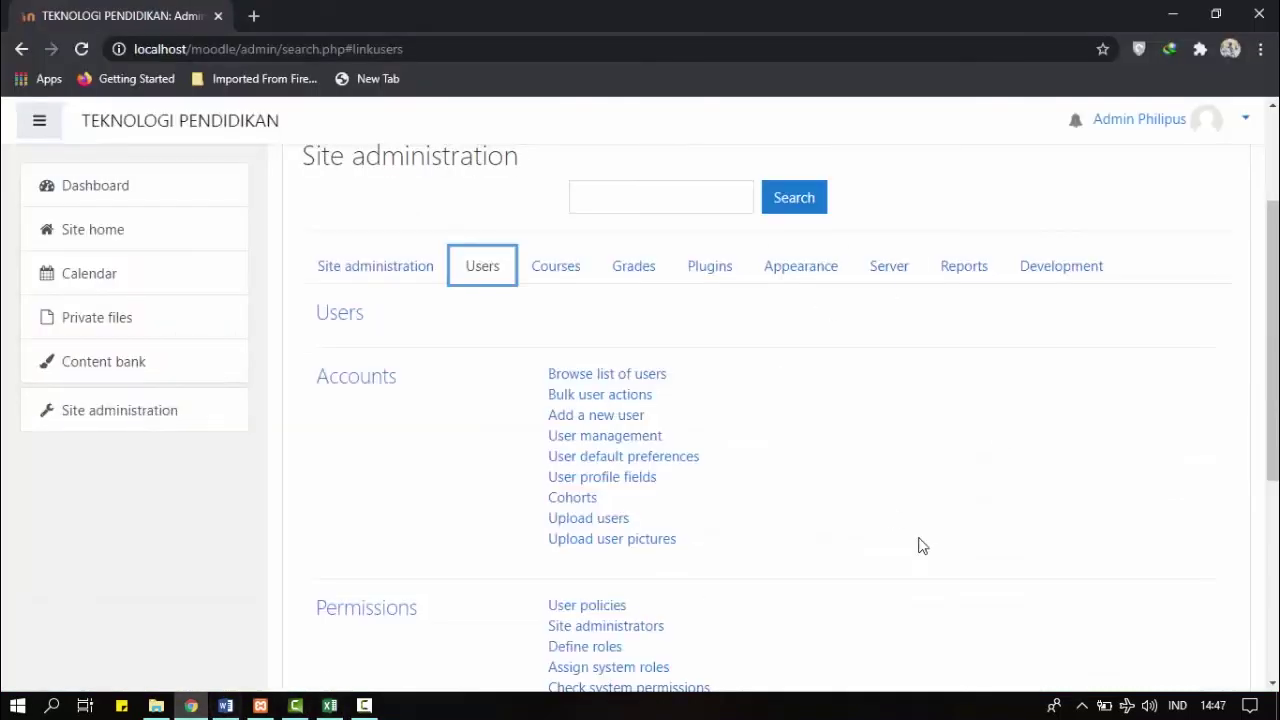
{"action": "scroll", "coordinate": [900, 540], "scroll_direction": "down", "scroll_amount": 1}
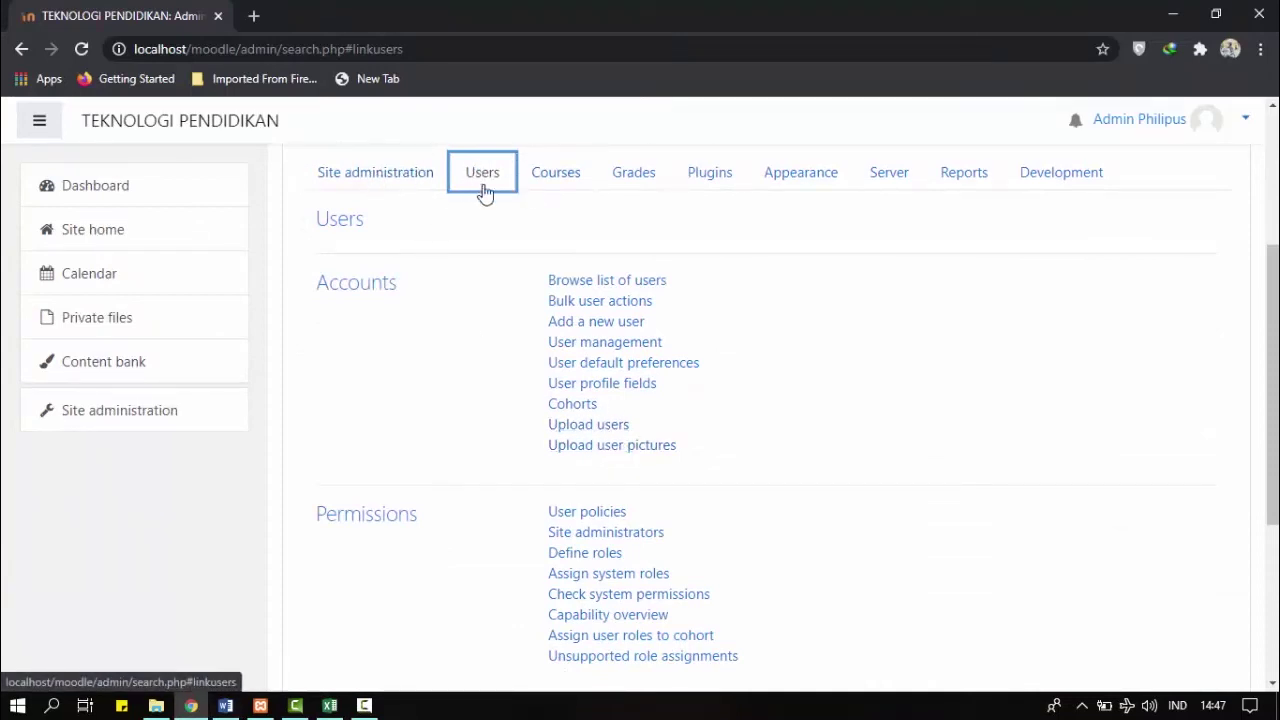
{"action": "left_click", "coordinate": [586, 428]}
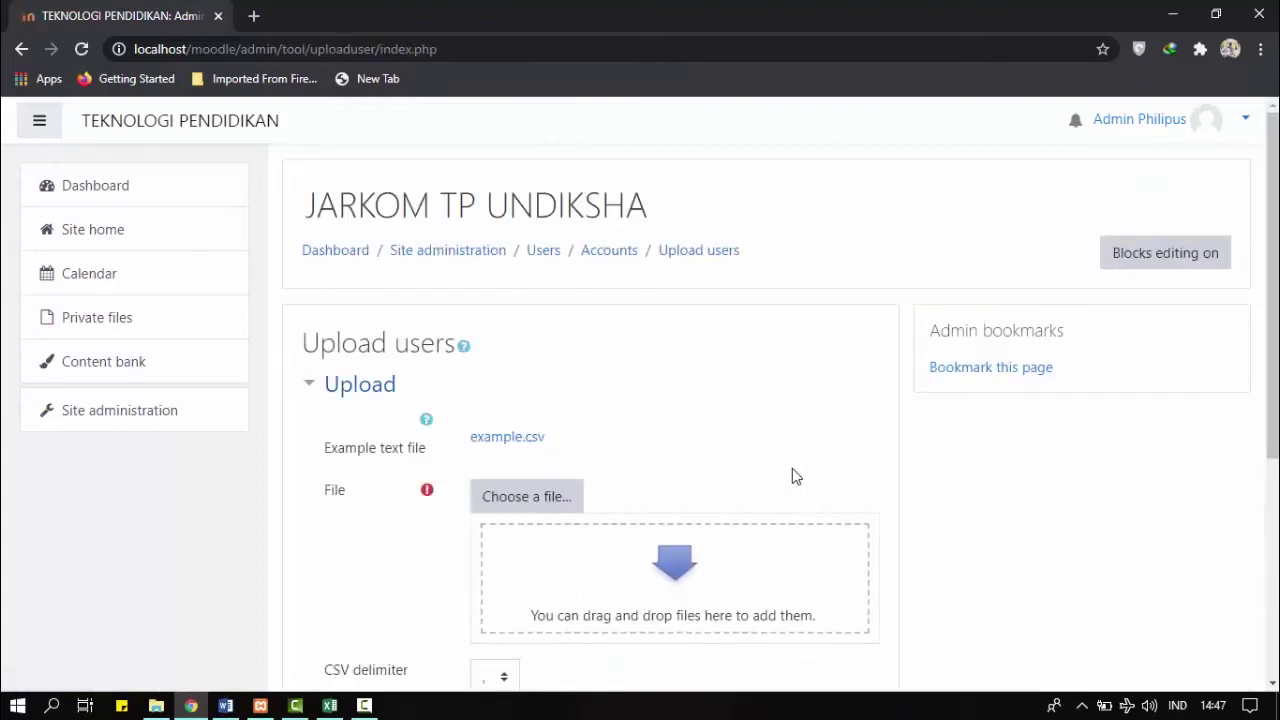
{"action": "scroll", "coordinate": [792, 476], "scroll_direction": "down", "scroll_amount": 1}
{"action": "scroll", "coordinate": [792, 476], "scroll_direction": "down", "scroll_amount": 1}
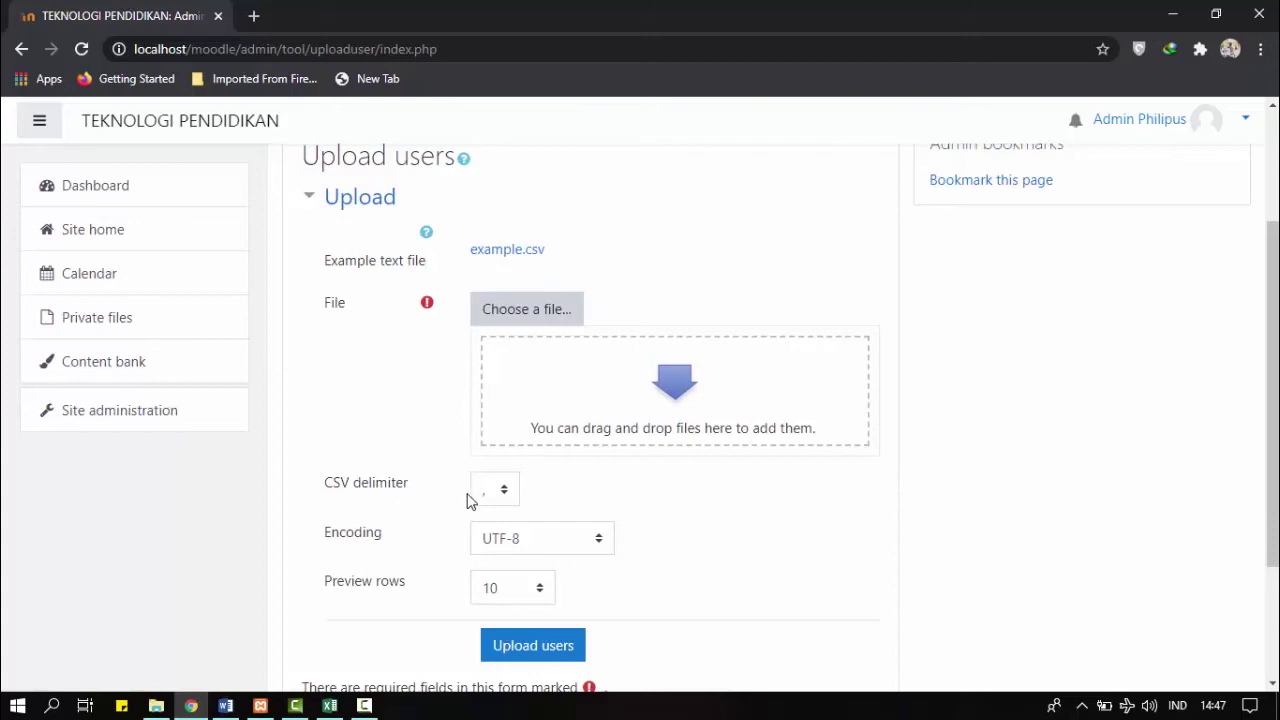
Set the CSV delimiter for the user upload to a semicolon
{"action": "left_click", "coordinate": [497, 494]}
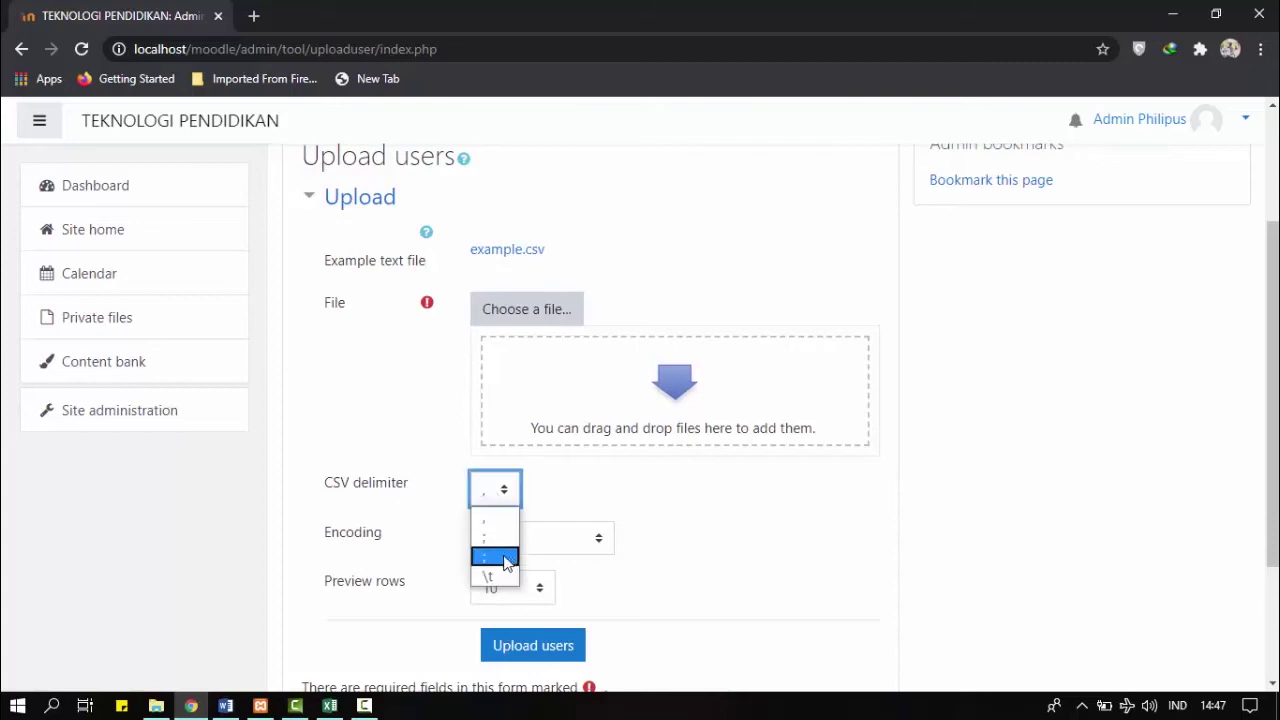
{"action": "left_click", "coordinate": [505, 539]}
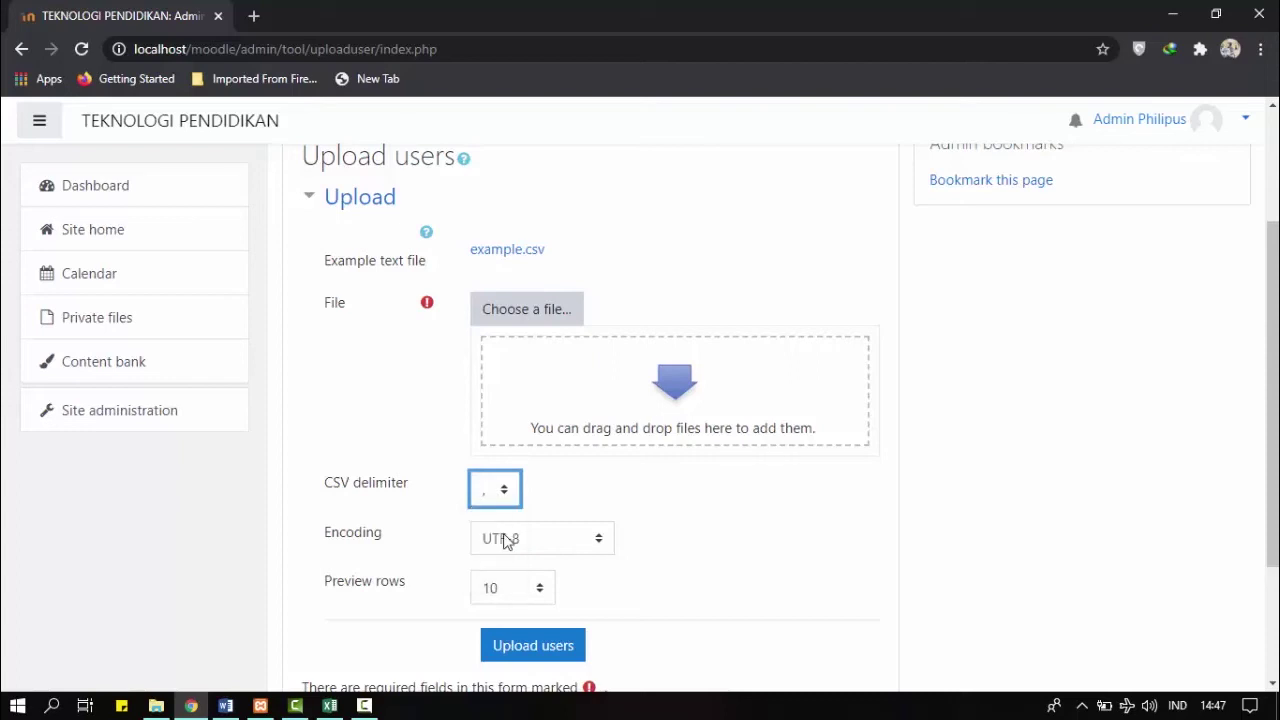
{"action": "left_click", "coordinate": [640, 504]}
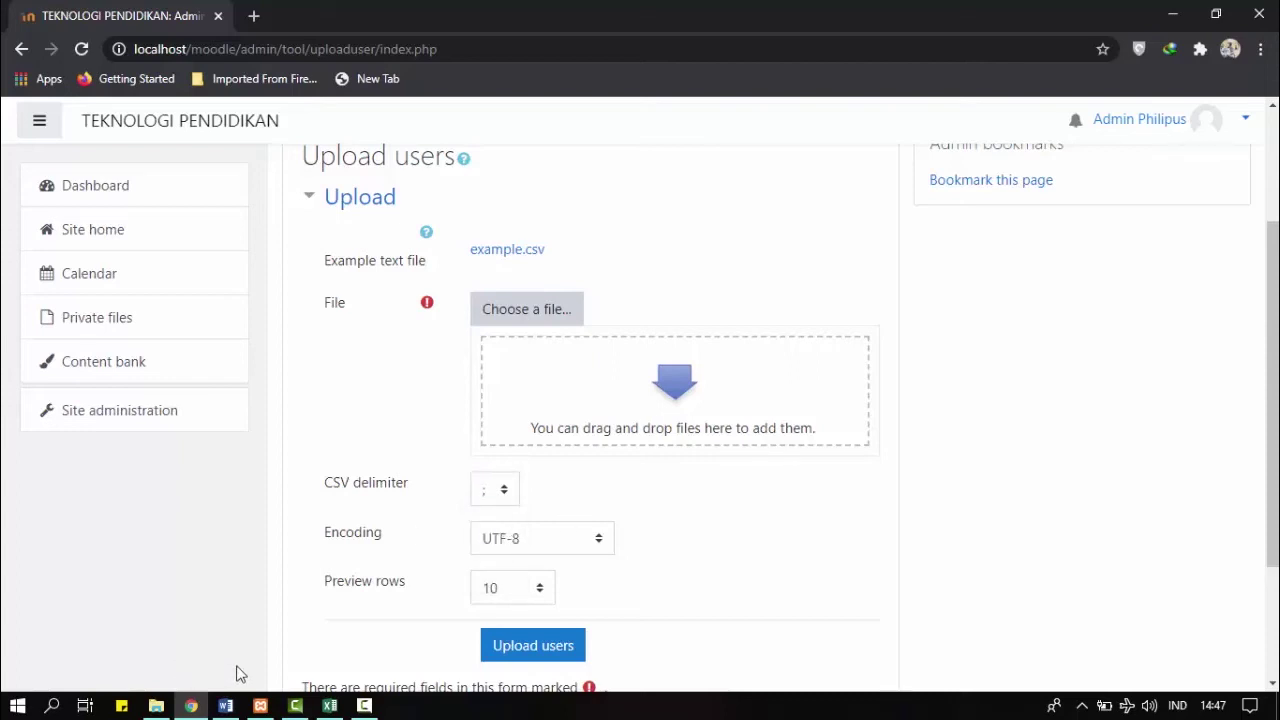
Switch to Data Siswa.csv in Excel and start saving it under a new name in the Documents folder
{"action": "left_click", "coordinate": [330, 705]}
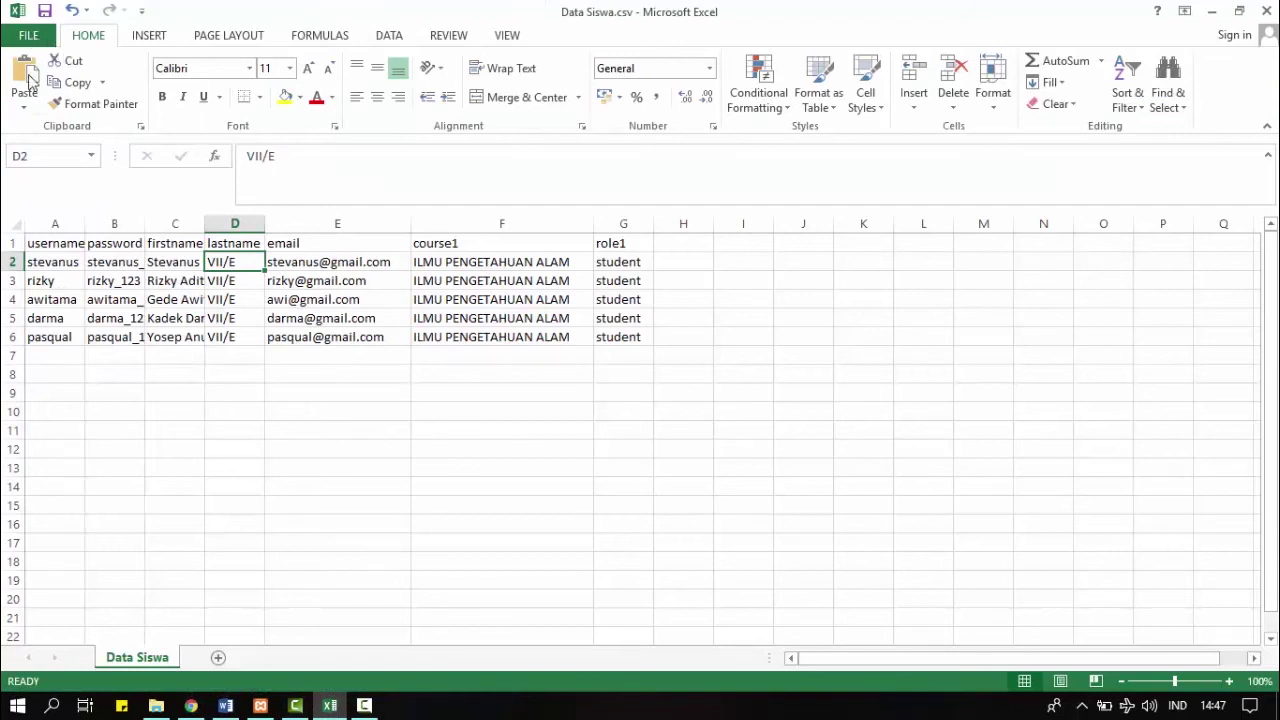
{"action": "left_click", "coordinate": [29, 36]}
{"action": "left_click", "coordinate": [69, 227]}
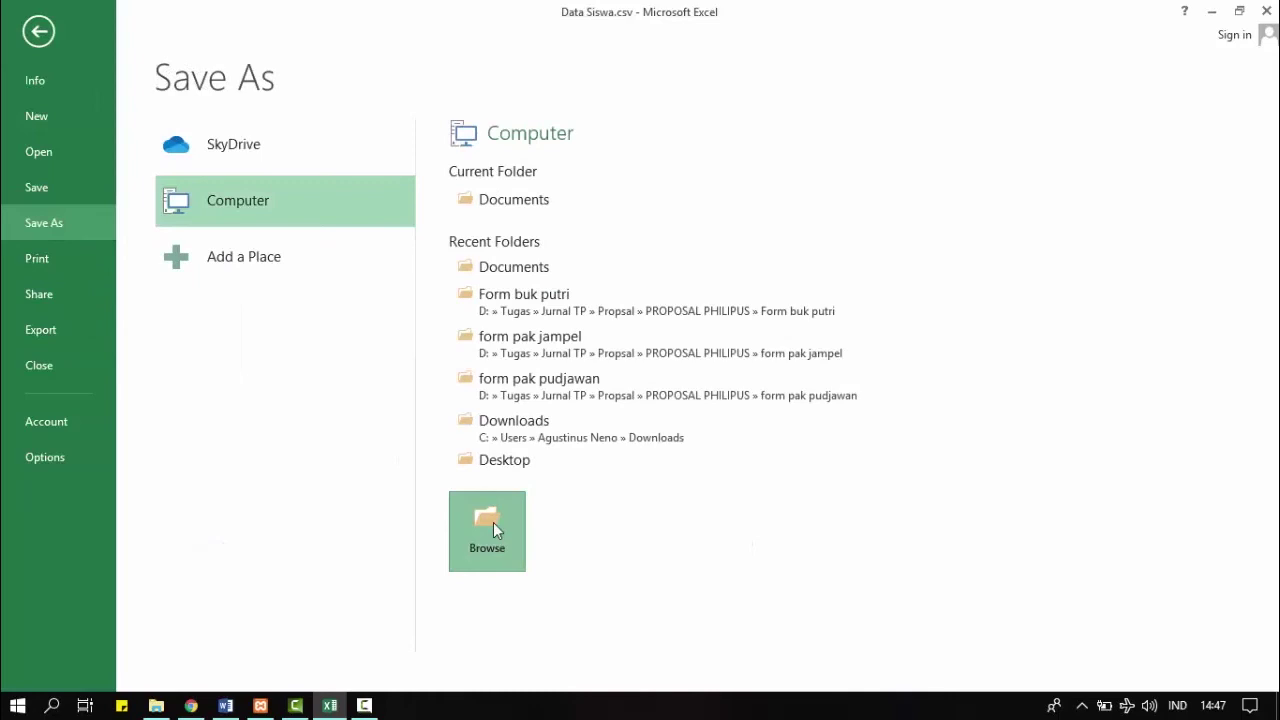
{"action": "left_click", "coordinate": [493, 522]}
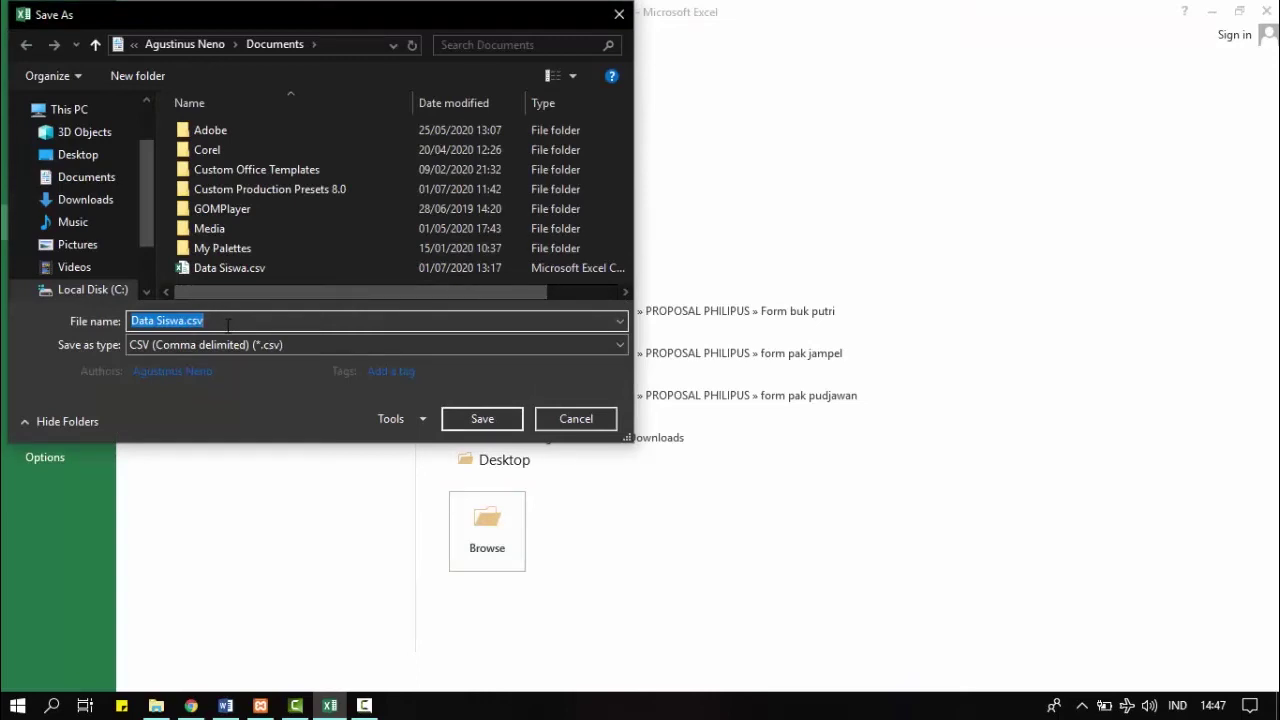
Try to save the student data as a comma-delimited CSV file named DATA KELAS VII/E
{"action": "type", "text": "DATA KELAS VII/E"}
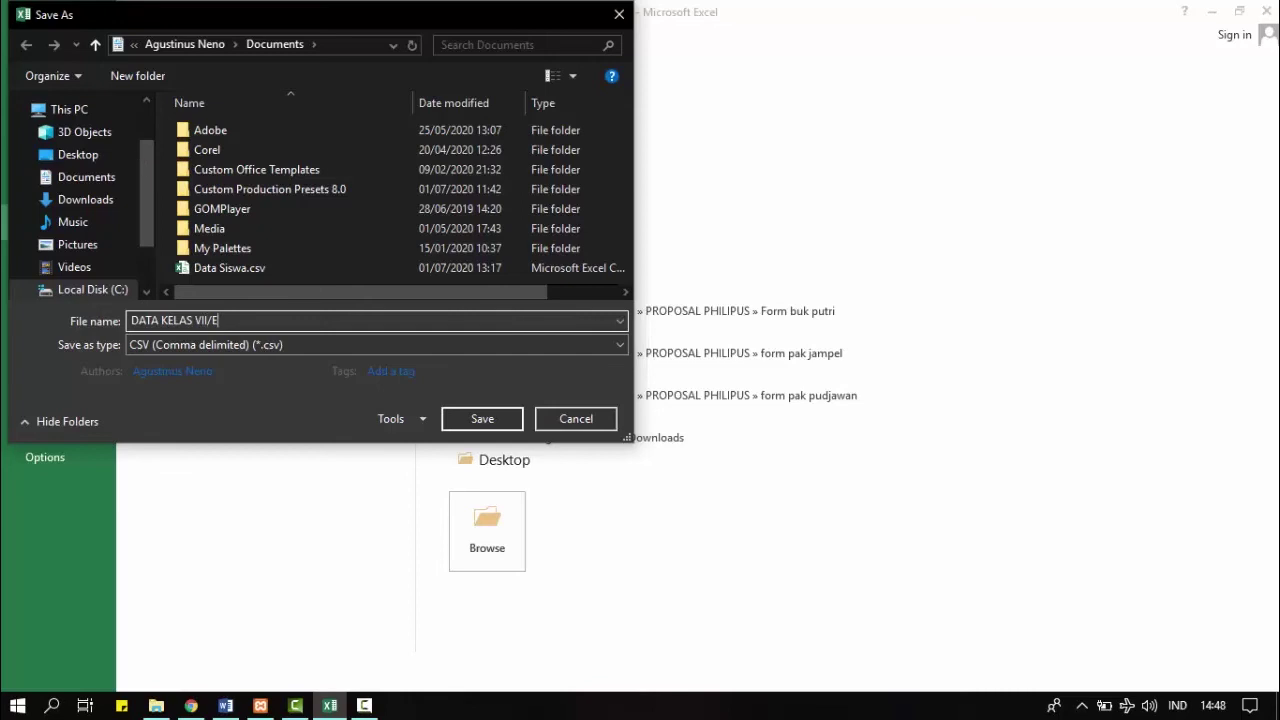
{"action": "left_click", "coordinate": [159, 346]}
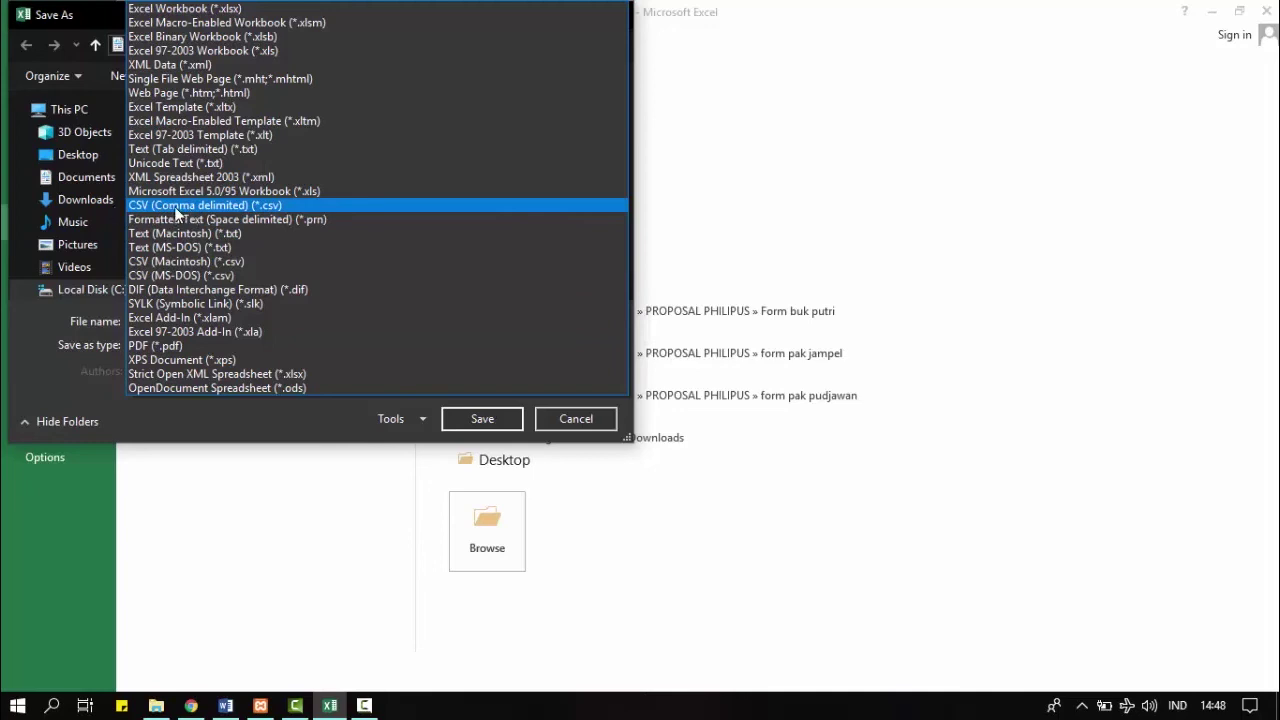
{"action": "left_click", "coordinate": [181, 207]}
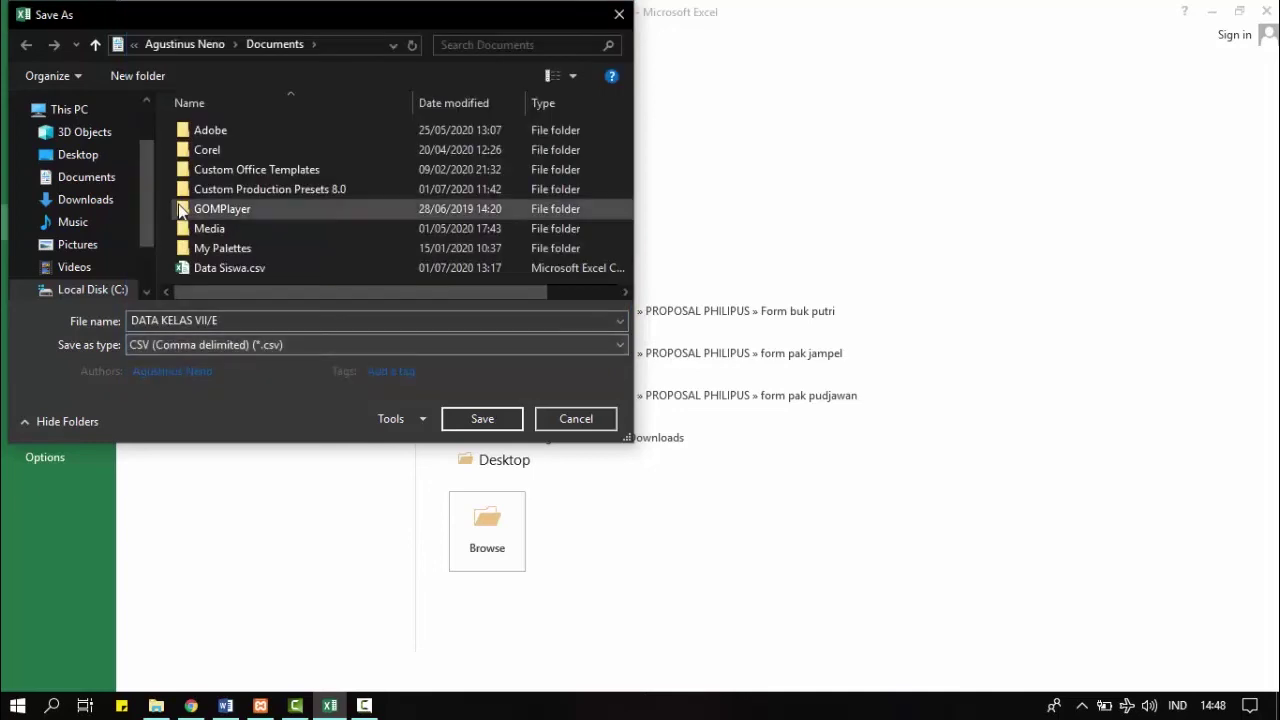
{"action": "left_click", "coordinate": [482, 418]}
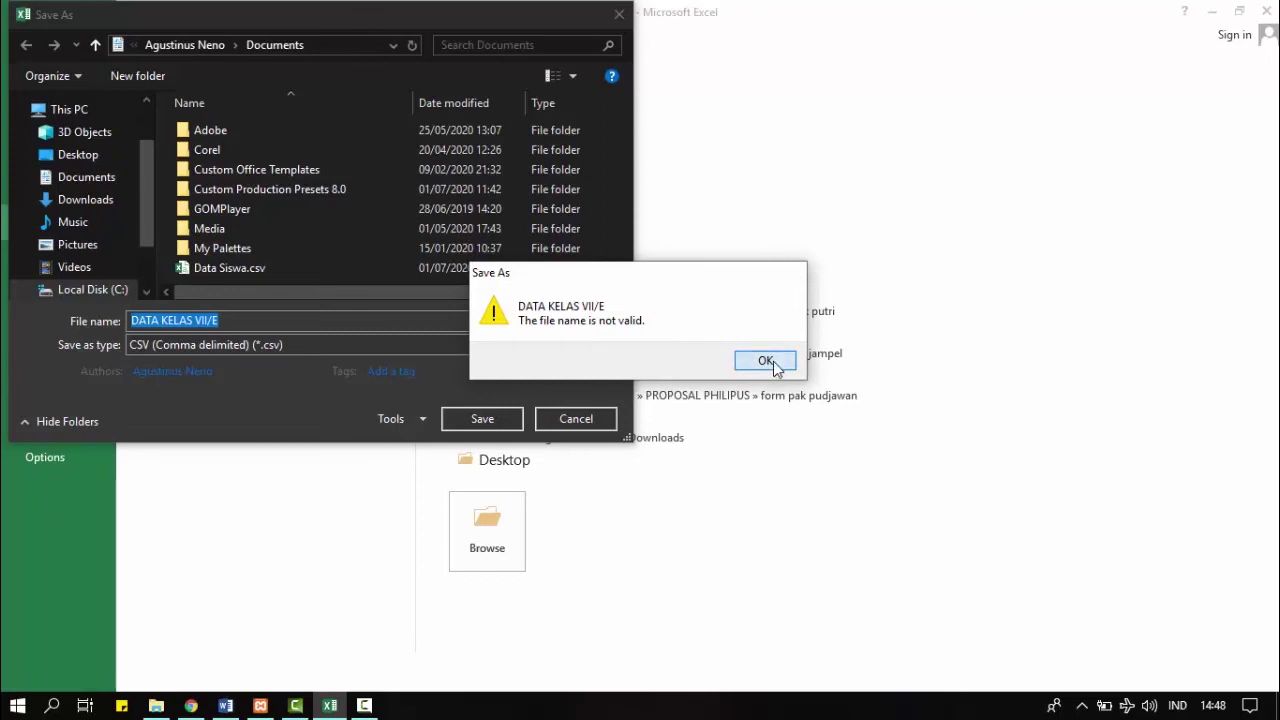
{"action": "left_click", "coordinate": [765, 361]}
Save the student data as KELAS VII E in CSV (Comma delimited) format
{"action": "key", "text": "BackSpace"}
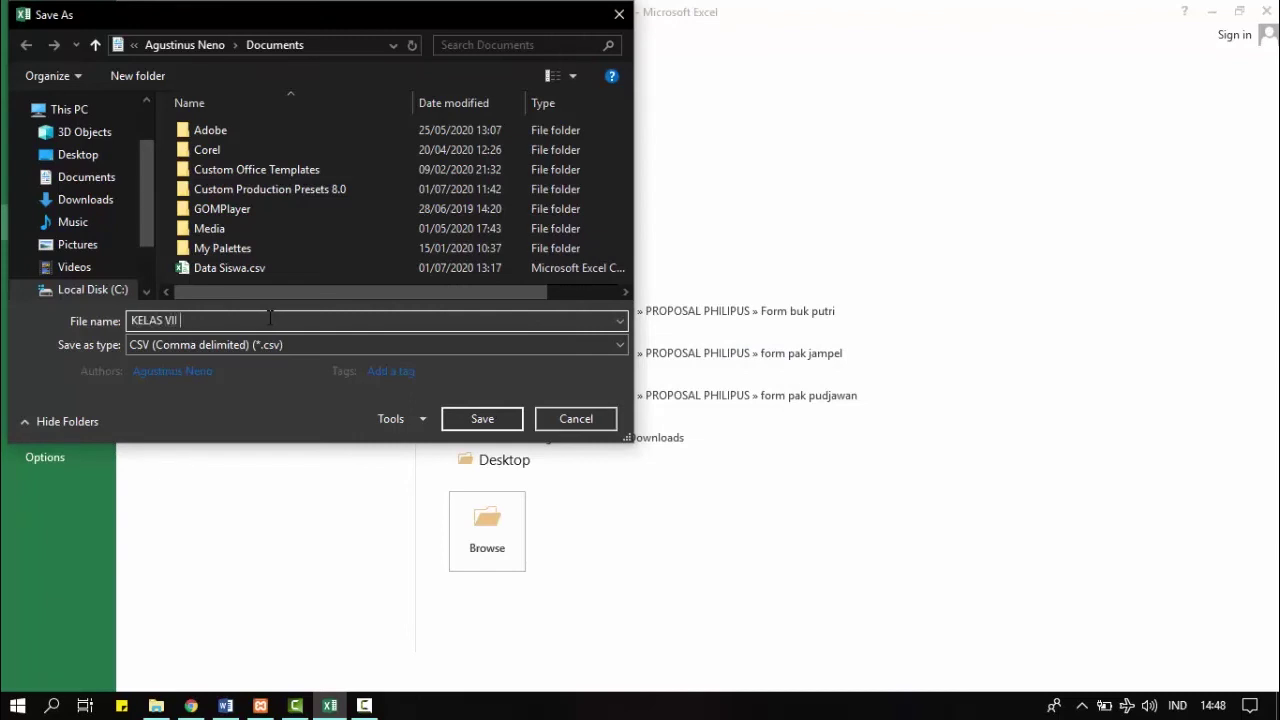
{"action": "left_click", "coordinate": [483, 419]}
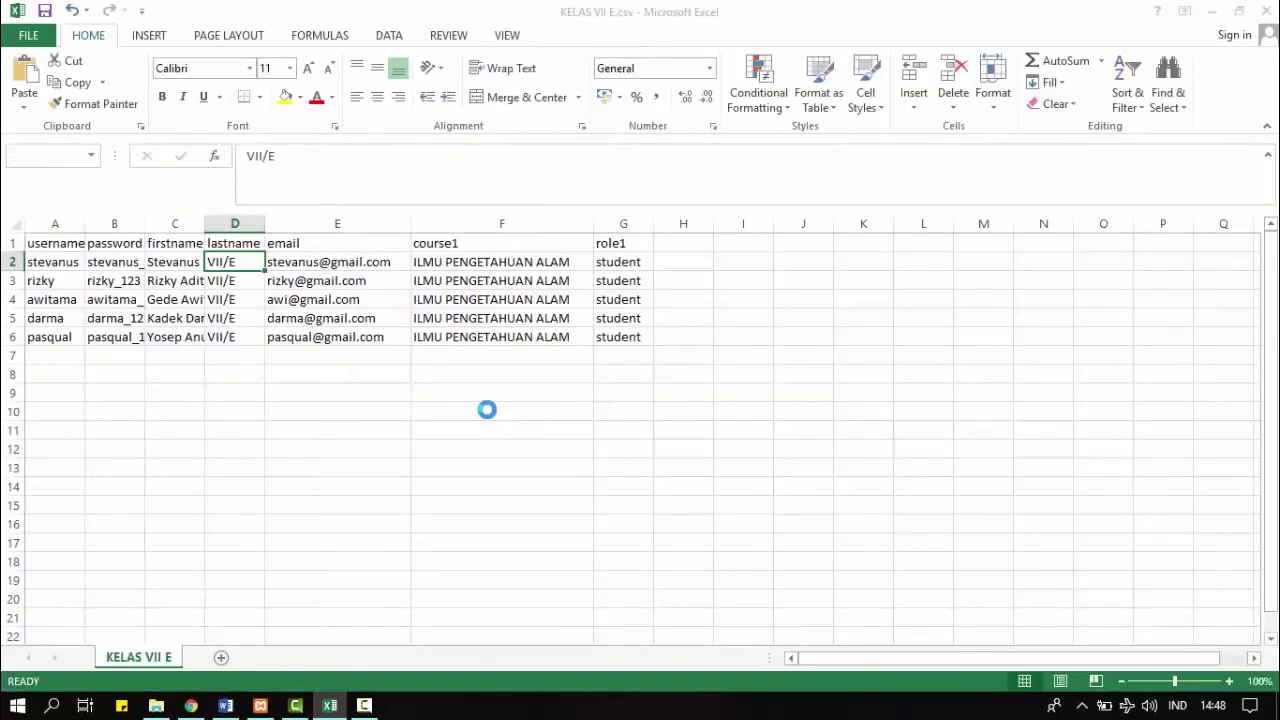
{"action": "left_click", "coordinate": [565, 408]}
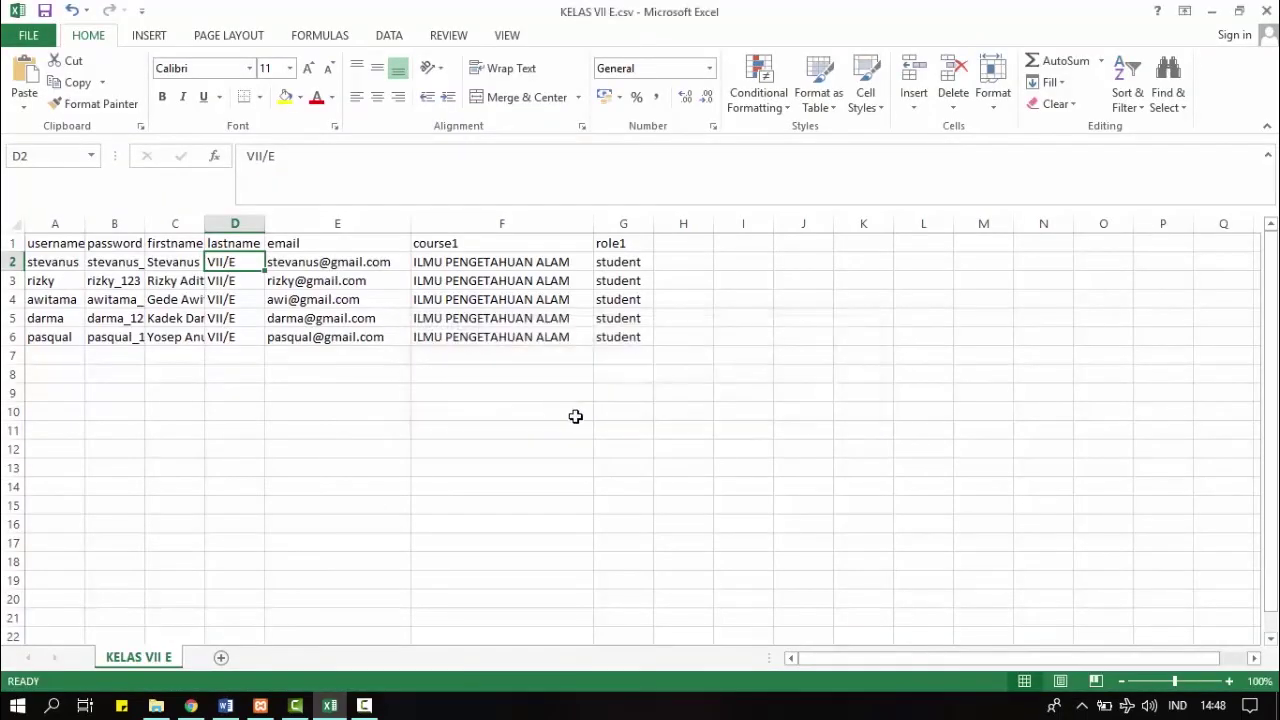
Leave Excel and add KELAS VII E.csv from the Documents folder to the file field of Moodle's Upload users form
{"action": "left_click", "coordinate": [1213, 10]}
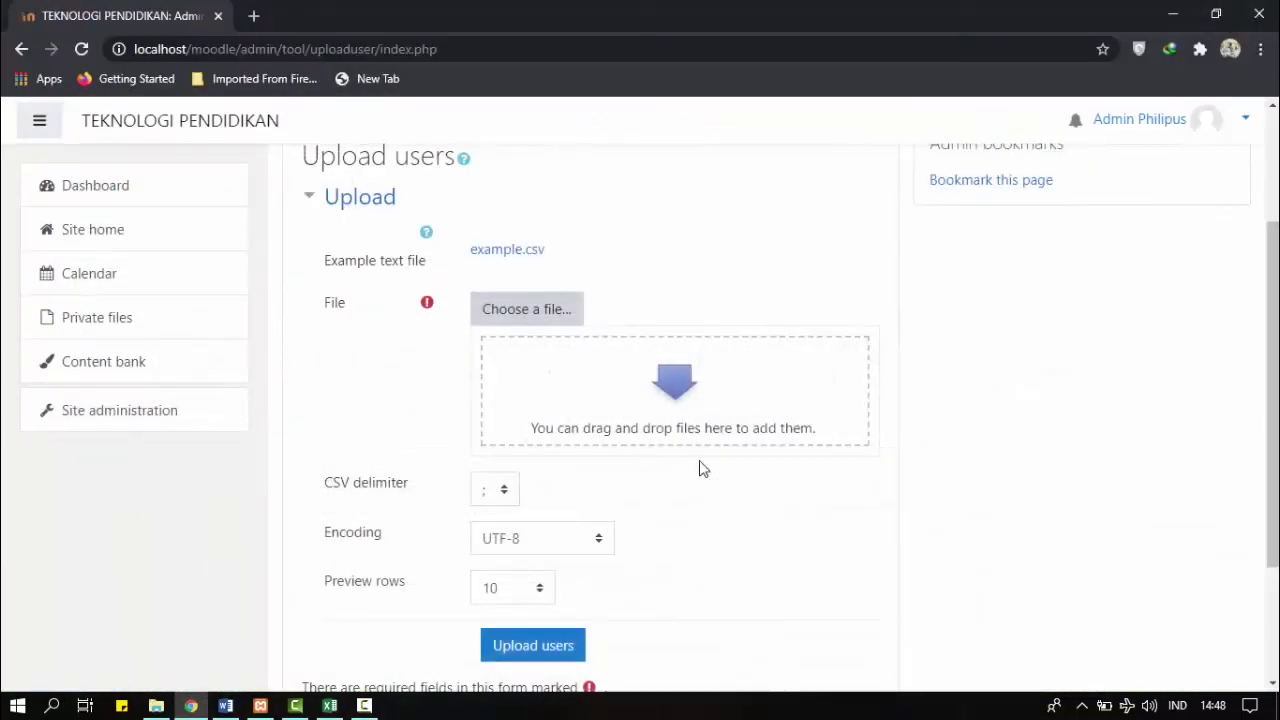
{"action": "left_click", "coordinate": [156, 706]}
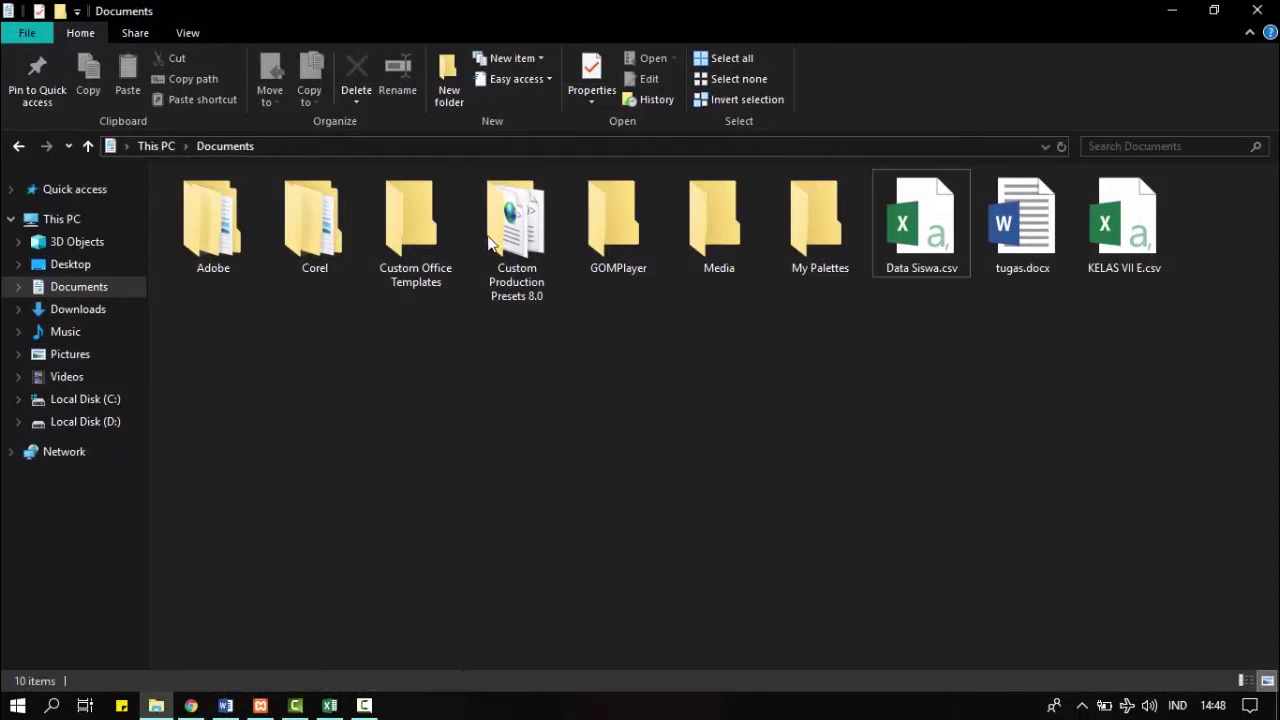
{"action": "left_click", "coordinate": [1164, 186]}
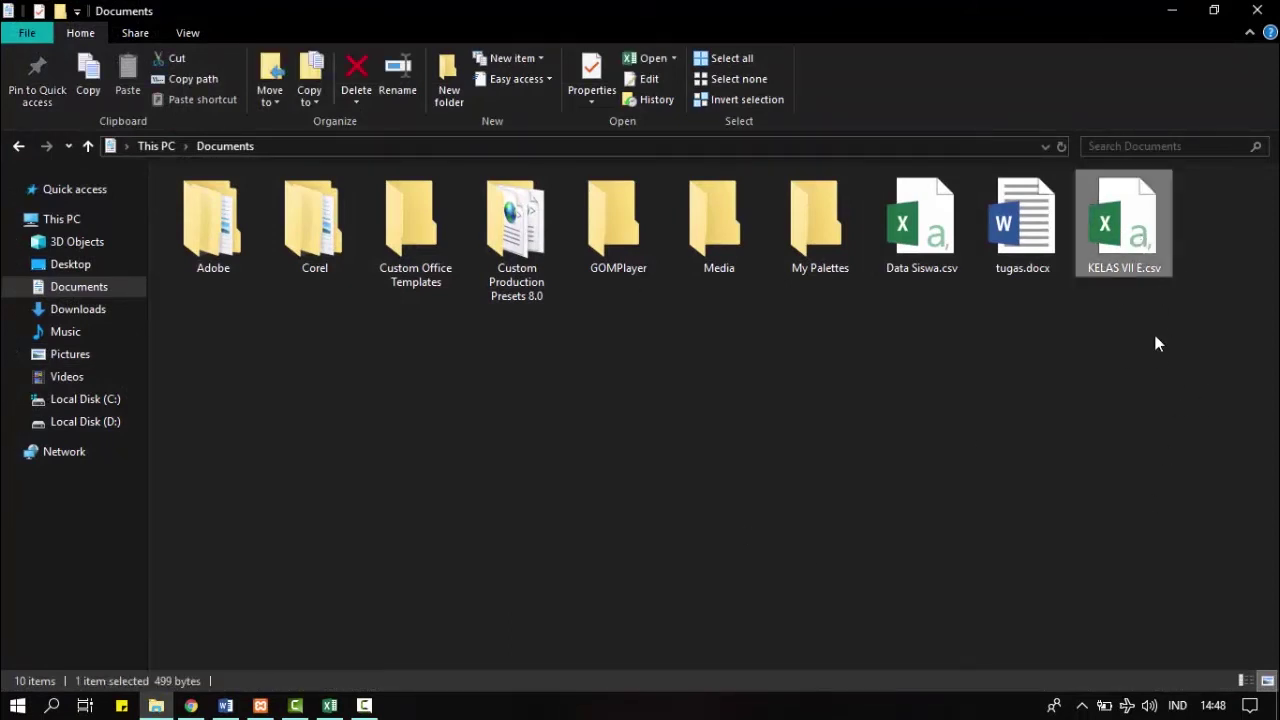
{"action": "left_click_drag", "start_coordinate": [1134, 238], "coordinate": [644, 403]}
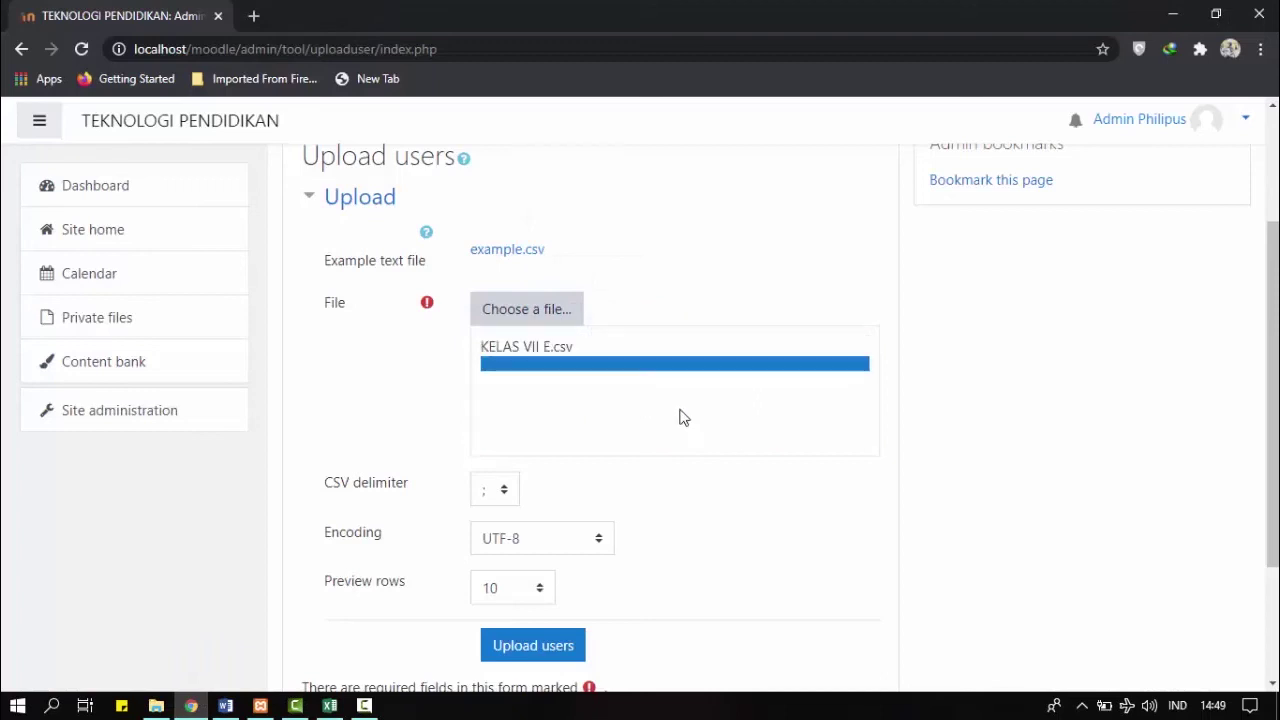
Submit the Upload users form with KELAS VII E.csv to load the users preview
{"action": "scroll", "coordinate": [640, 391], "scroll_direction": "down", "scroll_amount": 2}
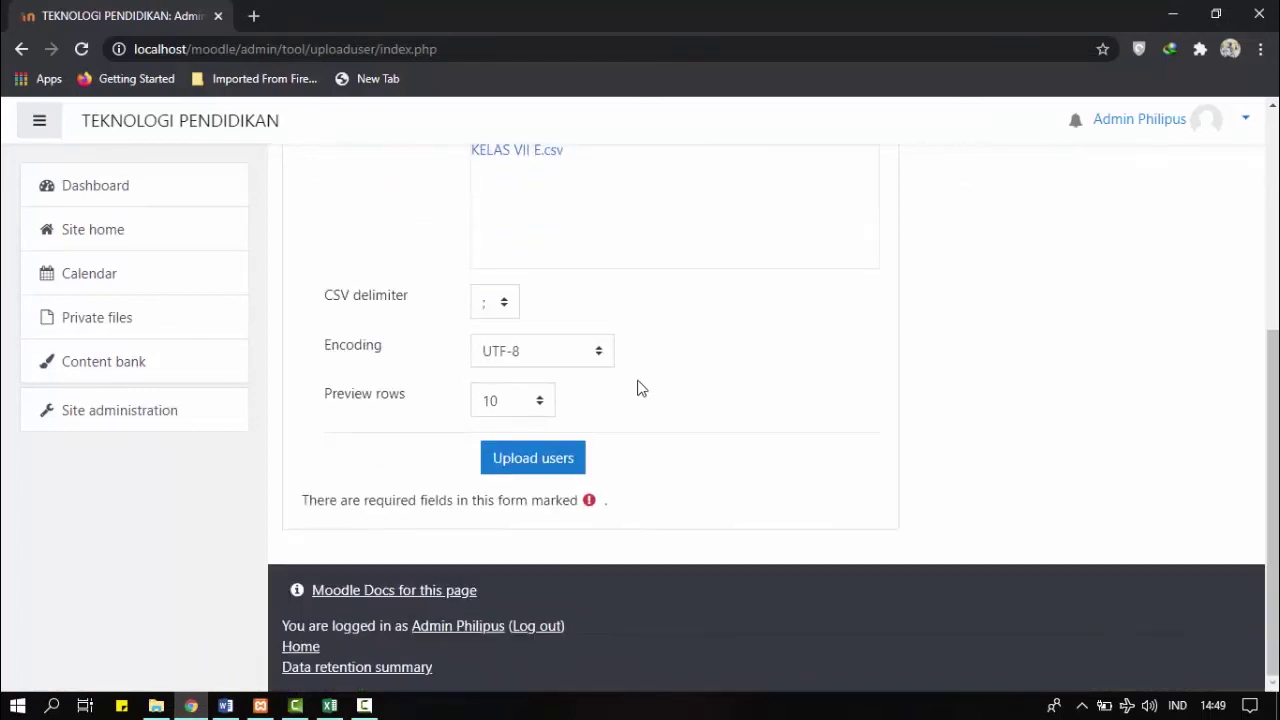
{"action": "left_click", "coordinate": [515, 466]}
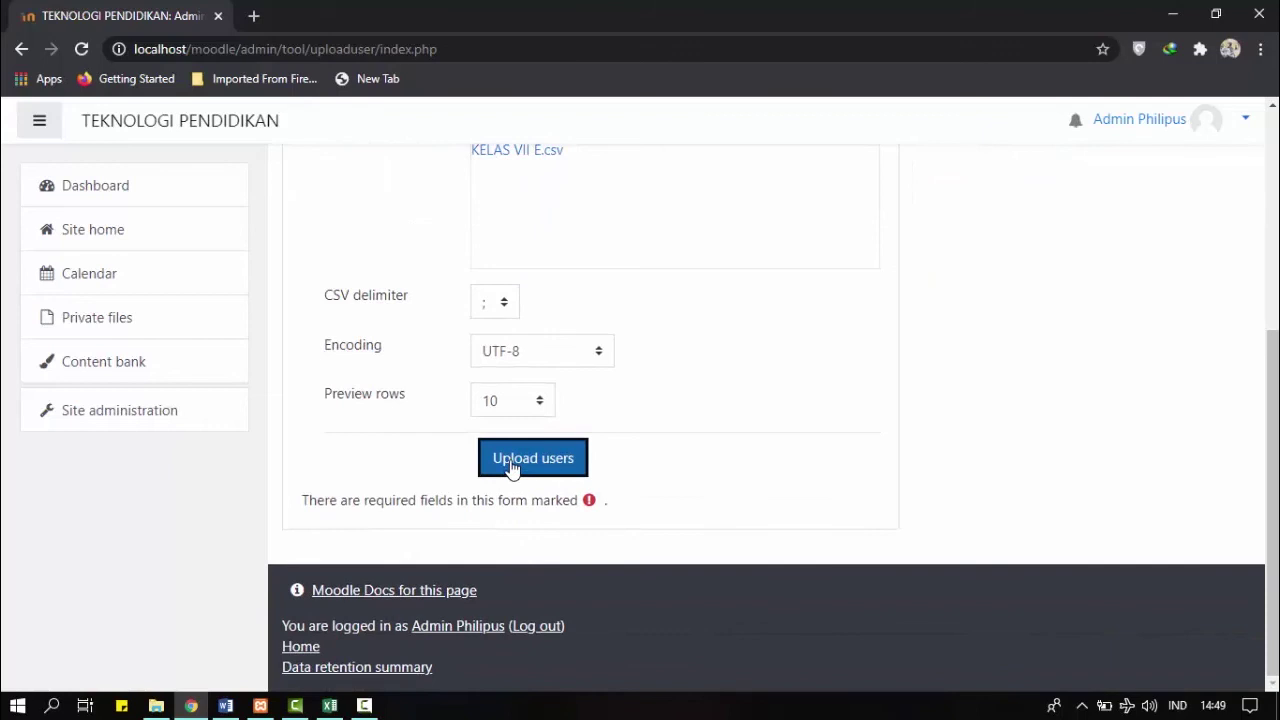
{"action": "scroll", "coordinate": [880, 468], "scroll_direction": "up", "scroll_amount": 2}
{"action": "scroll", "coordinate": [866, 477], "scroll_direction": "down", "scroll_amount": 1}
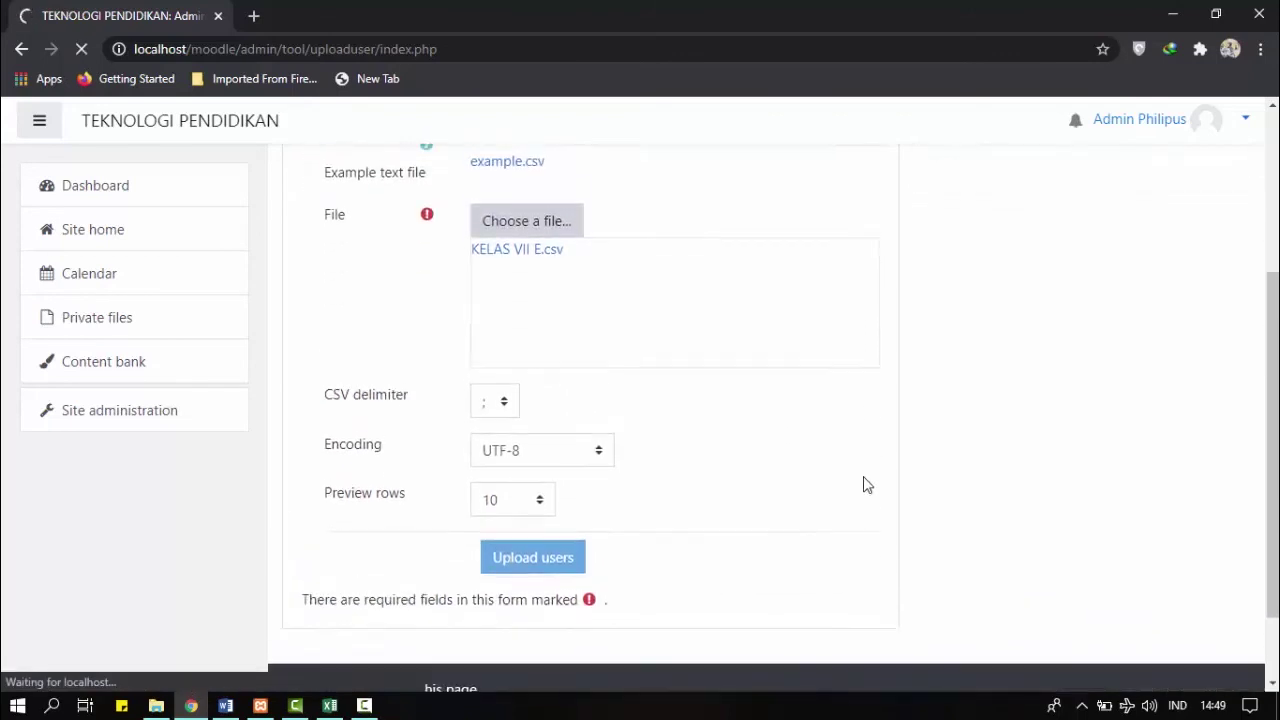
{"action": "scroll", "coordinate": [858, 478], "scroll_direction": "up", "scroll_amount": 2}
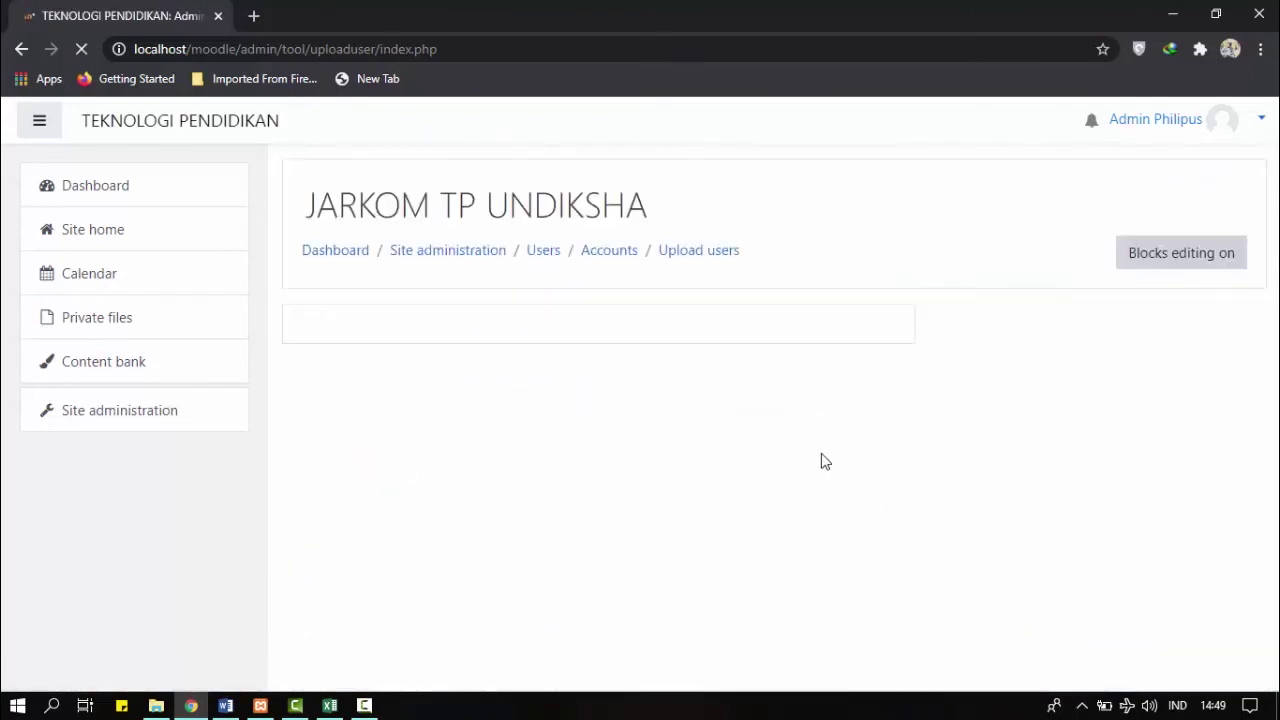
Examine the upload preview table's username, password, firstname, lastname and email entries for each CSV line
{"action": "scroll", "coordinate": [600, 480], "scroll_direction": "down", "scroll_amount": 3}
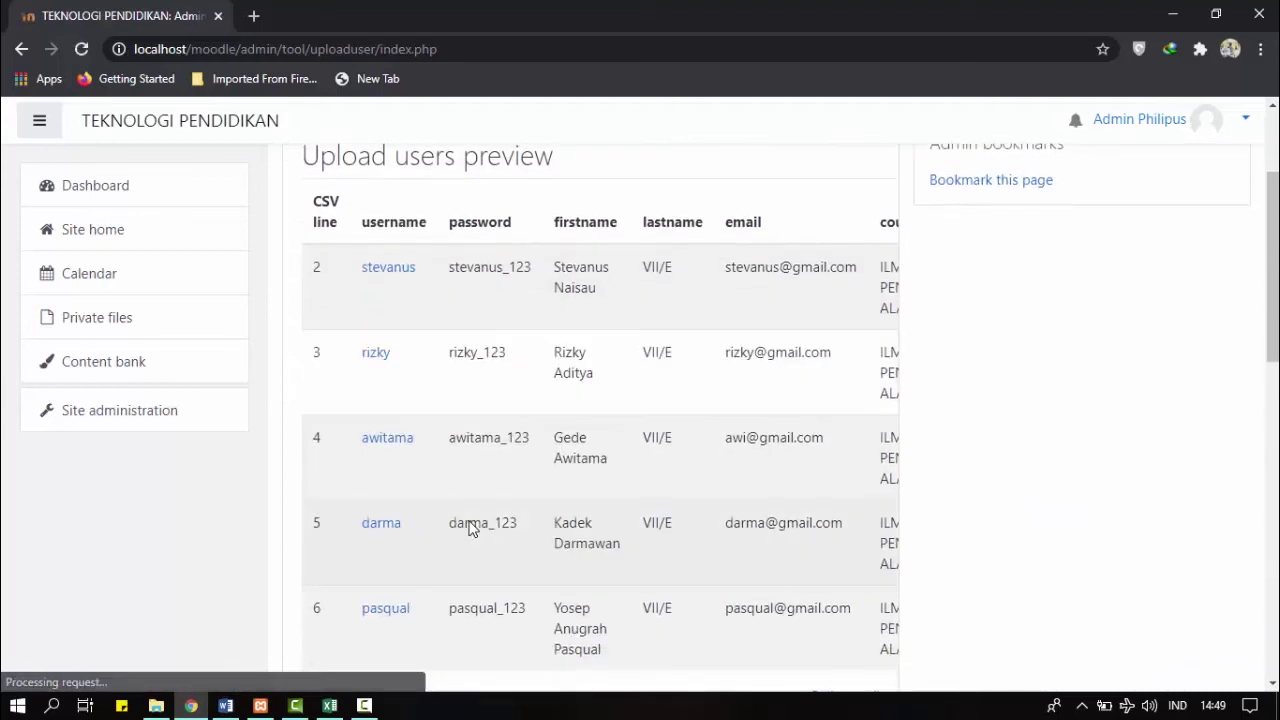
{"action": "scroll", "coordinate": [472, 528], "scroll_direction": "up", "scroll_amount": 2}
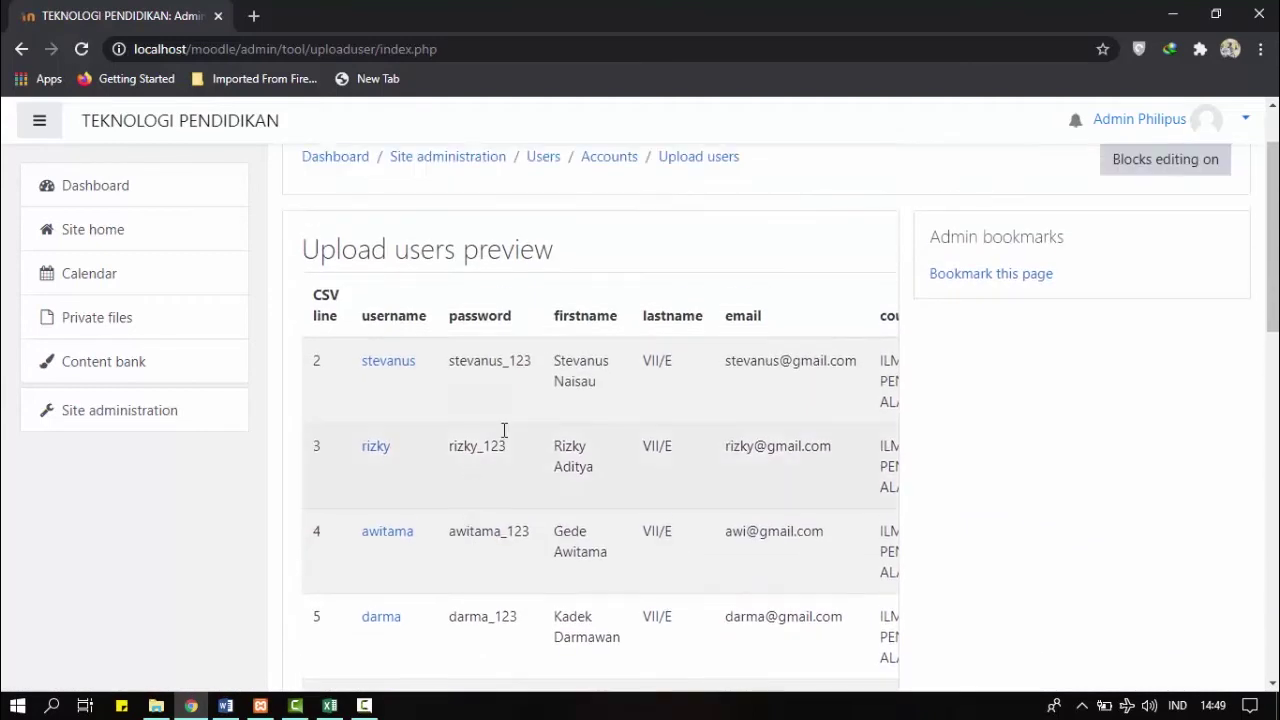
{"action": "scroll", "coordinate": [366, 355], "scroll_direction": "down", "scroll_amount": 2}
{"action": "scroll", "coordinate": [363, 313], "scroll_direction": "down", "scroll_amount": 1}
{"action": "scroll", "coordinate": [388, 451], "scroll_direction": "up", "scroll_amount": 4}
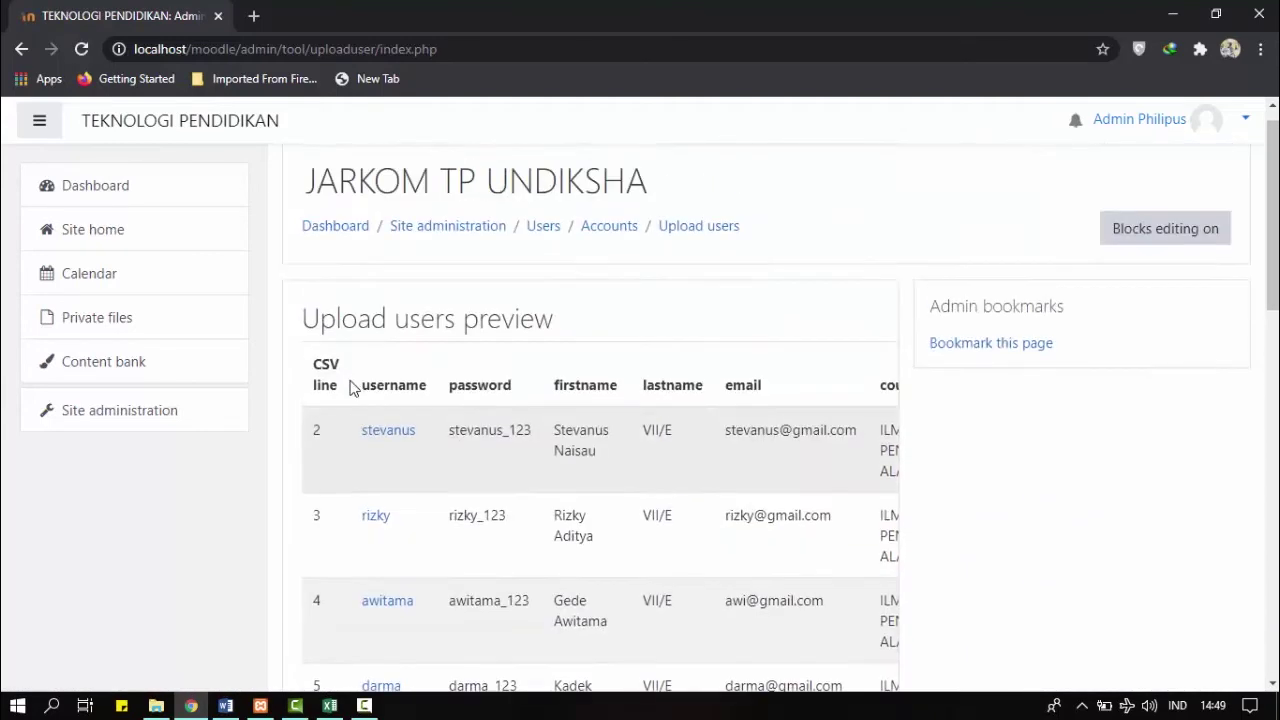
{"action": "scroll", "coordinate": [352, 368], "scroll_direction": "down", "scroll_amount": 1}
{"action": "scroll", "coordinate": [380, 520], "scroll_direction": "down", "scroll_amount": 2}
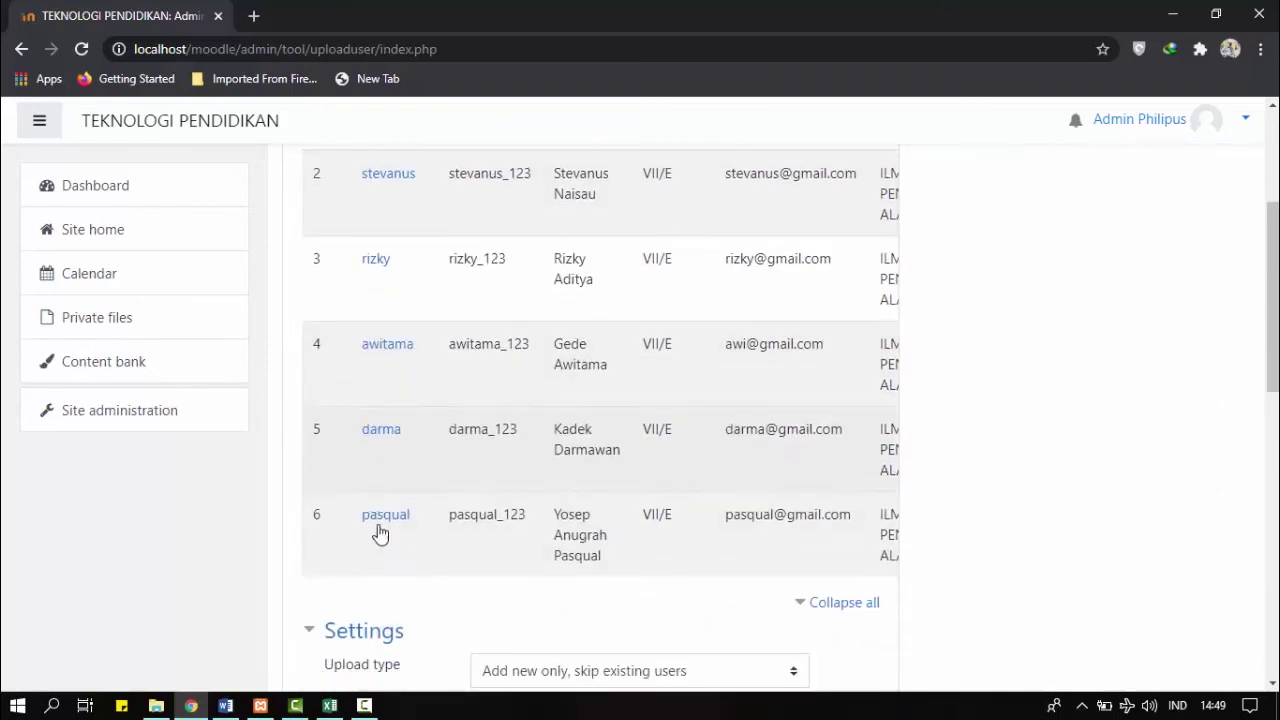
{"action": "scroll", "coordinate": [520, 420], "scroll_direction": "down", "scroll_amount": 1}
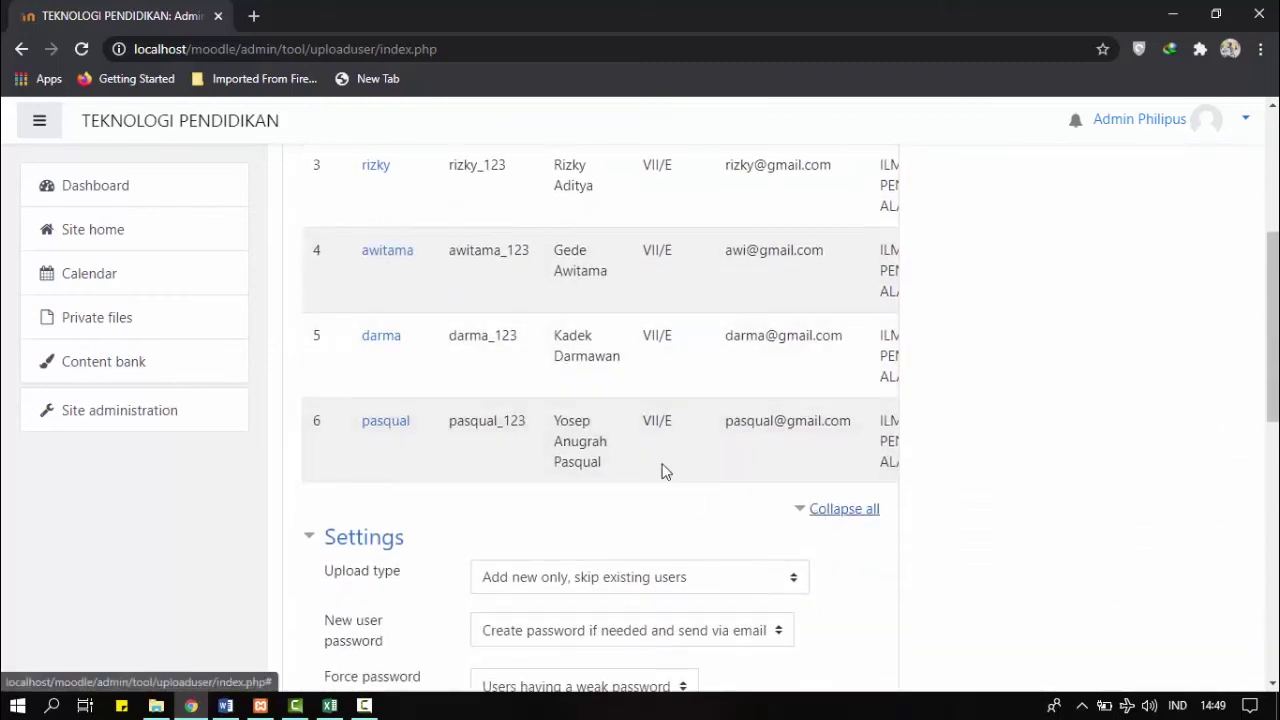
{"action": "scroll", "coordinate": [517, 426], "scroll_direction": "up", "scroll_amount": 3}
Set the upload type to Add new and update existing users, keeping New user password at Create password if needed and send via email
{"action": "scroll", "coordinate": [790, 385], "scroll_direction": "down", "scroll_amount": 6}
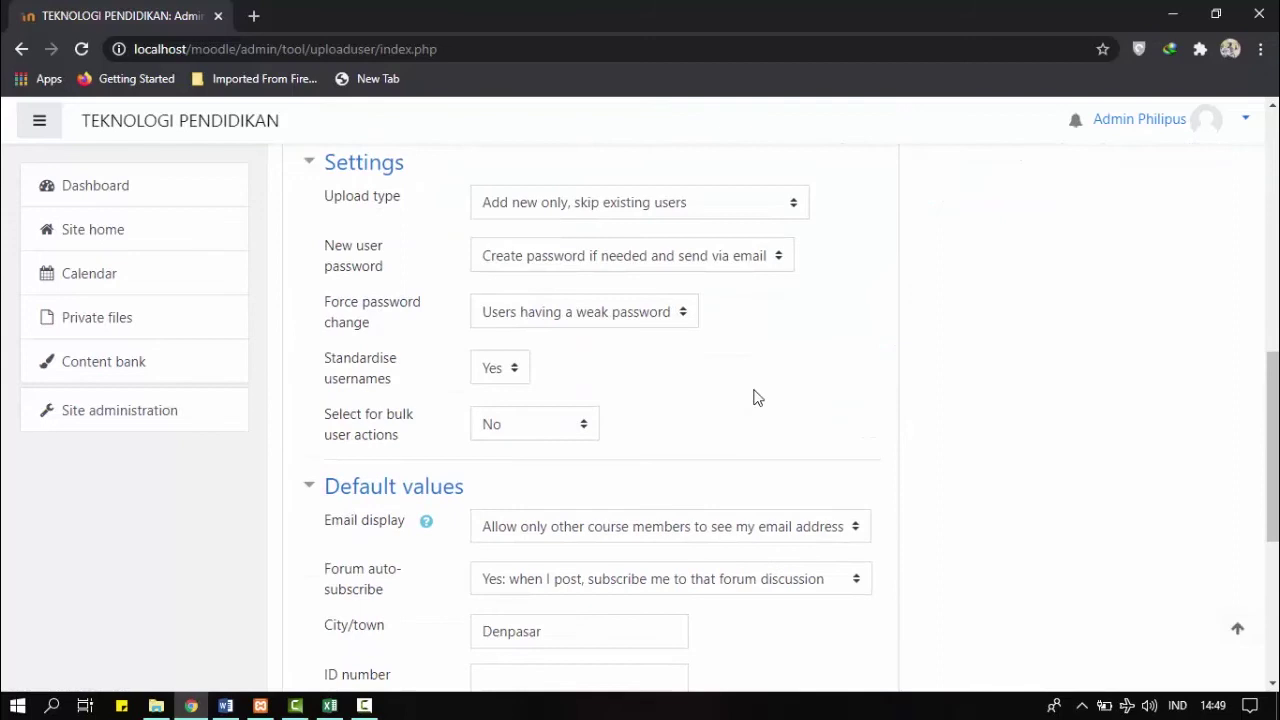
{"action": "scroll", "coordinate": [850, 420], "scroll_direction": "up", "scroll_amount": 2}
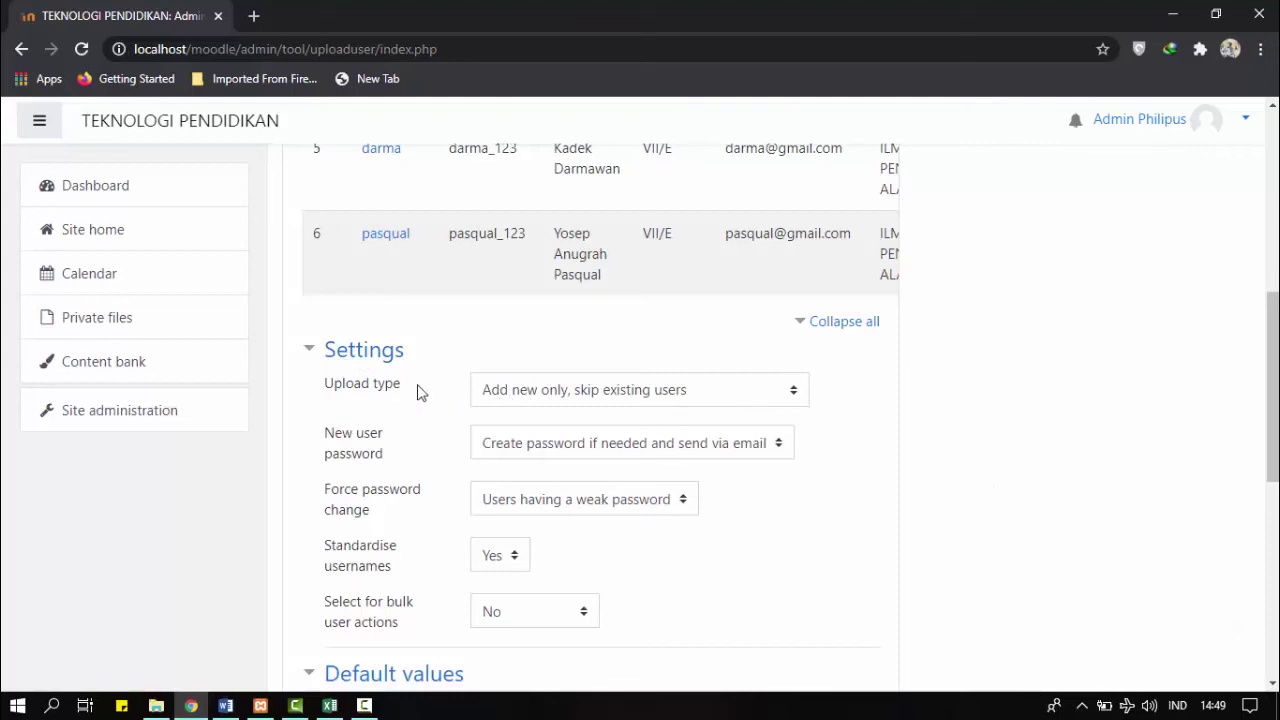
{"action": "left_click", "coordinate": [535, 398]}
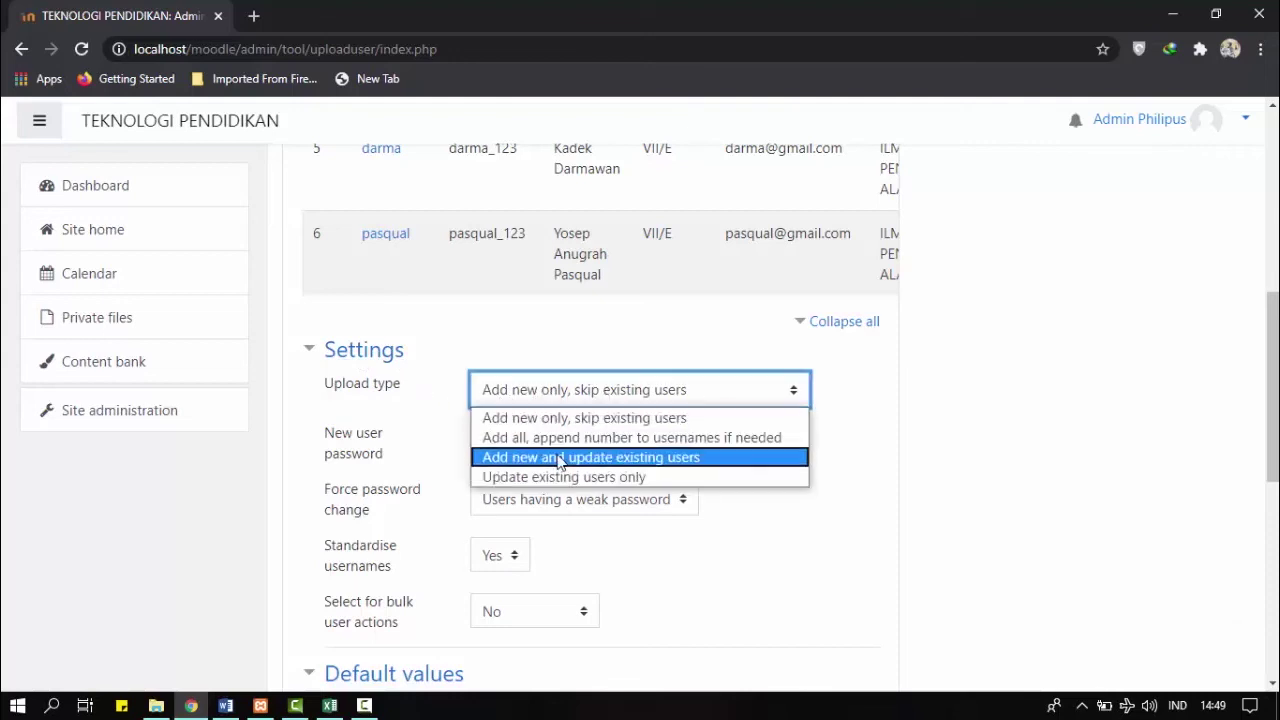
{"action": "left_click", "coordinate": [633, 457]}
{"action": "left_click", "coordinate": [866, 460]}
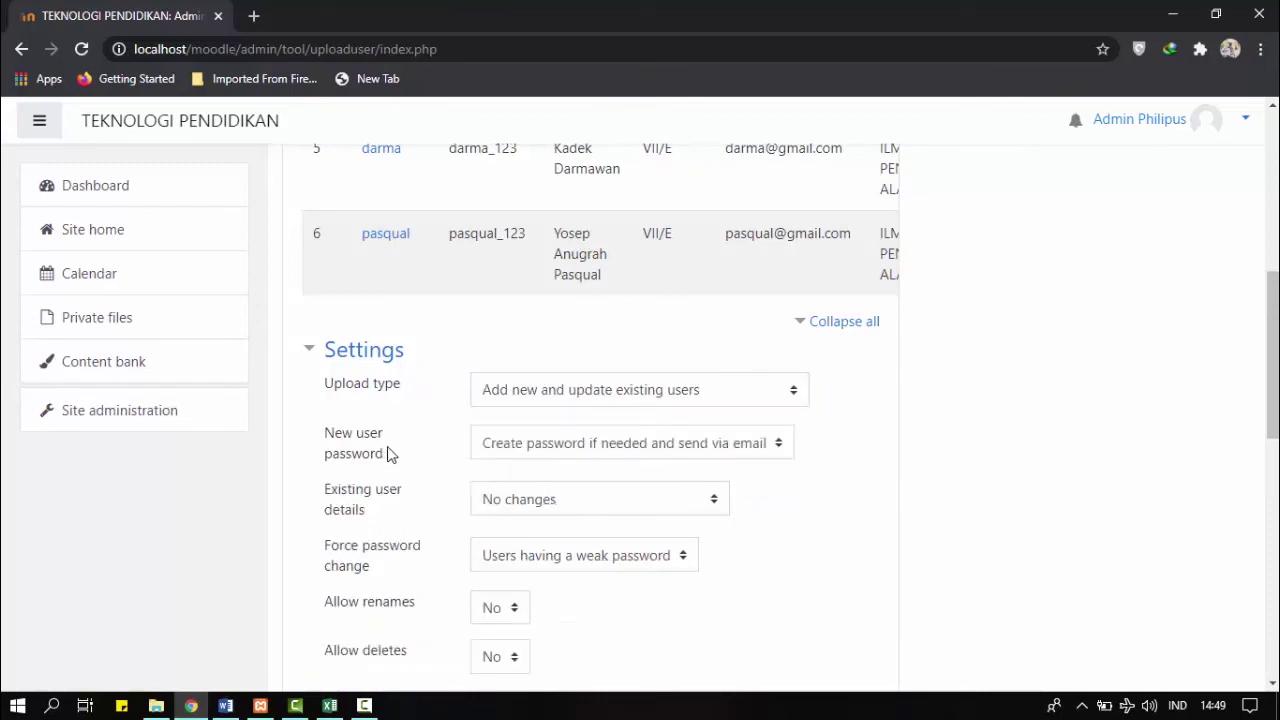
{"action": "left_click", "coordinate": [505, 451]}
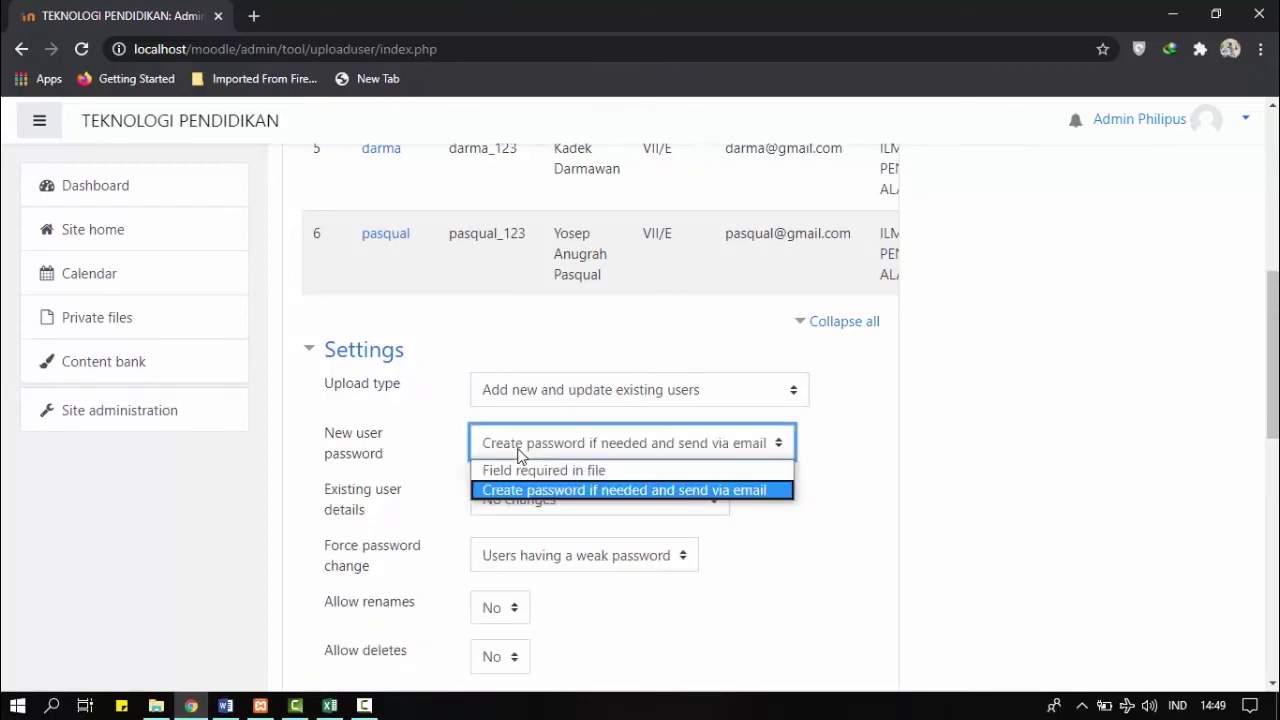
{"action": "left_click", "coordinate": [617, 490]}
{"action": "left_click", "coordinate": [893, 490]}
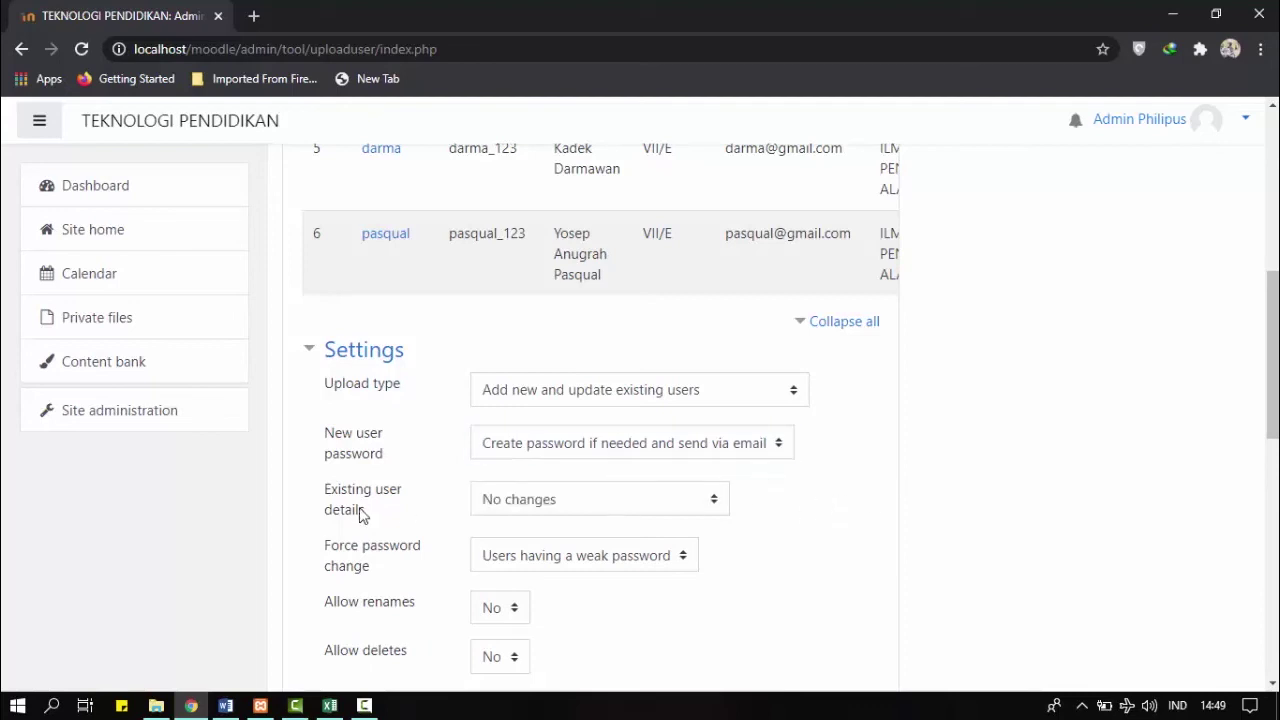
Set Existing user details to Override with file and keep Force password change at Users having a weak password
{"action": "scroll", "coordinate": [361, 513], "scroll_direction": "down", "scroll_amount": 1}
{"action": "left_click", "coordinate": [545, 410]}
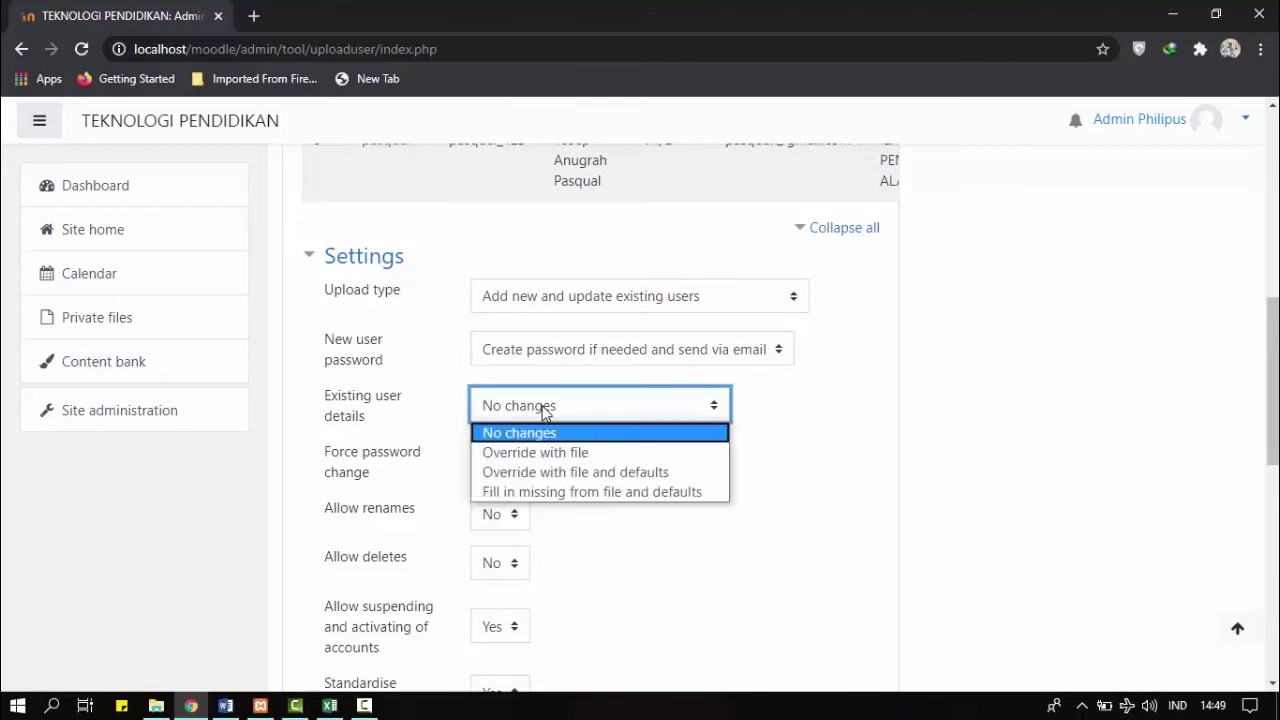
{"action": "left_click", "coordinate": [570, 455]}
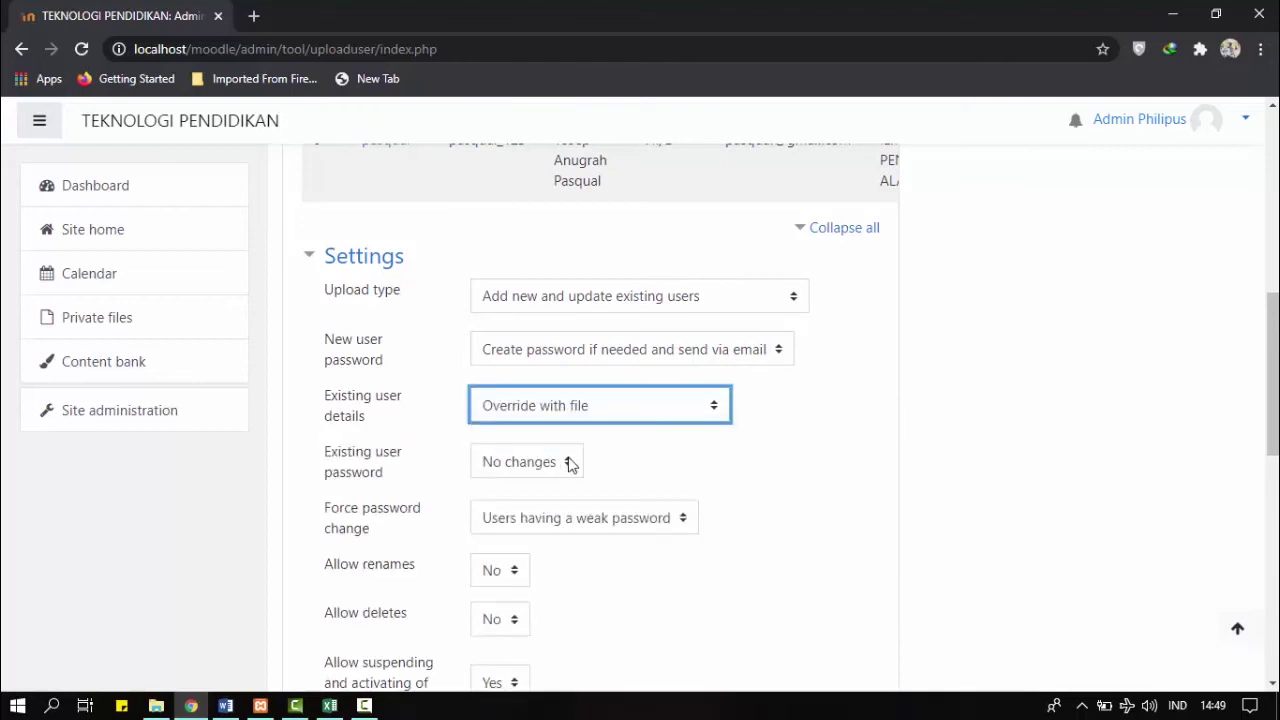
{"action": "scroll", "coordinate": [977, 491], "scroll_direction": "down", "scroll_amount": 1}
{"action": "left_click", "coordinate": [643, 423]}
{"action": "left_click", "coordinate": [643, 423]}
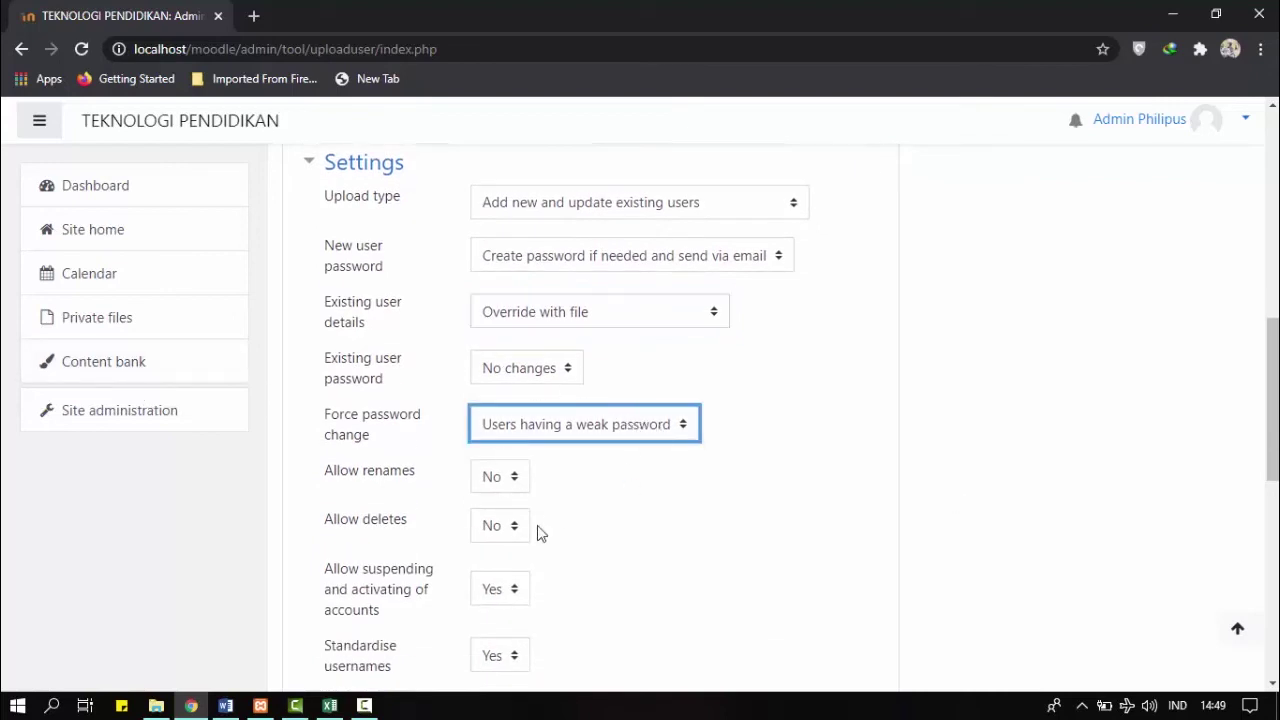
Upload the users with the chosen settings, review each account's upload result and finish the upload
{"action": "scroll", "coordinate": [527, 520], "scroll_direction": "down", "scroll_amount": 7}
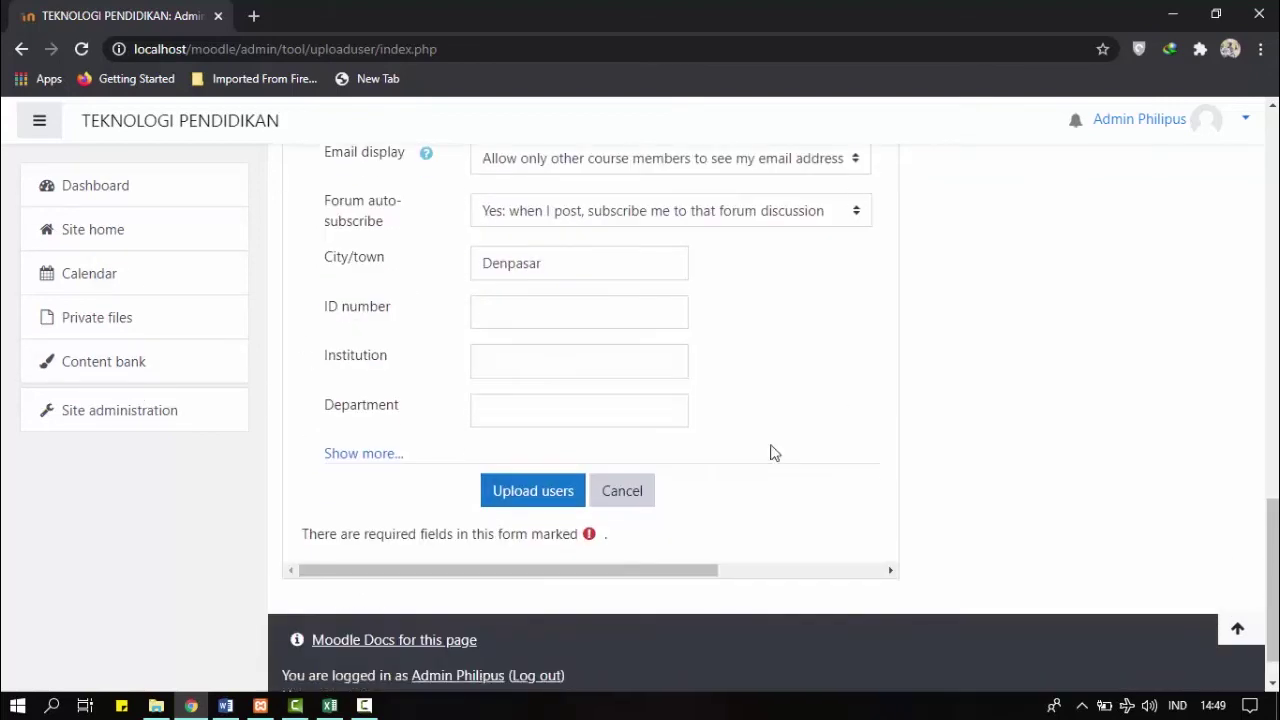
{"action": "left_click", "coordinate": [551, 503]}
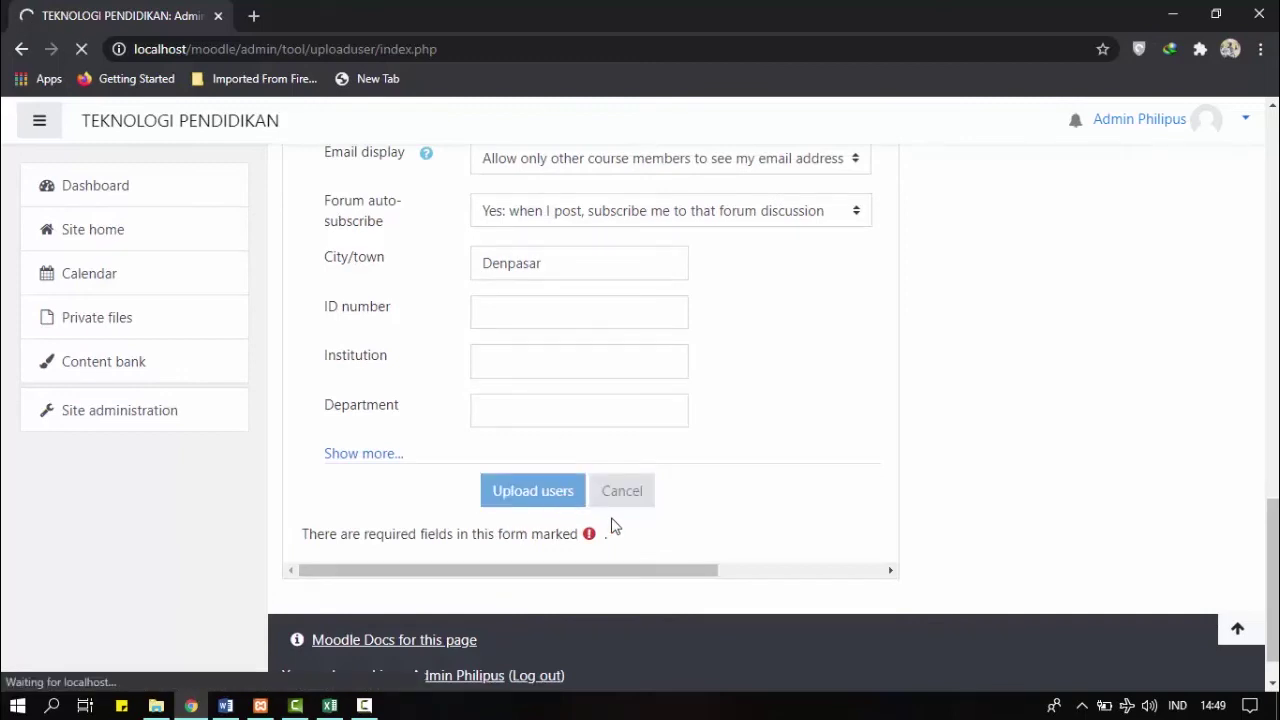
{"action": "scroll", "coordinate": [745, 507], "scroll_direction": "down", "scroll_amount": 2}
{"action": "scroll", "coordinate": [744, 508], "scroll_direction": "down", "scroll_amount": 5}
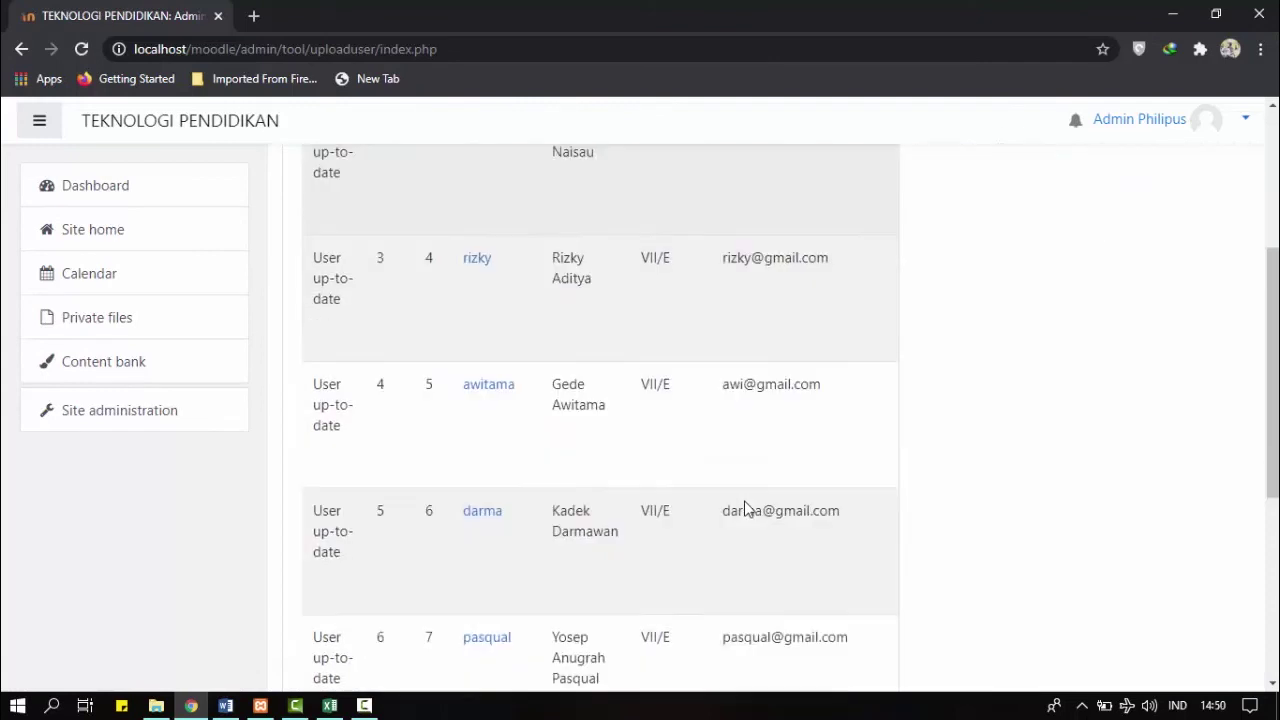
{"action": "scroll", "coordinate": [706, 486], "scroll_direction": "up", "scroll_amount": 3}
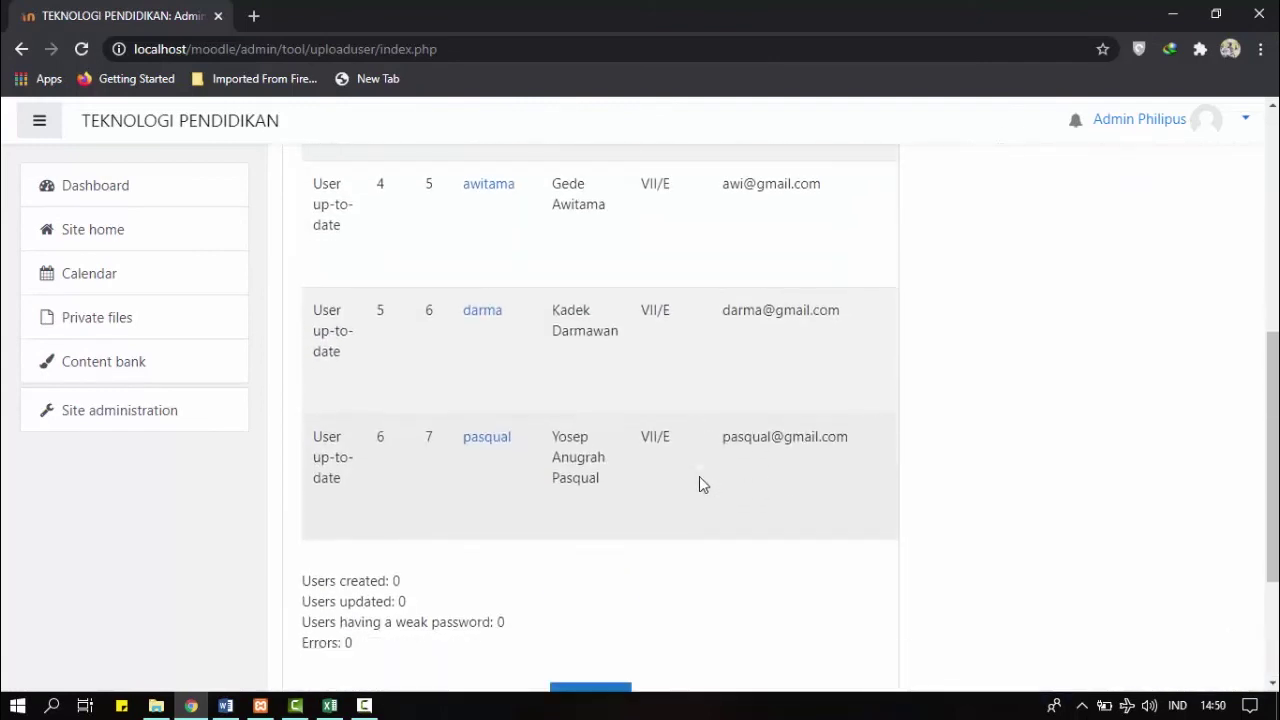
{"action": "scroll", "coordinate": [697, 484], "scroll_direction": "down", "scroll_amount": 3}
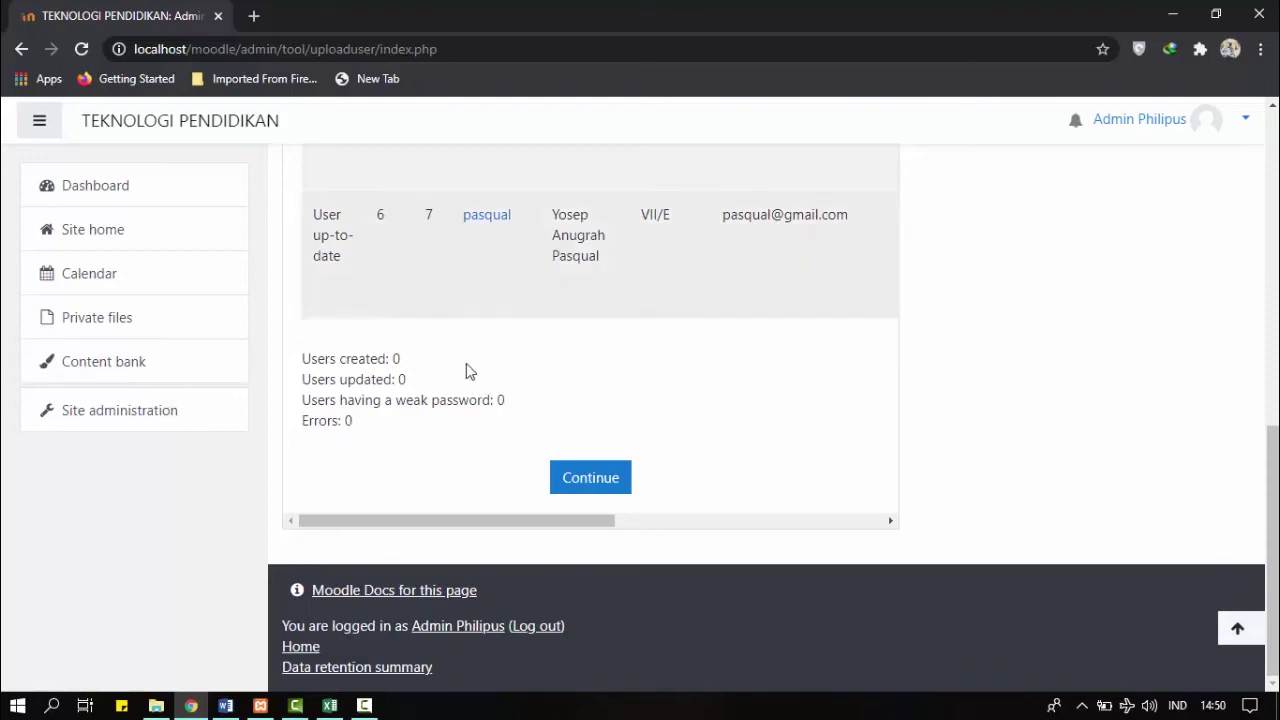
{"action": "left_click", "coordinate": [612, 485]}
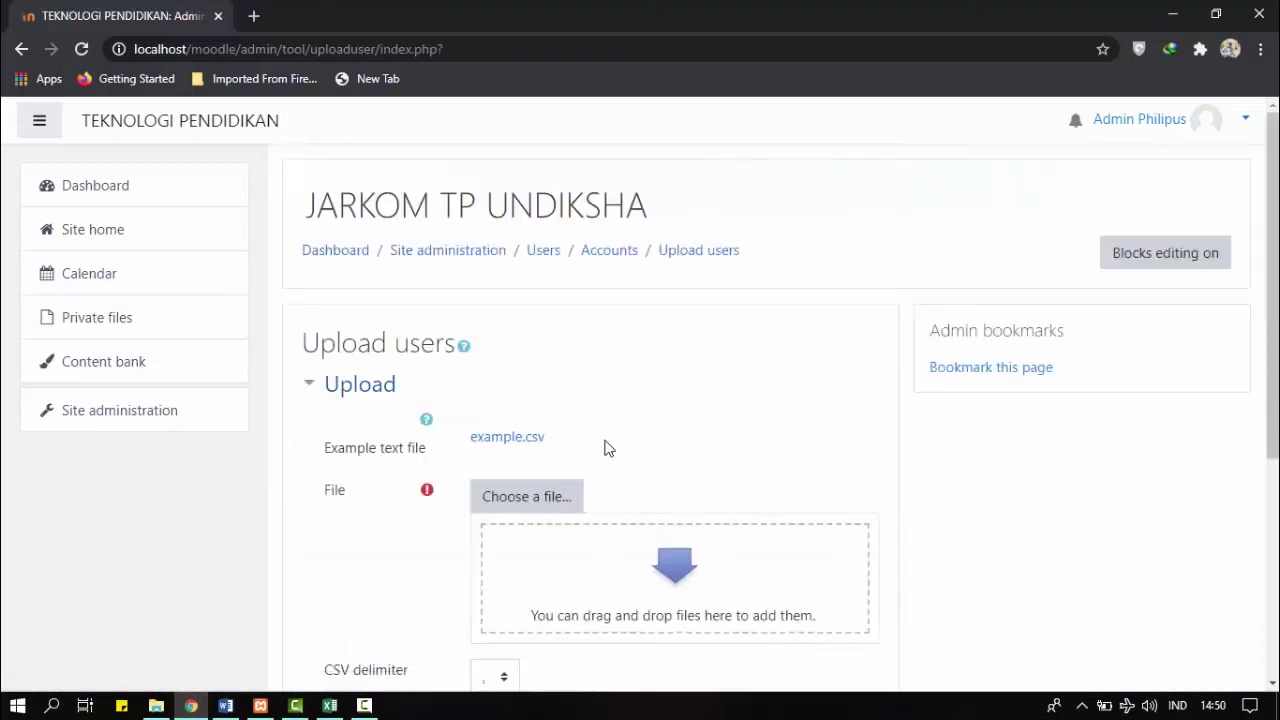
{"action": "scroll", "coordinate": [601, 446], "scroll_direction": "down", "scroll_amount": 1}
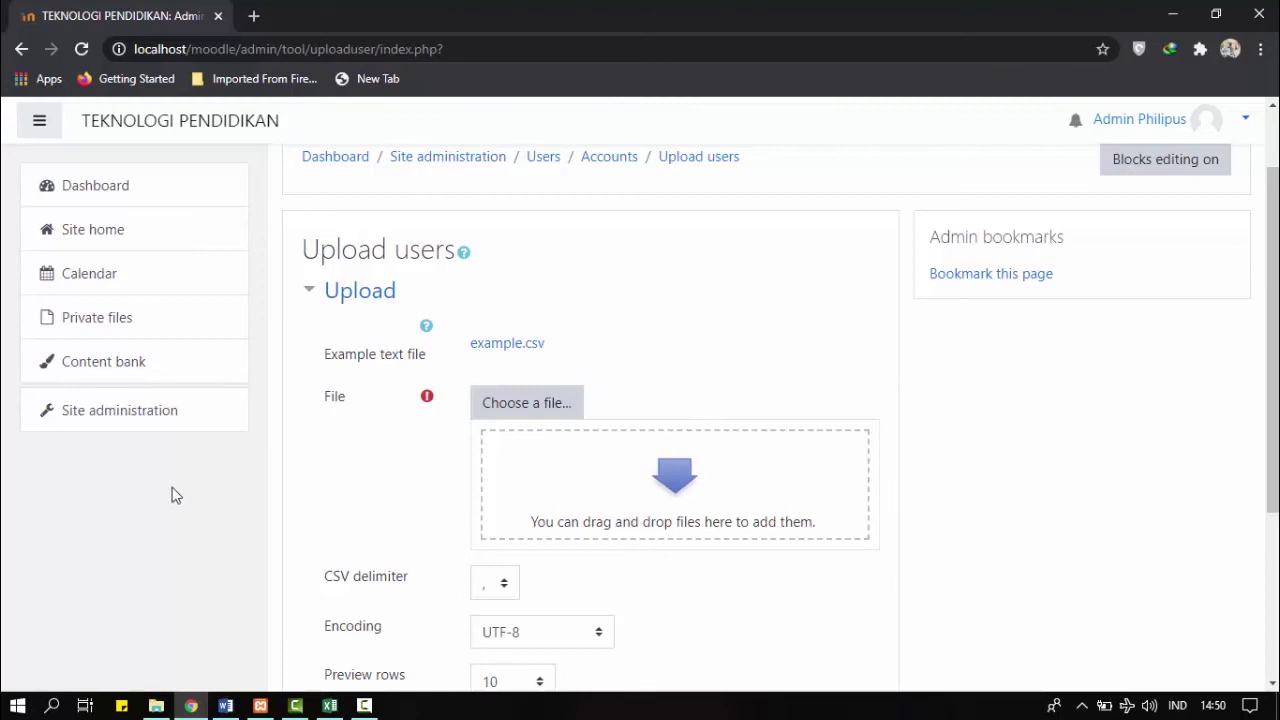
Open course and category management in site administration and show the courses of the KELAS VII SMP category
{"action": "left_click", "coordinate": [123, 415]}
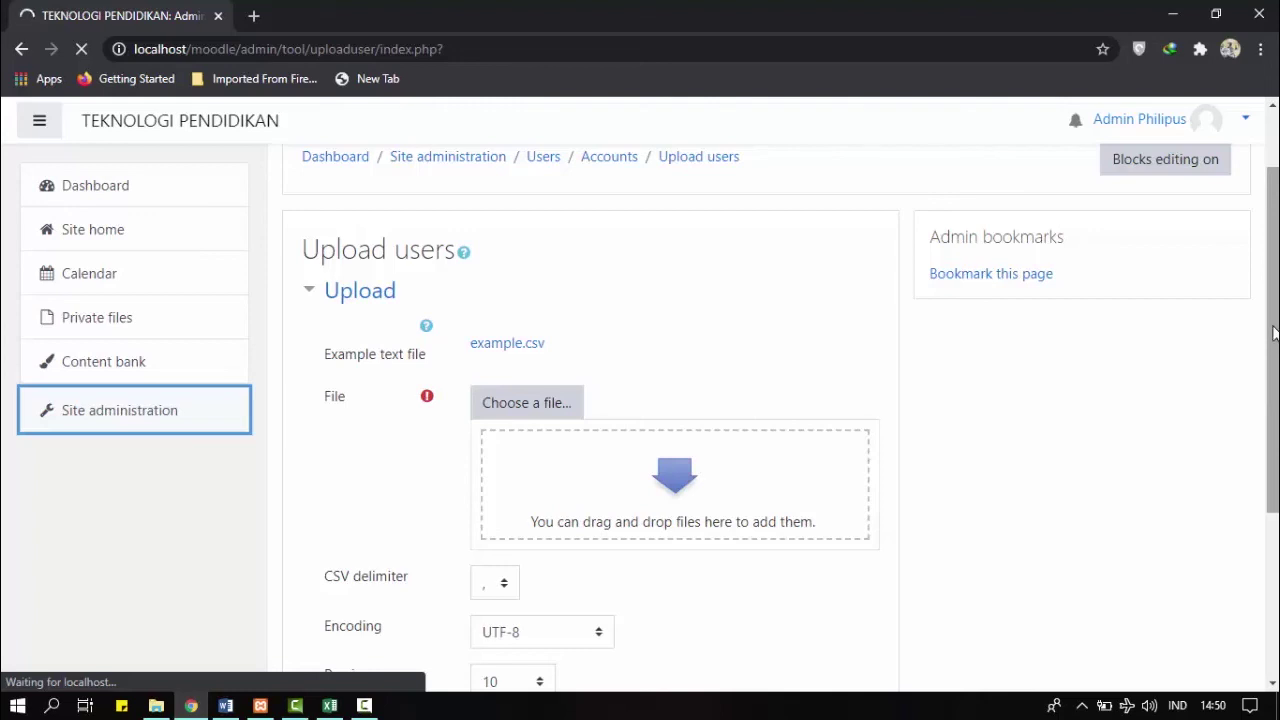
{"action": "scroll", "coordinate": [1274, 333], "scroll_direction": "up", "scroll_amount": 1}
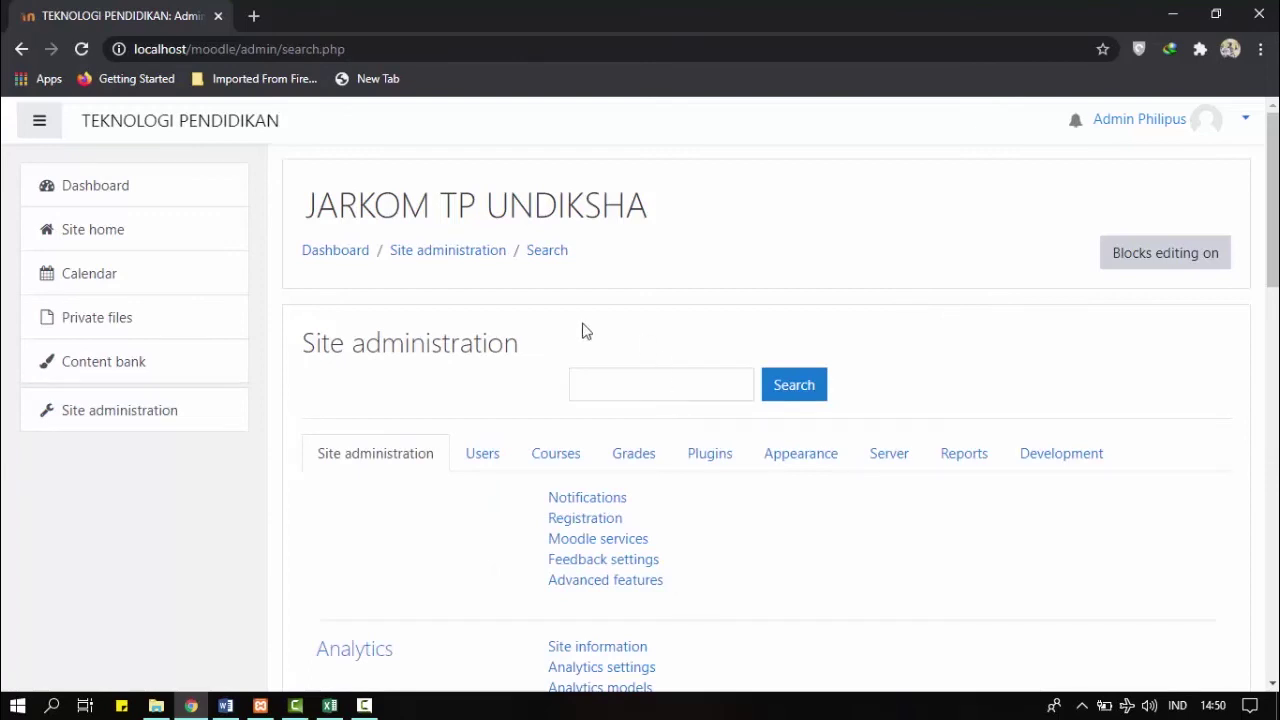
{"action": "scroll", "coordinate": [525, 410], "scroll_direction": "down", "scroll_amount": 1}
{"action": "left_click", "coordinate": [550, 366]}
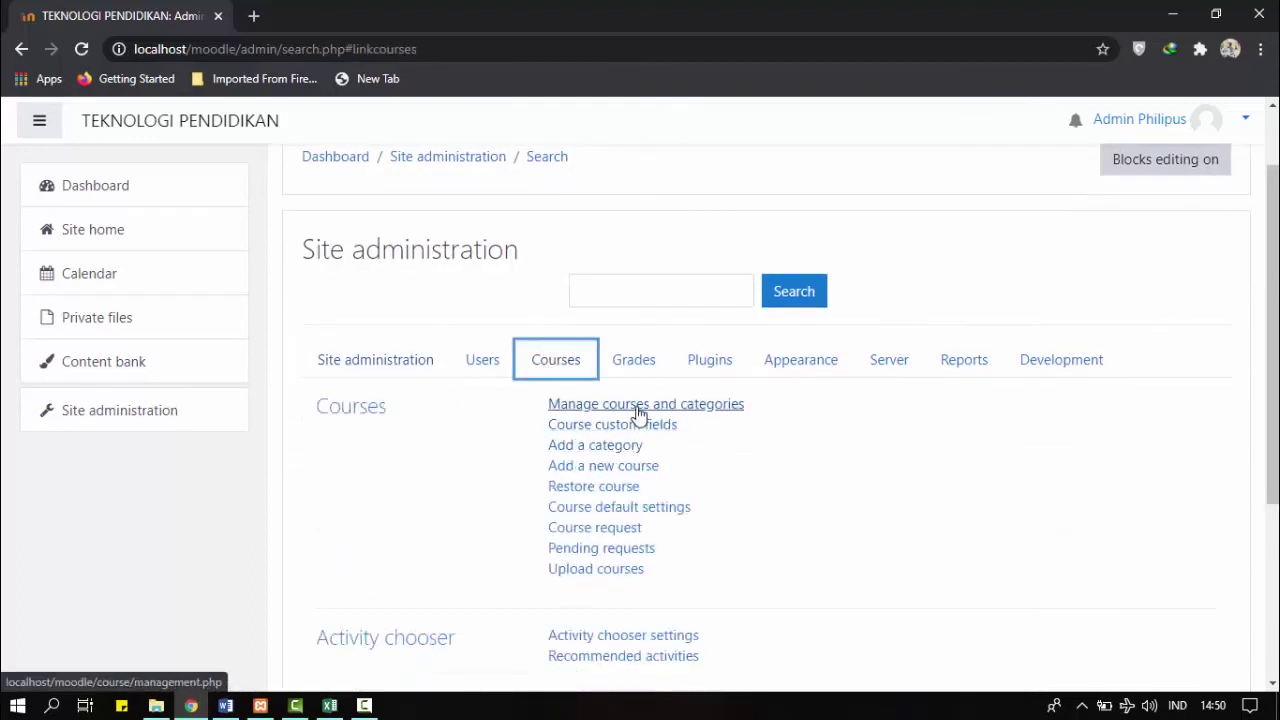
{"action": "left_click", "coordinate": [638, 406]}
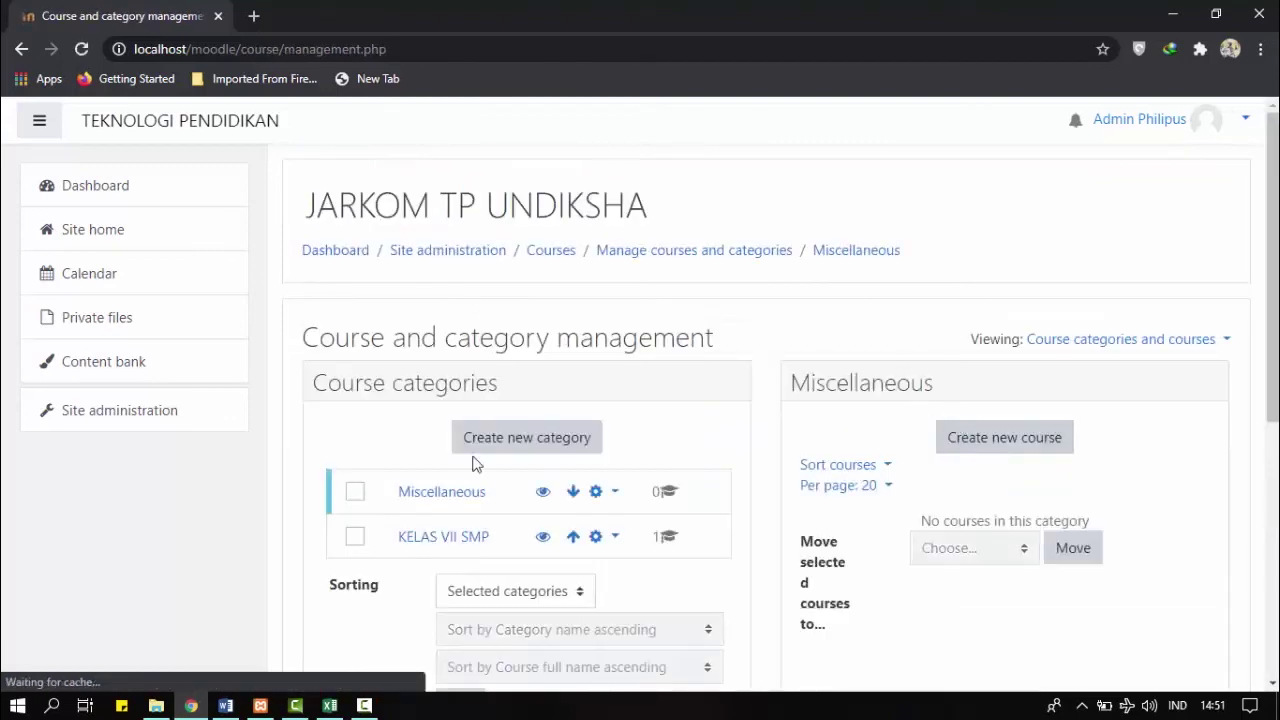
{"action": "scroll", "coordinate": [470, 570], "scroll_direction": "down", "scroll_amount": 1}
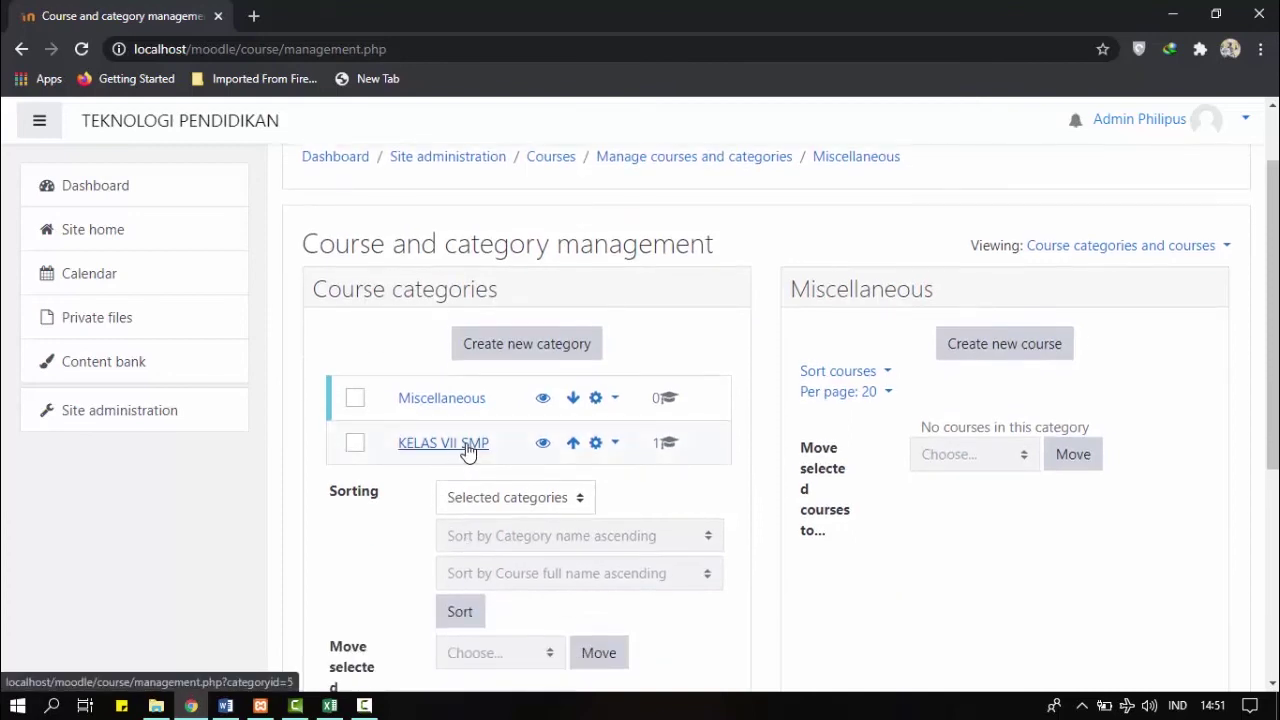
{"action": "left_click", "coordinate": [467, 451]}
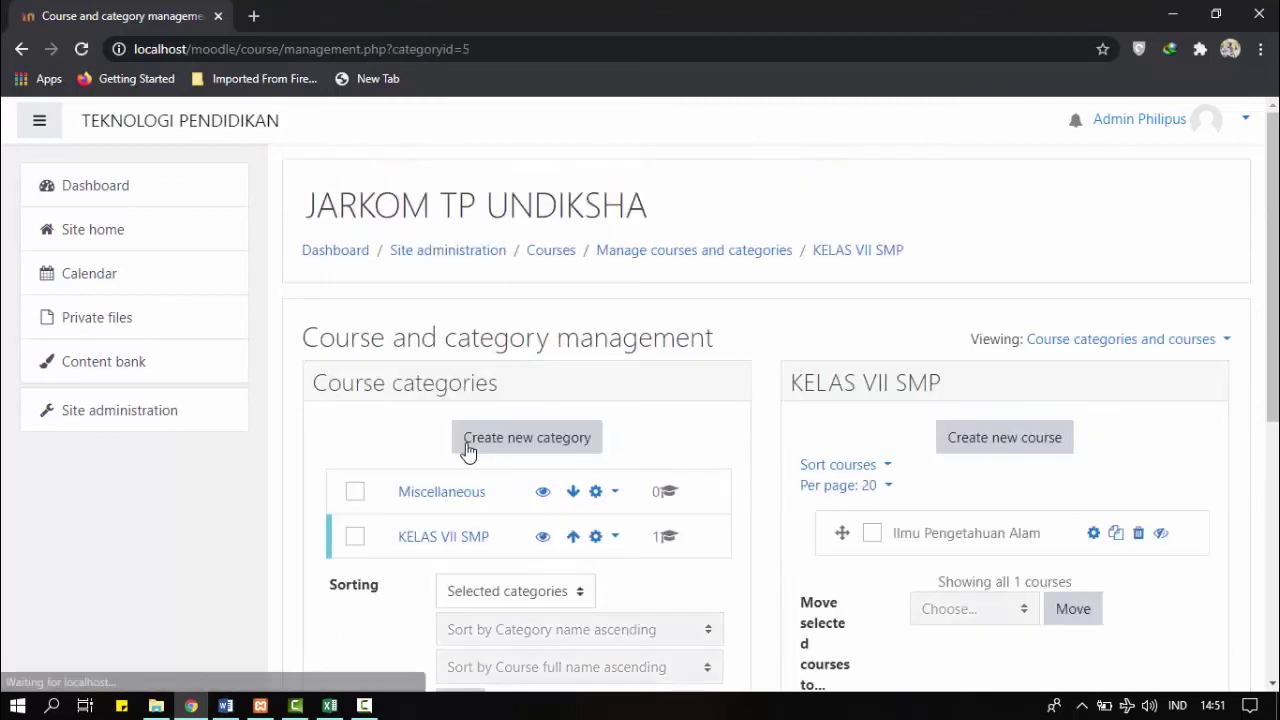
{"action": "scroll", "coordinate": [435, 449], "scroll_direction": "down", "scroll_amount": 1}
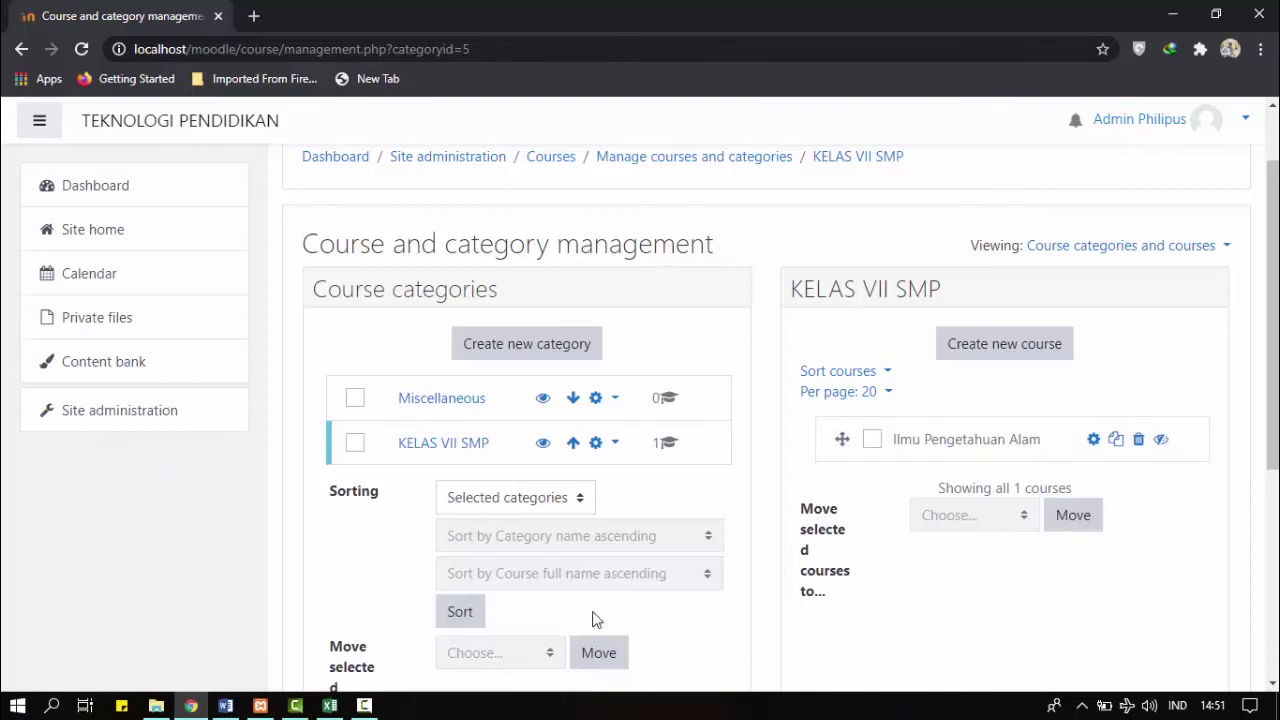
Make the Ilmu Pengetahuan Alam course visible, and save and display it from its course settings
{"action": "left_click", "coordinate": [1161, 447]}
{"action": "left_click", "coordinate": [1160, 441]}
{"action": "left_click", "coordinate": [1094, 441]}
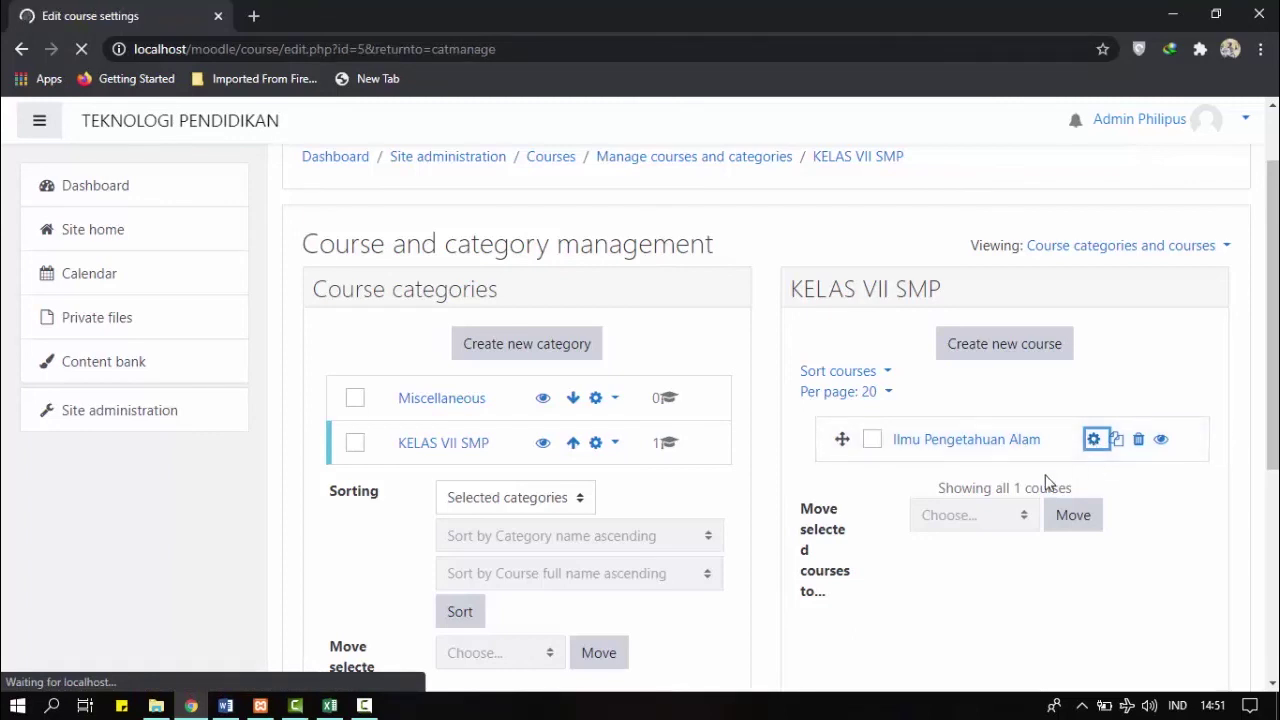
{"action": "scroll", "coordinate": [794, 414], "scroll_direction": "down", "scroll_amount": 10}
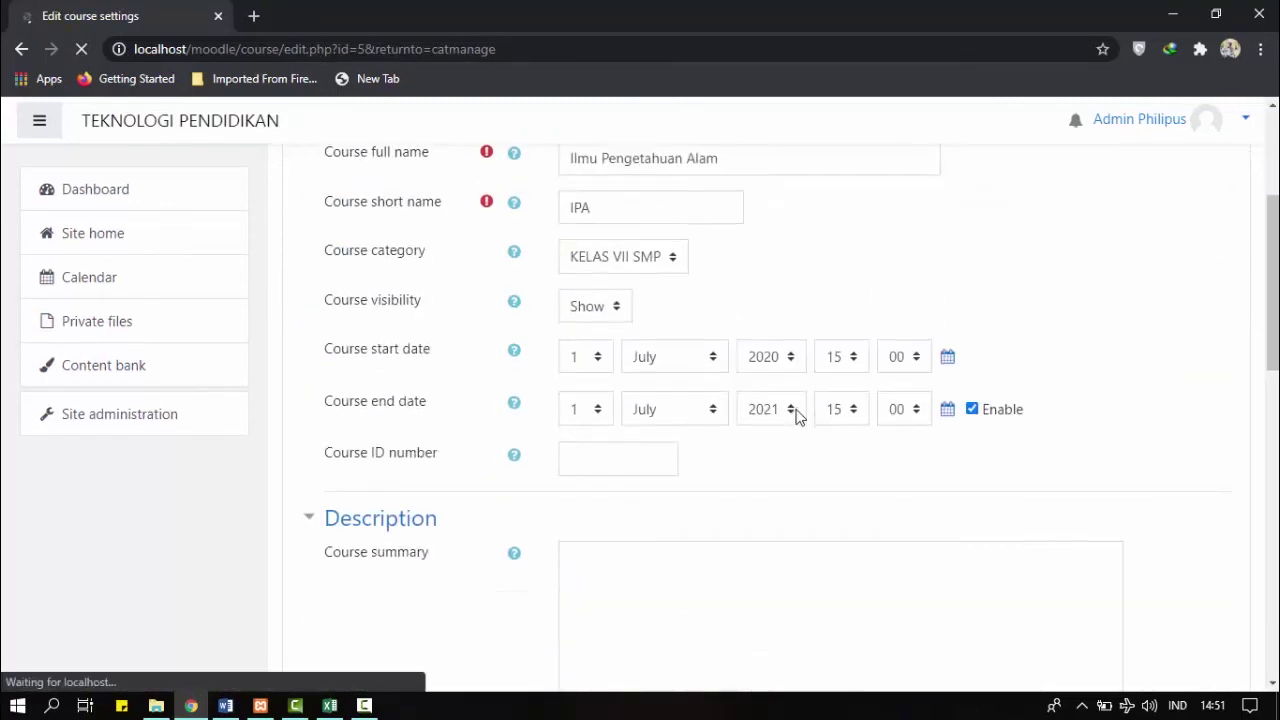
{"action": "scroll", "coordinate": [730, 509], "scroll_direction": "down", "scroll_amount": 4}
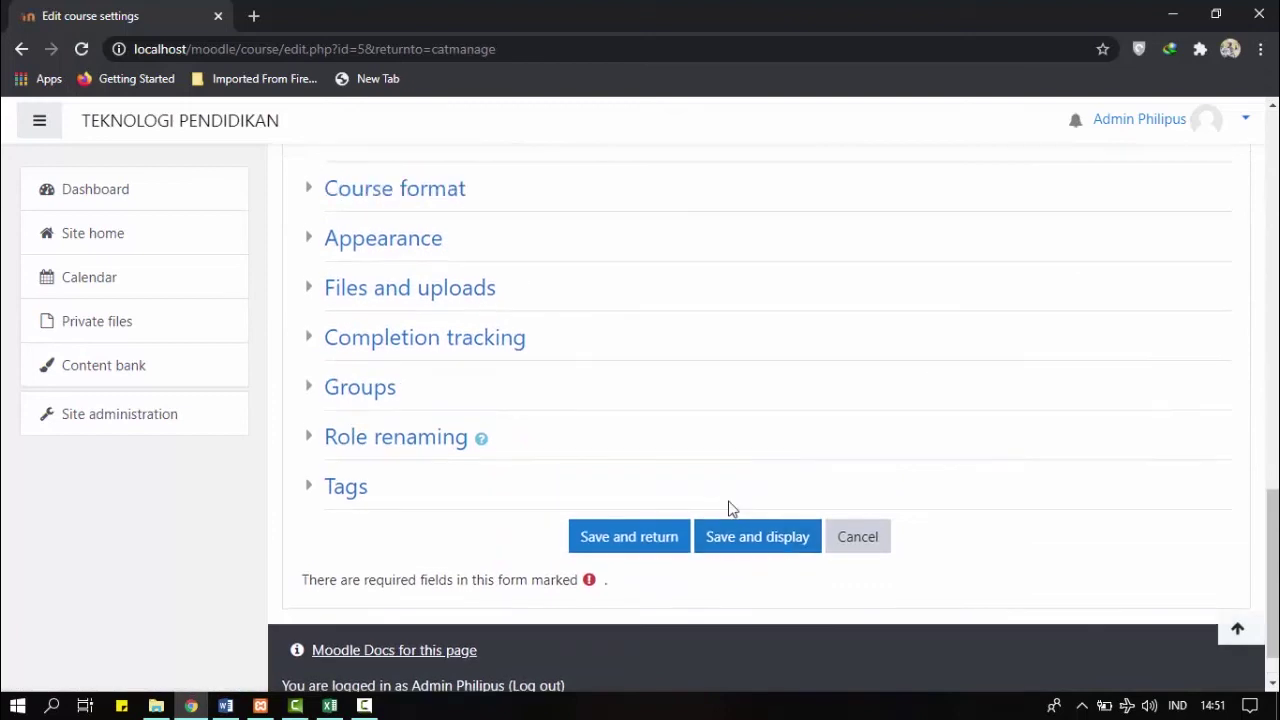
{"action": "left_click", "coordinate": [776, 568]}
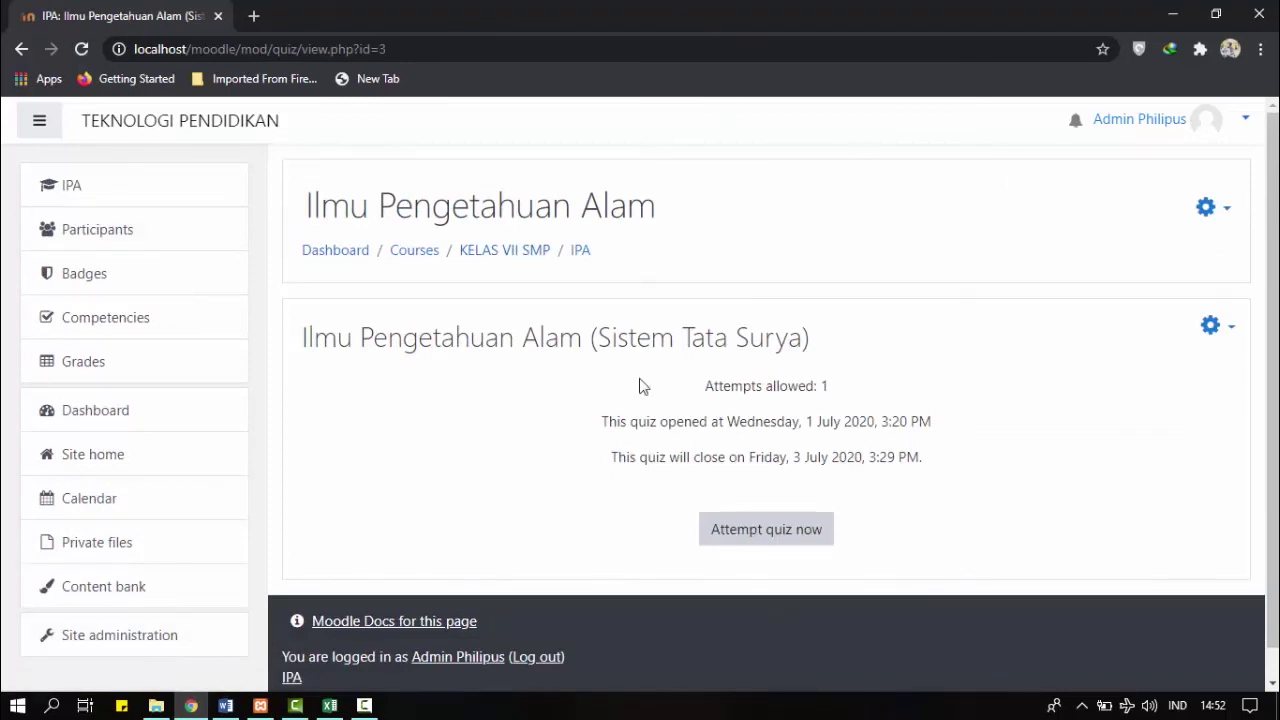
Open the user enrolment form from the participants page of the Ilmu Pengetahuan Alam course
{"action": "left_click", "coordinate": [149, 232]}
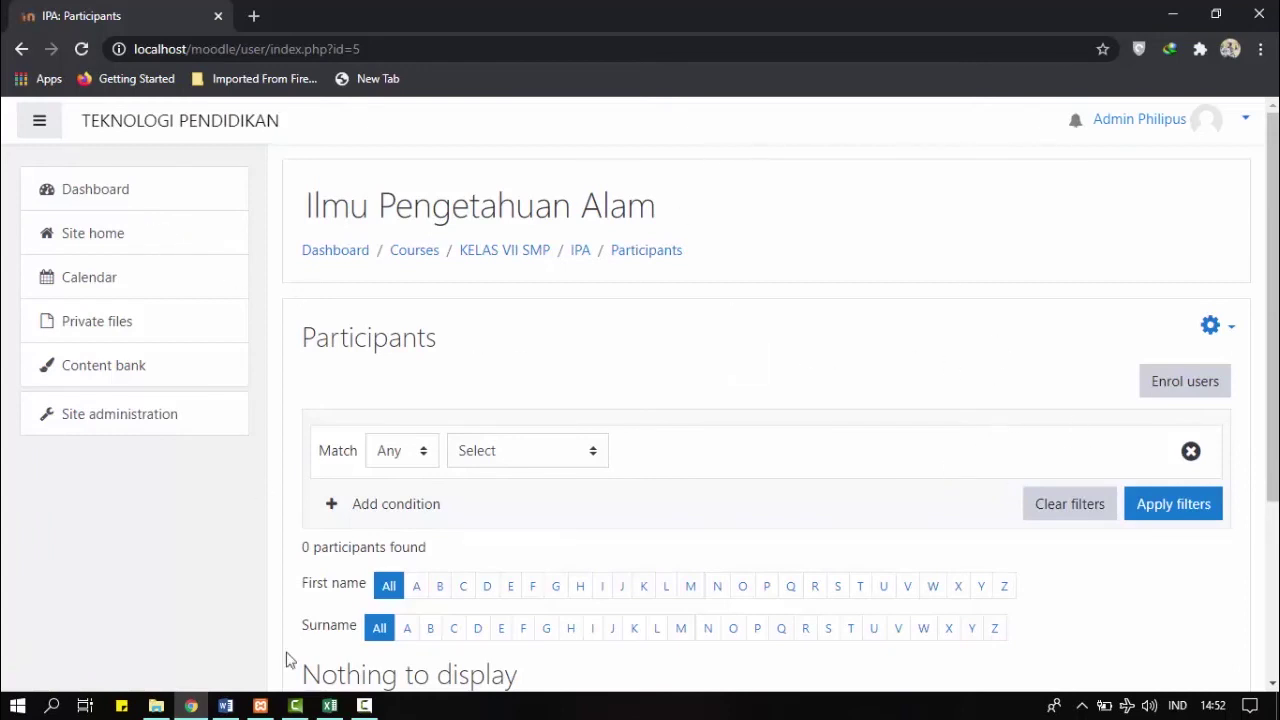
{"action": "scroll", "coordinate": [923, 436], "scroll_direction": "down", "scroll_amount": 3}
{"action": "scroll", "coordinate": [686, 565], "scroll_direction": "up", "scroll_amount": 1}
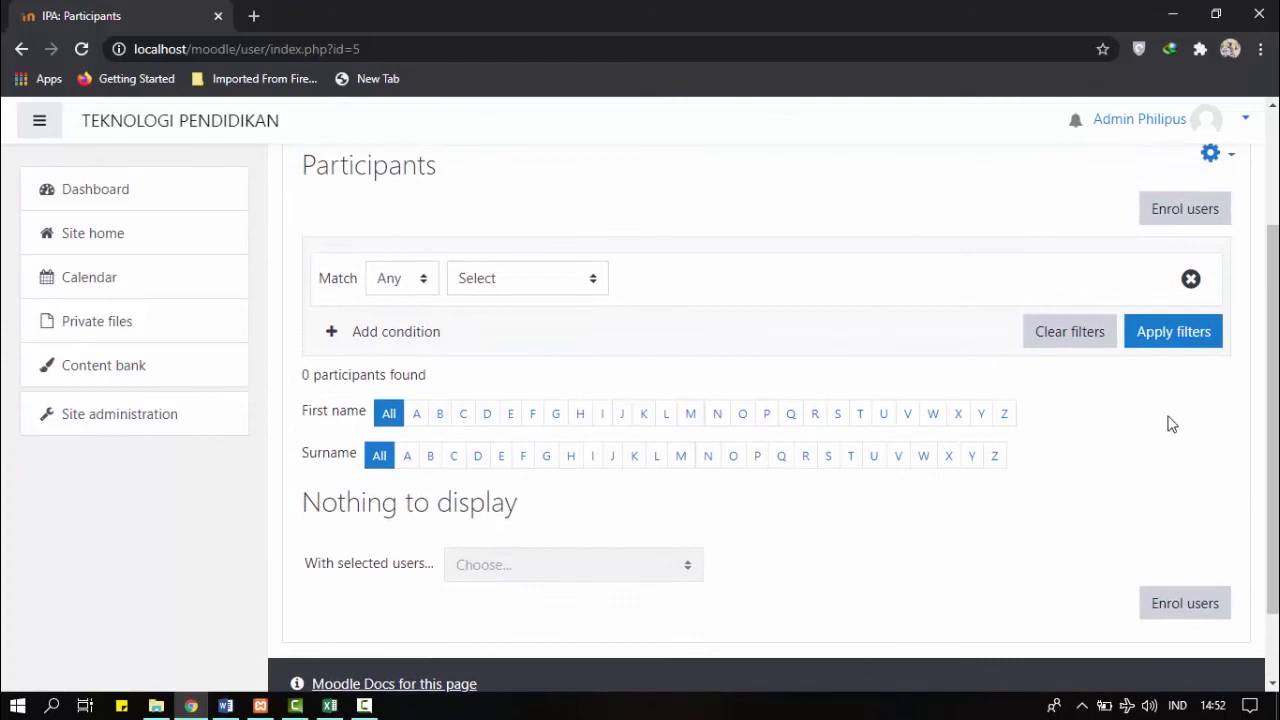
{"action": "scroll", "coordinate": [1166, 423], "scroll_direction": "up", "scroll_amount": 2}
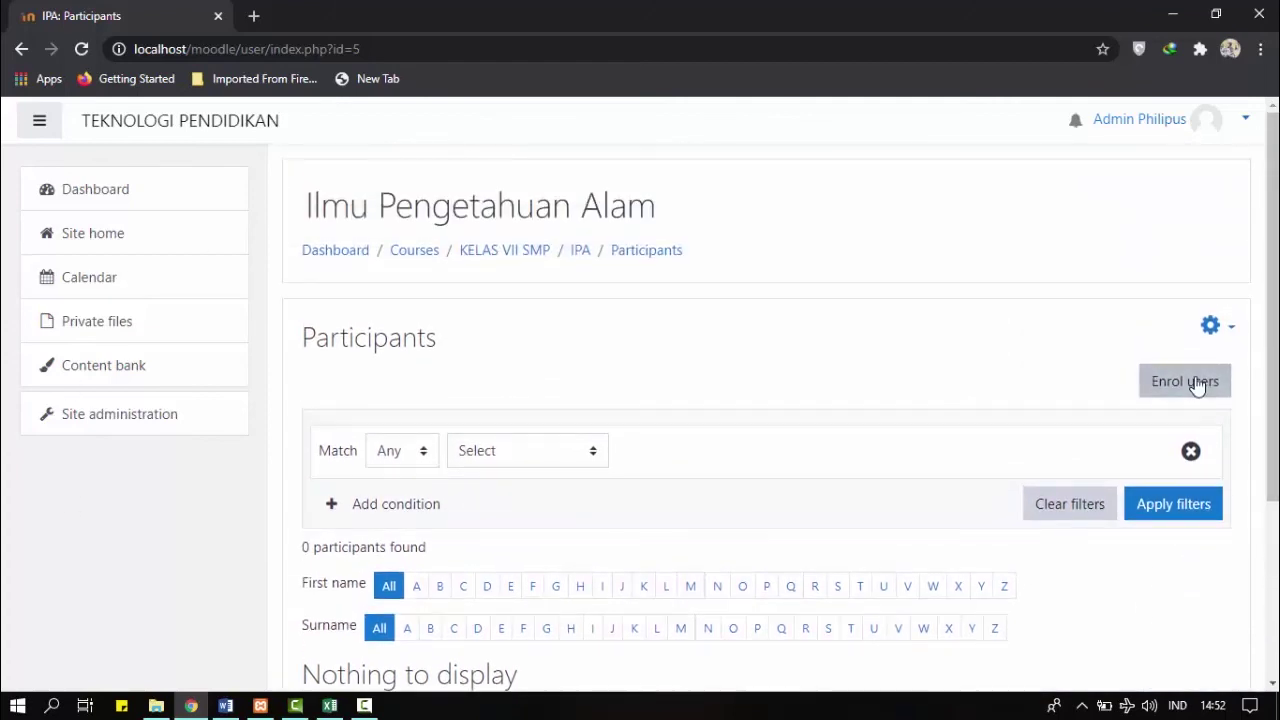
{"action": "left_click", "coordinate": [1190, 382]}
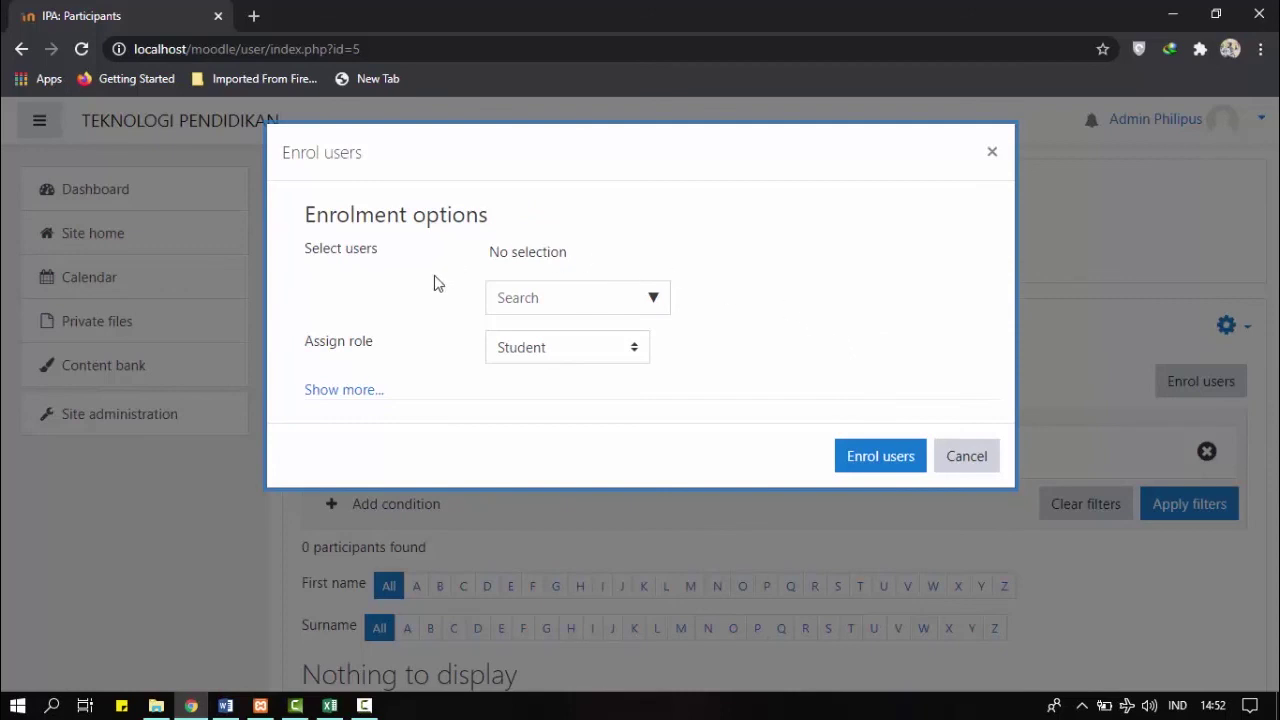
Select all five class VII/E students as the users to enrol, leaving out the admin account
{"action": "left_click", "coordinate": [655, 300]}
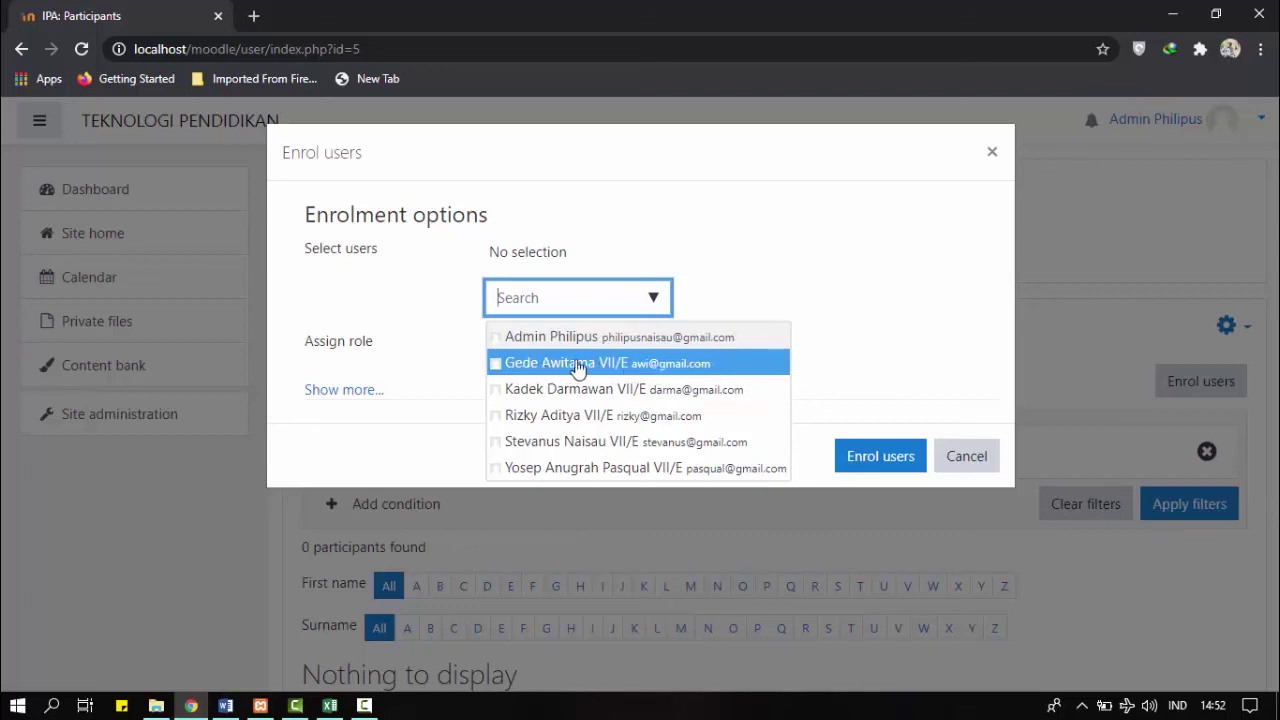
{"action": "left_click", "coordinate": [585, 372]}
{"action": "left_click", "coordinate": [585, 372]}
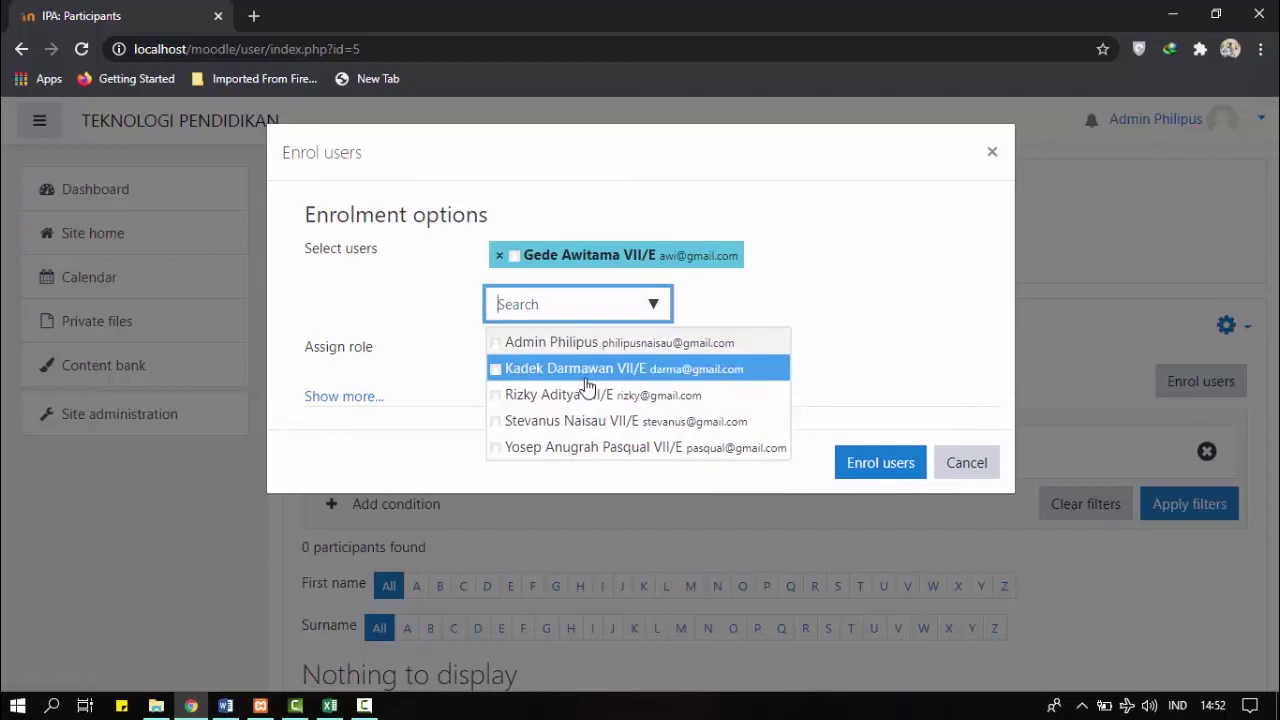
{"action": "left_click", "coordinate": [586, 369]}
{"action": "left_click", "coordinate": [590, 420]}
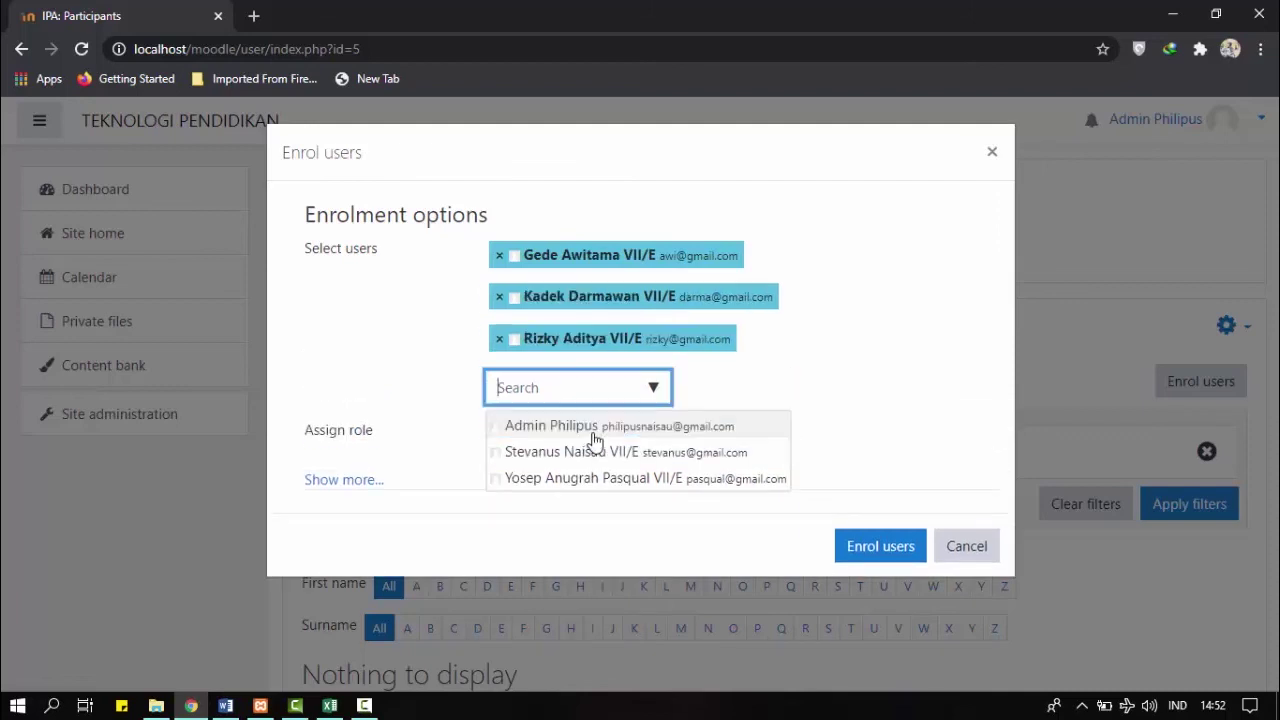
{"action": "left_click", "coordinate": [592, 452]}
{"action": "left_click", "coordinate": [600, 494]}
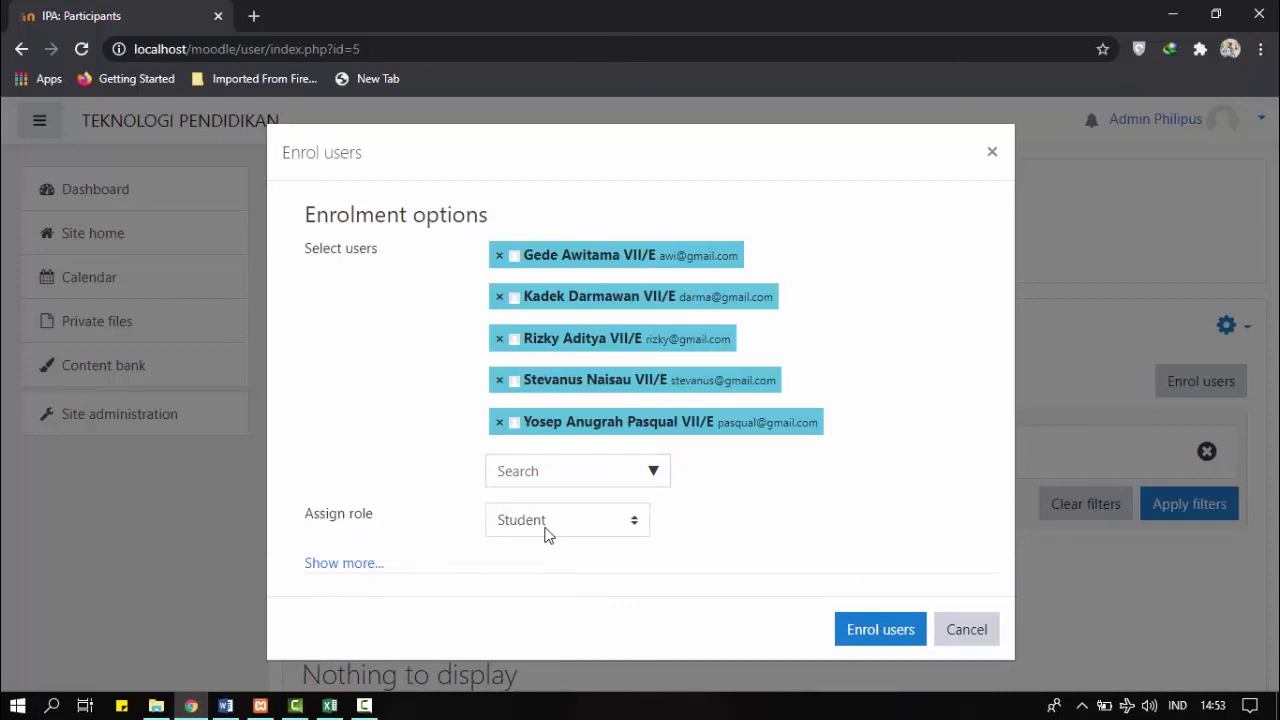
Keep the assigned role at Student, enrol the selected users and review the course's participants list
{"action": "left_click", "coordinate": [548, 530]}
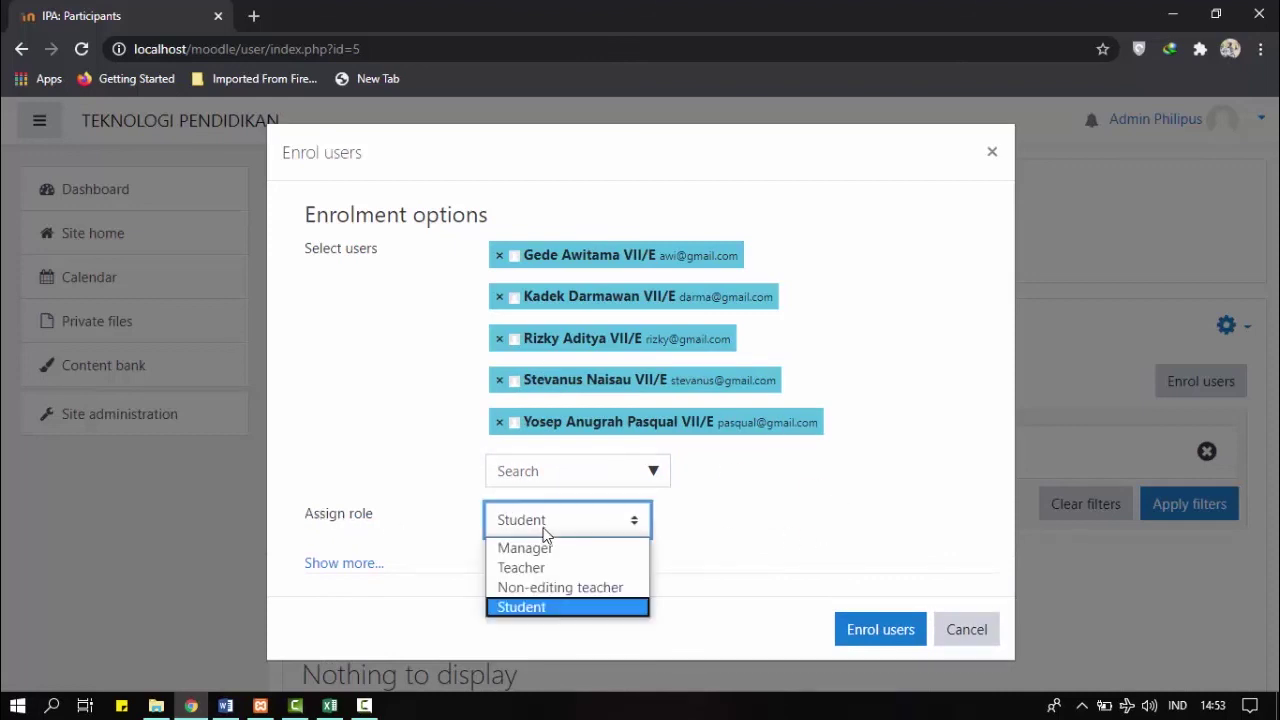
{"action": "left_click", "coordinate": [545, 533]}
{"action": "left_click", "coordinate": [716, 544]}
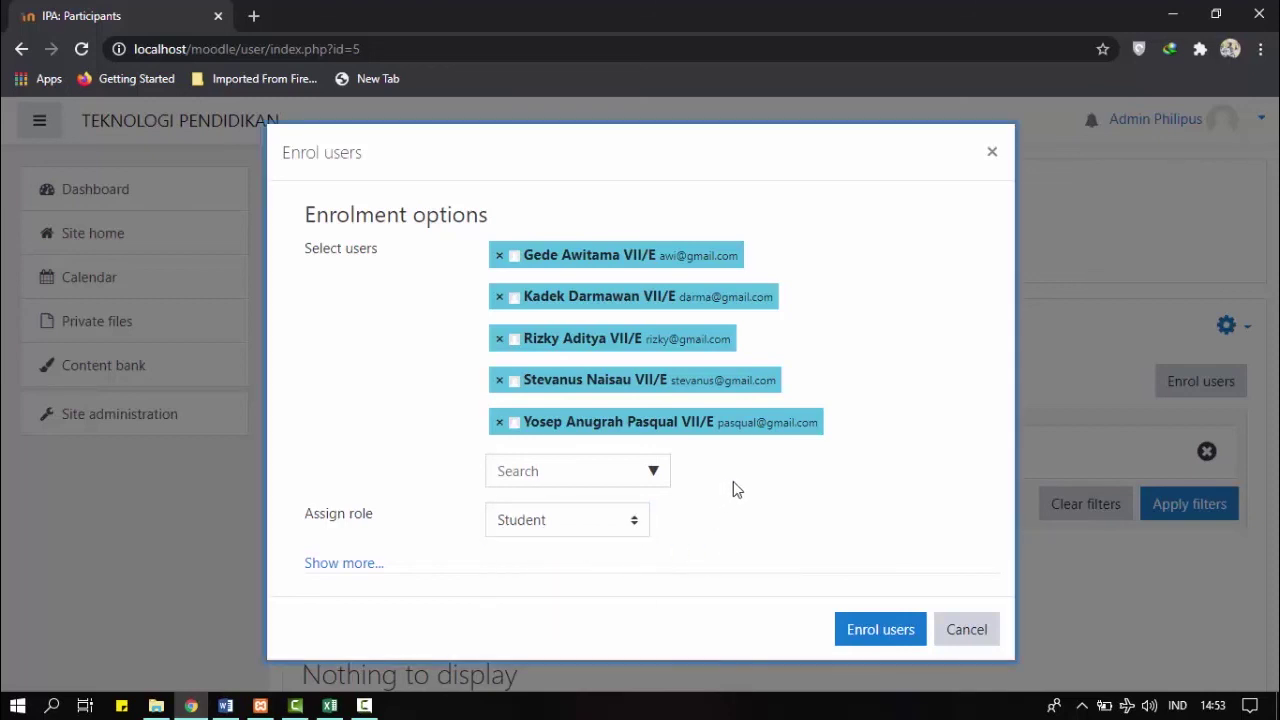
{"action": "left_click", "coordinate": [877, 636]}
{"action": "scroll", "coordinate": [780, 374], "scroll_direction": "down", "scroll_amount": 2}
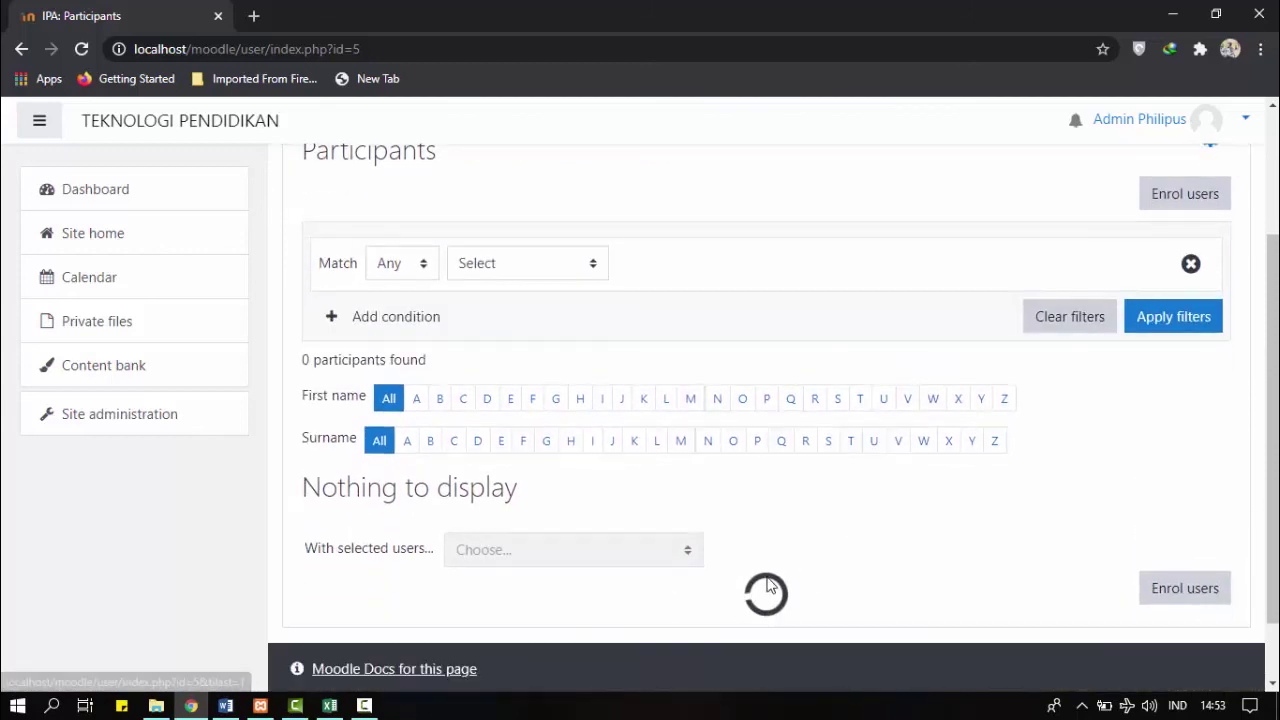
{"action": "scroll", "coordinate": [740, 520], "scroll_direction": "down", "scroll_amount": 2}
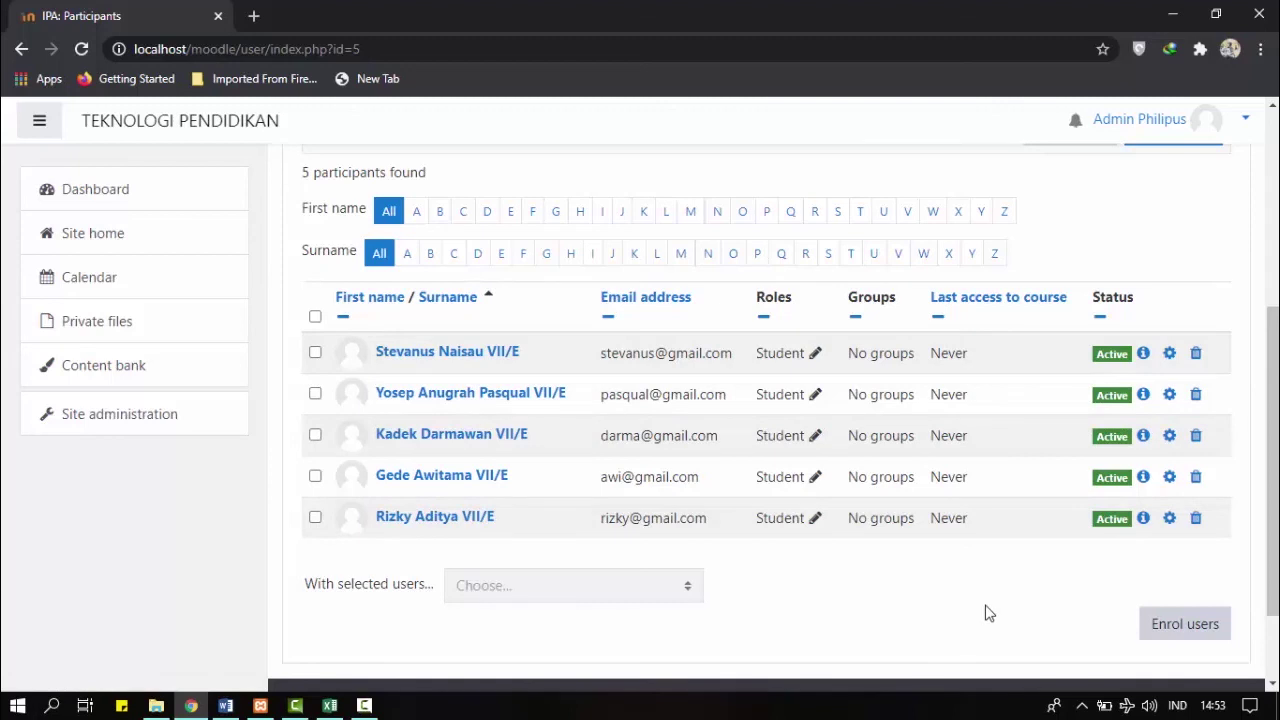
{"action": "scroll", "coordinate": [986, 613], "scroll_direction": "up", "scroll_amount": 2}
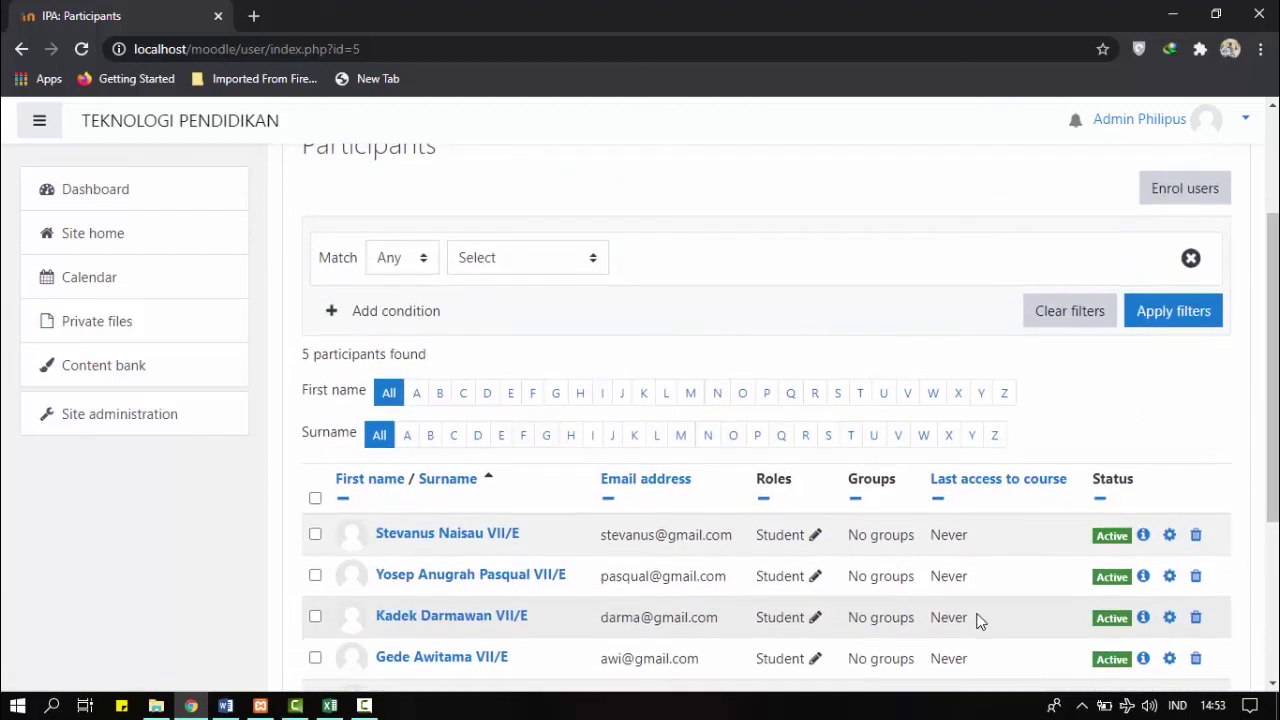
{"action": "scroll", "coordinate": [984, 618], "scroll_direction": "down", "scroll_amount": 1}
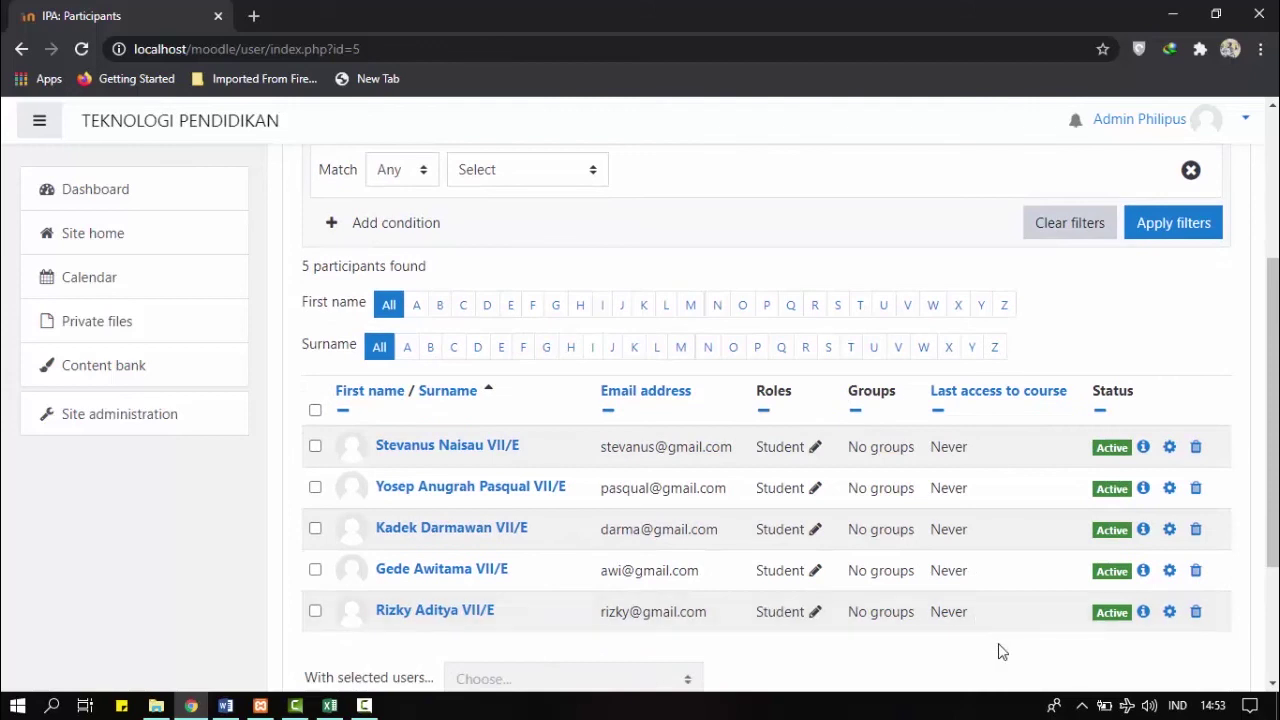
Log out of the admin account and log in as a student, entering the student's username and account password
{"action": "left_click", "coordinate": [1227, 124]}
{"action": "left_click", "coordinate": [1165, 330]}
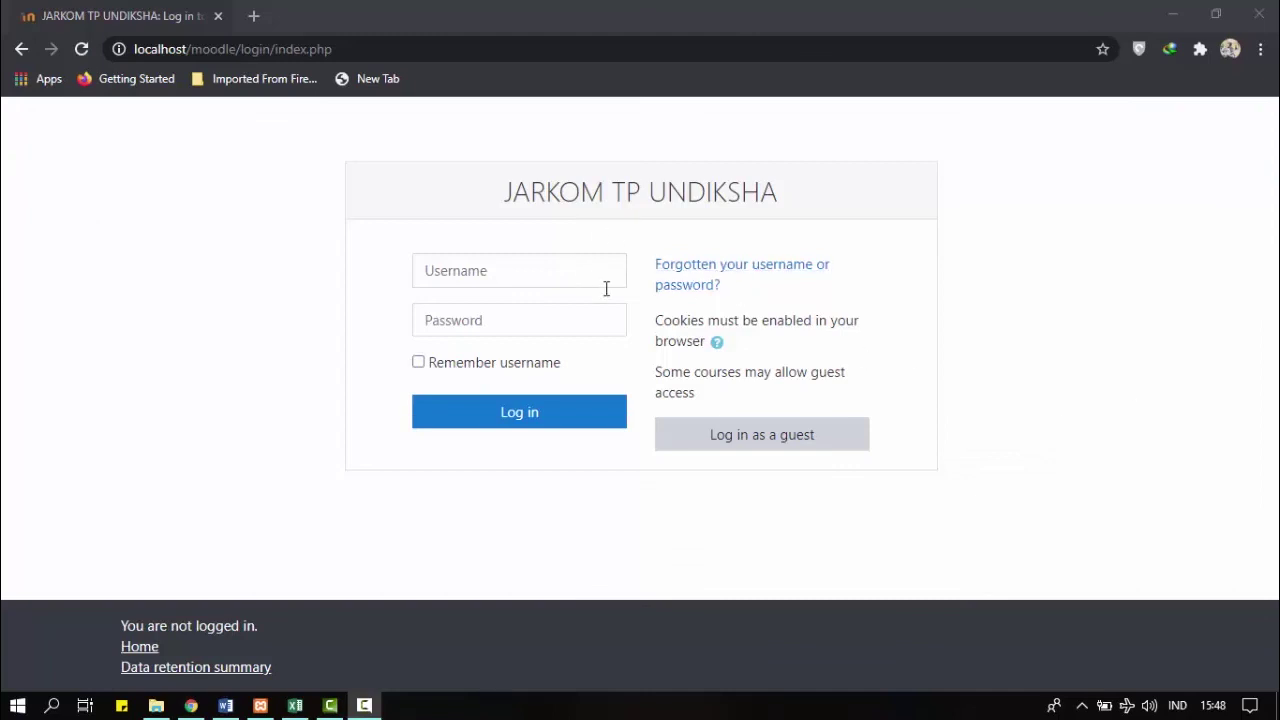
{"action": "left_click", "coordinate": [509, 273]}
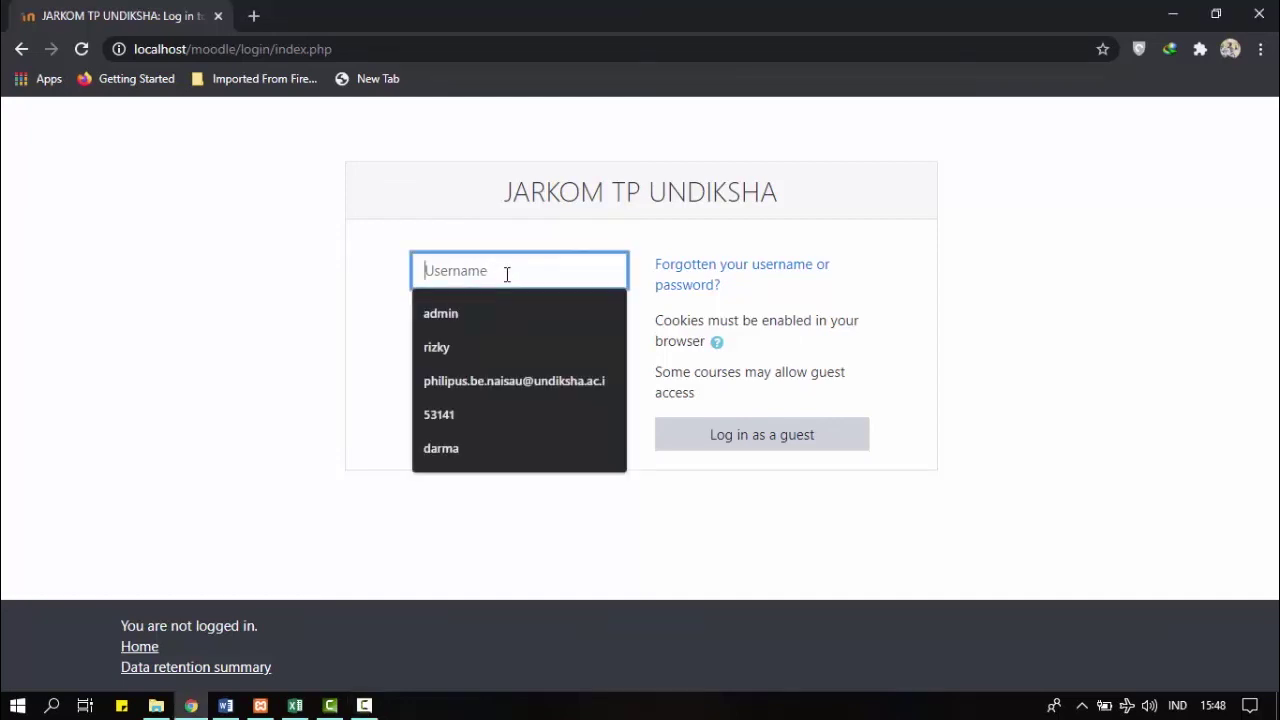
{"action": "type", "text": "darma"}
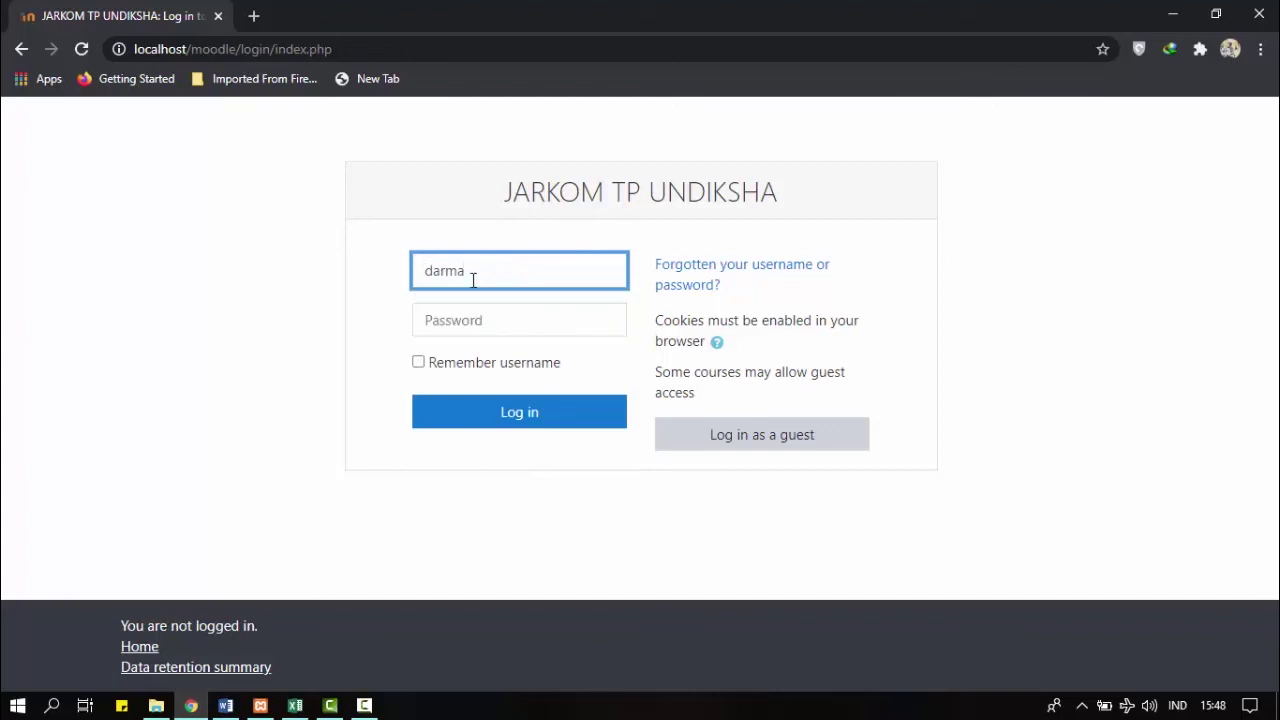
{"action": "left_click", "coordinate": [477, 316]}
{"action": "type", "text": "*"}
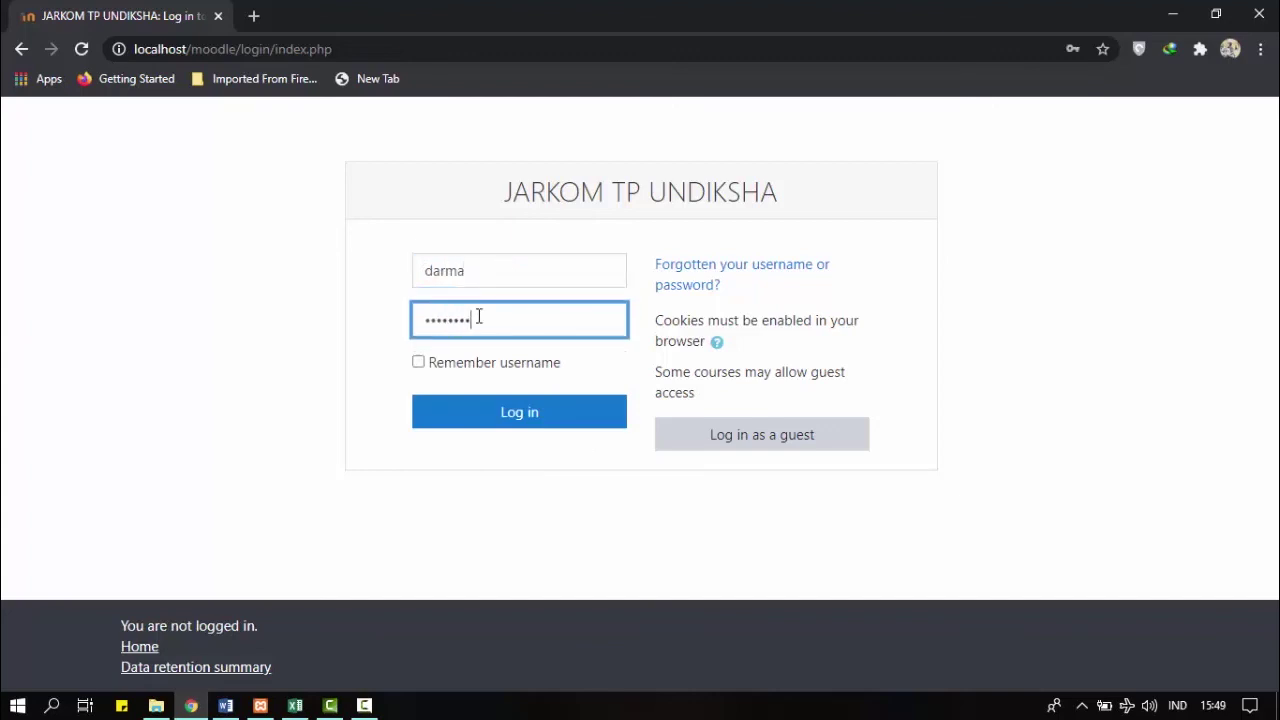
{"action": "key", "text": "ctrl+a"}
{"action": "type", "text": "**"}
{"action": "left_click", "coordinate": [515, 412]}
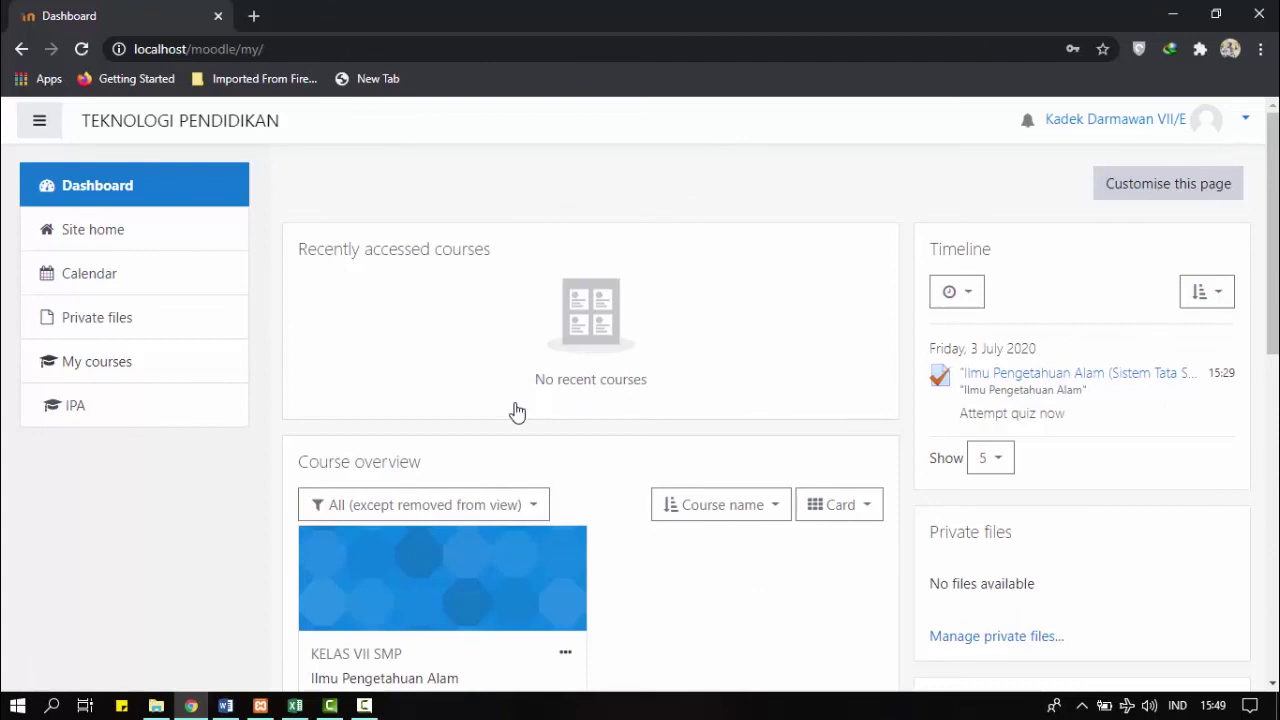
Open the Ilmu Pengetahuan Alam course from the dashboard and start an attempt at its Sistem Tata Surya quiz
{"action": "scroll", "coordinate": [517, 412], "scroll_direction": "down", "scroll_amount": 2}
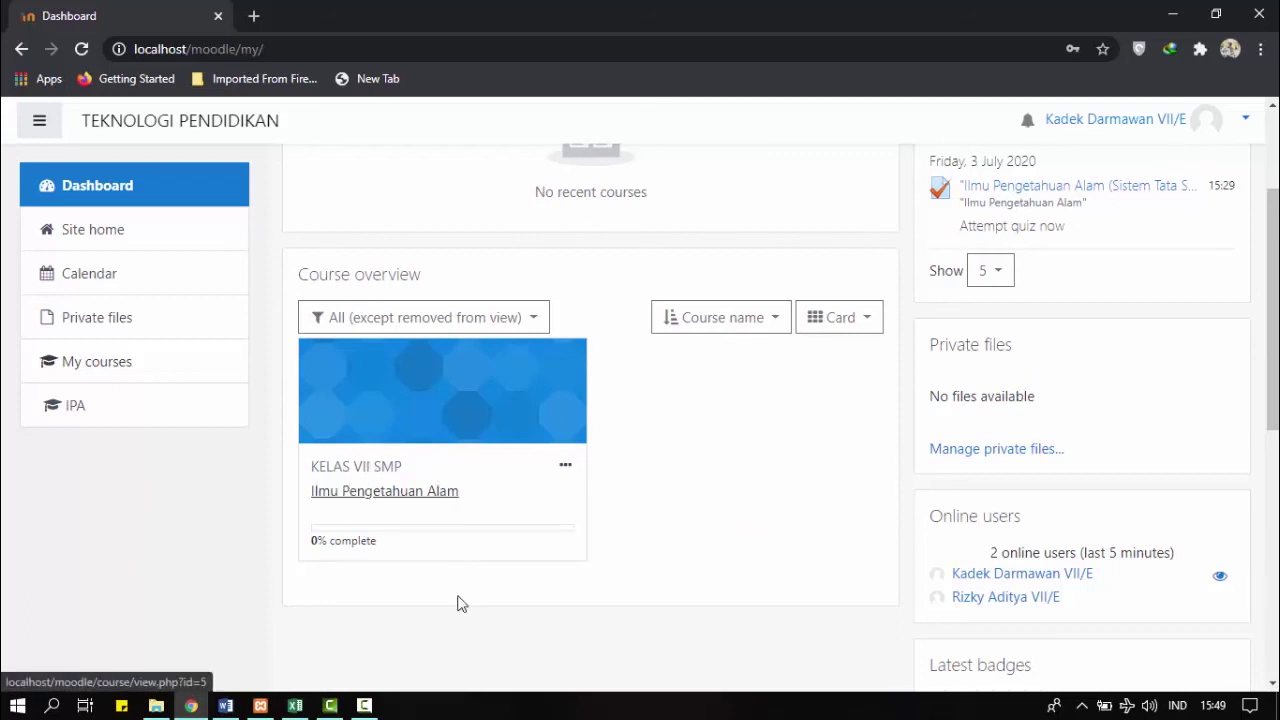
{"action": "left_click", "coordinate": [358, 500]}
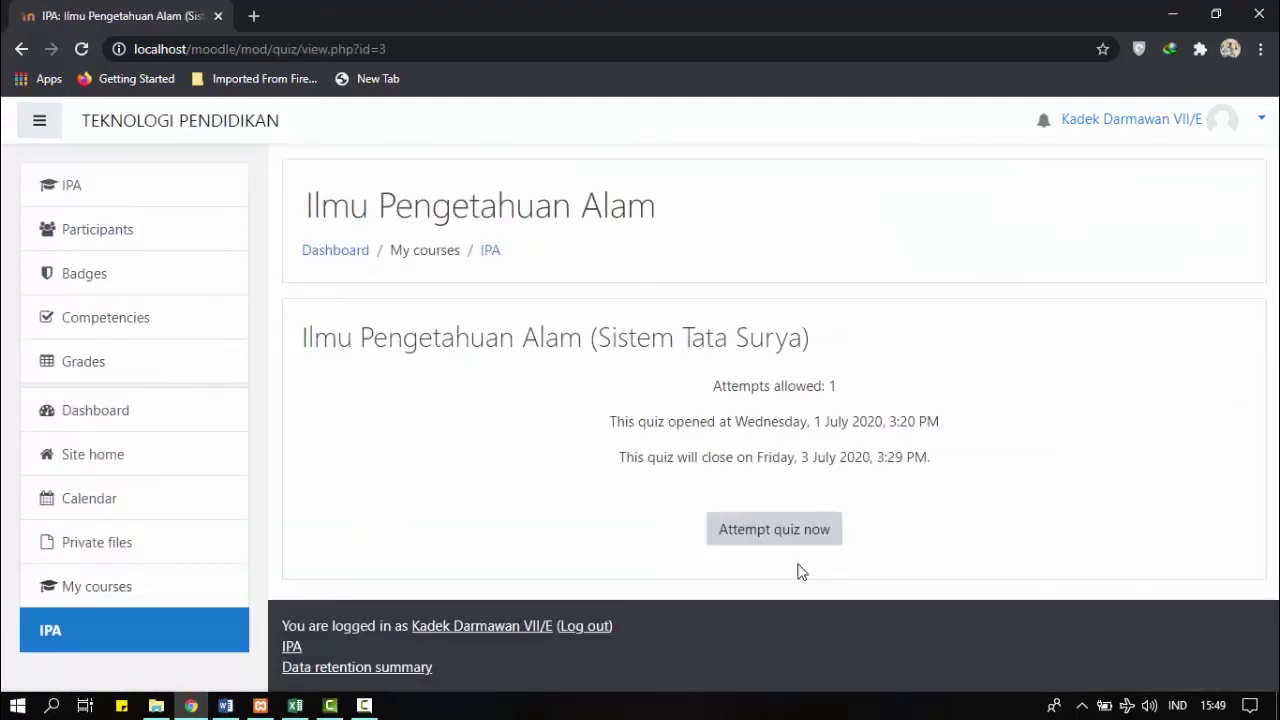
{"action": "left_click", "coordinate": [787, 540]}
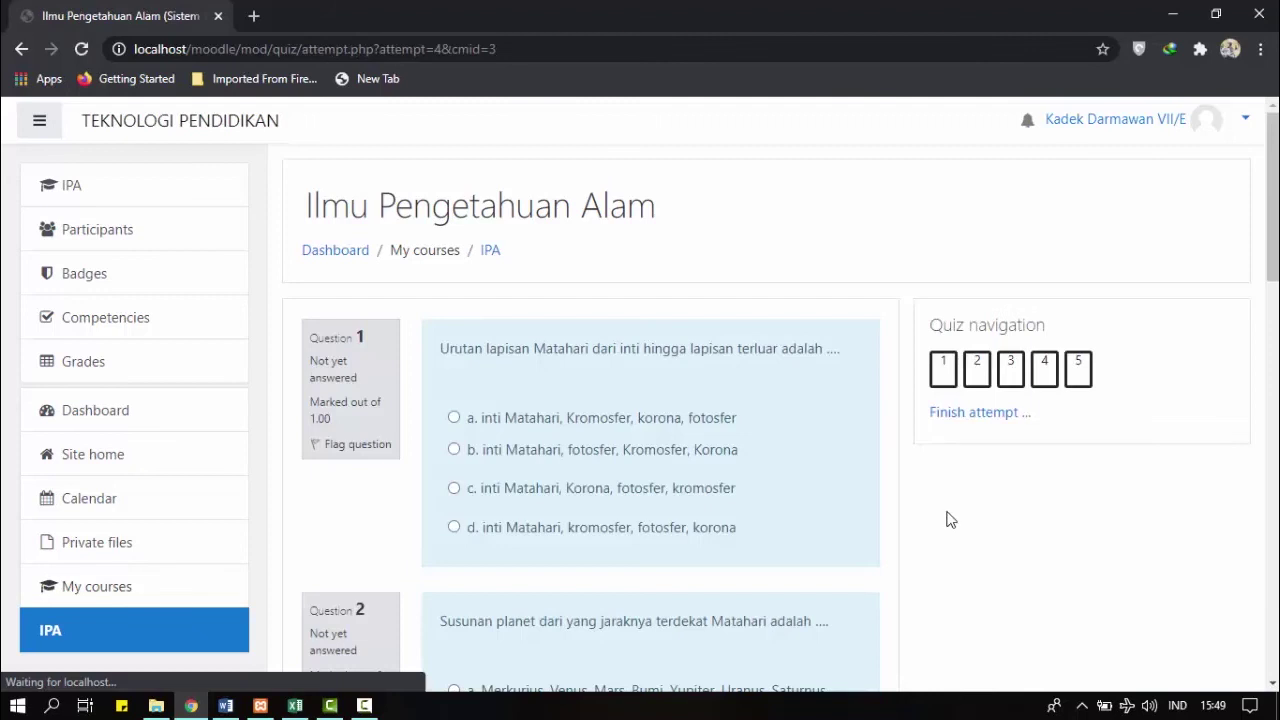
Answer question 1 on the layers of the Sun with option d, inti Matahari, kromosfer, fotosfer, korona
{"action": "scroll", "coordinate": [937, 482], "scroll_direction": "down", "scroll_amount": 1}
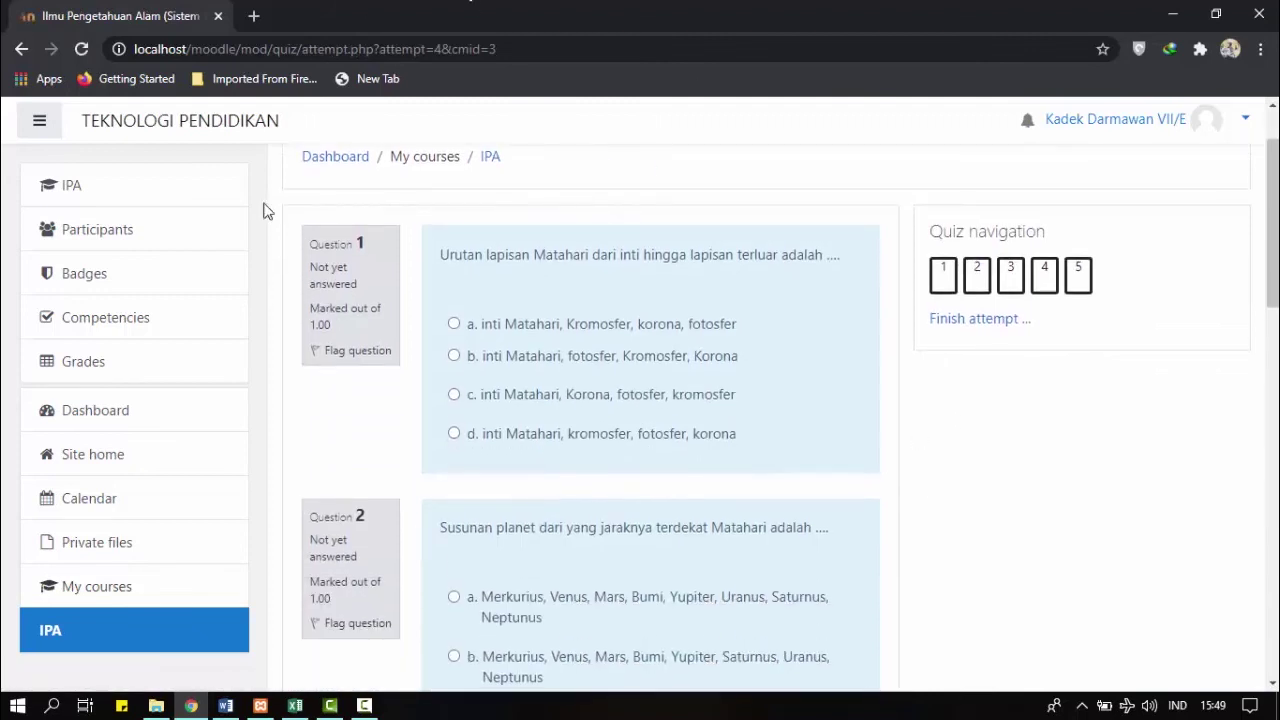
{"action": "left_click_drag", "start_coordinate": [1272, 220], "coordinate": [1251, 166]}
{"action": "scroll", "coordinate": [757, 423], "scroll_direction": "down", "scroll_amount": 1}
{"action": "scroll", "coordinate": [700, 418], "scroll_direction": "up", "scroll_amount": 1}
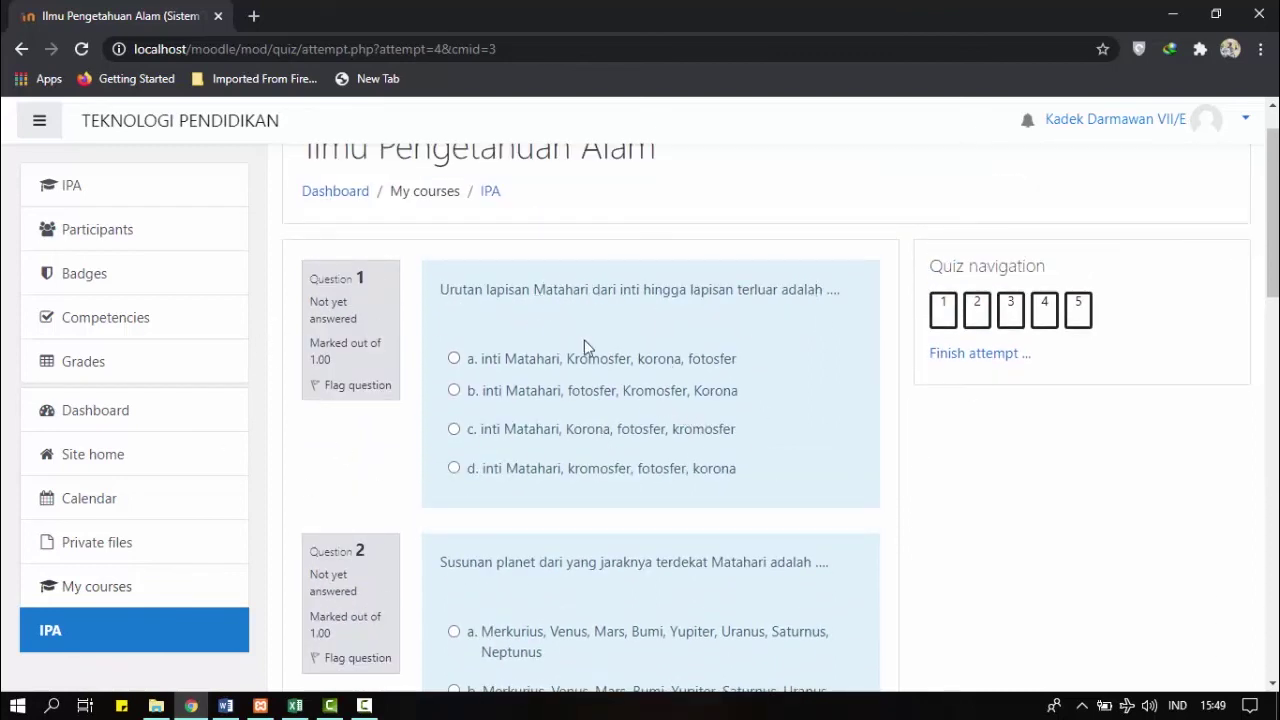
{"action": "left_click", "coordinate": [454, 468]}
Answer question 2 on the order of the planets with option a, Merkurius, Venus, Mars, Bumi, Yupiter, Uranus, Saturnus, Neptunus
{"action": "scroll", "coordinate": [529, 553], "scroll_direction": "down", "scroll_amount": 2}
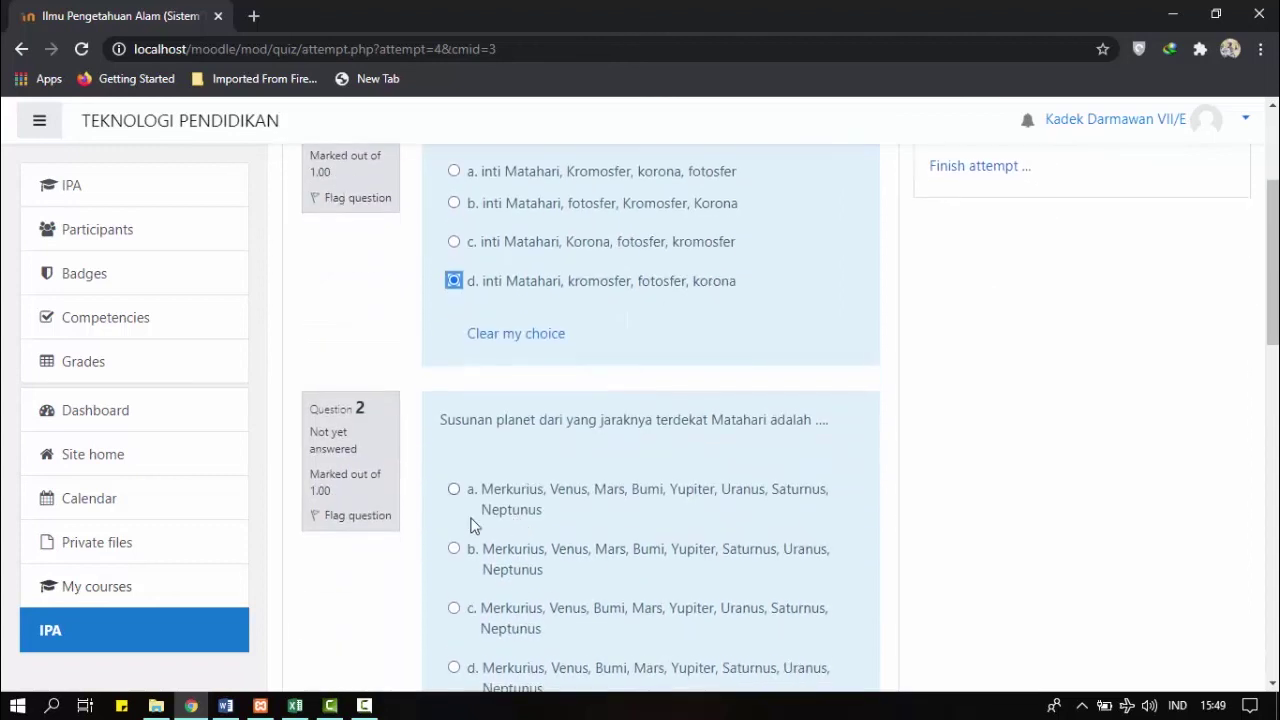
{"action": "scroll", "coordinate": [457, 491], "scroll_direction": "down", "scroll_amount": 4}
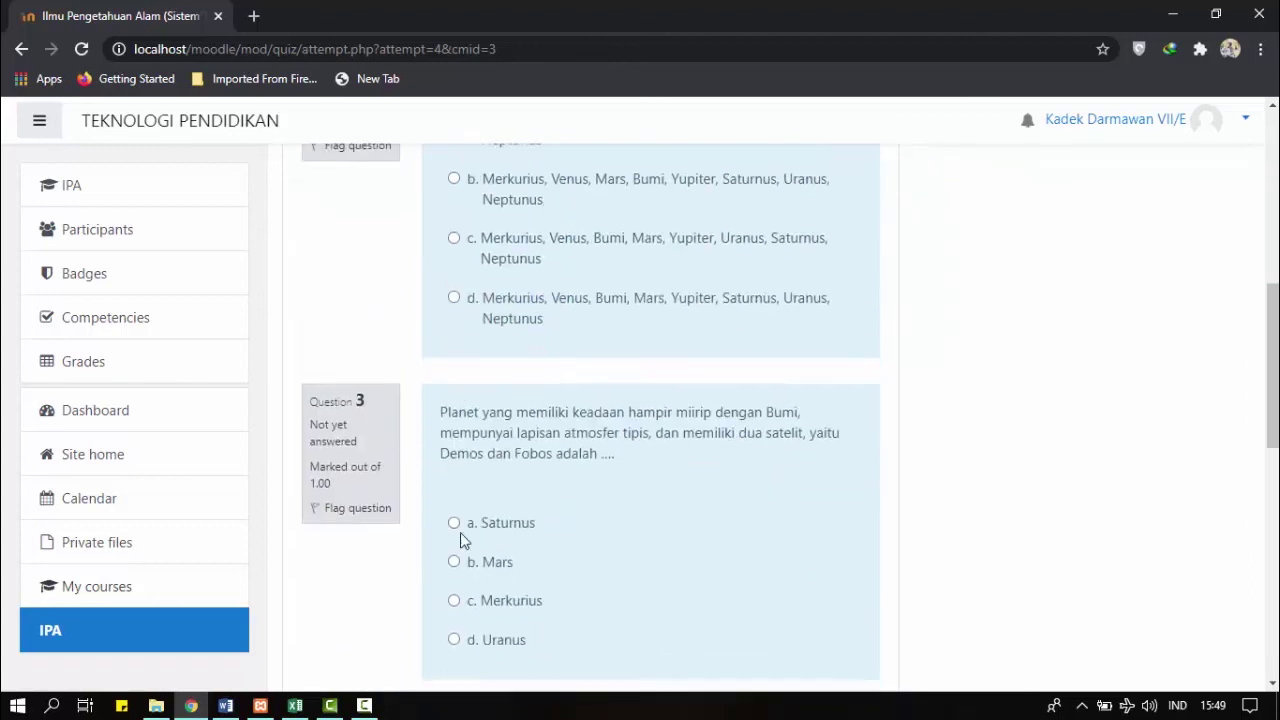
{"action": "scroll", "coordinate": [452, 240], "scroll_direction": "up", "scroll_amount": 1}
{"action": "left_click", "coordinate": [454, 267]}
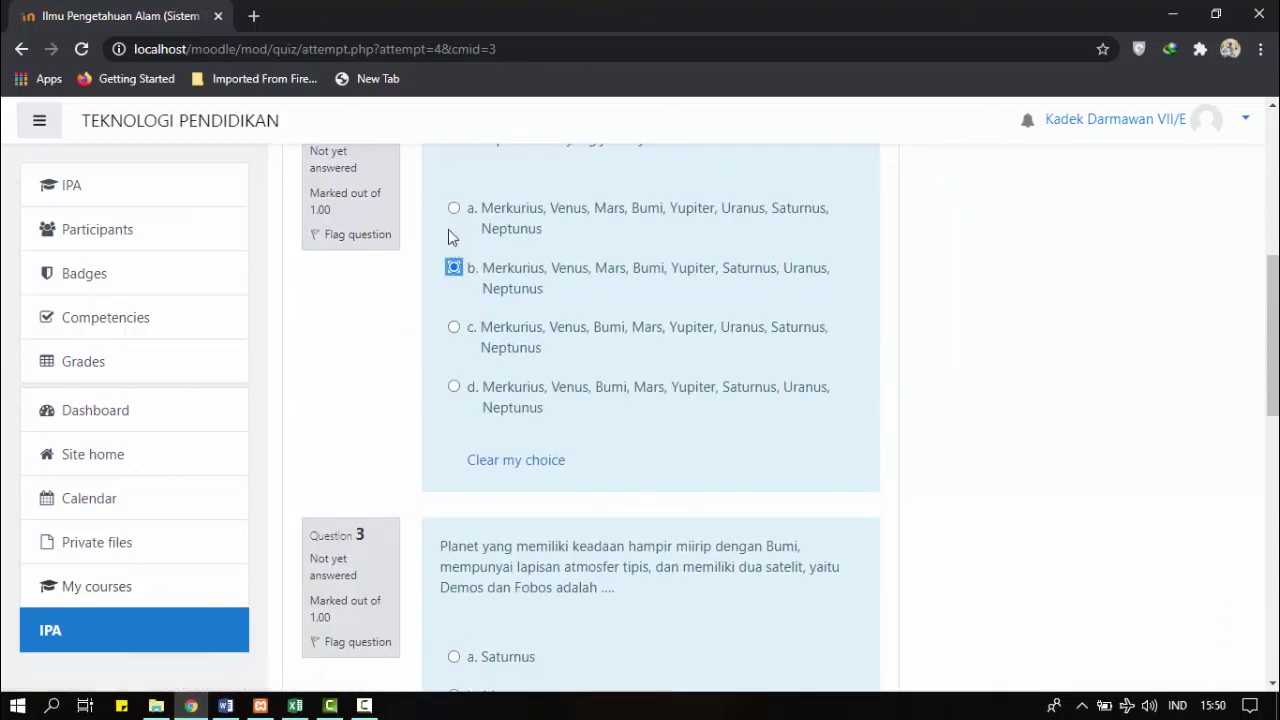
{"action": "left_click", "coordinate": [454, 208]}
Answer question 3 with Mars, question 4 with korona and question 5 with Bima Sakti
{"action": "scroll", "coordinate": [478, 400], "scroll_direction": "down", "scroll_amount": 4}
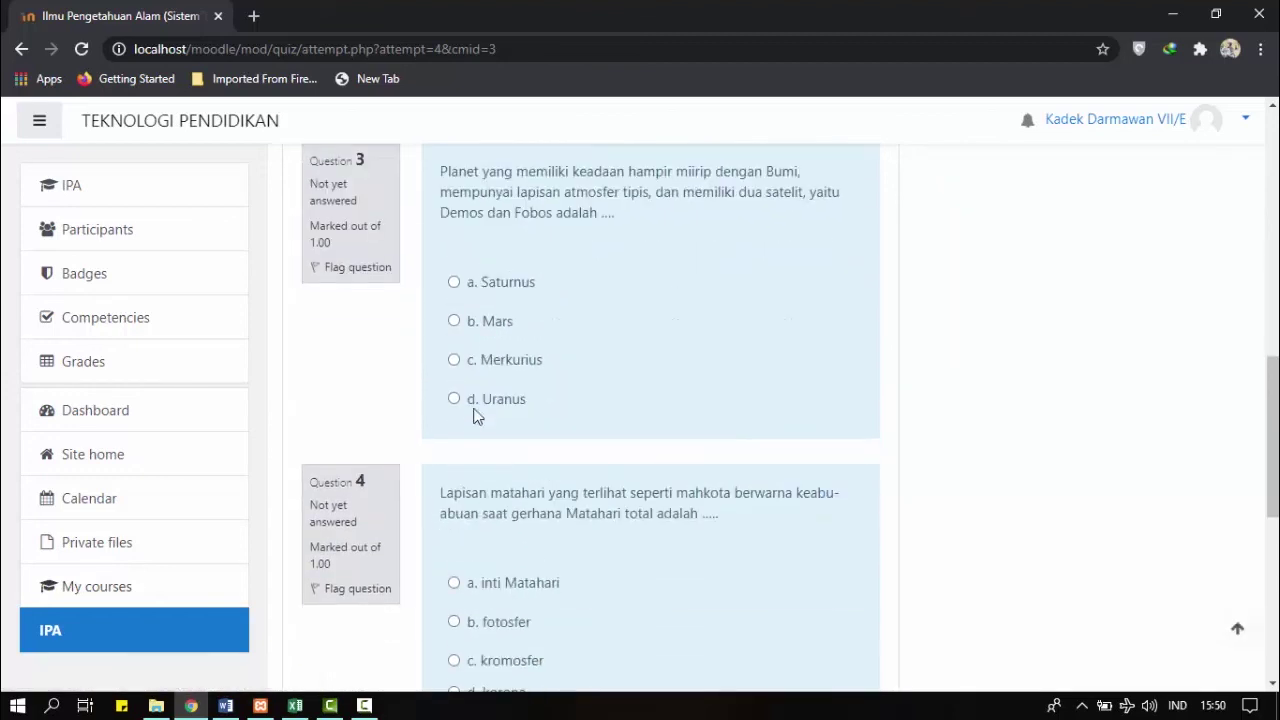
{"action": "left_click", "coordinate": [462, 328]}
{"action": "scroll", "coordinate": [490, 425], "scroll_direction": "down", "scroll_amount": 3}
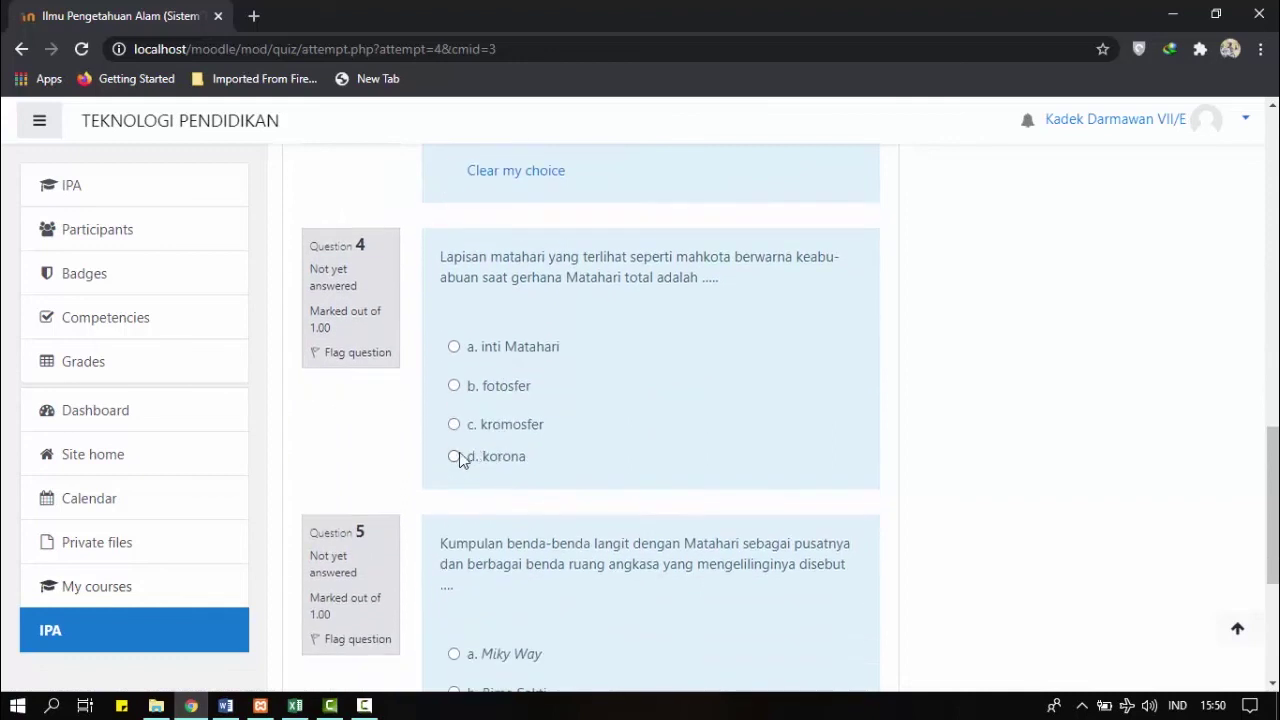
{"action": "left_click", "coordinate": [454, 456]}
{"action": "scroll", "coordinate": [475, 480], "scroll_direction": "down", "scroll_amount": 2}
{"action": "left_click", "coordinate": [455, 457]}
Finish the quiz attempt, submit all answers with confirmation, and review the attempt's marks and grade
{"action": "scroll", "coordinate": [928, 603], "scroll_direction": "down", "scroll_amount": 2}
{"action": "left_click", "coordinate": [807, 538]}
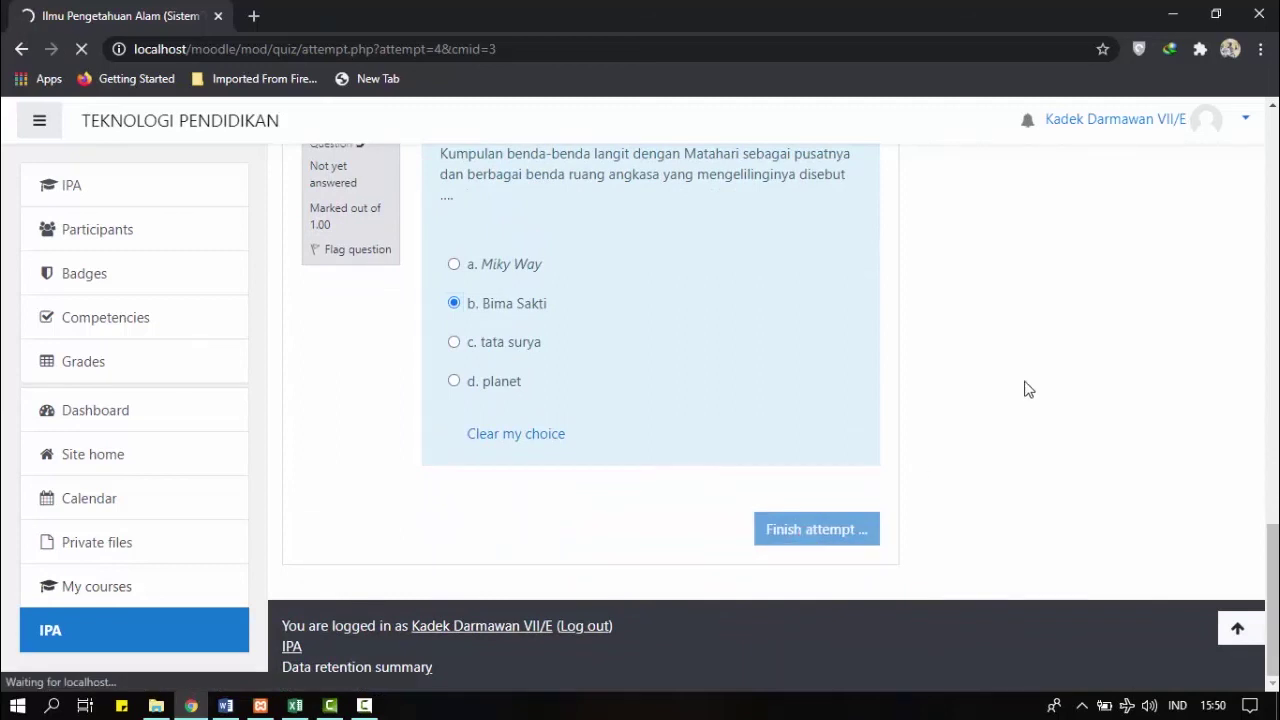
{"action": "scroll", "coordinate": [1023, 386], "scroll_direction": "up", "scroll_amount": 8}
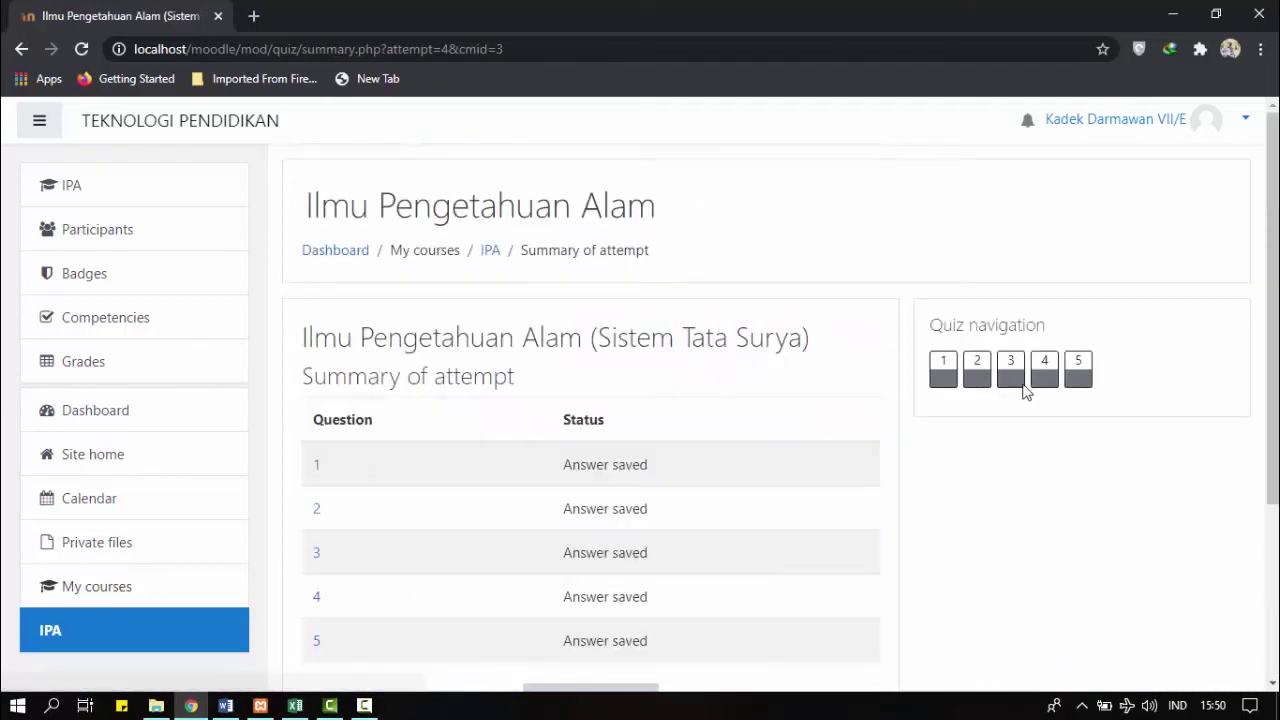
{"action": "scroll", "coordinate": [586, 380], "scroll_direction": "down", "scroll_amount": 3}
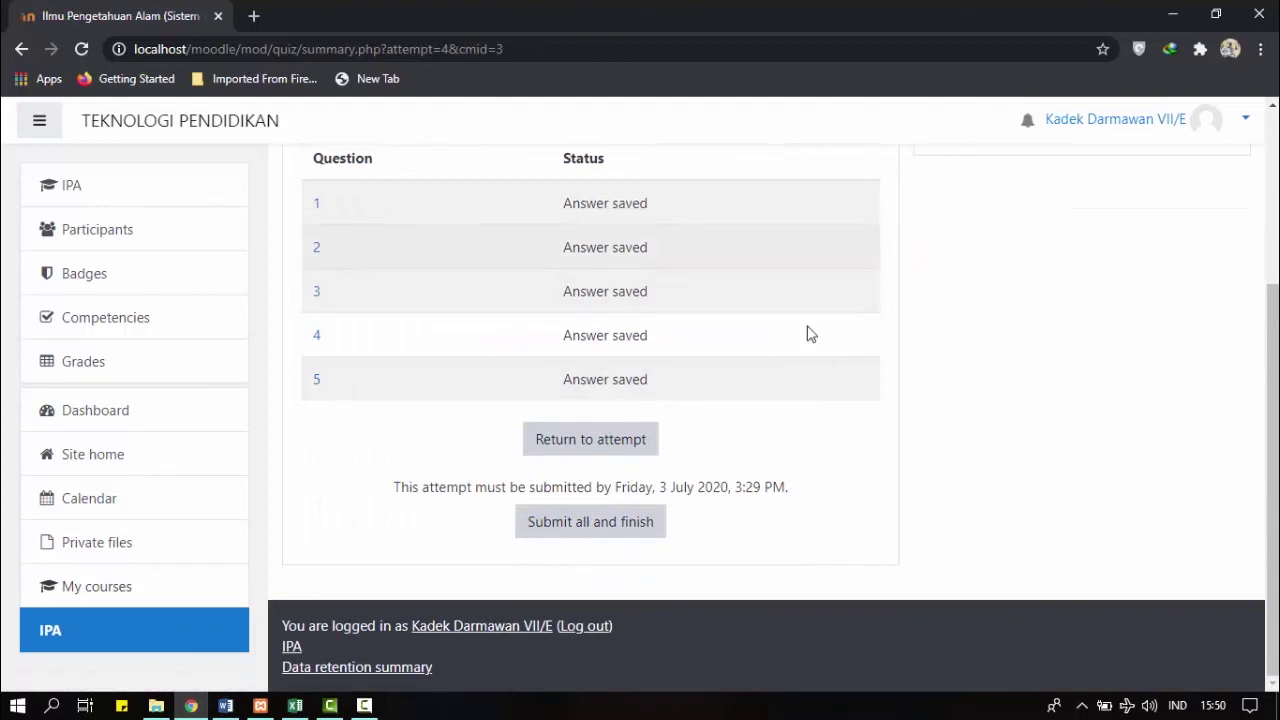
{"action": "left_click", "coordinate": [632, 532]}
{"action": "left_click", "coordinate": [588, 528]}
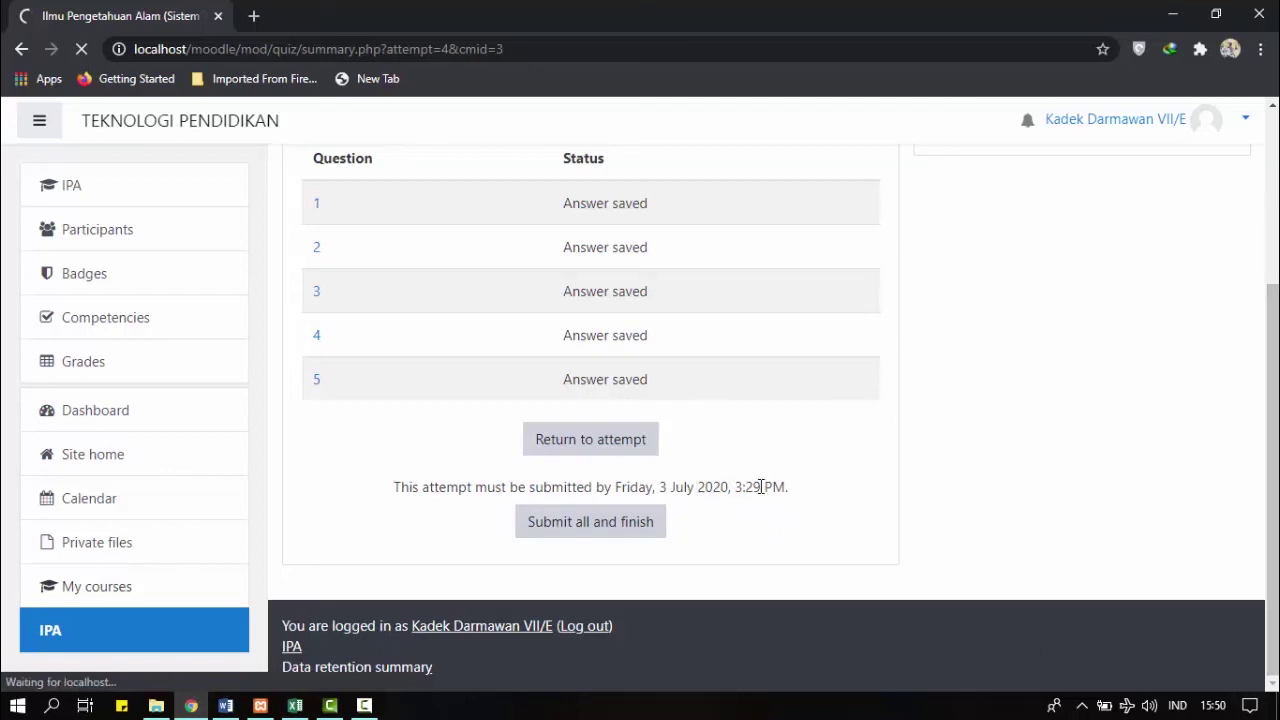
{"action": "scroll", "coordinate": [760, 487], "scroll_direction": "up", "scroll_amount": 2}
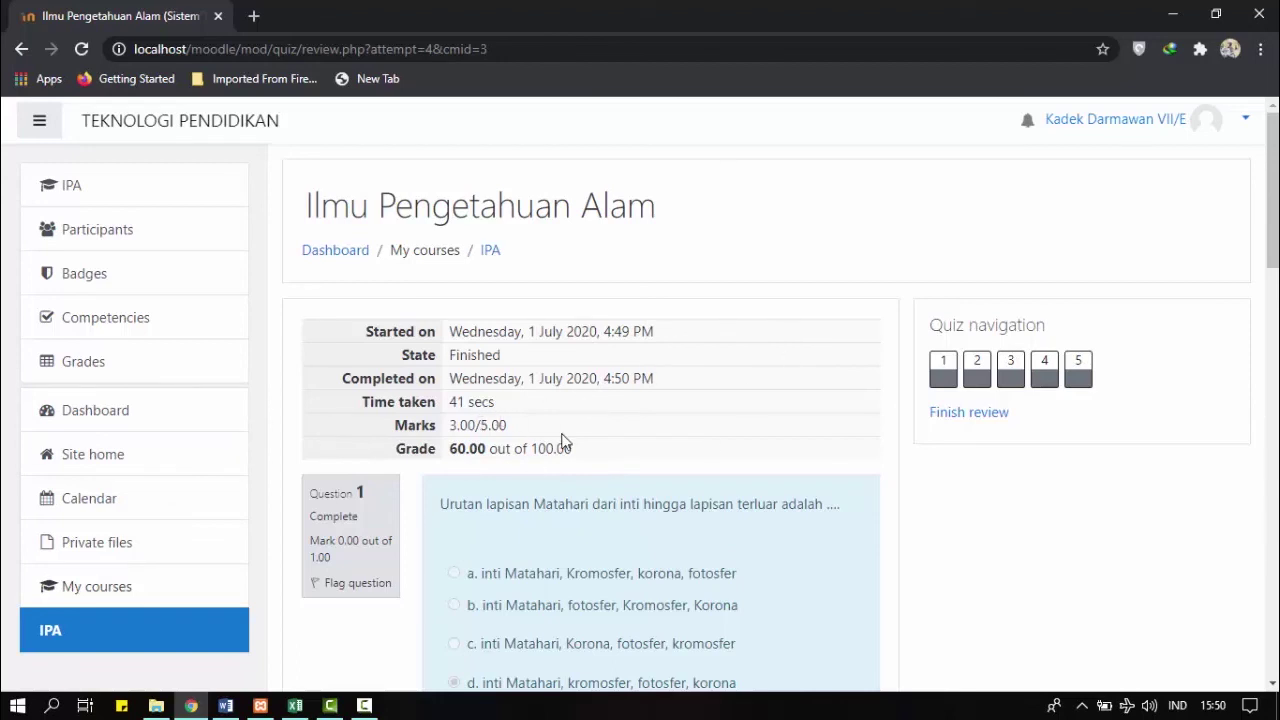
{"action": "scroll", "coordinate": [617, 440], "scroll_direction": "down", "scroll_amount": 1}
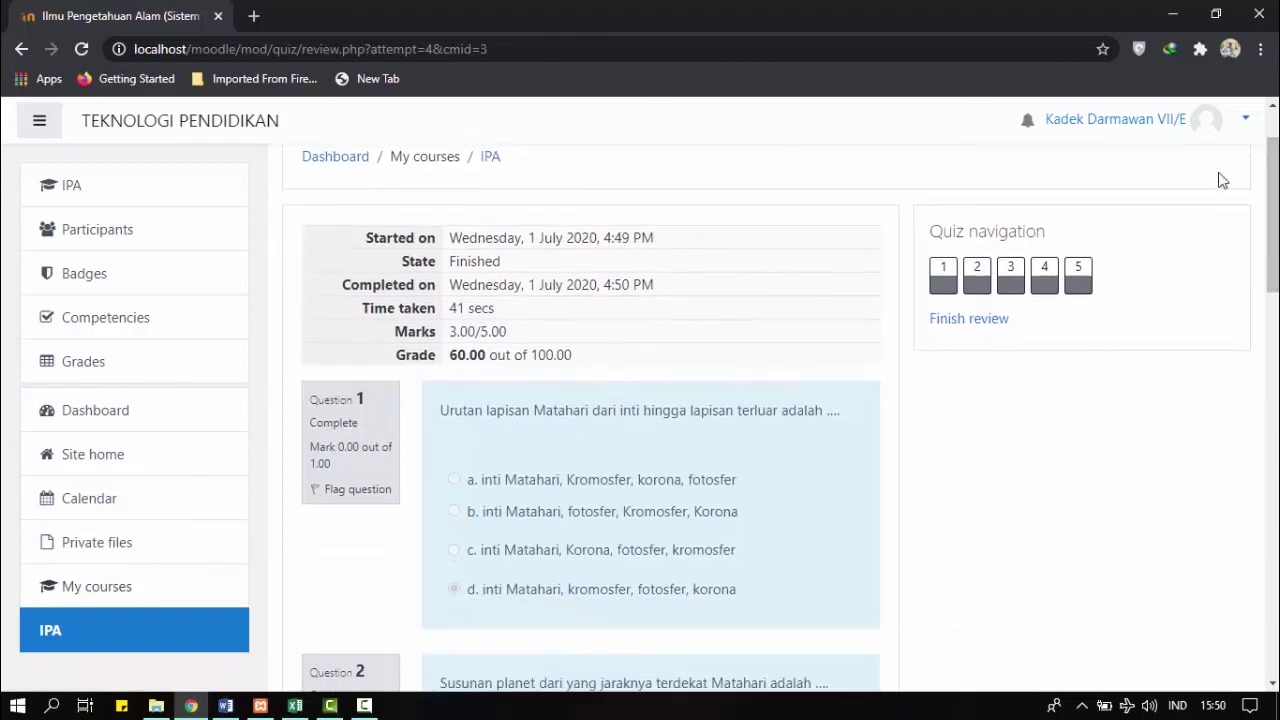
Minimize the browser, the Documents folder, the Word document and the XAMPP Control Panel to show the desktop
{"action": "left_click", "coordinate": [1186, 12]}
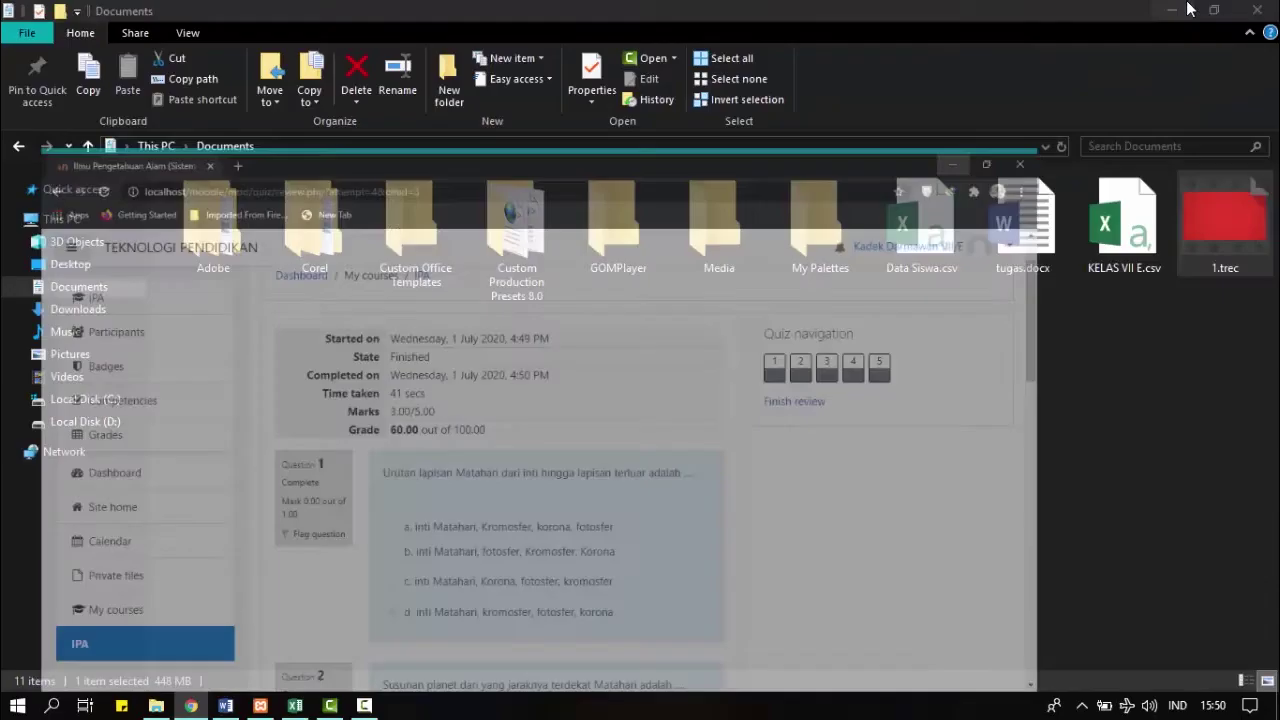
{"action": "left_click", "coordinate": [1171, 10]}
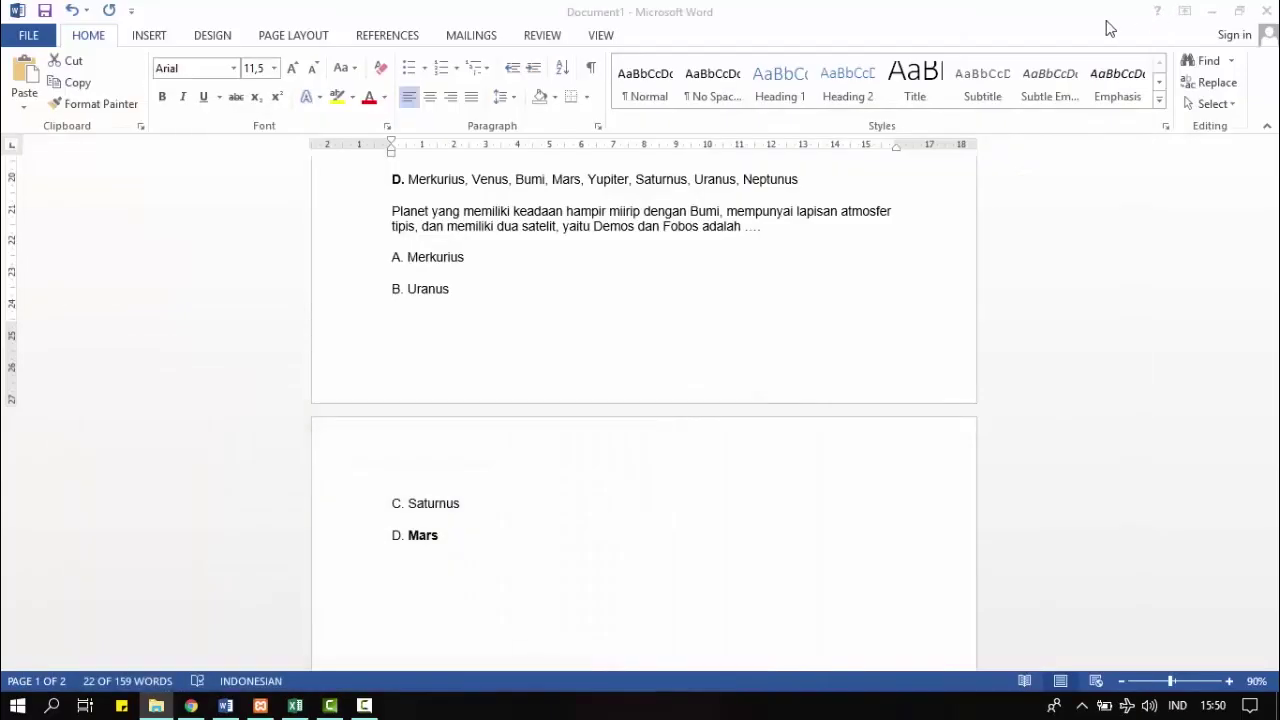
{"action": "left_click", "coordinate": [1211, 12]}
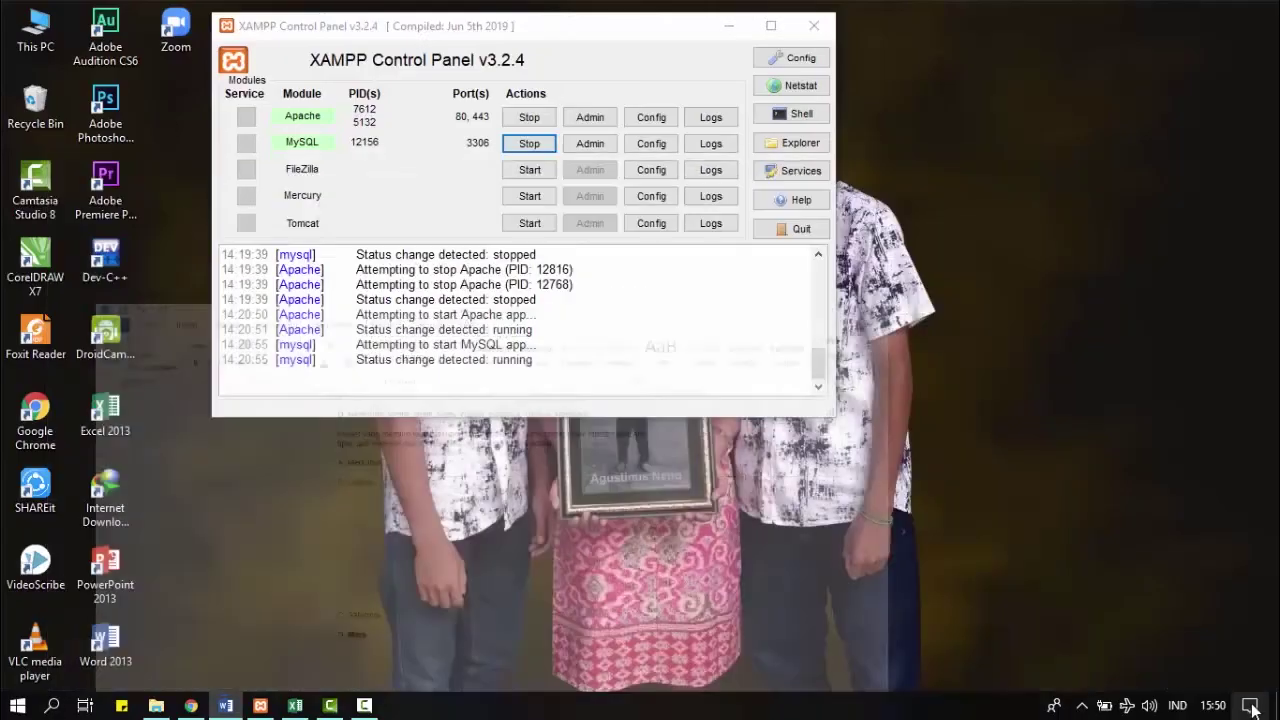
{"action": "left_click", "coordinate": [729, 29]}
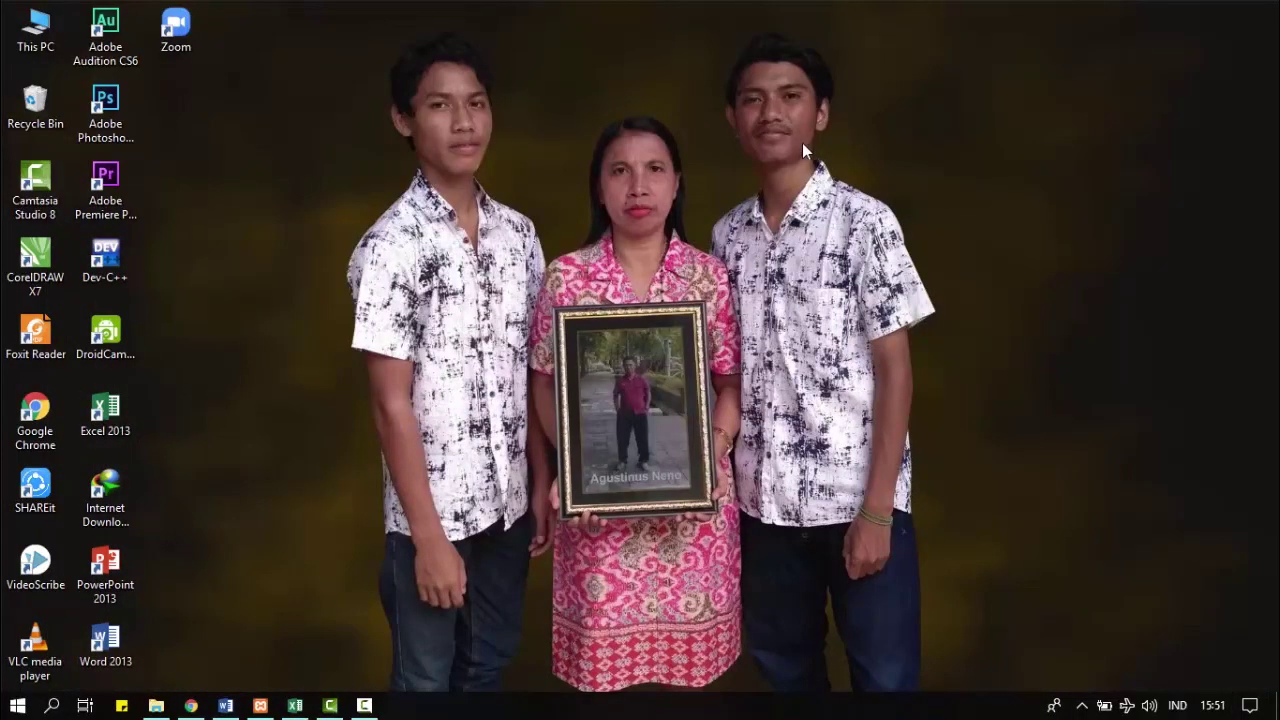